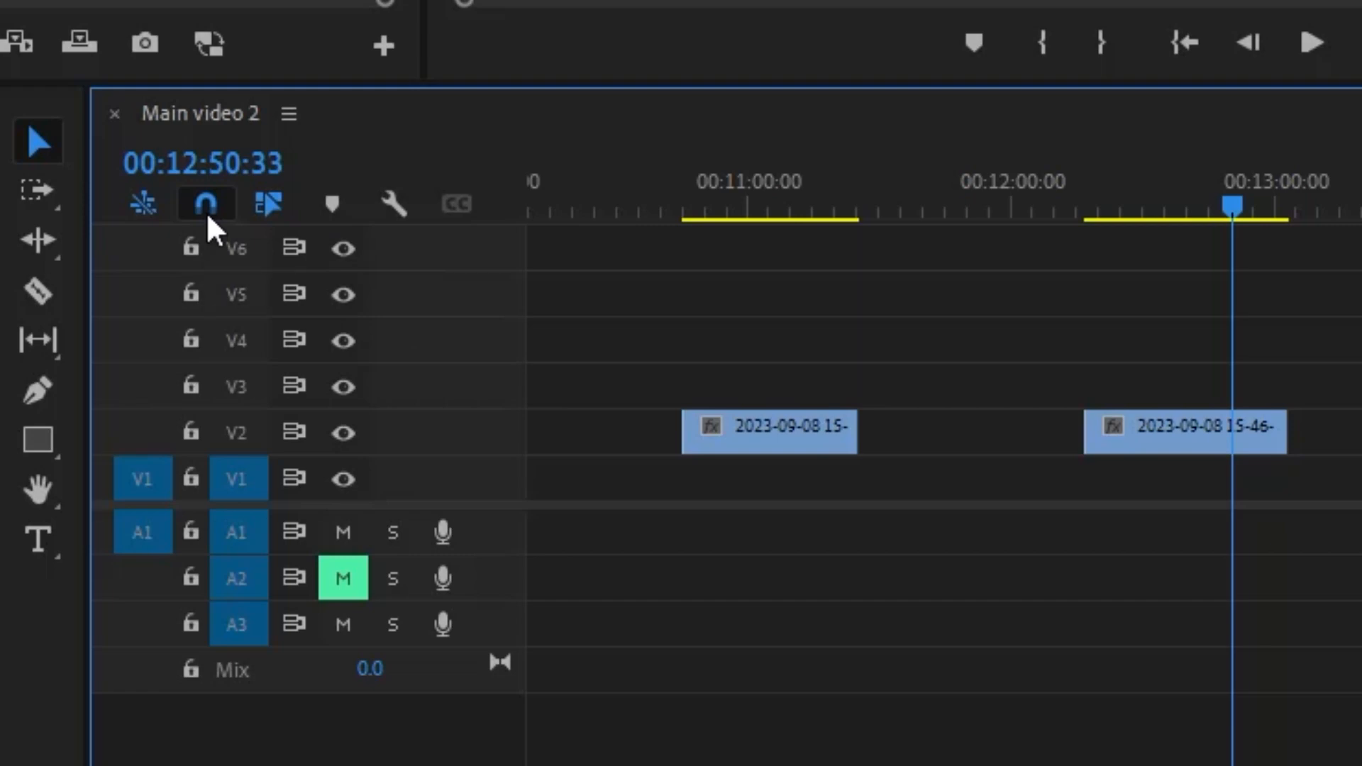
pyautogui.moveTo(827, 441); pyautogui.dragTo(1042, 454)
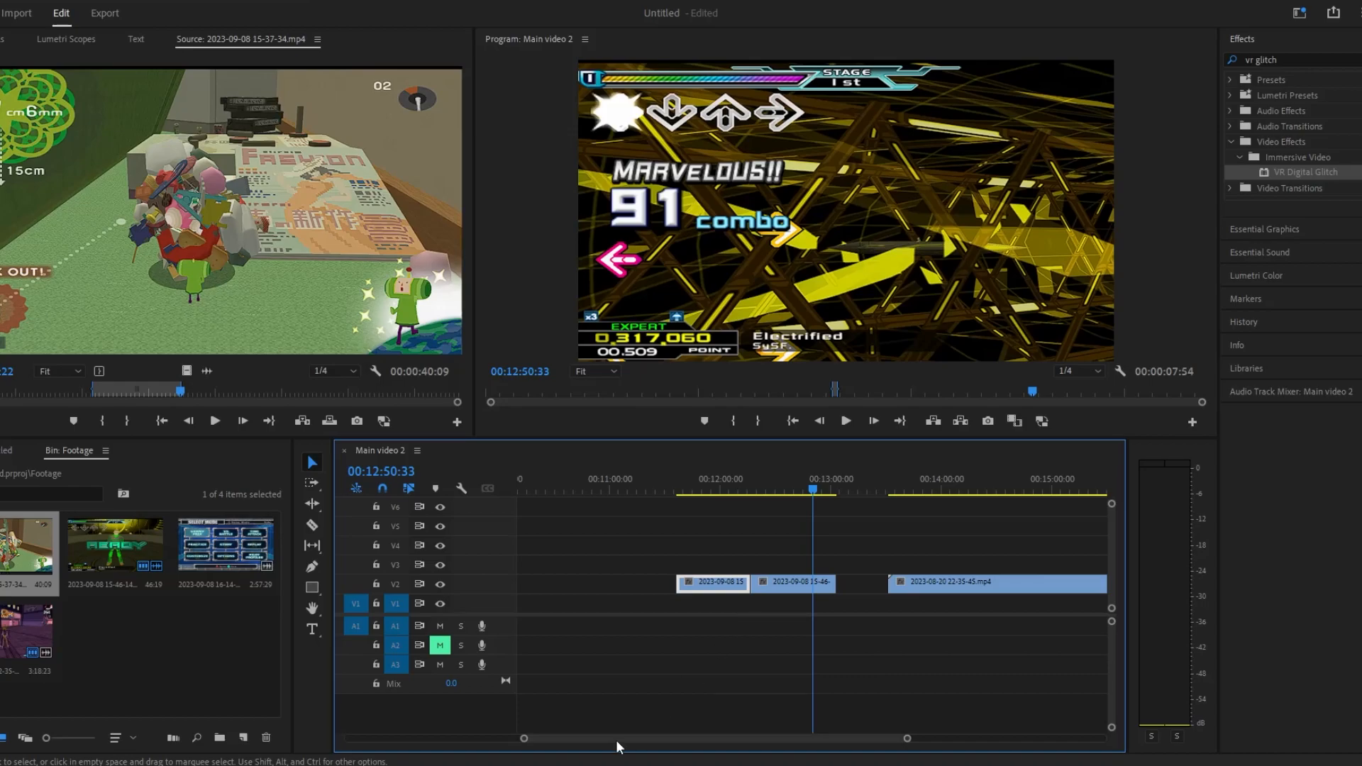
pyautogui.moveTo(524, 739); pyautogui.dragTo(352, 739)
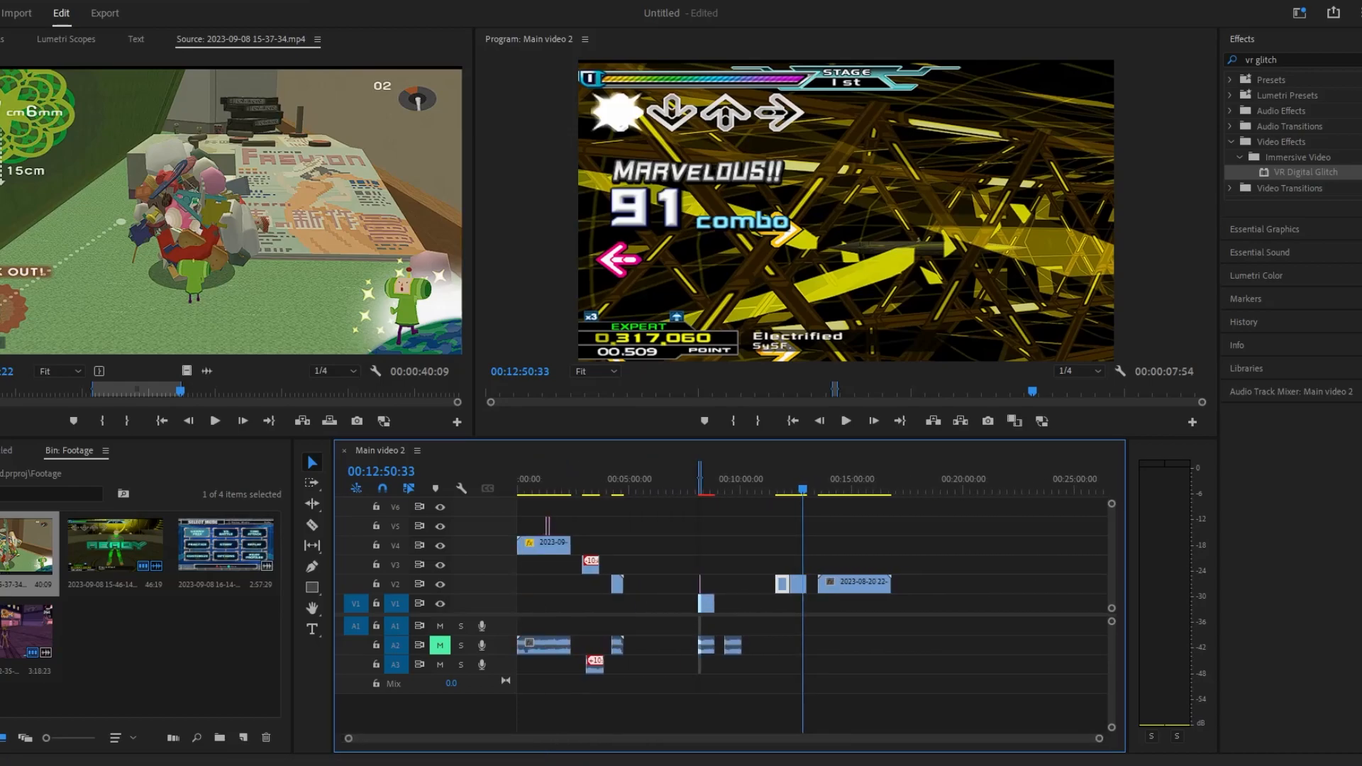
pyautogui.moveTo(840, 586); pyautogui.dragTo(854, 544)
pyautogui.click(745, 499)
pyautogui.click(806, 493)
pyautogui.moveTo(1099, 739); pyautogui.dragTo(979, 736)
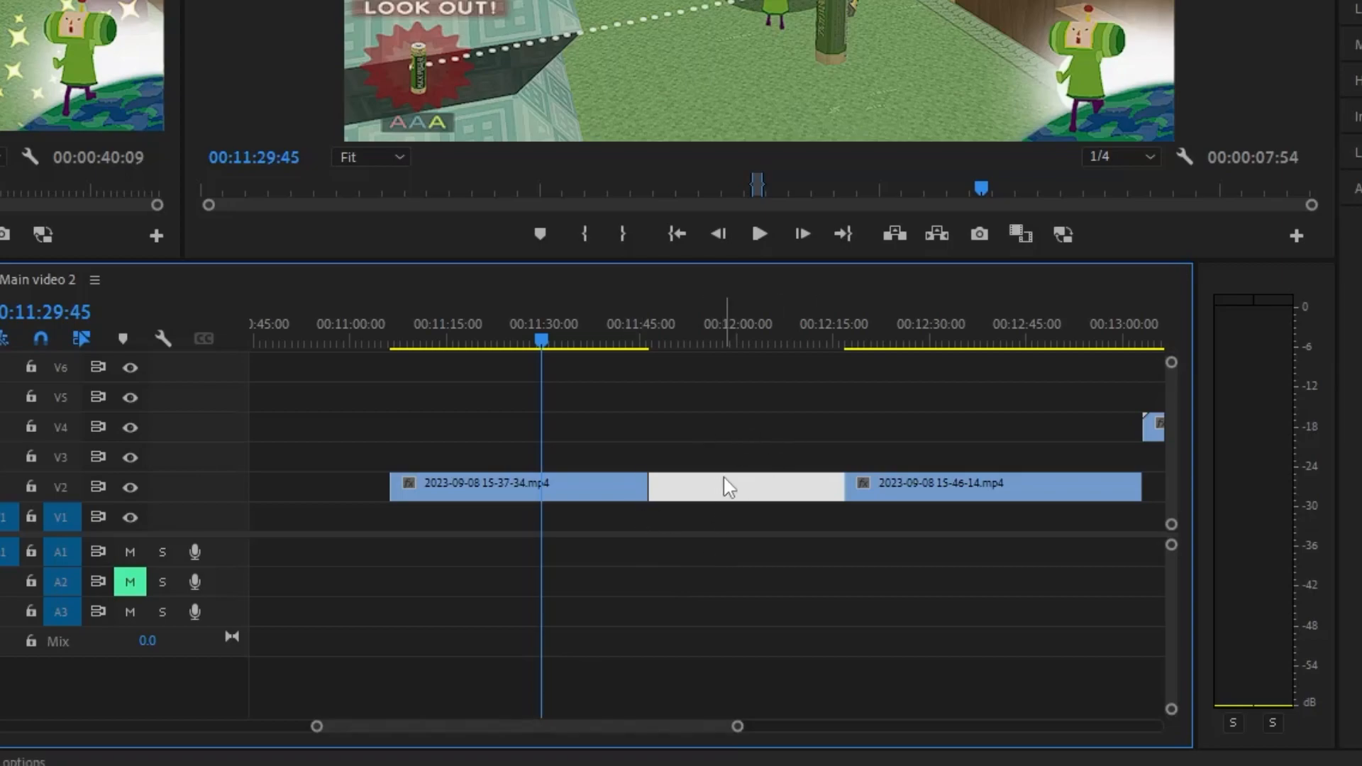
pyautogui.press('Delete')
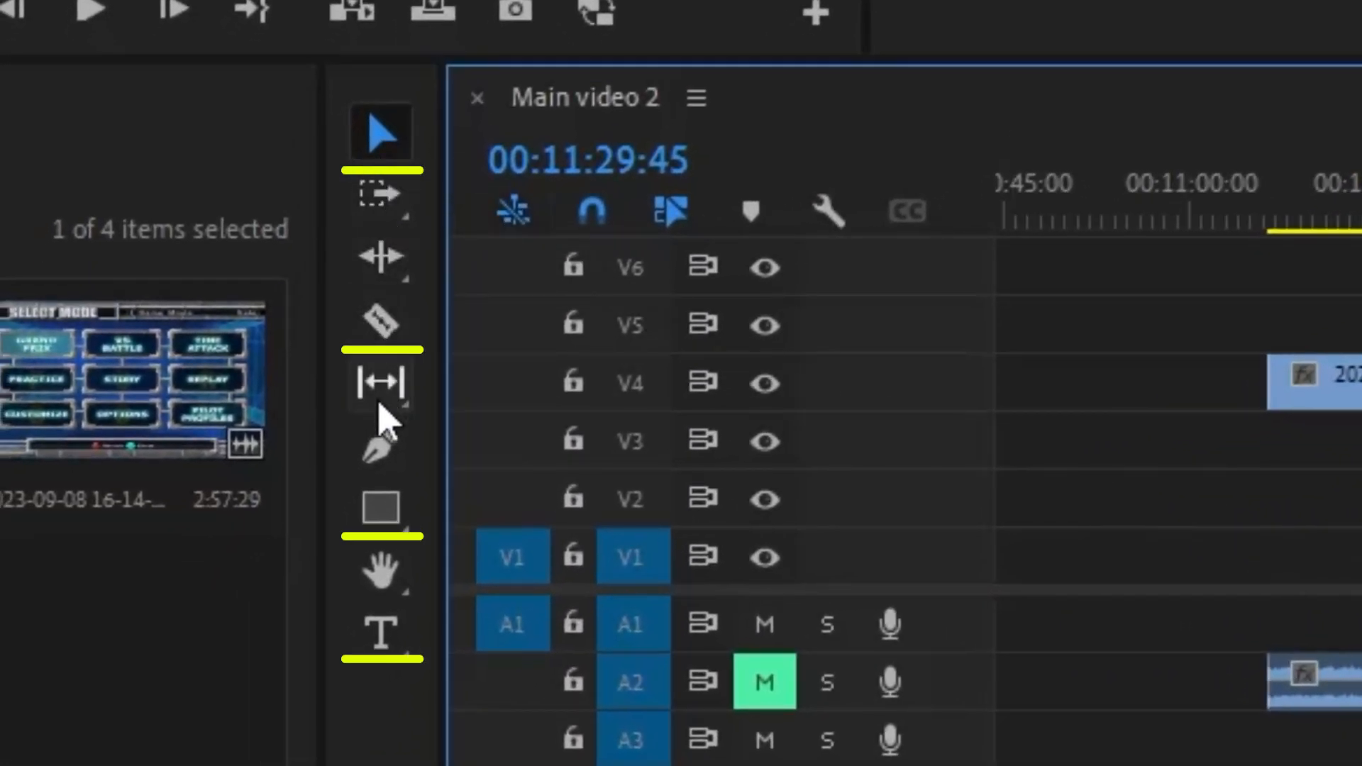
pyautogui.click(380, 137)
pyautogui.click(377, 318)
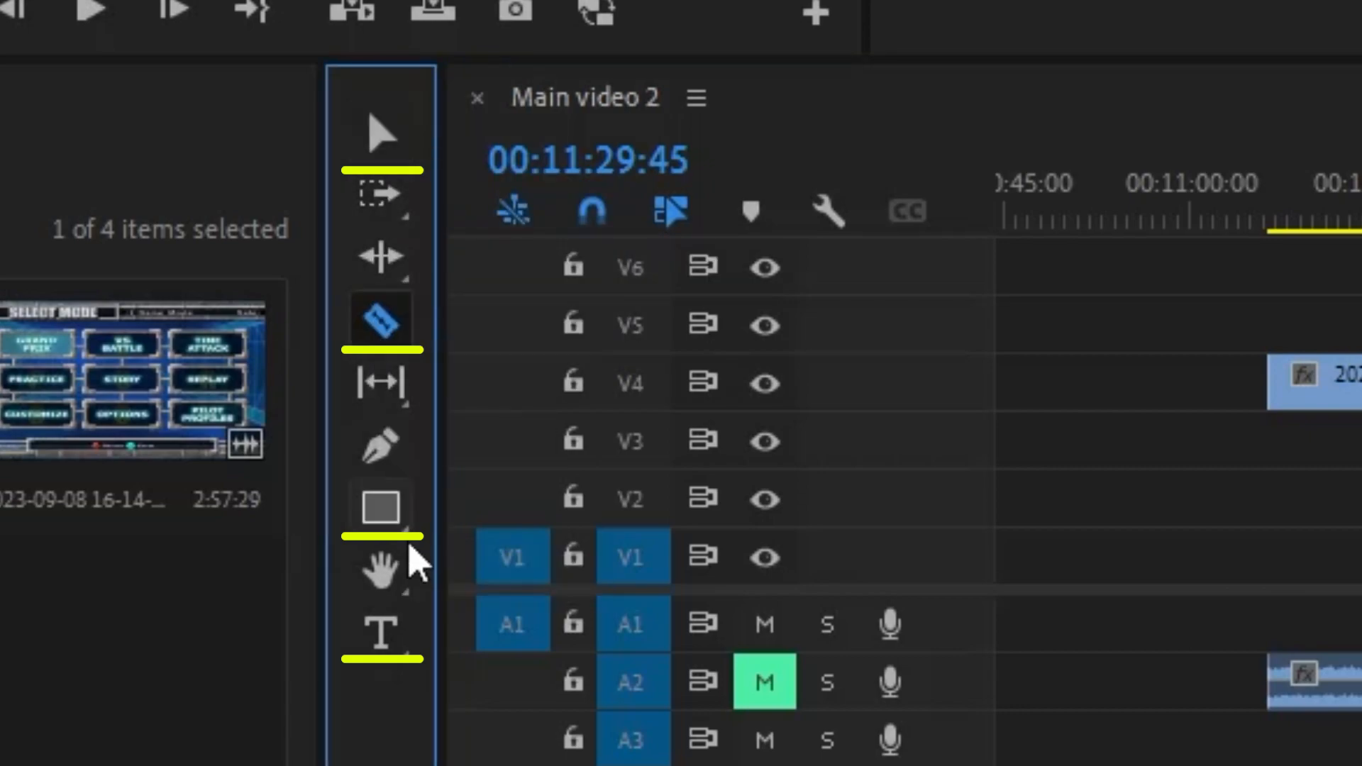
pyautogui.click(394, 526)
pyautogui.click(390, 625)
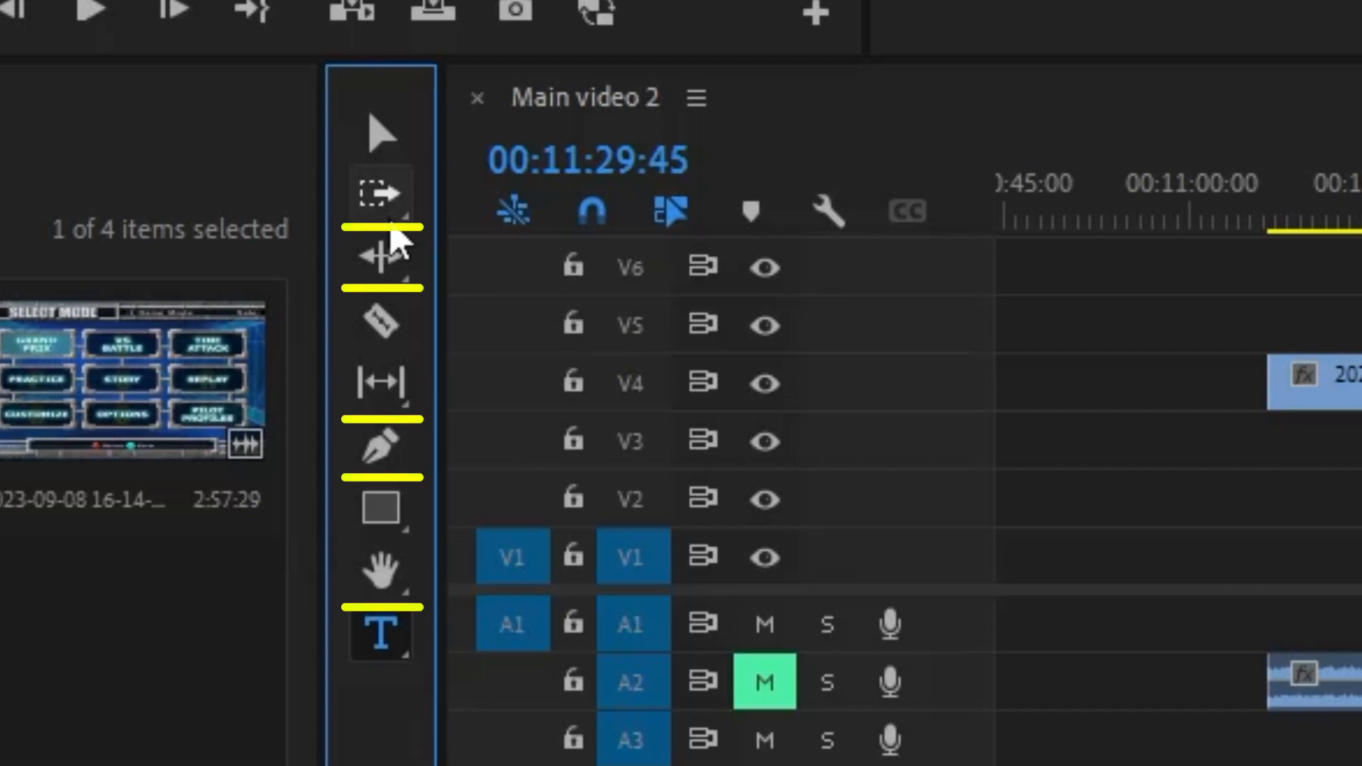
# Trim the end of the 15-37-34 clip to the playhead at 00:11:29:45, and extend it back to the start of the 15-46-14 clip.
pyautogui.press('v')
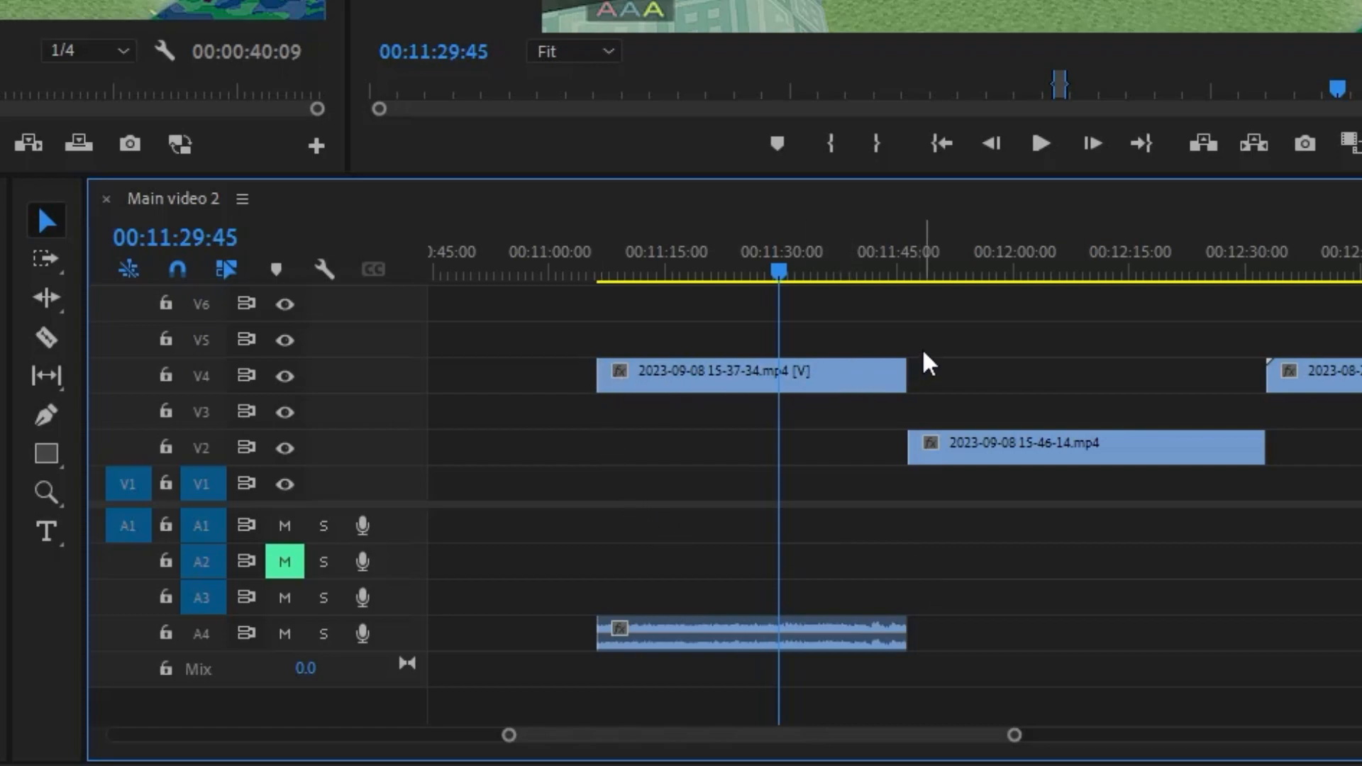
pyautogui.moveTo(903, 365); pyautogui.dragTo(778, 368)
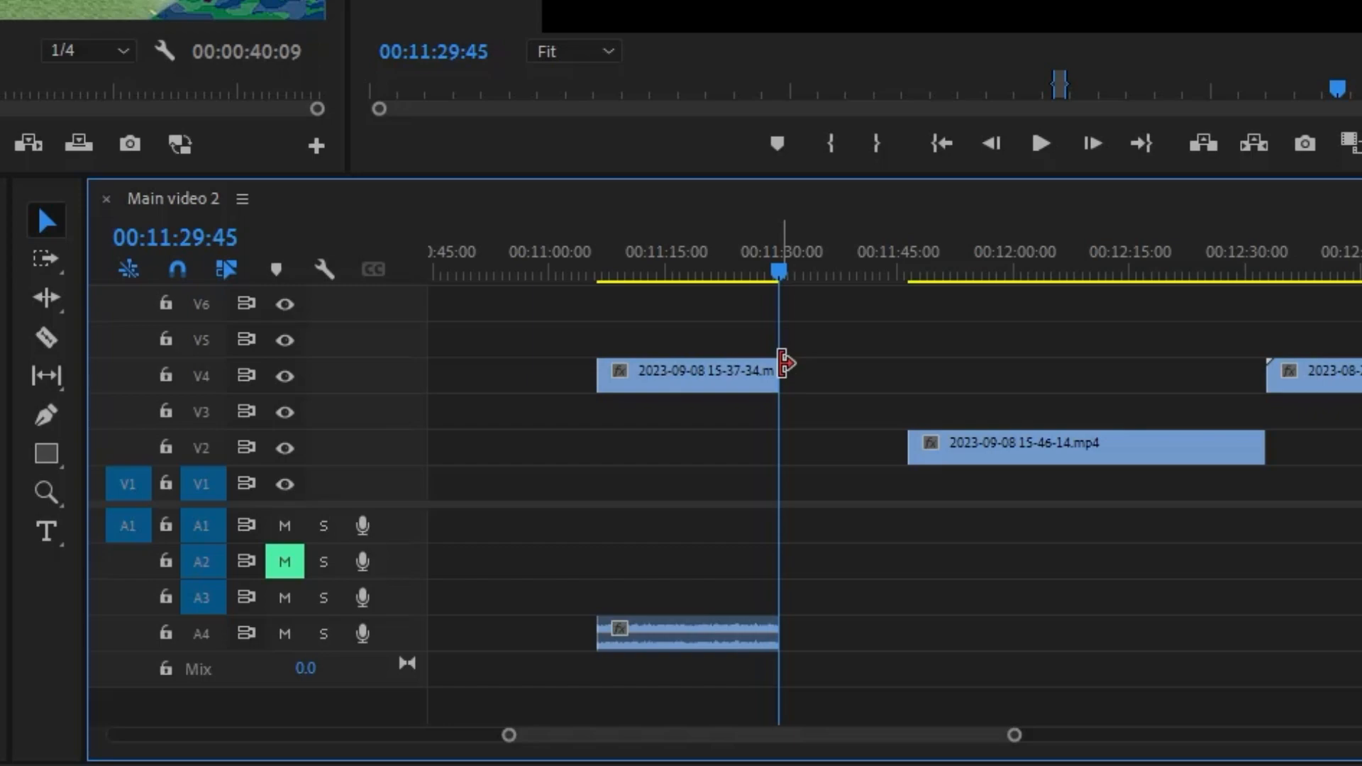
pyautogui.moveTo(783, 363); pyautogui.dragTo(906, 365)
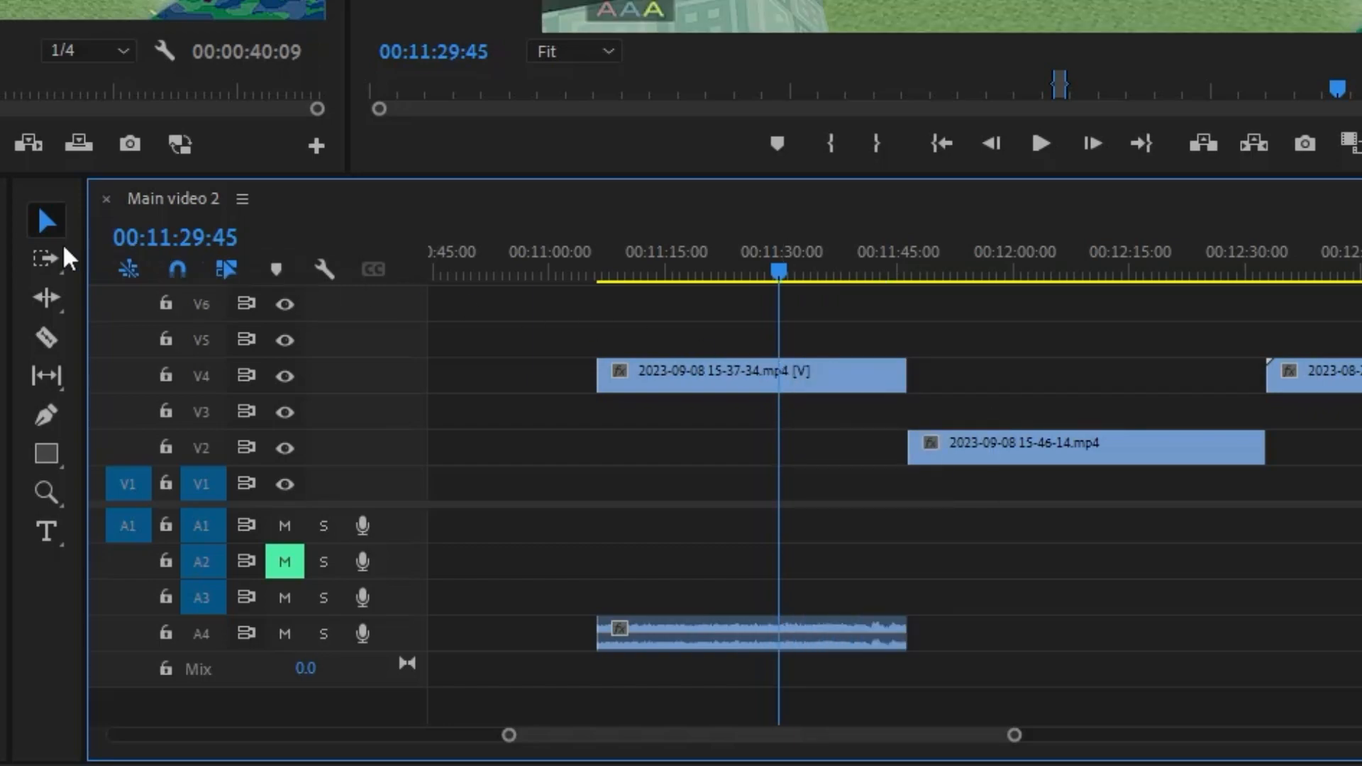
# Ripple-trim the 15-37-34 clip to end at about 00:11:33, and roll its cut with the 15-46-14 clip to about 00:11:57.
pyautogui.click(47, 299)
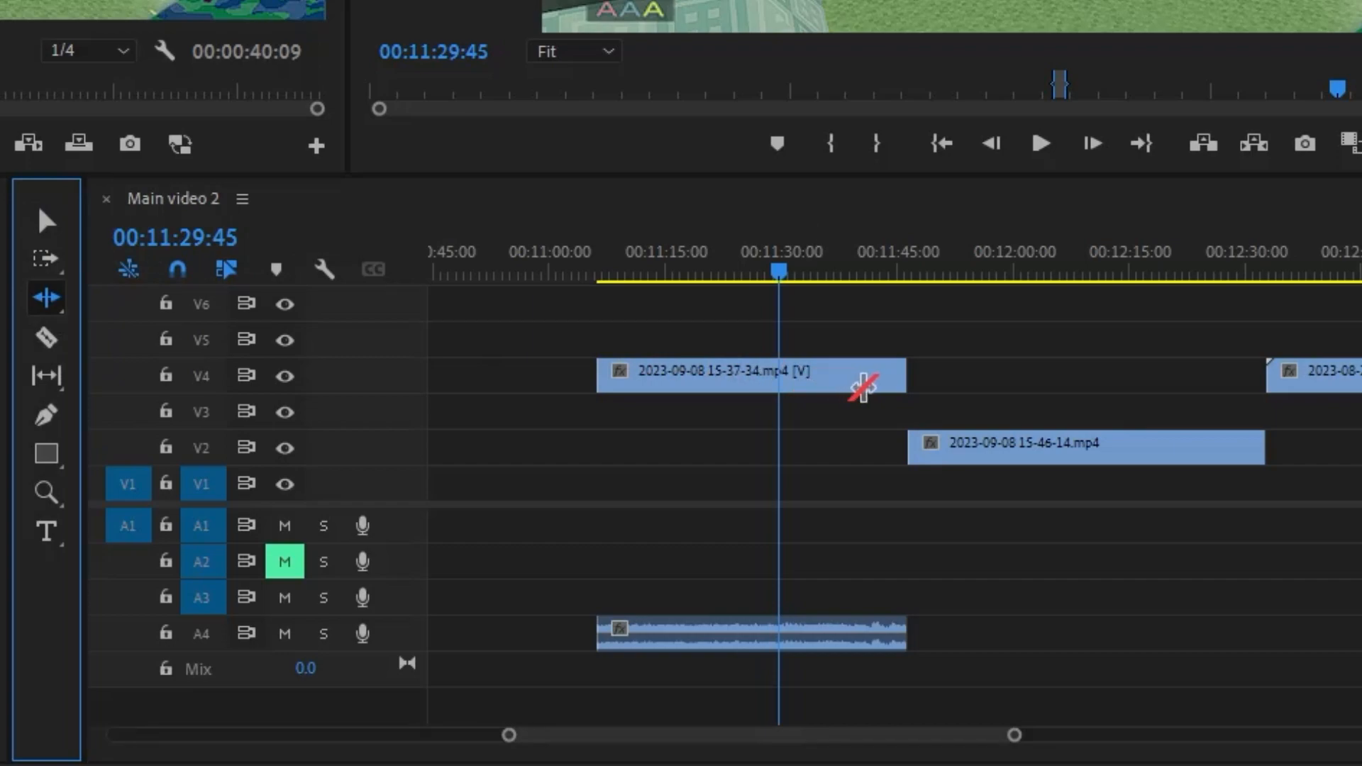
pyautogui.moveTo(903, 379); pyautogui.dragTo(794, 381)
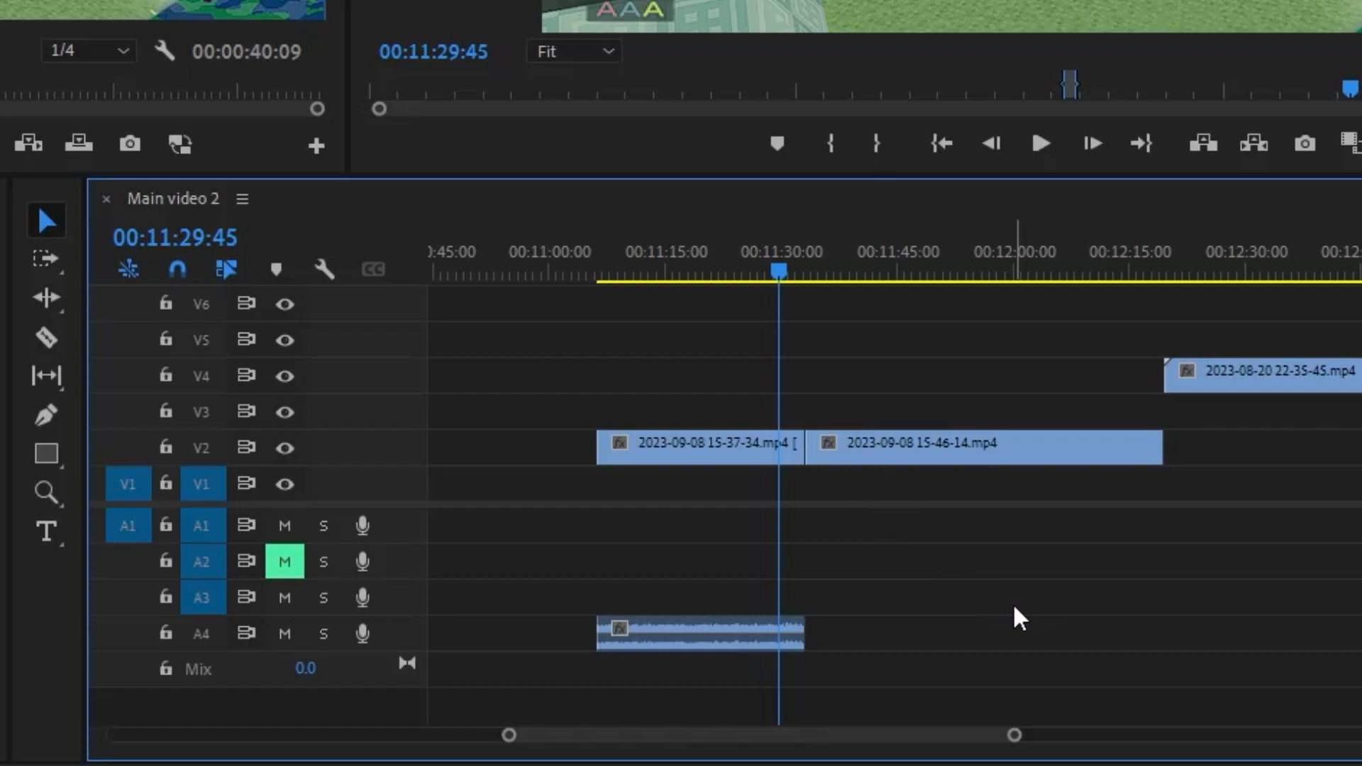
pyautogui.click(44, 299)
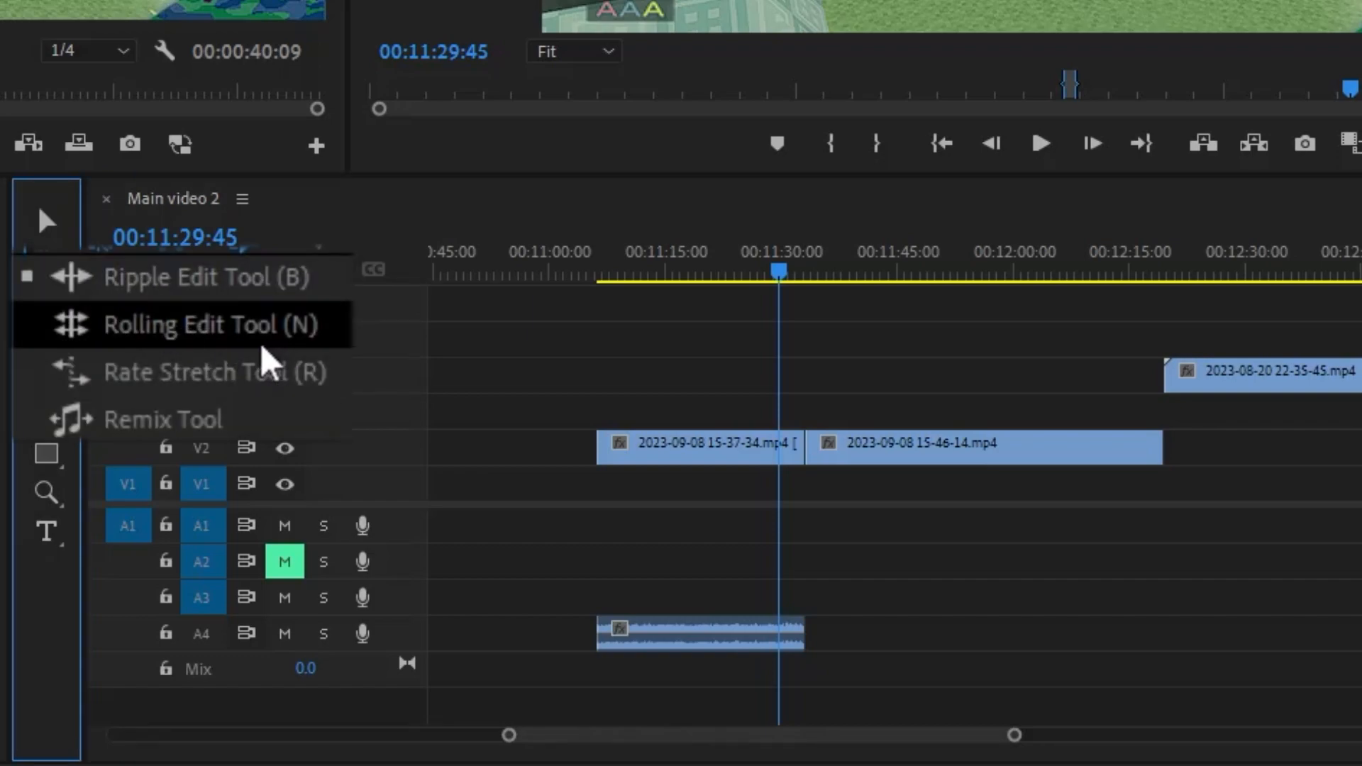
pyautogui.click(270, 343)
pyautogui.moveTo(802, 447); pyautogui.dragTo(905, 451)
pyautogui.moveTo(963, 450)
pyautogui.mouseDown()
pyautogui.moveTo(822, 451)
pyautogui.moveTo(927, 451)
pyautogui.moveTo(809, 464)
pyautogui.moveTo(986, 452)
pyautogui.mouseUp()
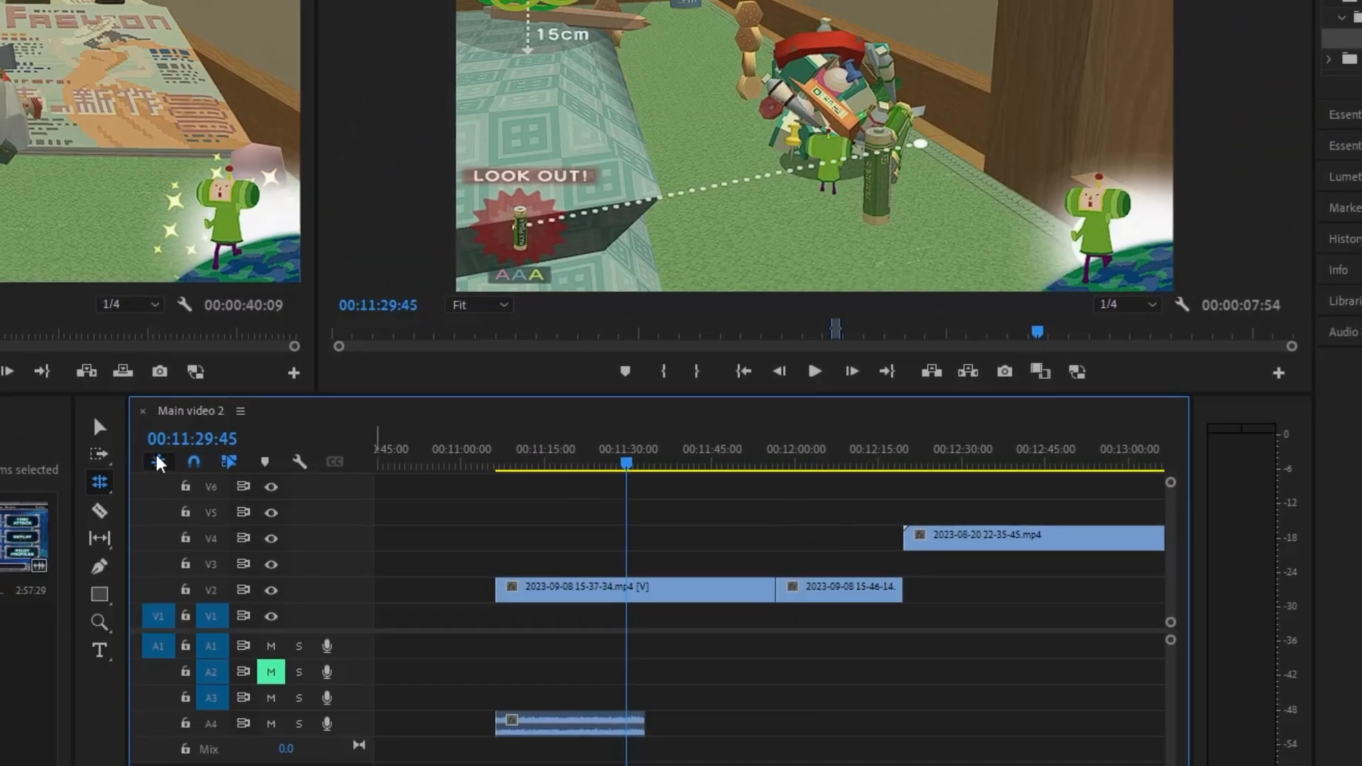
# Move the playhead to 00:11:43:48 and try a rolling edit on the cut between the 15-37-34 and 15-46-14 clips.
pyautogui.click(81, 355)
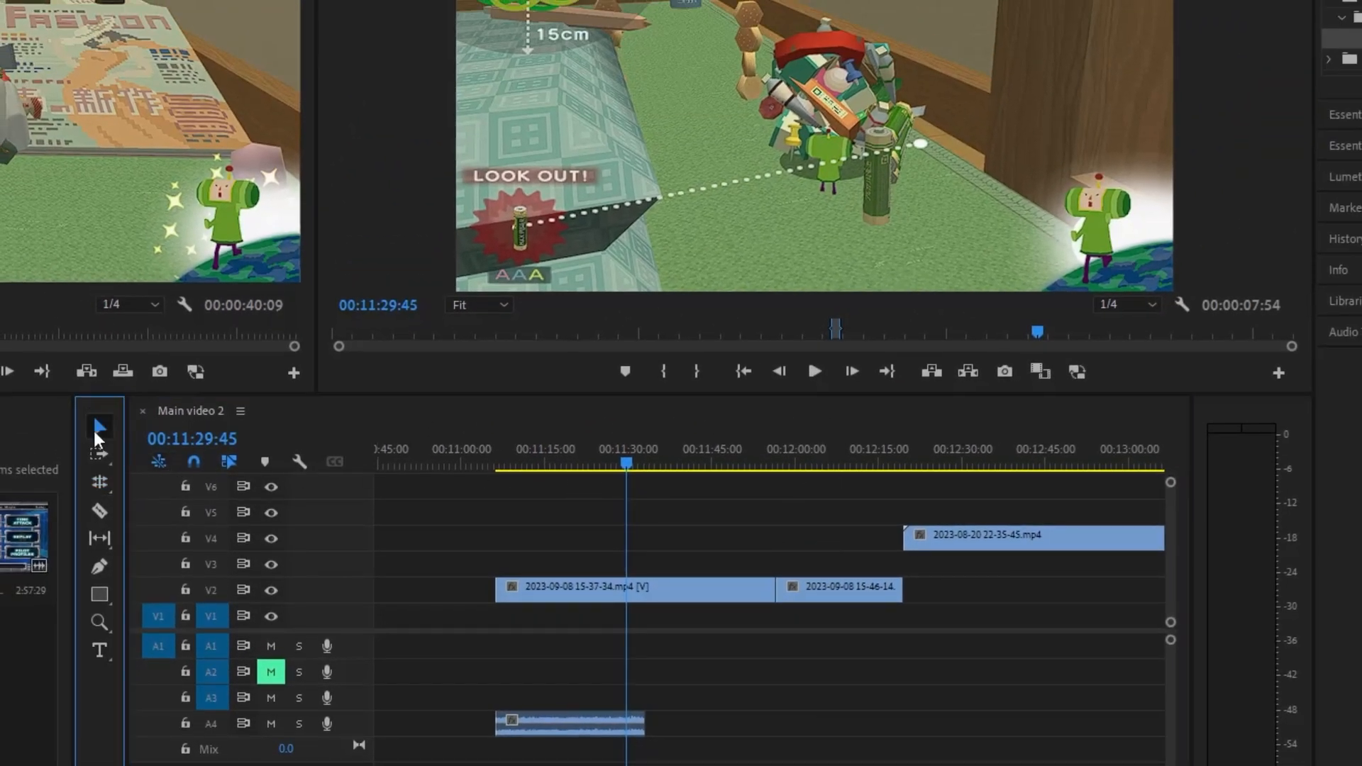
pyautogui.moveTo(798, 463); pyautogui.dragTo(707, 484)
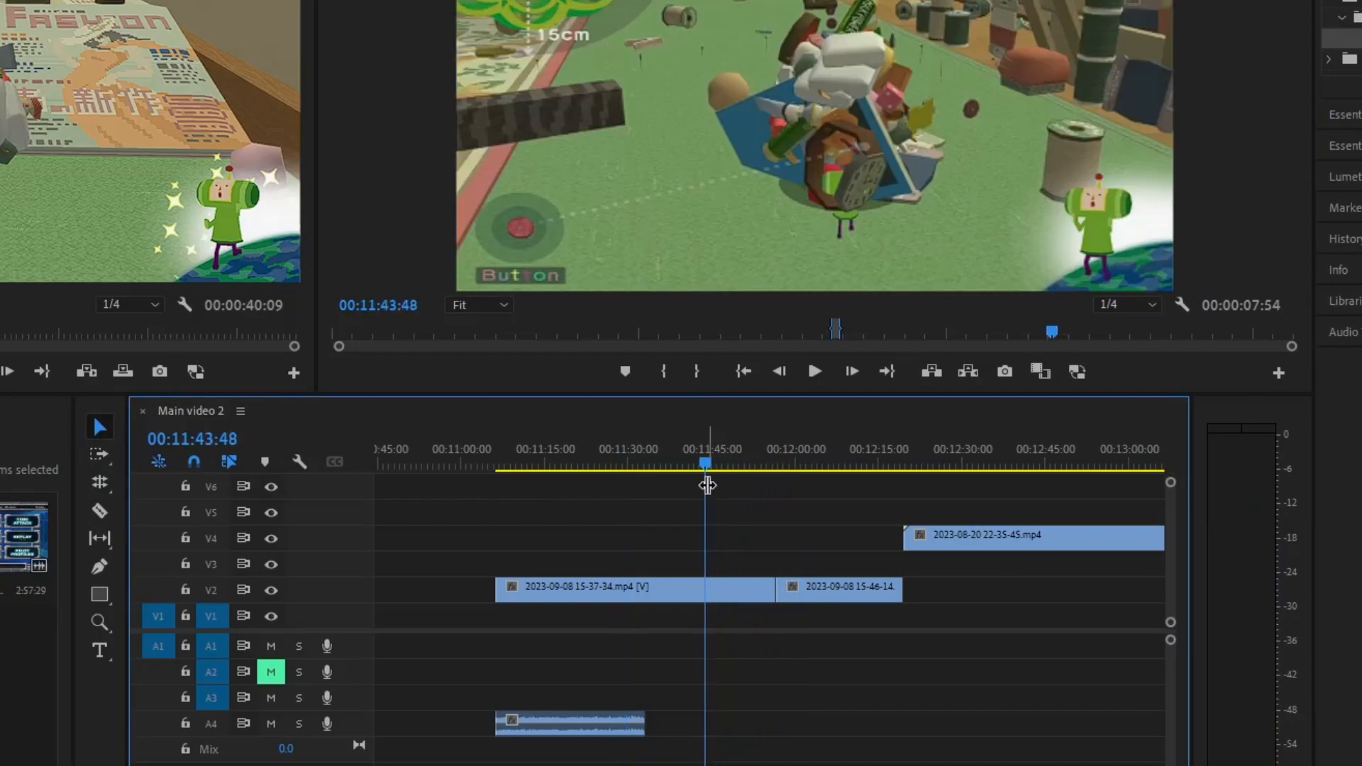
pyautogui.click(100, 482)
pyautogui.moveTo(774, 592)
pyautogui.mouseDown()
pyautogui.moveTo(641, 602)
pyautogui.moveTo(773, 613)
pyautogui.moveTo(760, 611)
pyautogui.mouseUp()
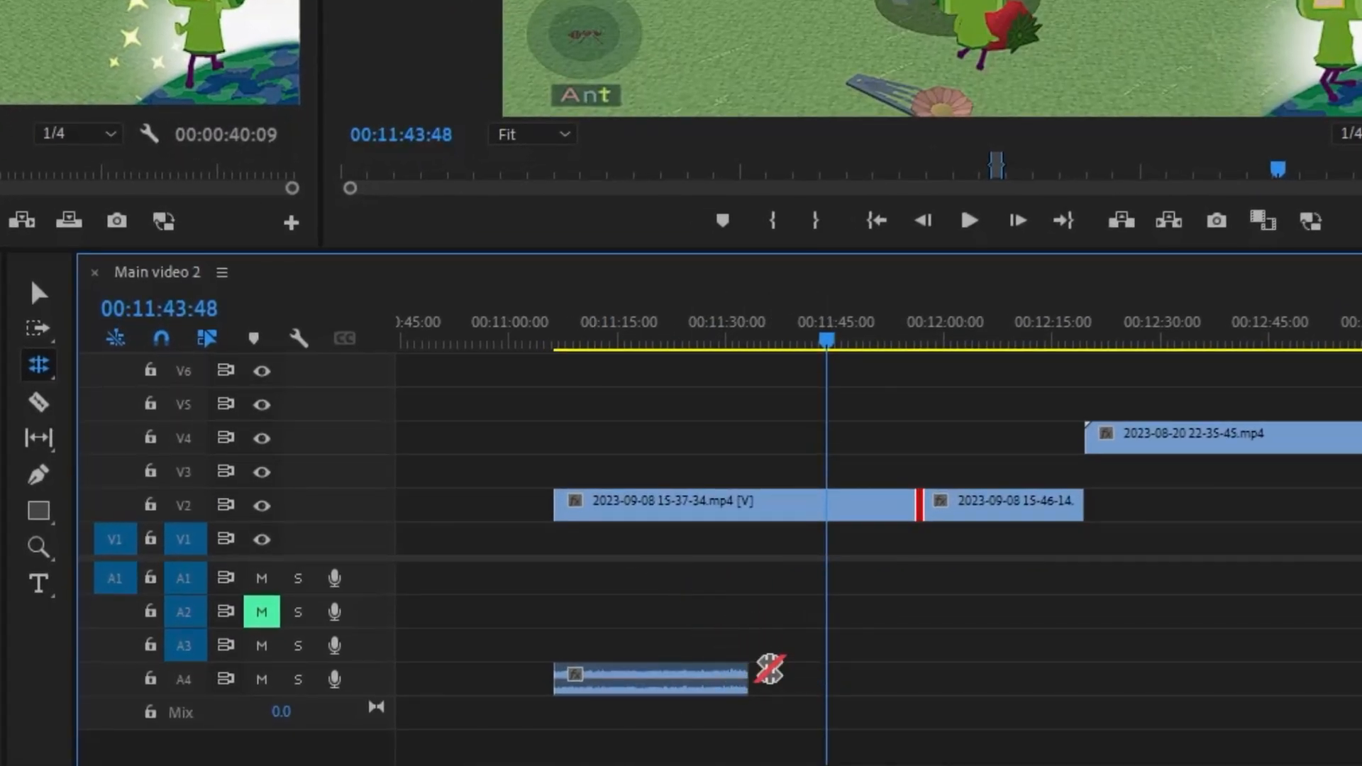
# Extend the audio of the 15-37-34 clip to line up with the end of its video.
pyautogui.click(47, 328)
pyautogui.click(38, 296)
pyautogui.moveTo(745, 677); pyautogui.dragTo(927, 675)
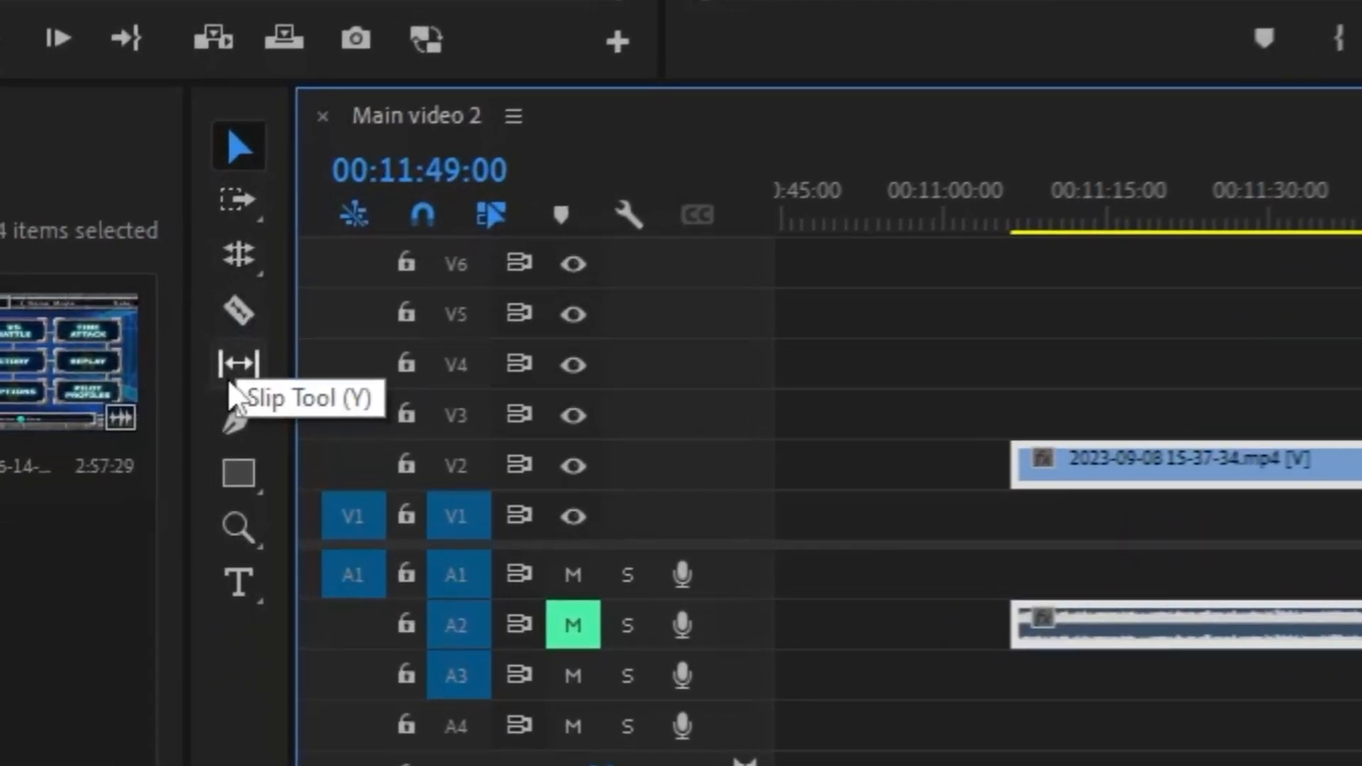
# Slip the footage inside the 15-37-34 clip by -00:00:46:20, and scrub through the clip to 00:11:54:02.
pyautogui.click(231, 374)
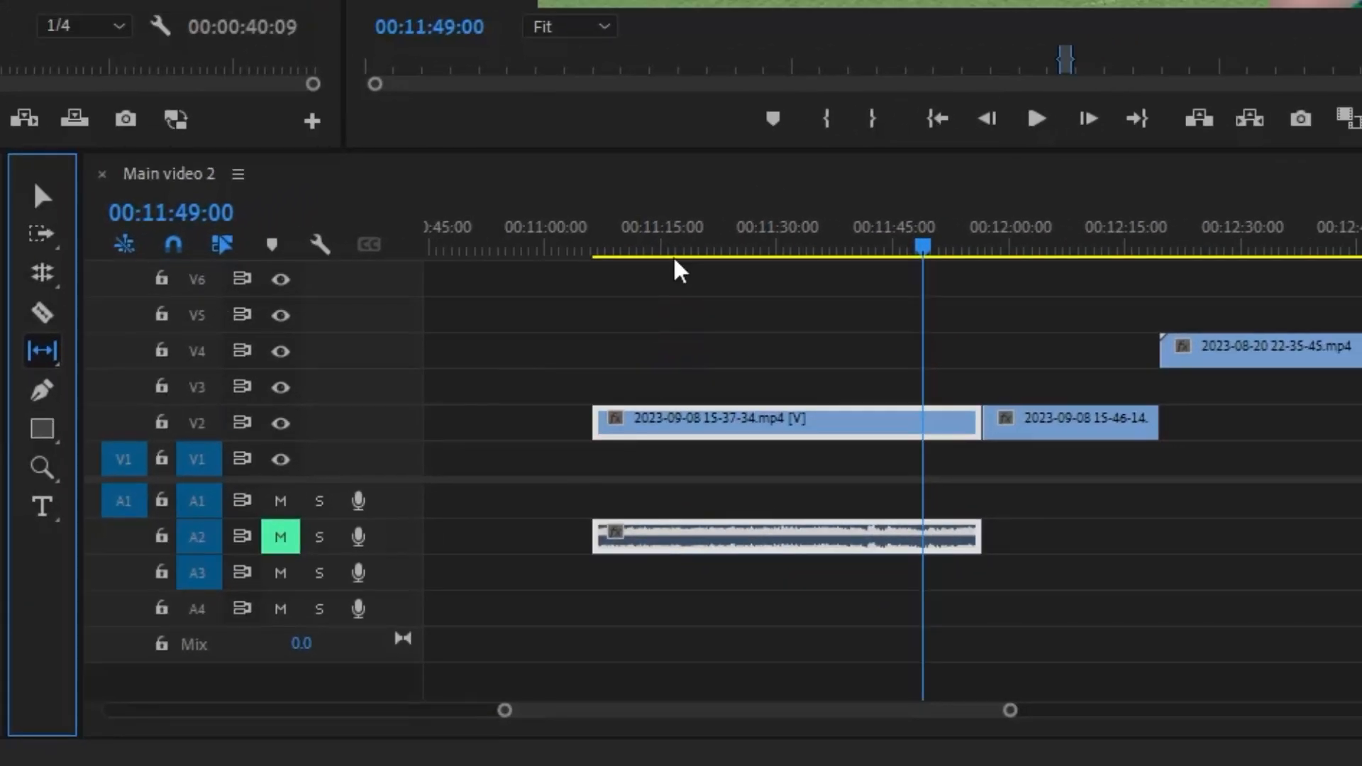
pyautogui.click(694, 316)
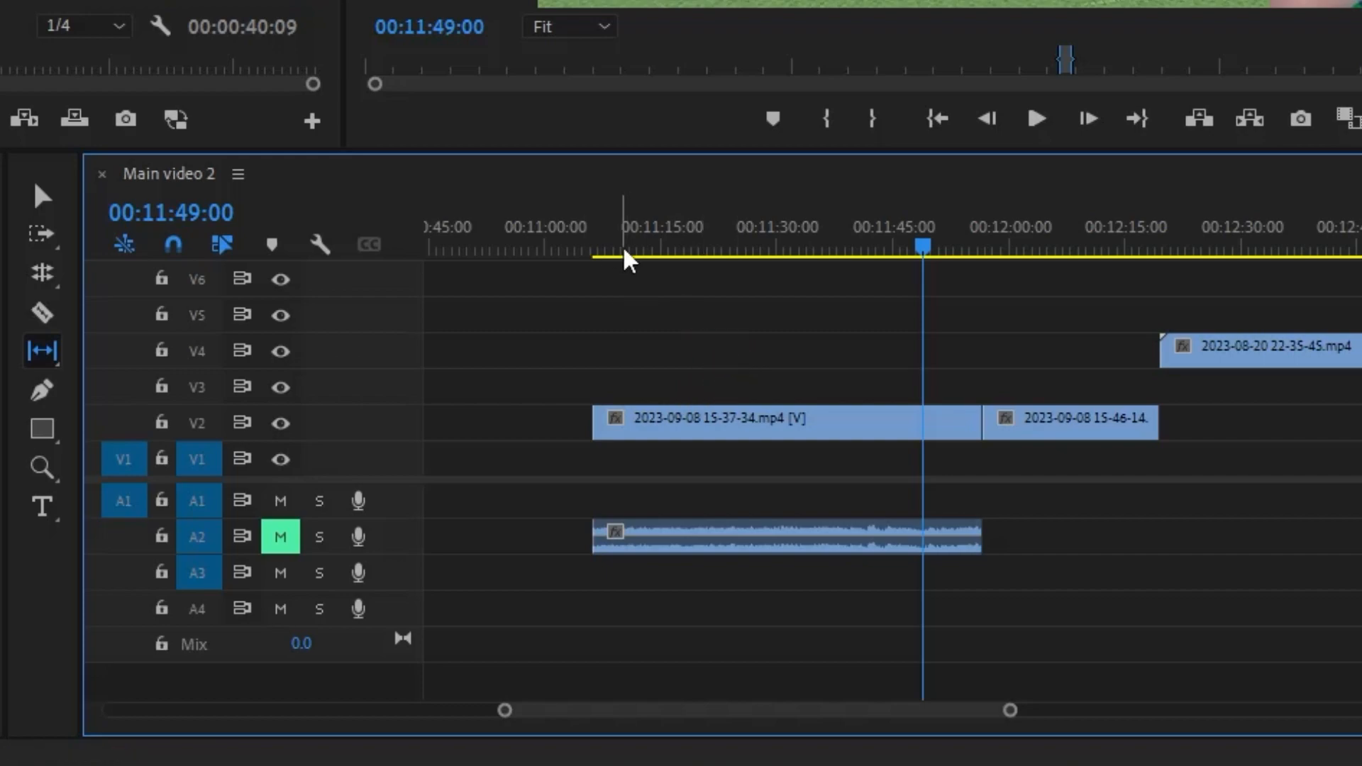
pyautogui.moveTo(648, 253); pyautogui.dragTo(900, 291)
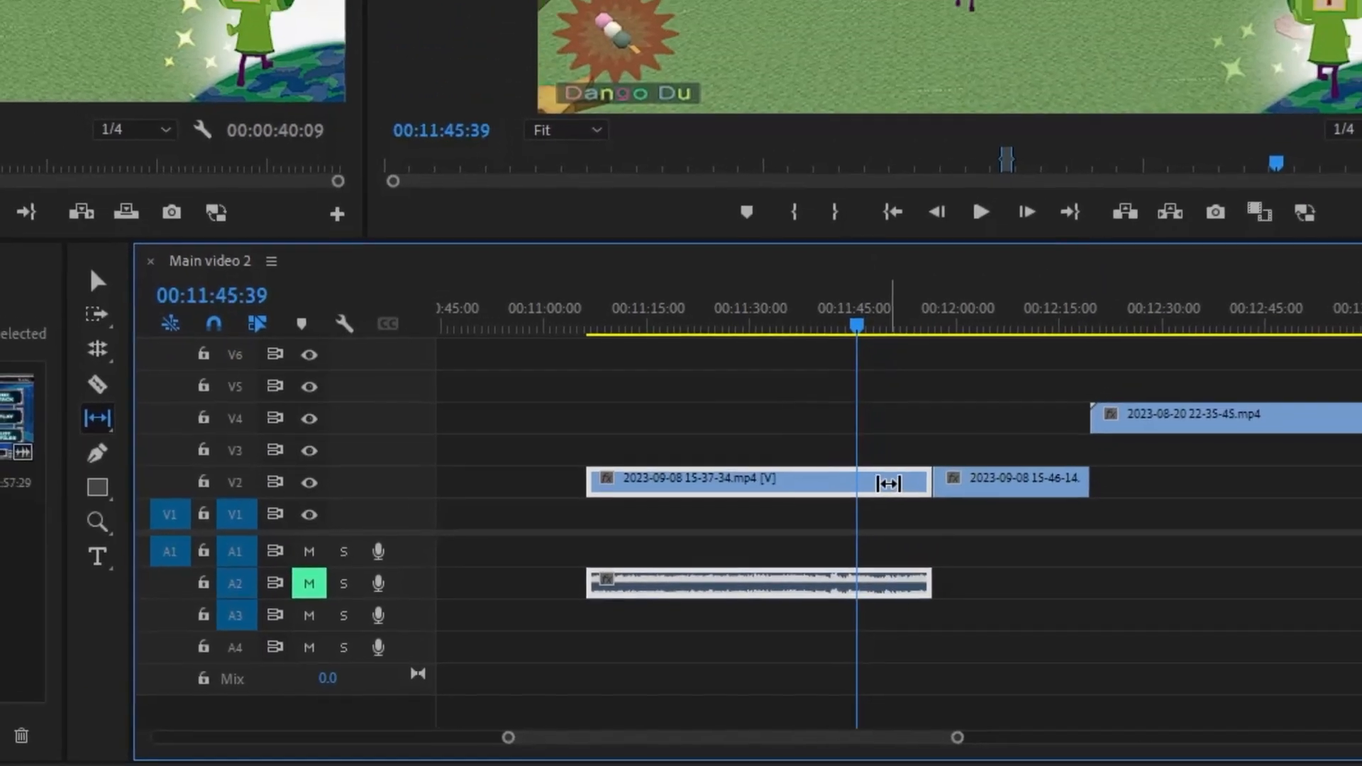
pyautogui.moveTo(890, 482); pyautogui.dragTo(720, 478)
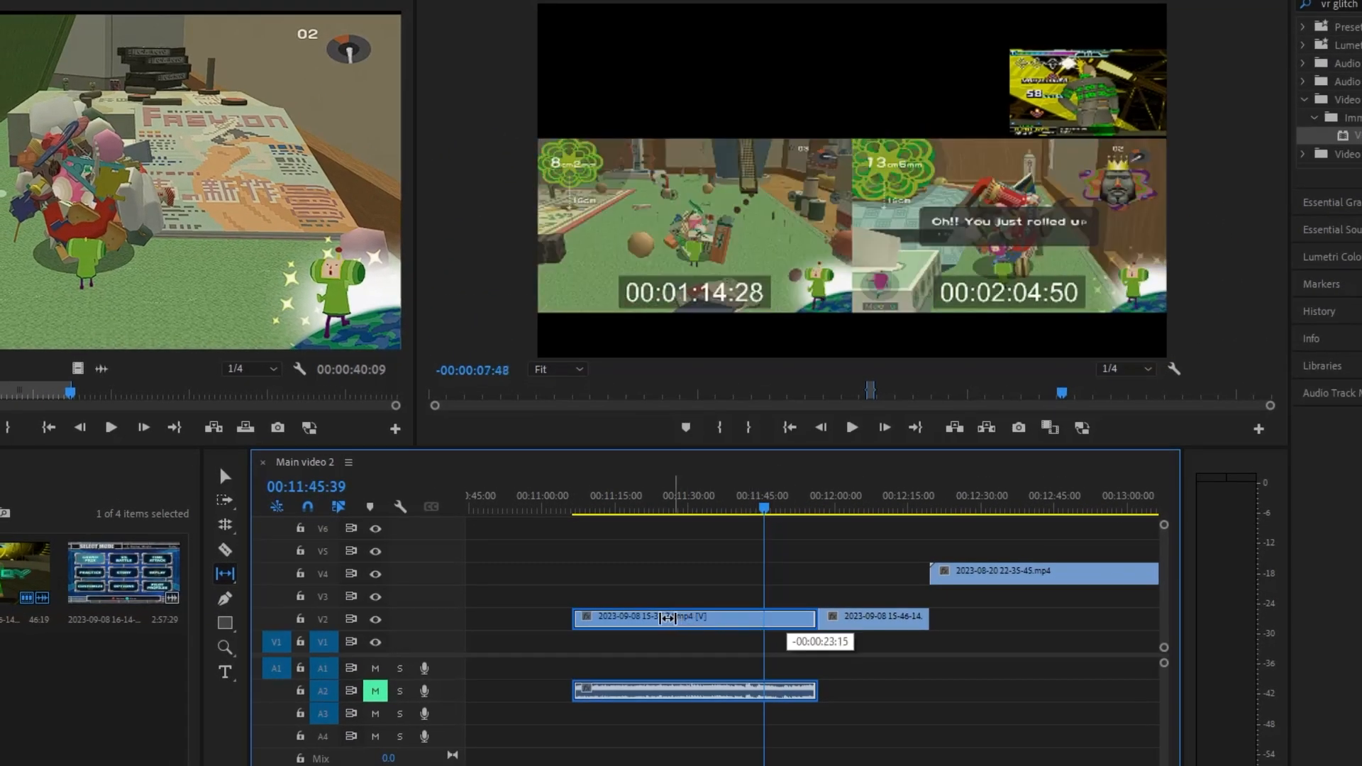
pyautogui.moveTo(667, 618); pyautogui.dragTo(578, 622)
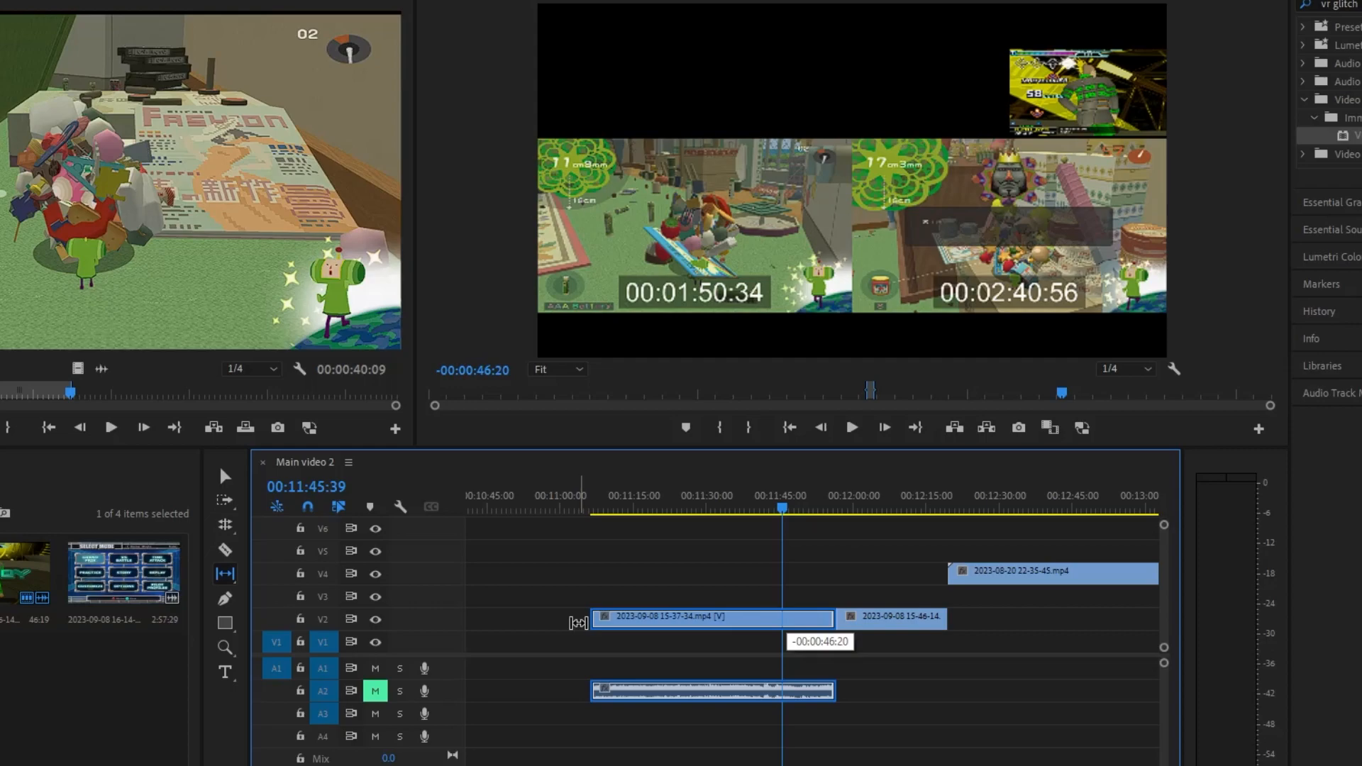
pyautogui.moveTo(578, 623); pyautogui.dragTo(577, 621)
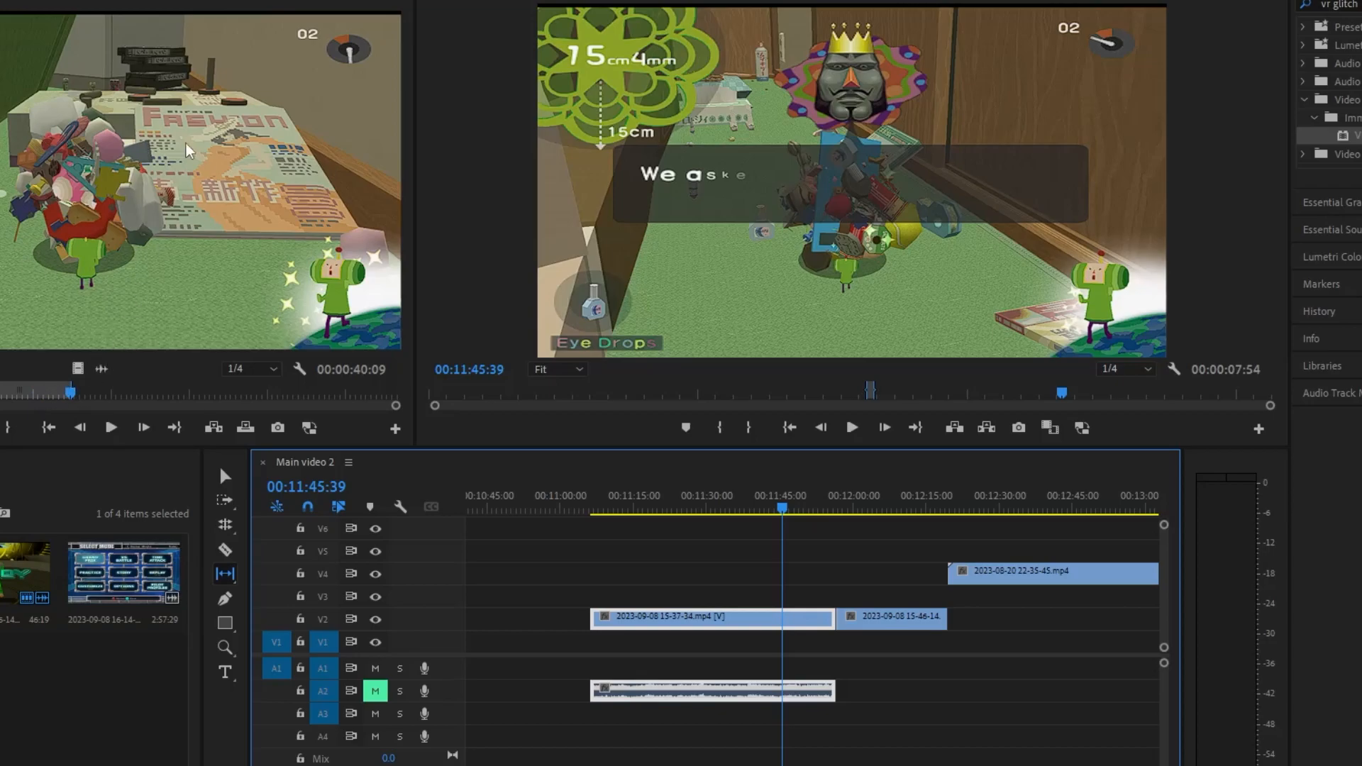
pyautogui.moveTo(603, 511); pyautogui.dragTo(824, 515)
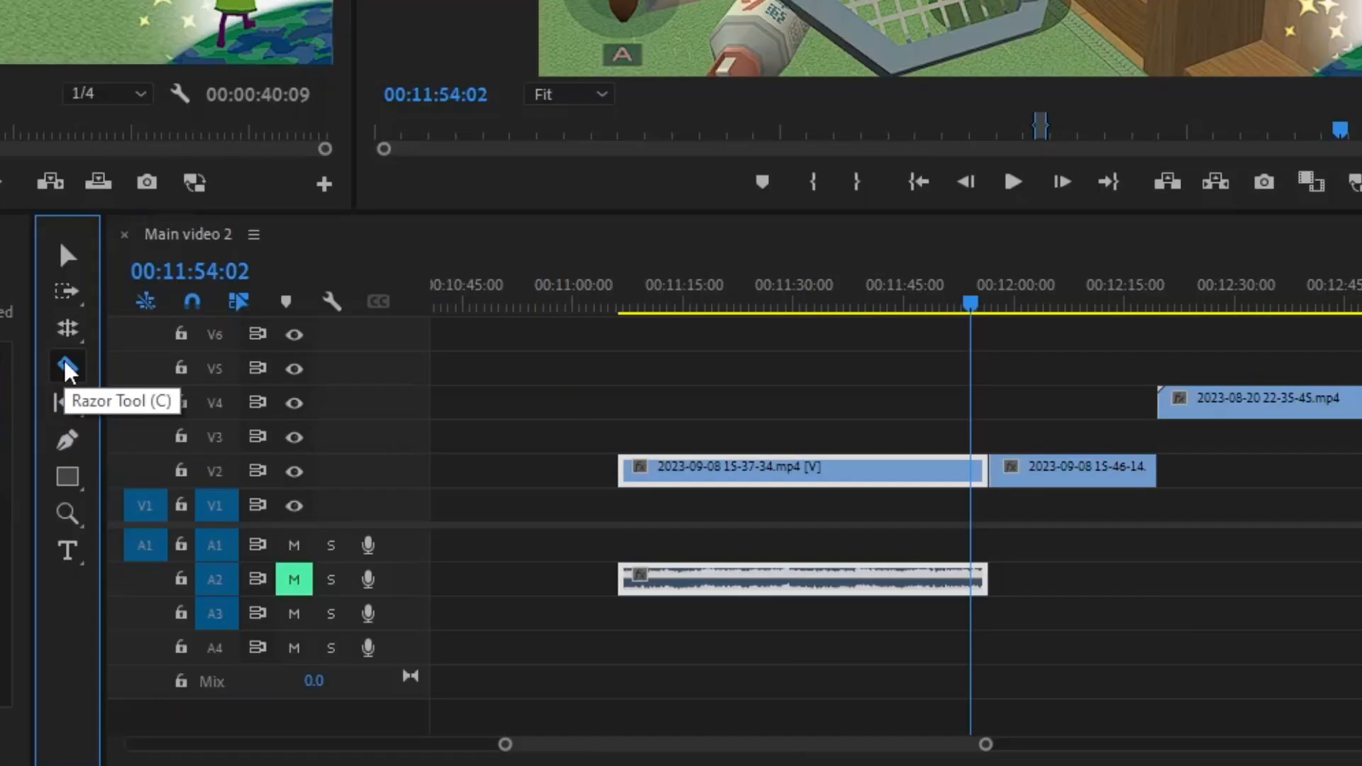
# Stack the 15-46-14 clip on V3 and the 22-35-45 clip on V4 above the 15-37-34 clip, extending the V3 clip to the same end.
pyautogui.click(224, 549)
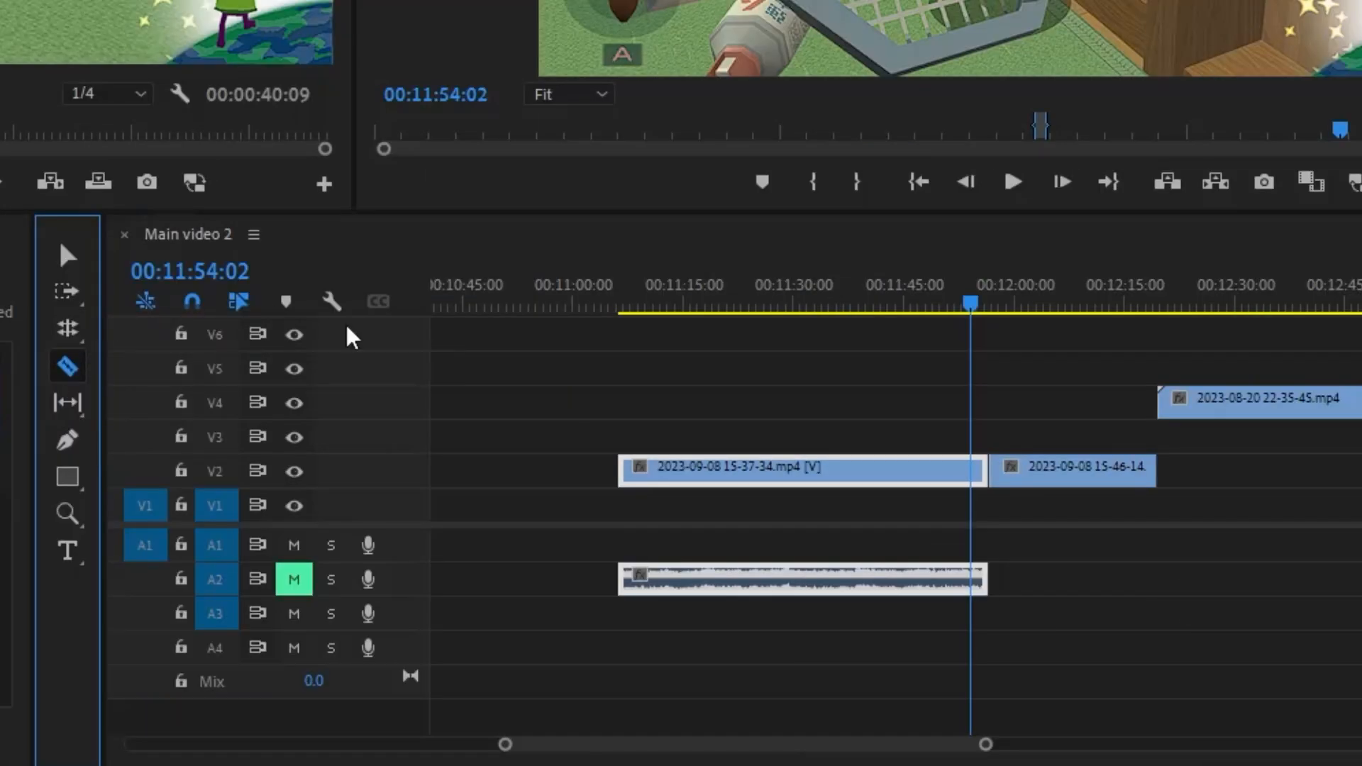
pyautogui.click(67, 257)
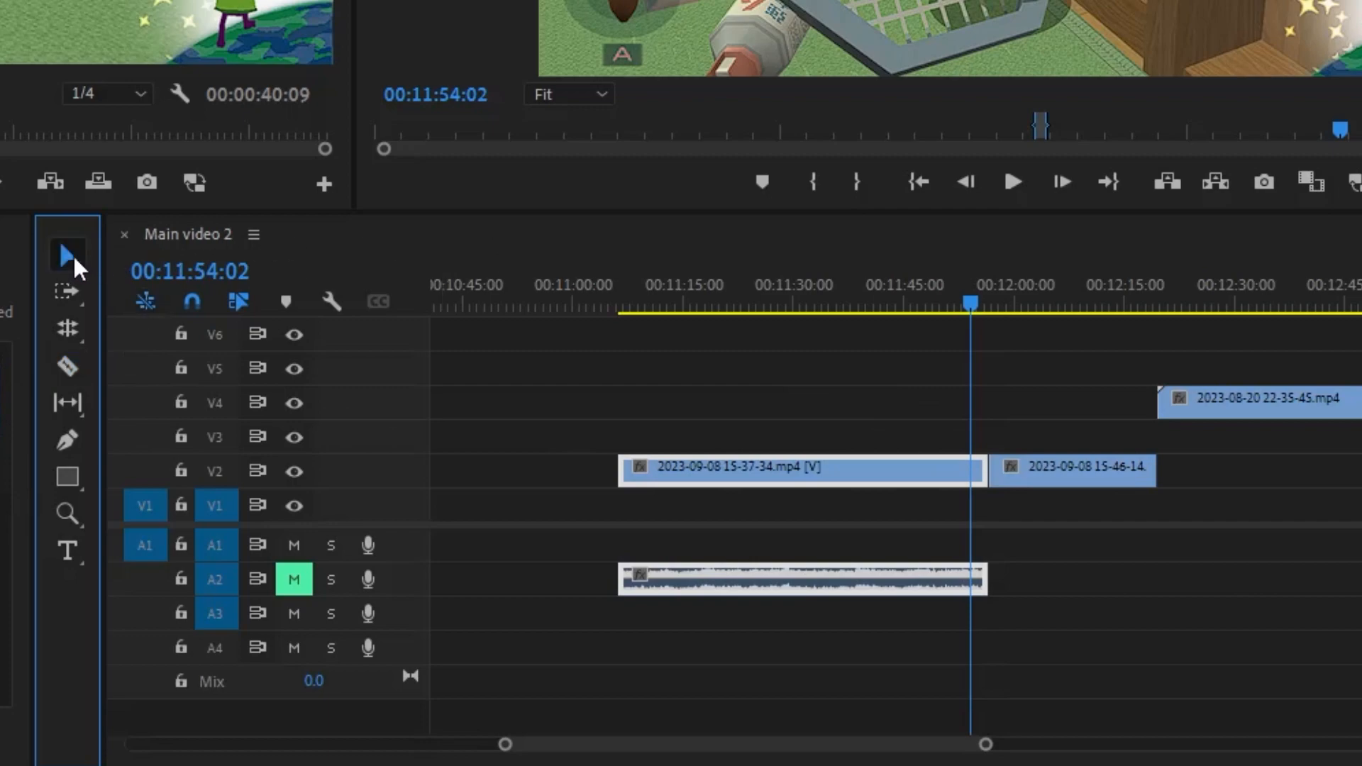
pyautogui.click(1012, 477)
pyautogui.moveTo(1015, 490); pyautogui.dragTo(644, 454)
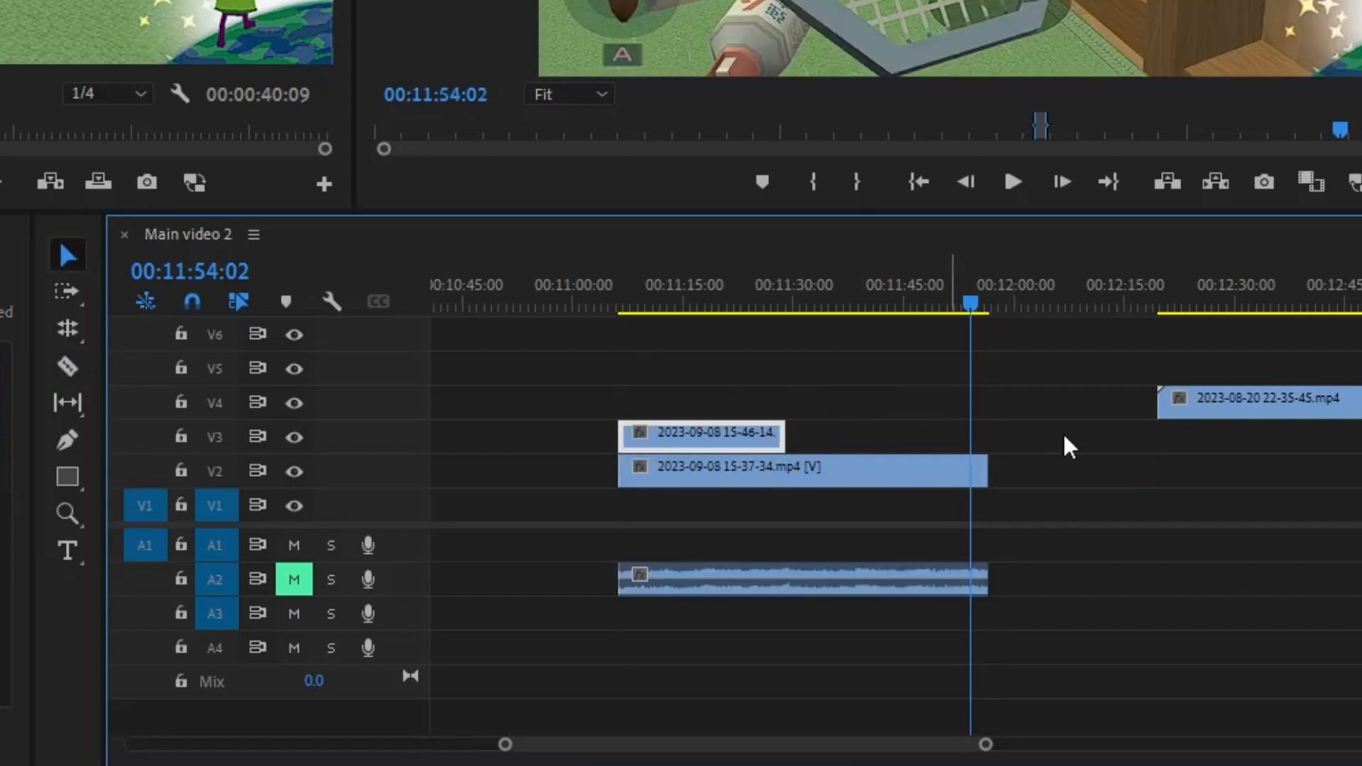
pyautogui.click(1311, 398)
pyautogui.moveTo(1062, 368); pyautogui.dragTo(991, 448)
# Move the playhead to 00:11:35:48 and cut the stacked clips on all tracks at about 00:11:43 with the Razor Tool.
pyautogui.click(838, 302)
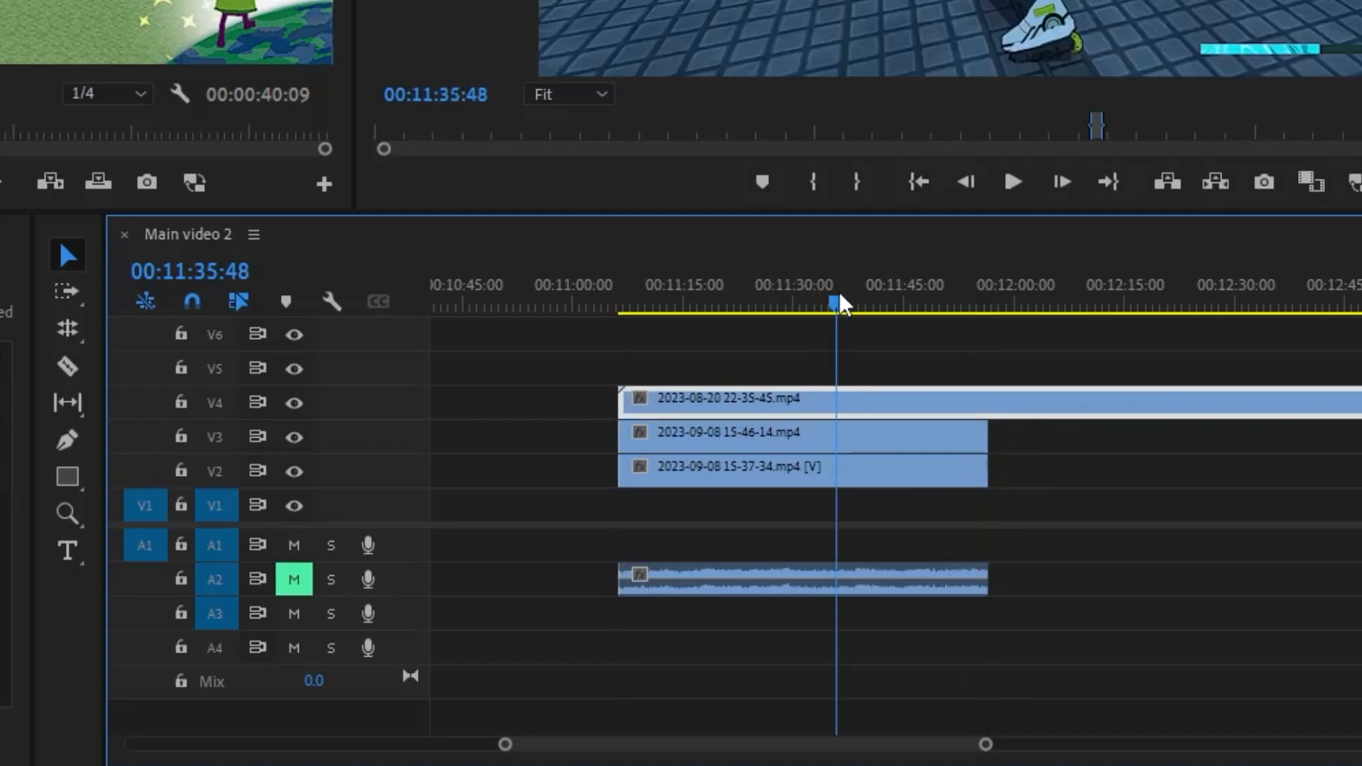
pyautogui.click(80, 378)
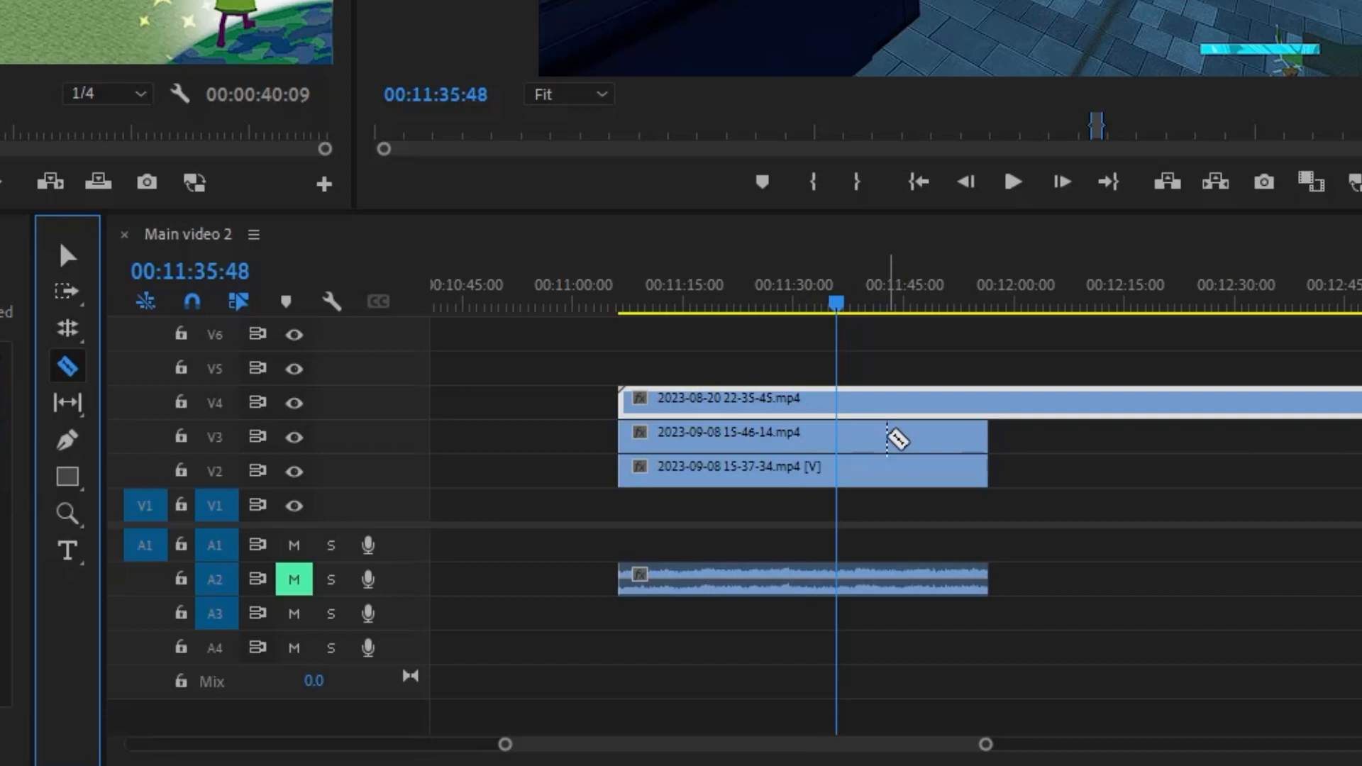
pyautogui.click(887, 437)
pyautogui.keyDown('shift'); pyautogui.click(887, 437); pyautogui.keyUp('shift')
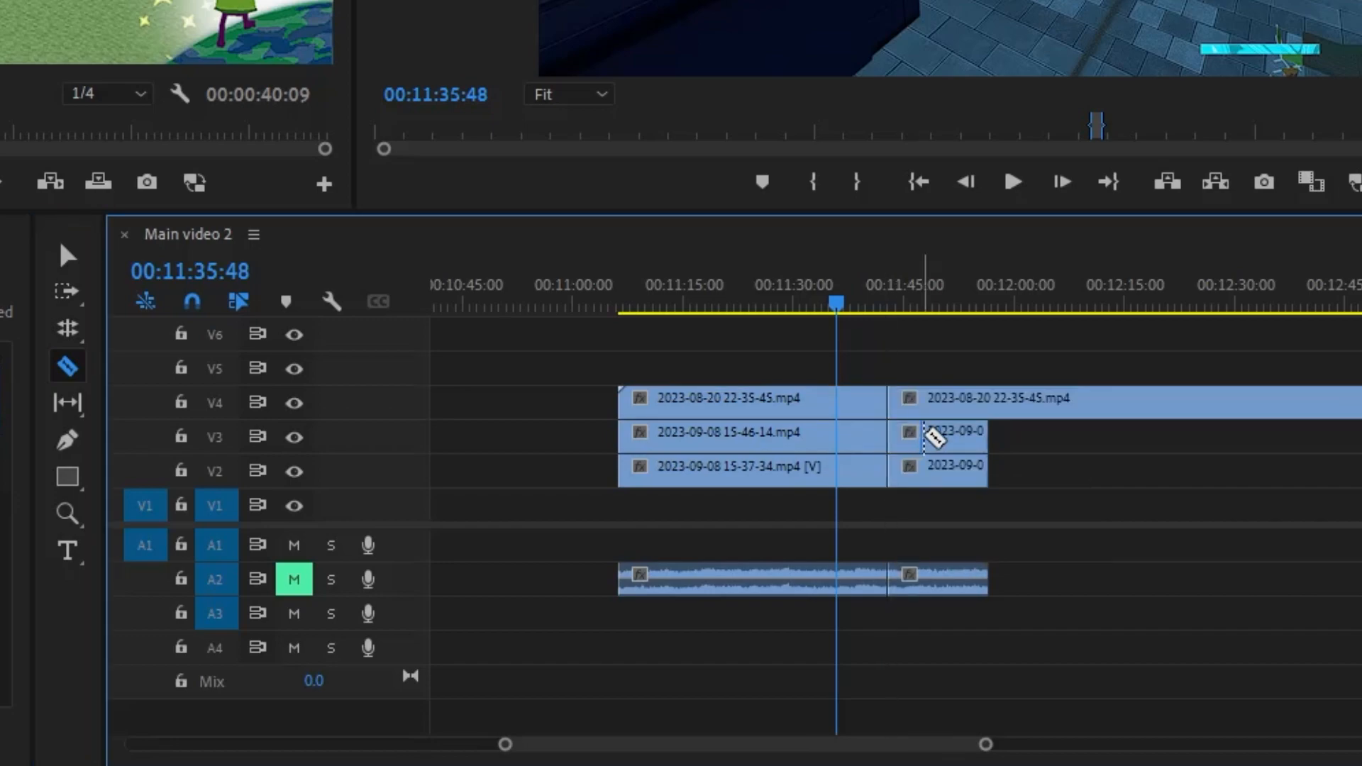
# Select all the video and audio pieces after the cut and move them to start at about 00:12:13.
pyautogui.click(78, 261)
pyautogui.moveTo(908, 366); pyautogui.dragTo(979, 531)
pyautogui.moveTo(952, 477); pyautogui.dragTo(1177, 483)
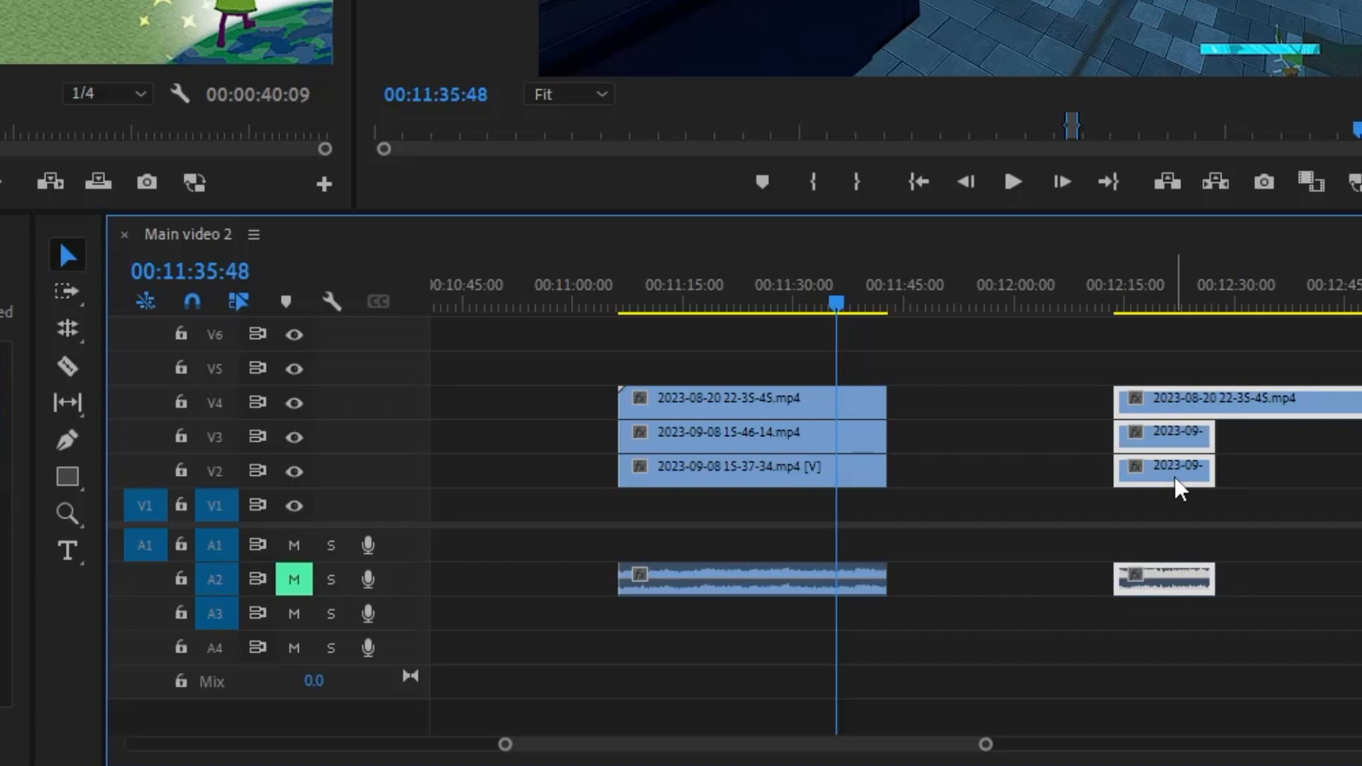
# Select every clip after the gap with the Track Select Forward Tool and move them to start at about 00:12:40.
pyautogui.press('a')
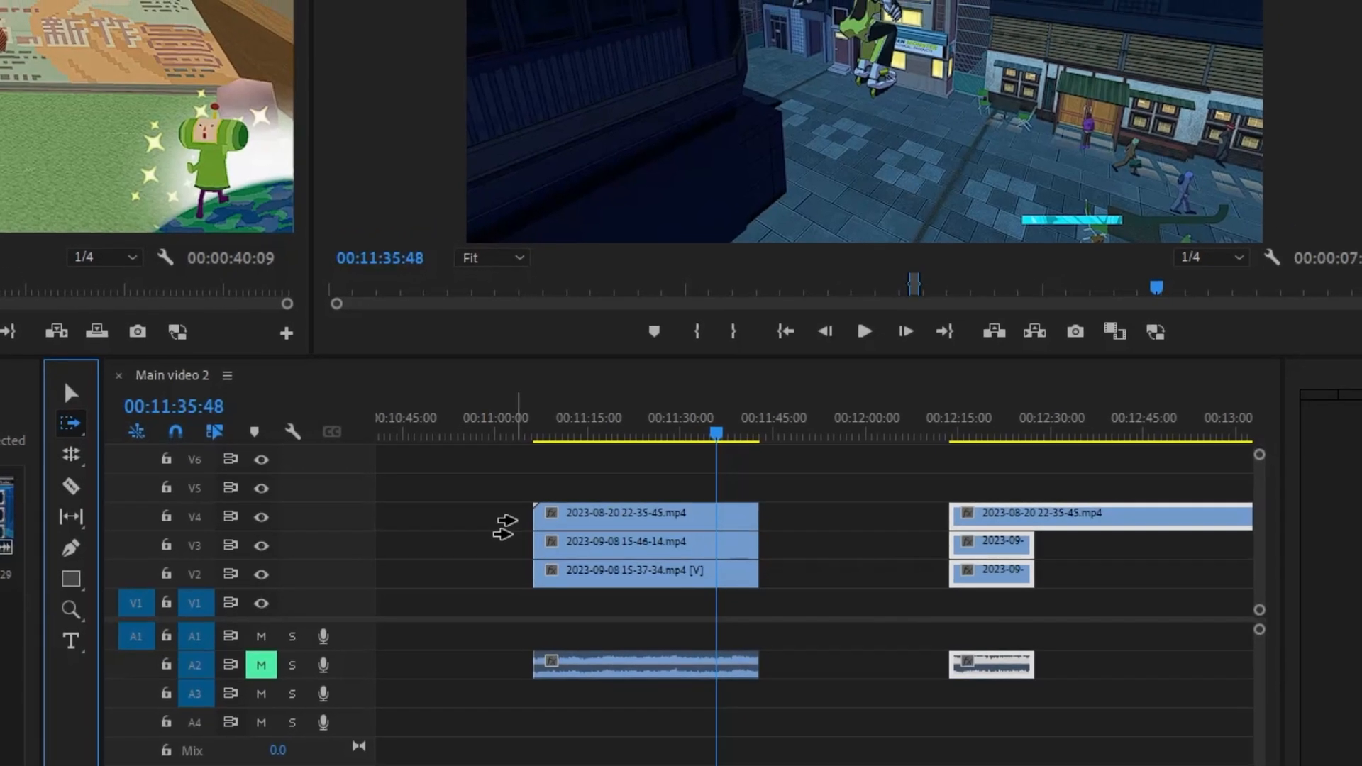
pyautogui.click(771, 552)
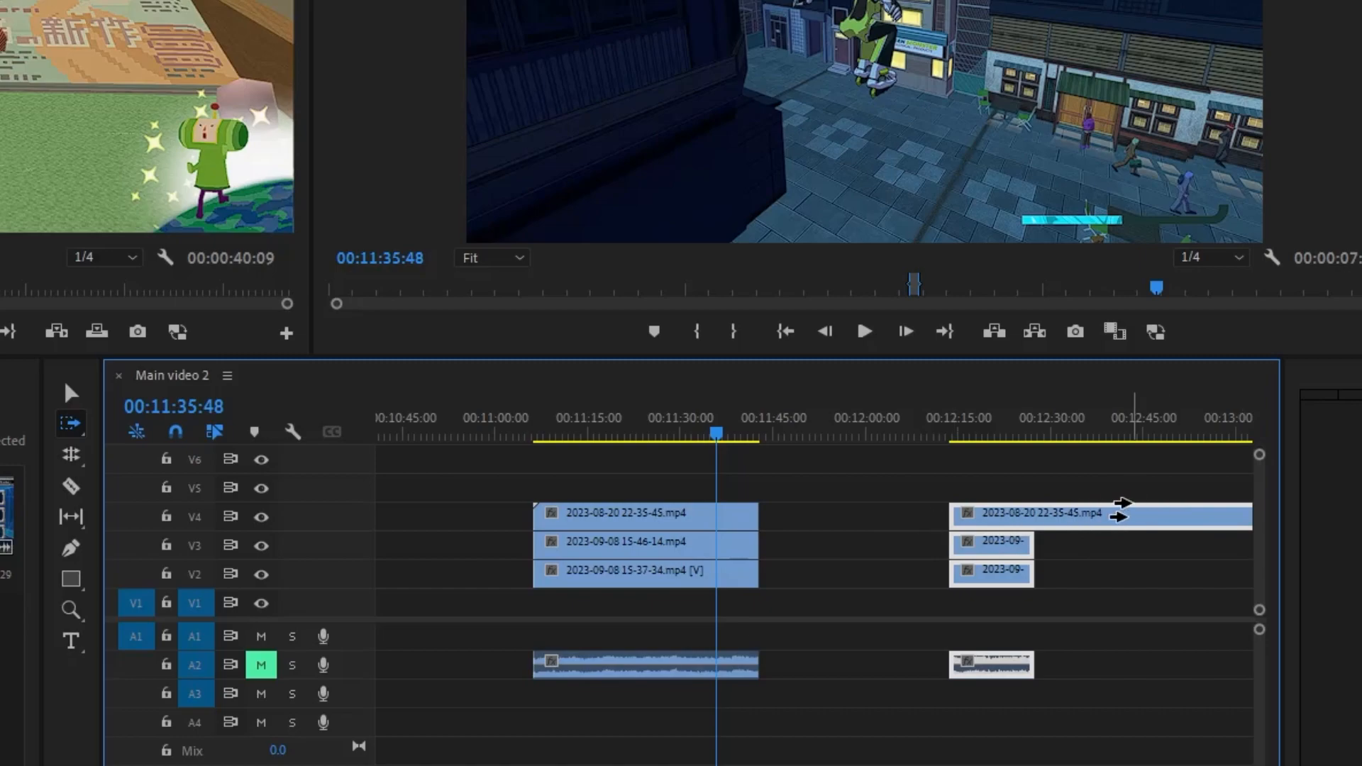
pyautogui.moveTo(971, 523); pyautogui.dragTo(1135, 525)
# Select every clip before the gap on all tracks with the Track Select Backward Tool.
pyautogui.hotkey('shift', 'a')
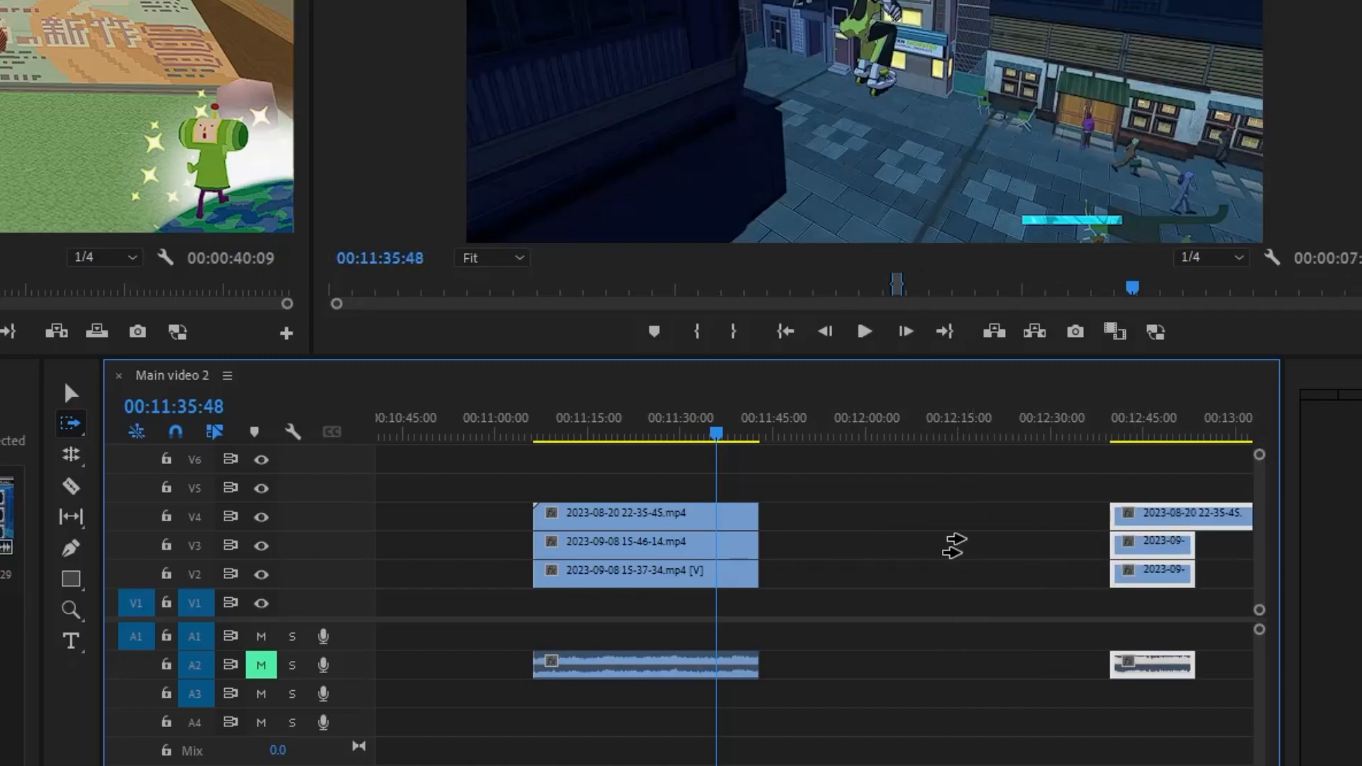
pyautogui.moveTo(948, 547); pyautogui.dragTo(828, 518)
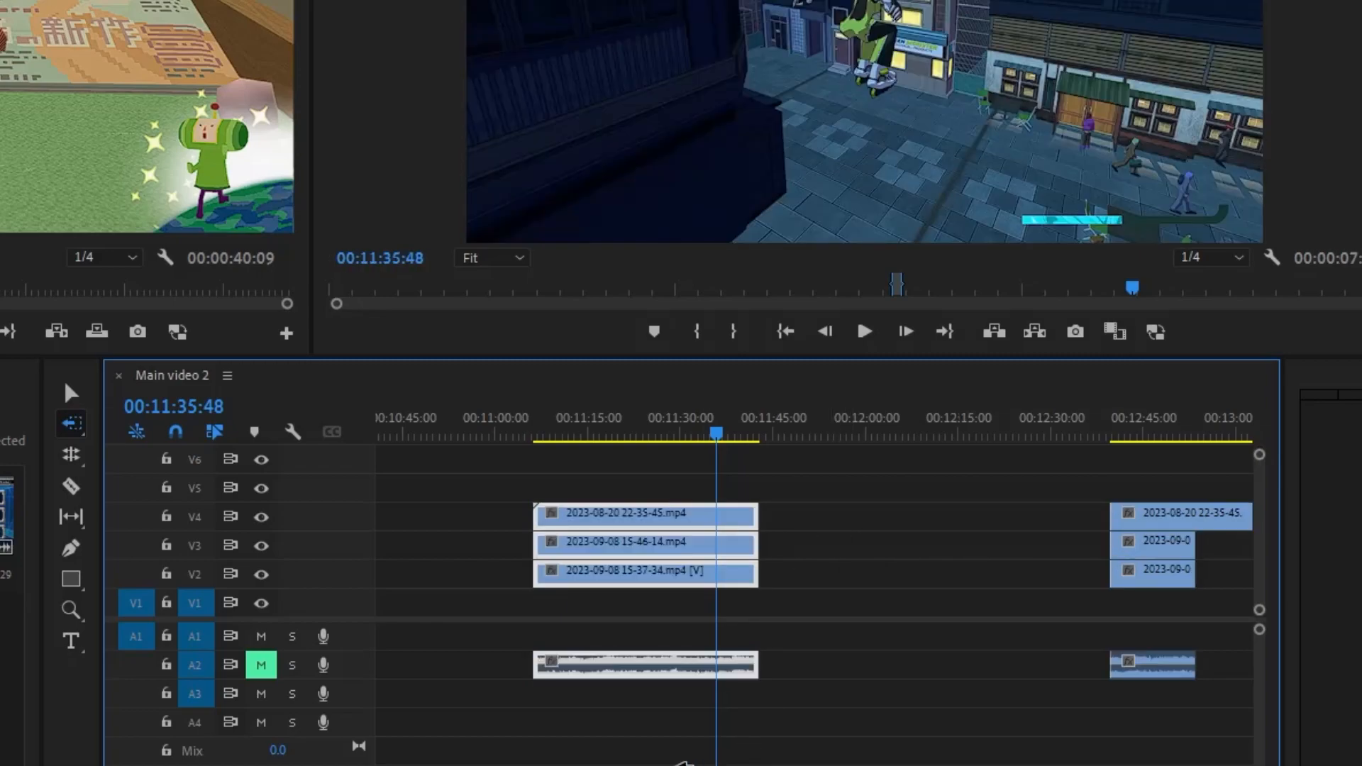
pyautogui.press('-')
pyautogui.press('-')
pyautogui.press('-')
pyautogui.press('-')
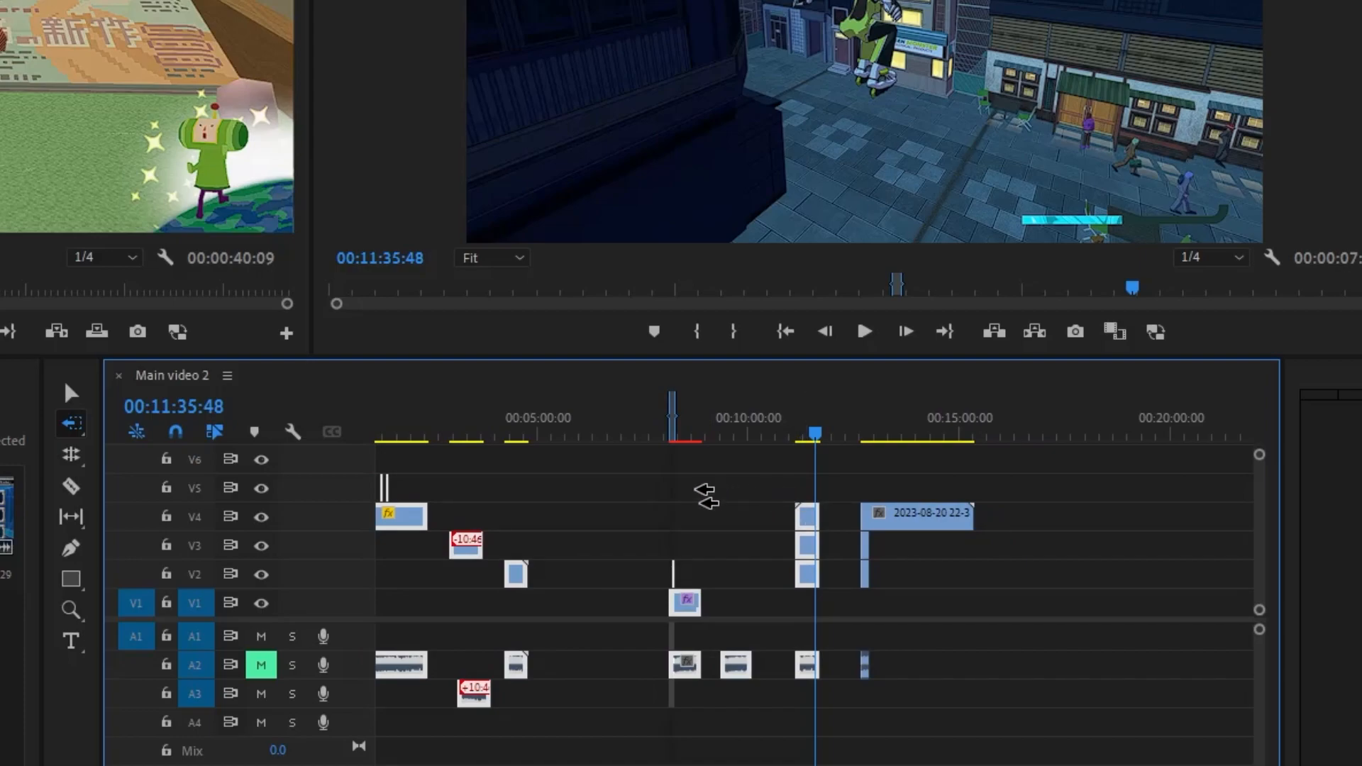
# Select all clips after the playhead with the Track Select Forward Tool, and restrict the forward selection to clips on V4 only.
pyautogui.press('a')
pyautogui.click(857, 525)
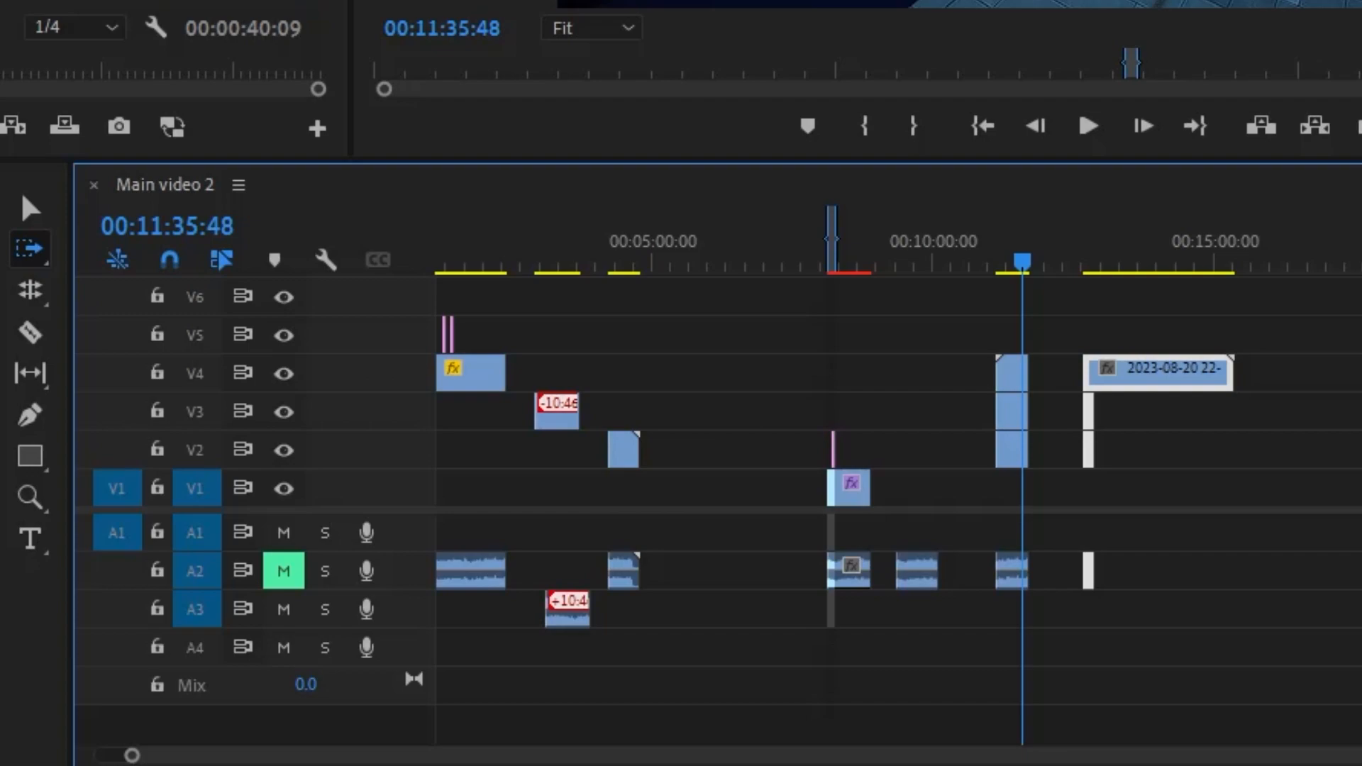
pyautogui.keyDown('shift'); pyautogui.click(1089, 380); pyautogui.keyUp('shift')
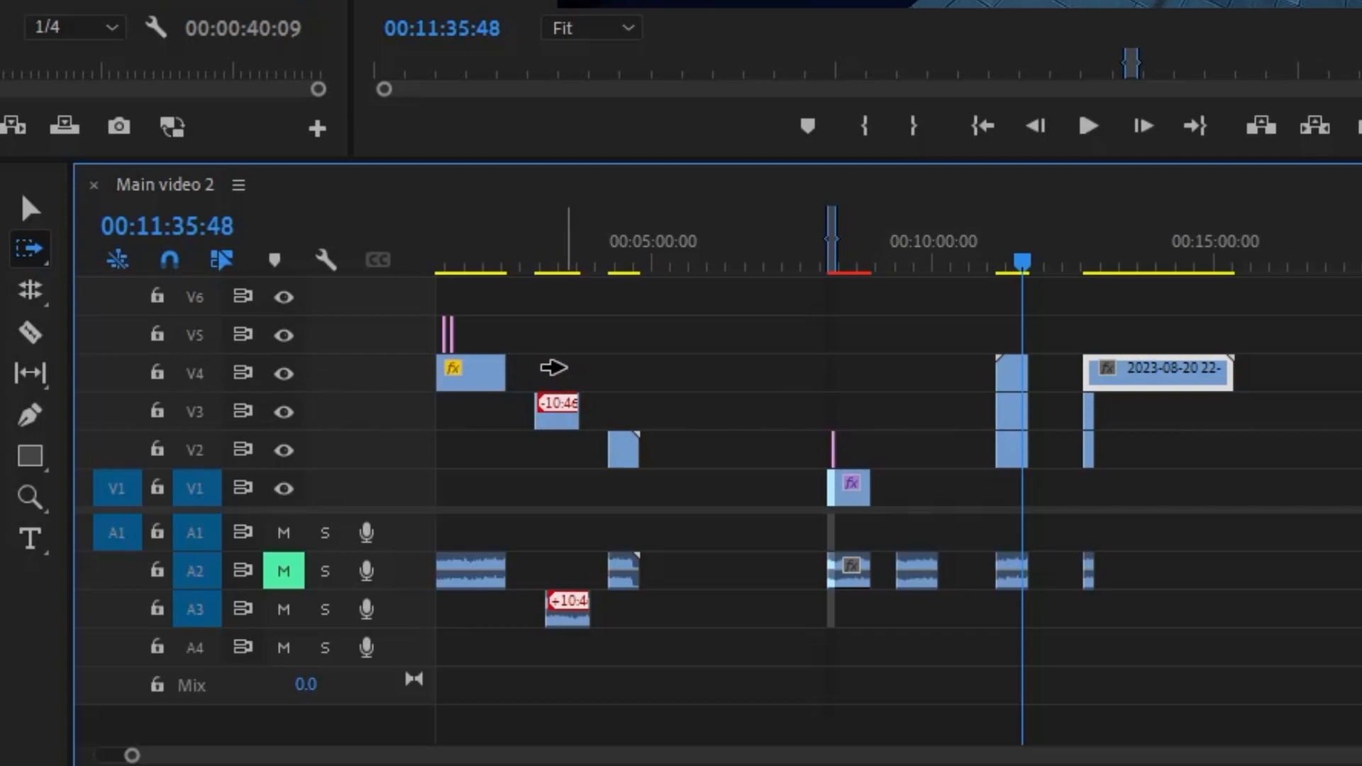
pyautogui.keyDown('shift'); pyautogui.click(537, 366); pyautogui.keyUp('shift')
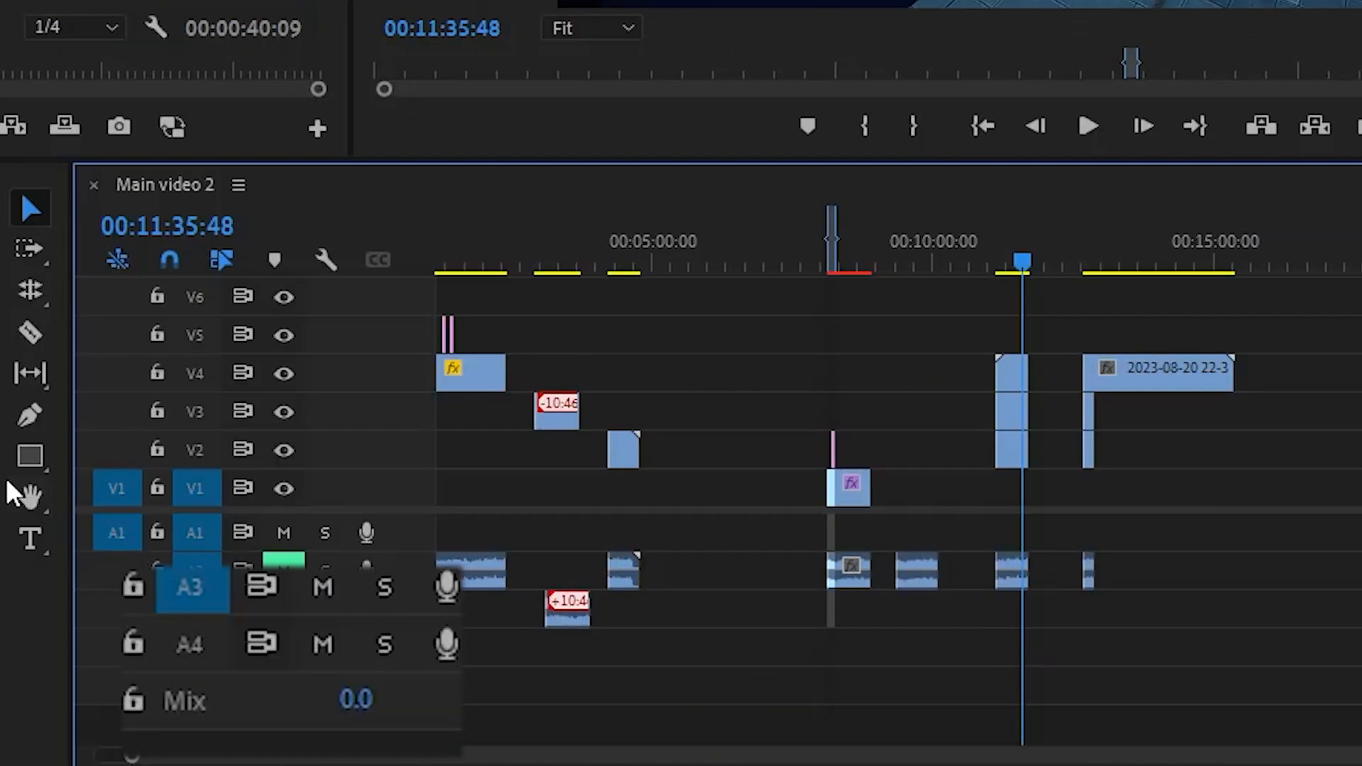
# Magnify the program monitor to 200% and pan around the enlarged frame with the Hand Tool.
pyautogui.click(28, 495)
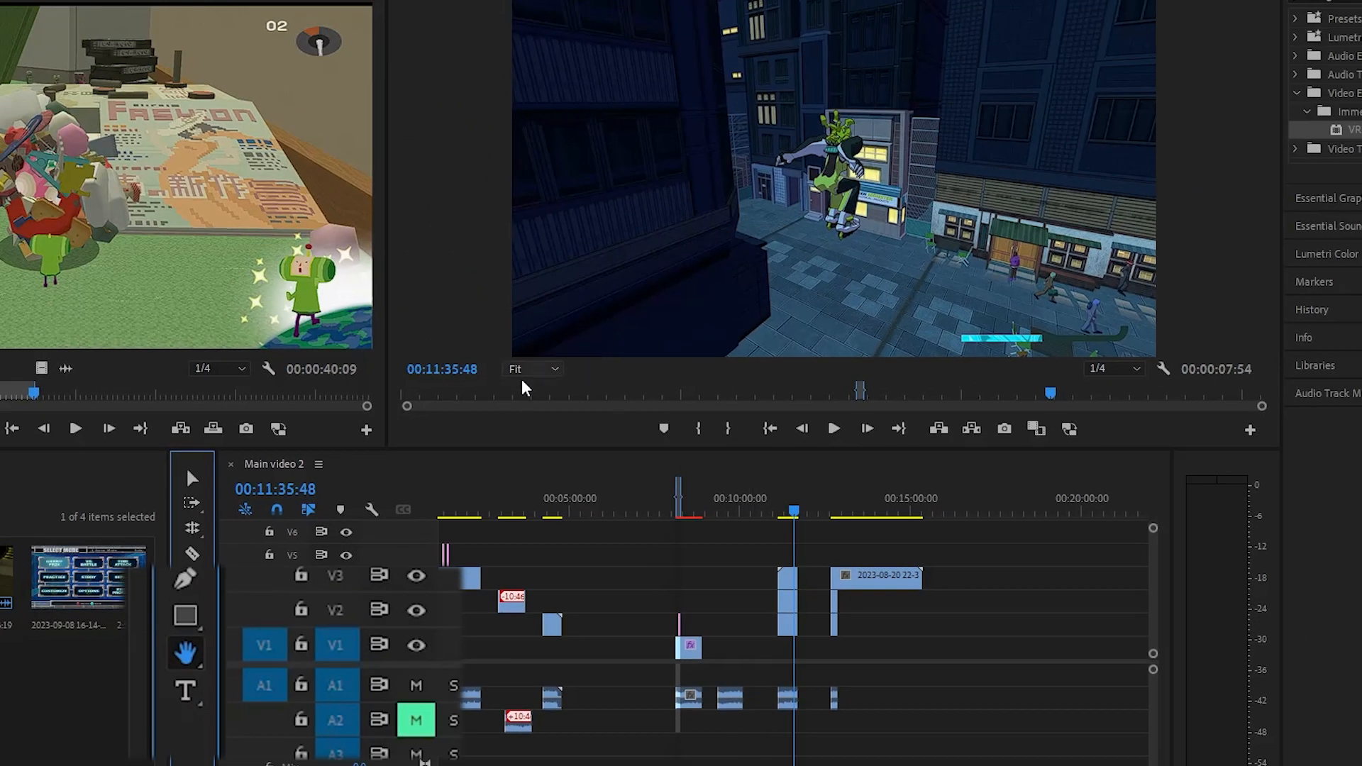
pyautogui.click(518, 372)
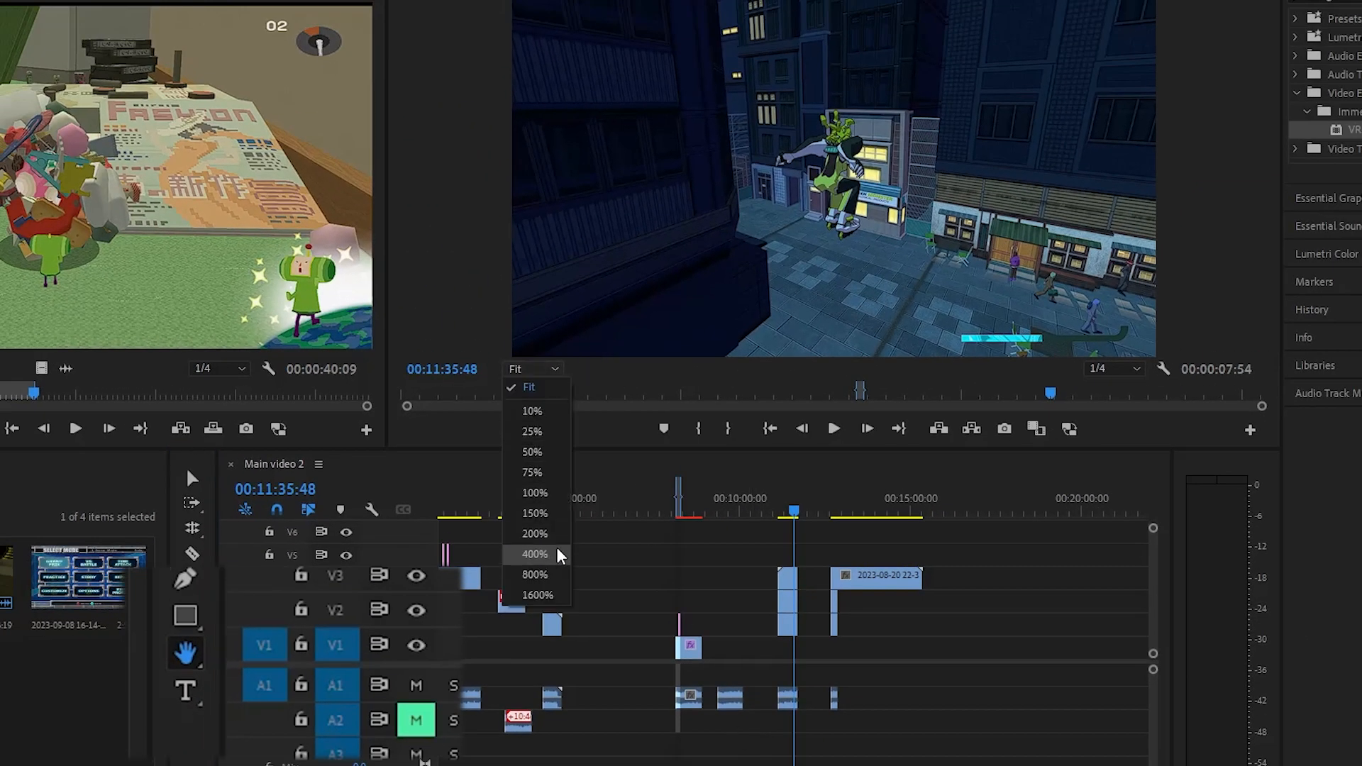
pyautogui.click(543, 533)
pyautogui.moveTo(890, 258); pyautogui.dragTo(706, 309)
pyautogui.moveTo(734, 71); pyautogui.dragTo(1029, 200)
pyautogui.moveTo(747, 123); pyautogui.dragTo(630, 116)
pyautogui.moveTo(887, 145); pyautogui.dragTo(728, 229)
pyautogui.click(555, 371)
pyautogui.click(545, 387)
pyautogui.click(554, 372)
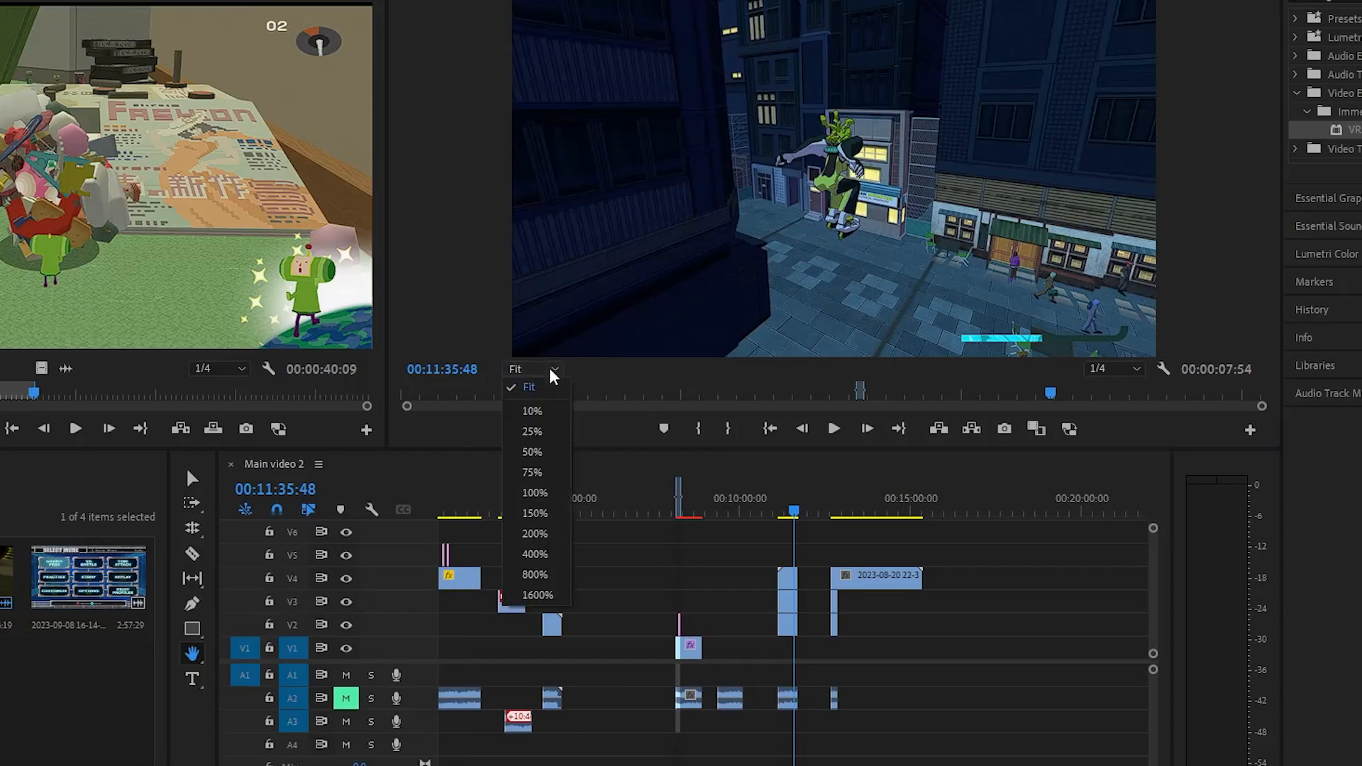
pyautogui.click(548, 537)
pyautogui.moveTo(823, 352); pyautogui.dragTo(854, 370)
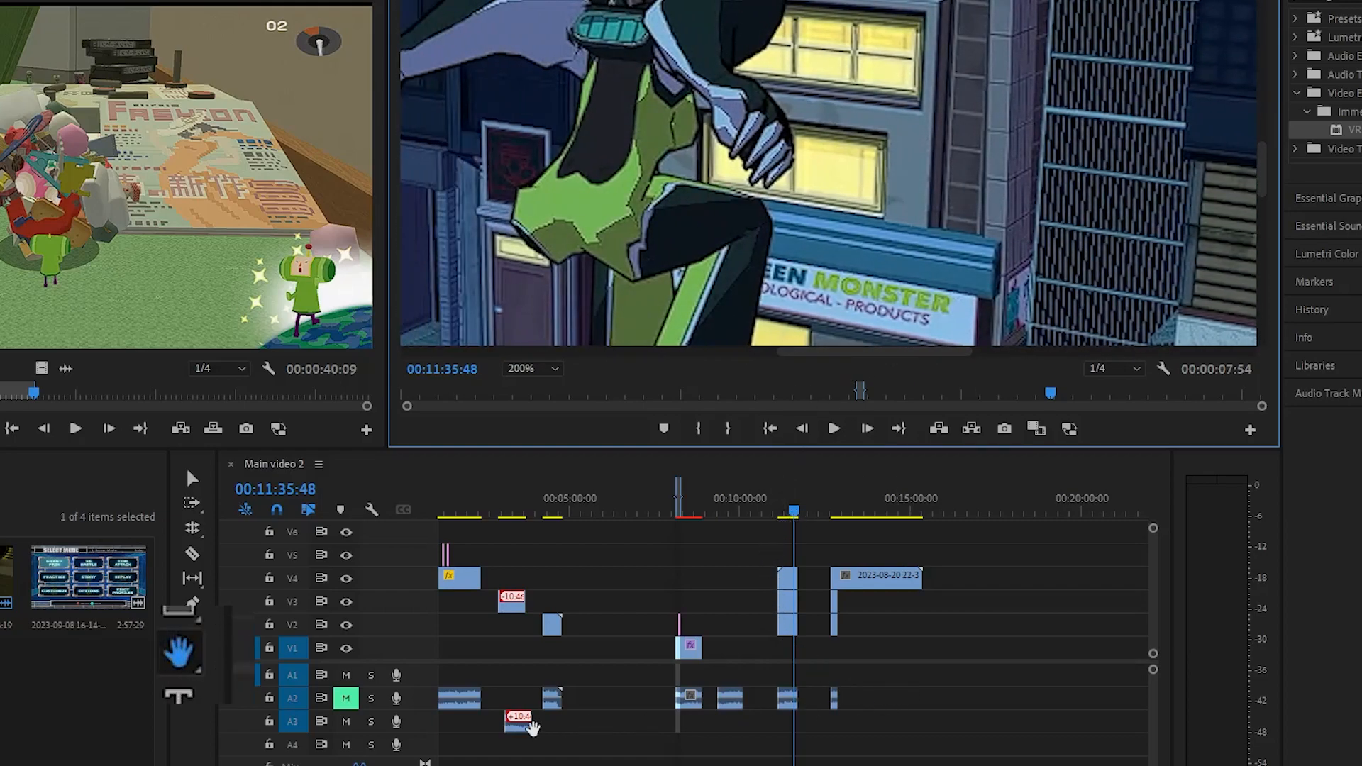
# Return the program monitor to Fit and magnify the timeline around the playhead with the Zoom Tool.
pyautogui.click(196, 657)
pyautogui.click(192, 663)
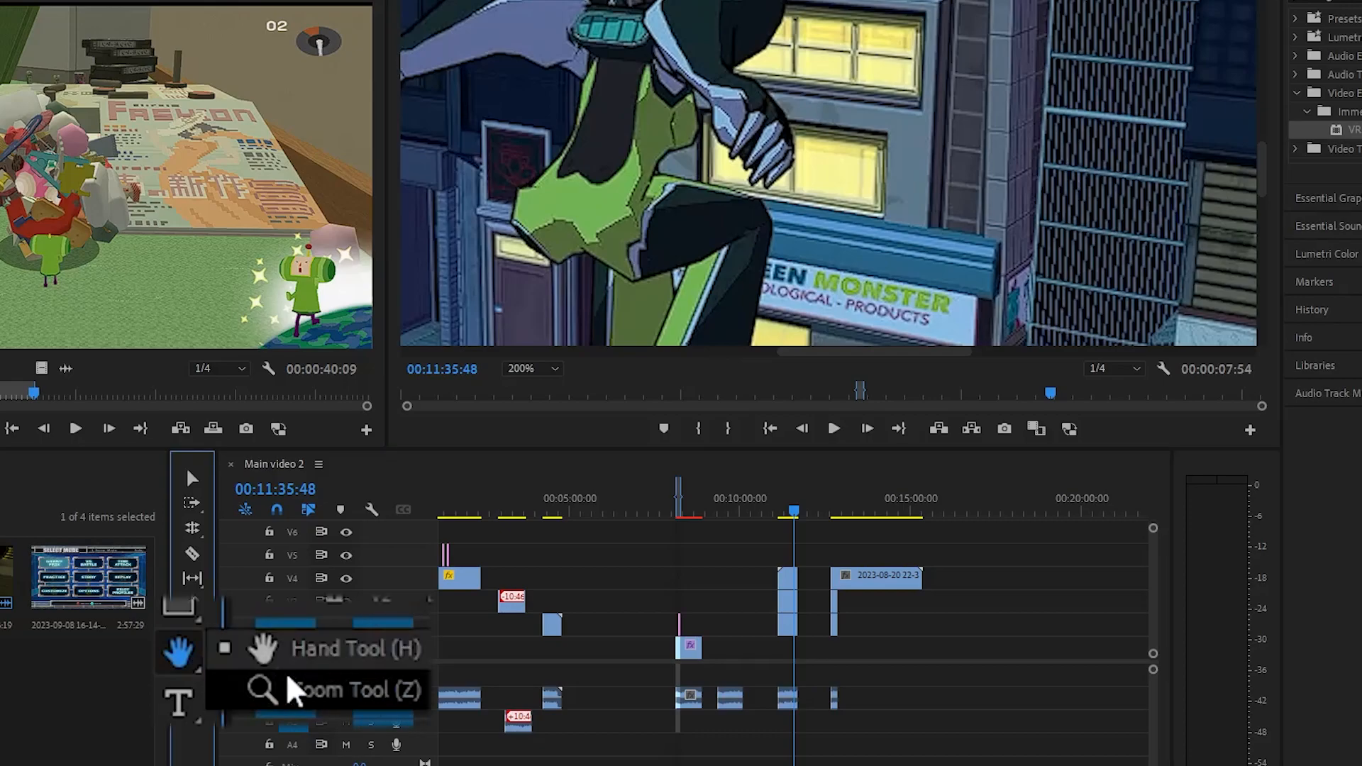
pyautogui.click(302, 688)
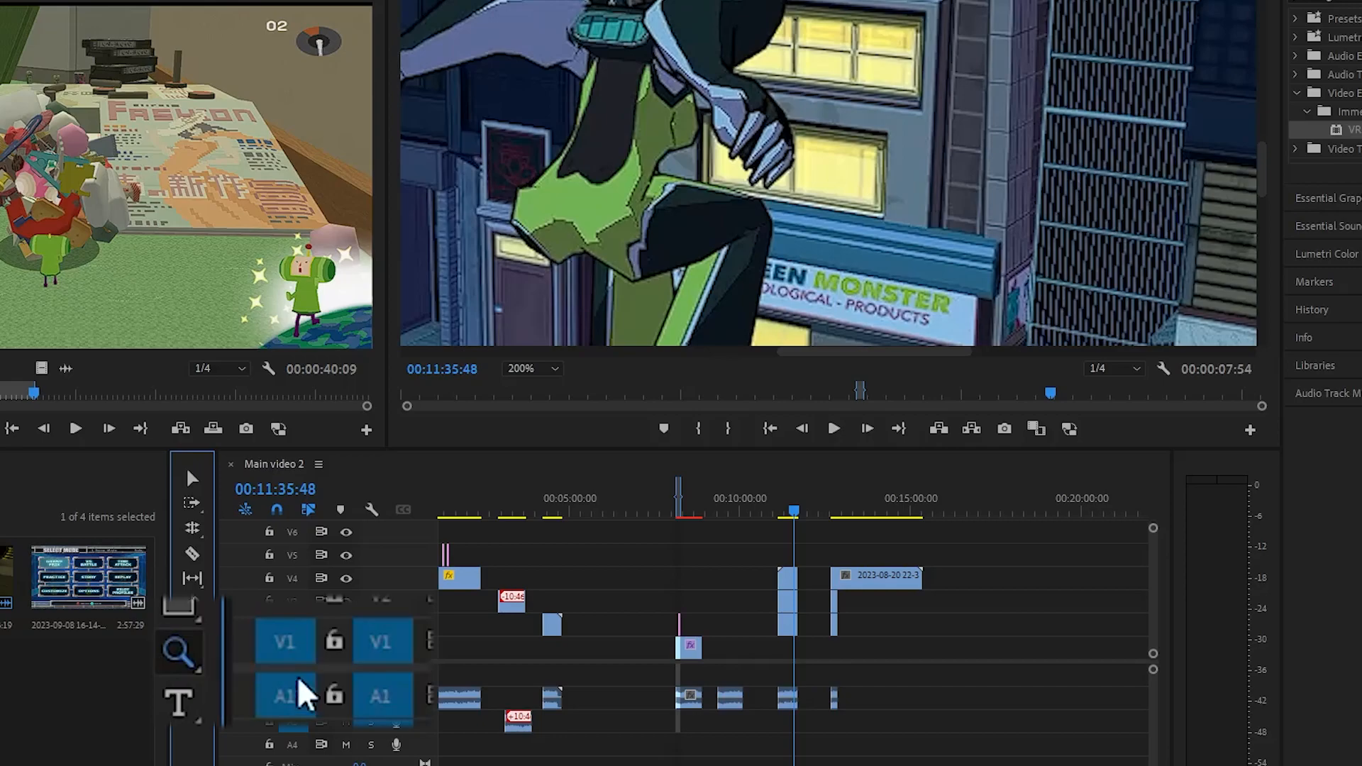
pyautogui.click(552, 369)
pyautogui.click(553, 387)
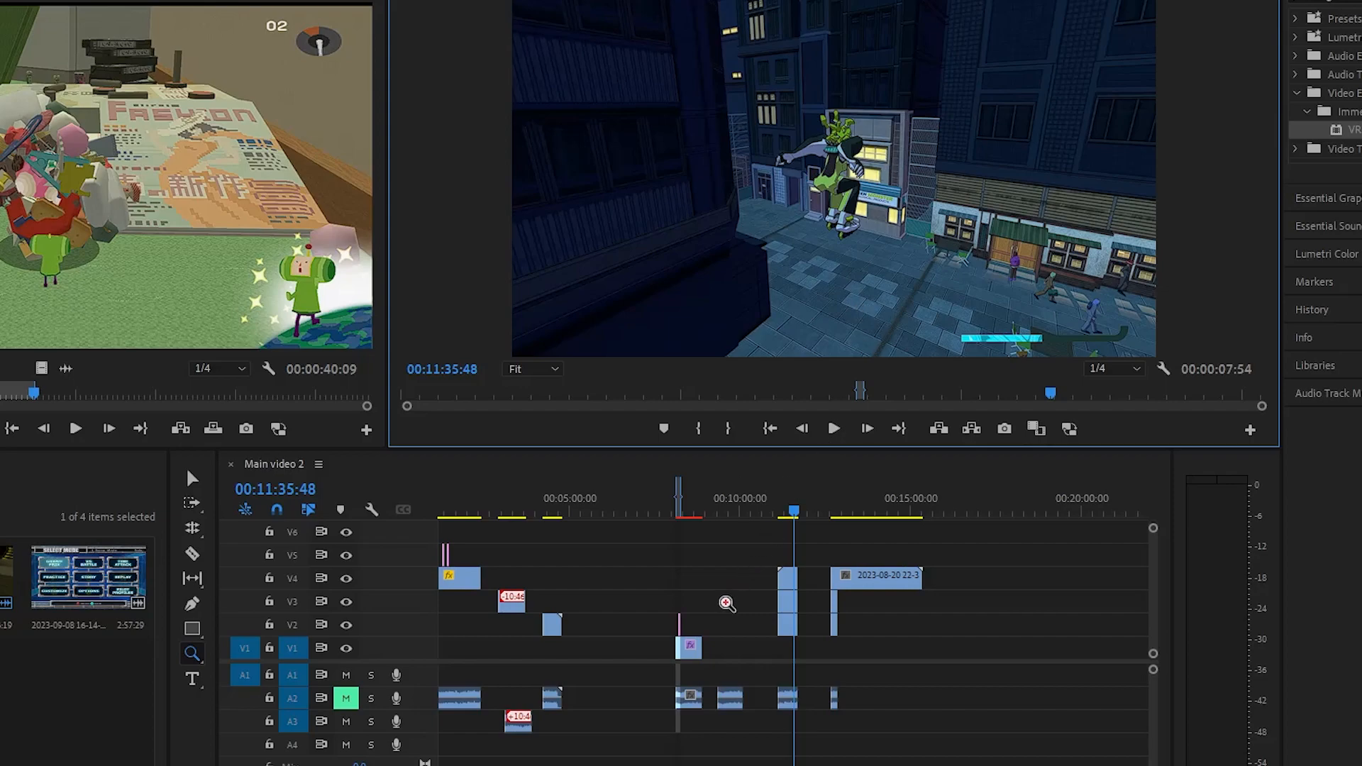
pyautogui.click(771, 629)
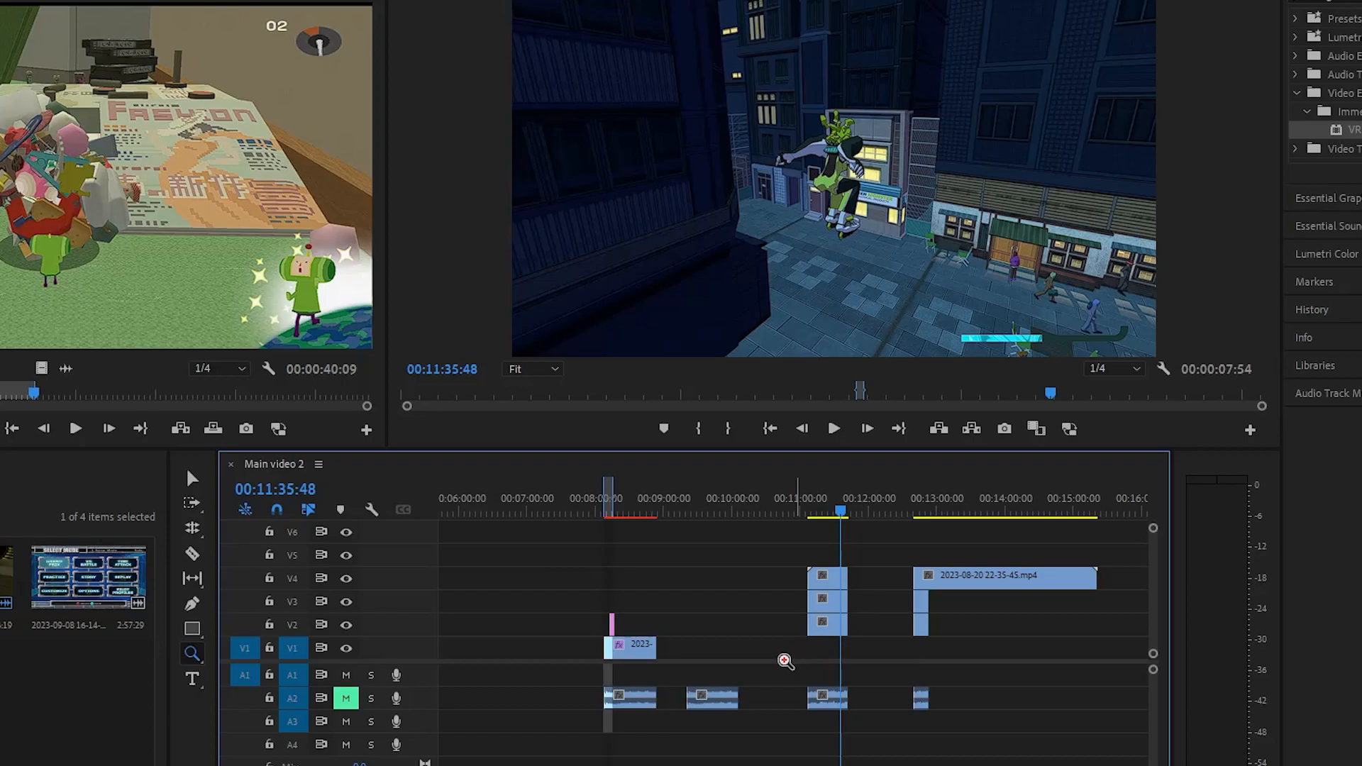
pyautogui.moveTo(676, 765); pyautogui.dragTo(586, 765)
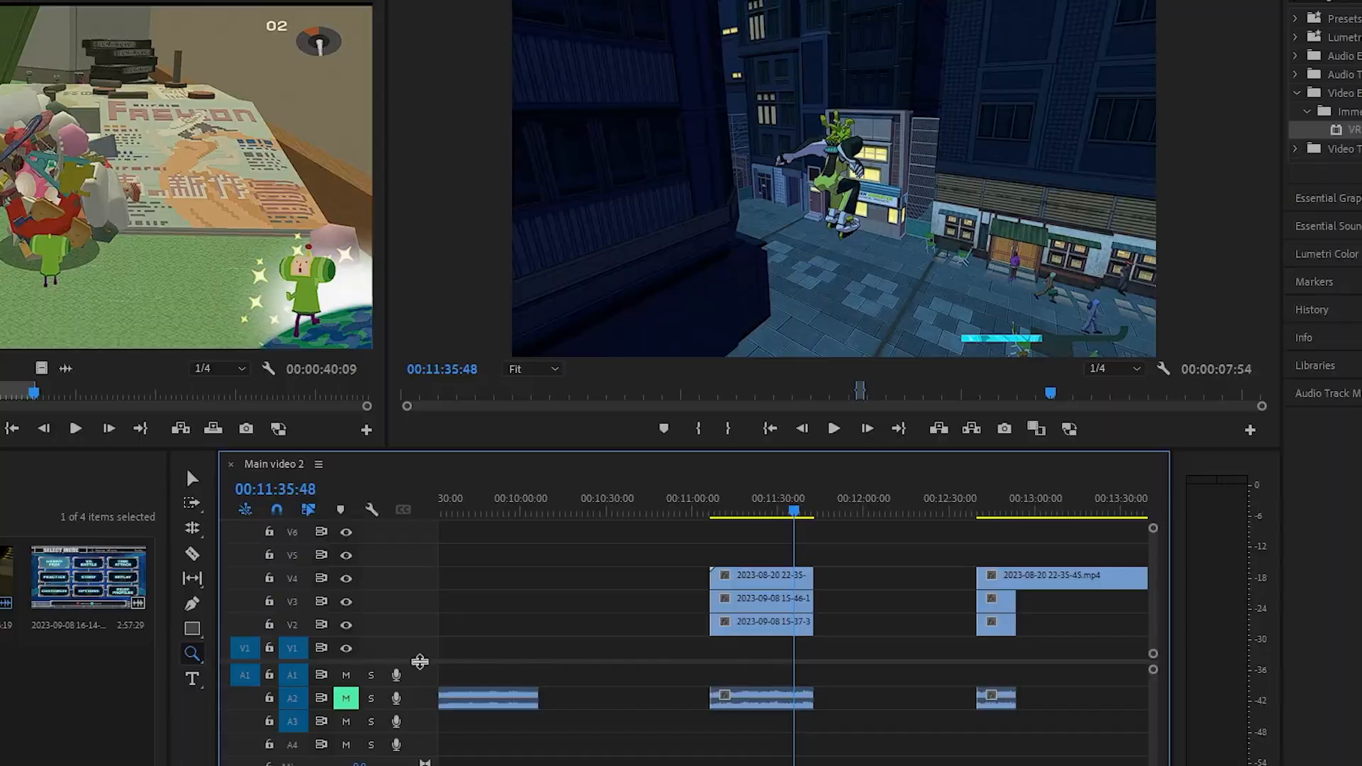
# Draw a closed three-point shape with curved edges over the skating character in the program monitor using the Pen Tool.
pyautogui.click(200, 602)
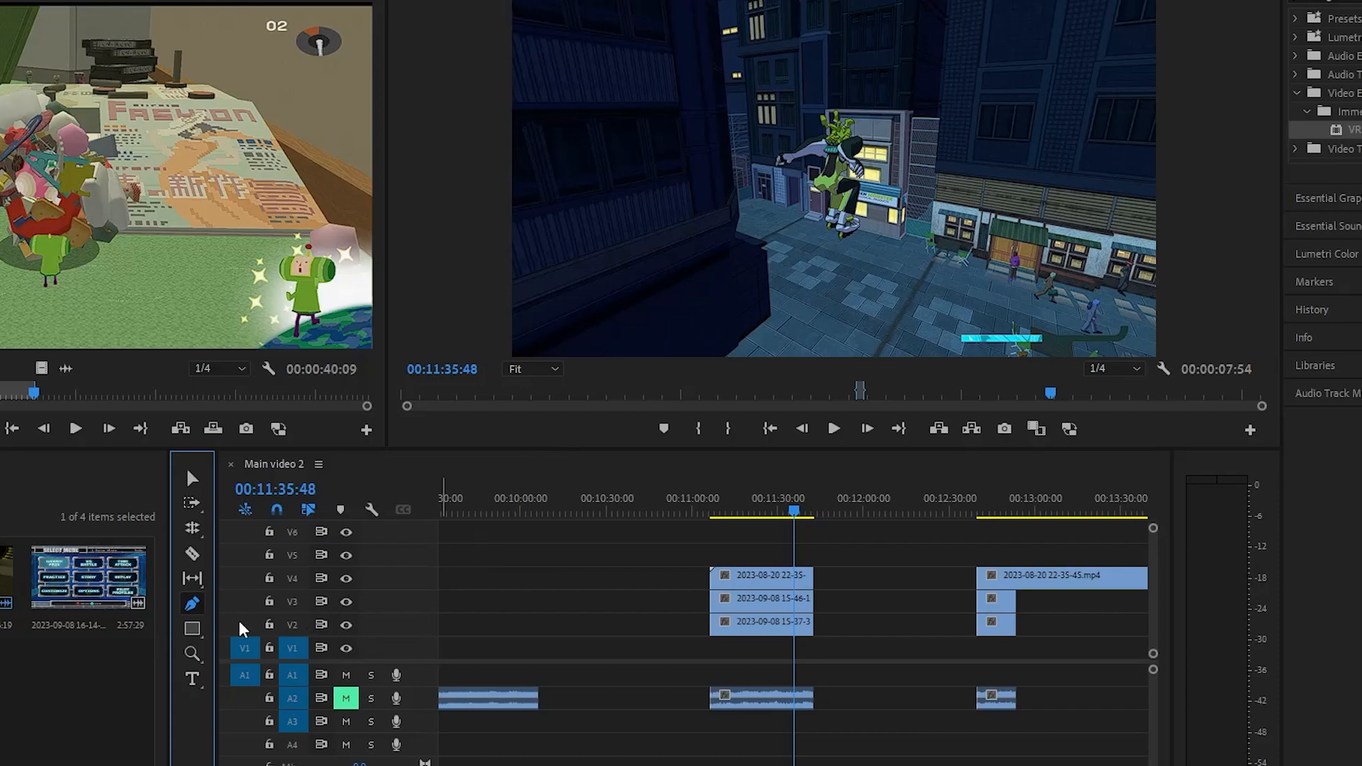
pyautogui.click(742, 563)
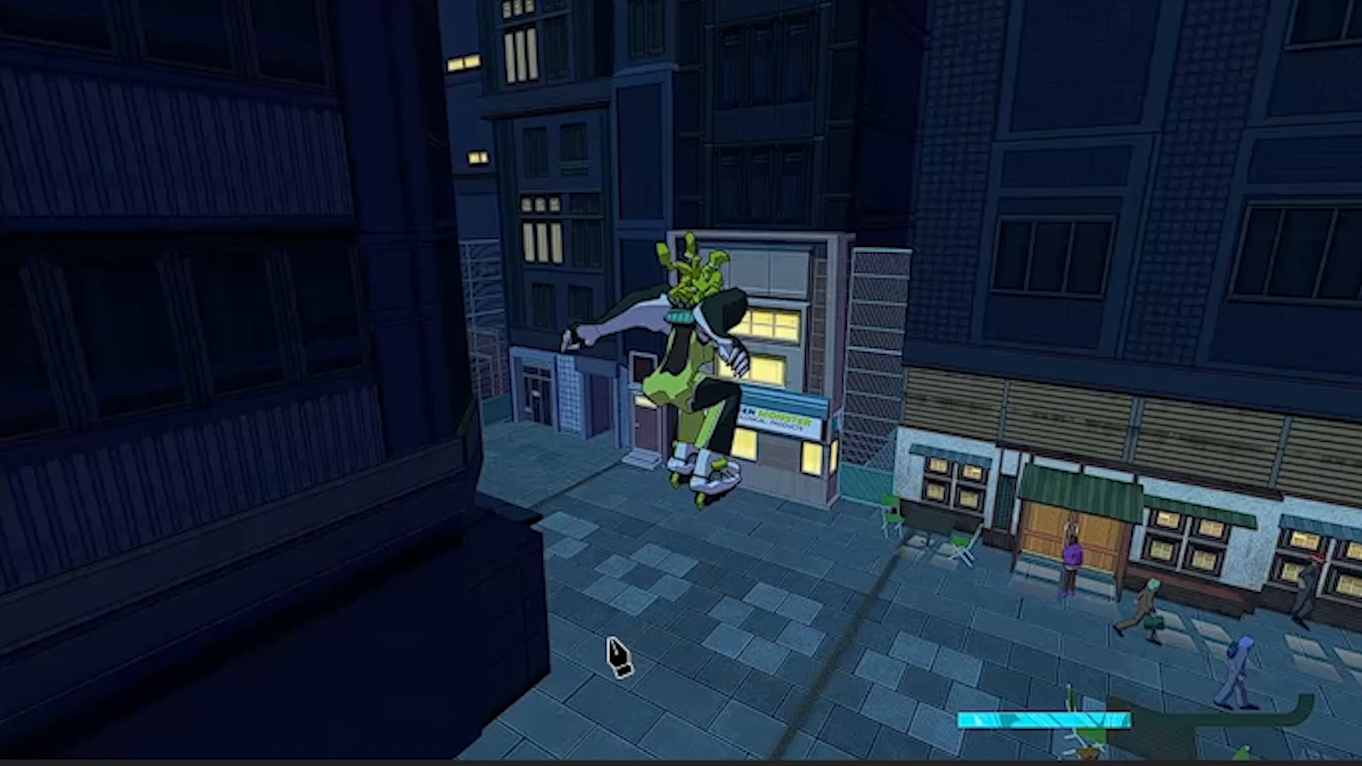
pyautogui.moveTo(602, 120); pyautogui.dragTo(823, 79)
pyautogui.moveTo(978, 342); pyautogui.dragTo(888, 548)
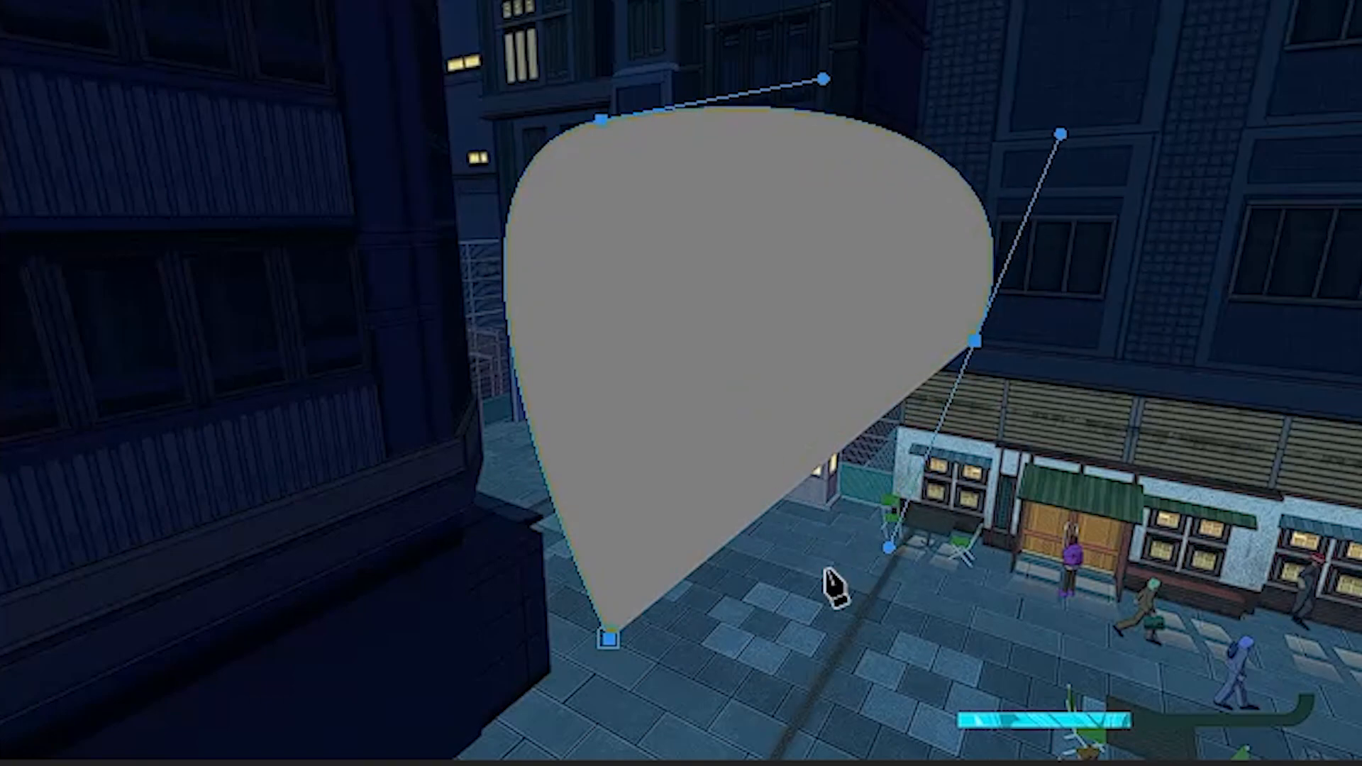
pyautogui.click(611, 639)
# Reshape the pen-drawn shape by moving its lower-left and right anchor points and adjusting the curve handles of its right and upper points.
pyautogui.moveTo(621, 642); pyautogui.dragTo(538, 590)
pyautogui.moveTo(978, 342); pyautogui.dragTo(1002, 398)
pyautogui.moveTo(916, 604); pyautogui.dragTo(951, 634)
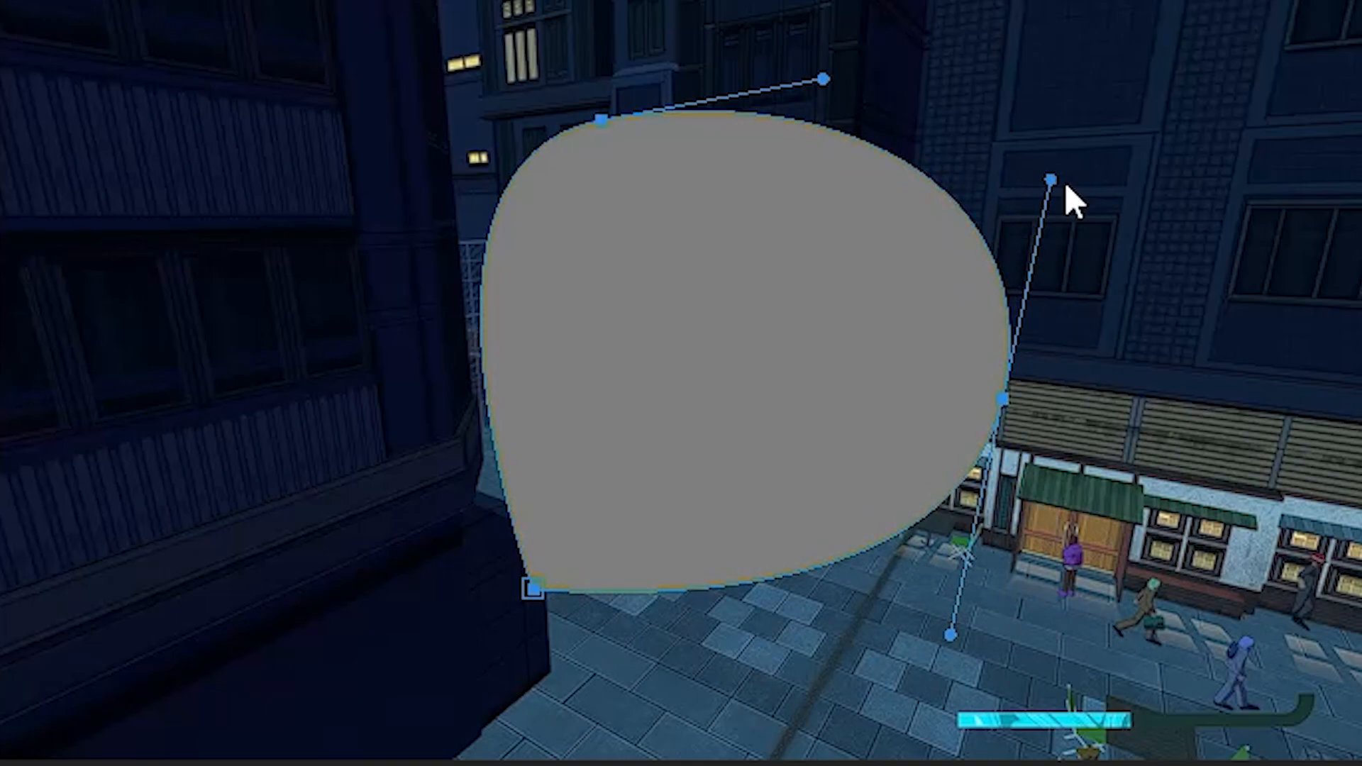
pyautogui.moveTo(1050, 179); pyautogui.dragTo(1192, 303)
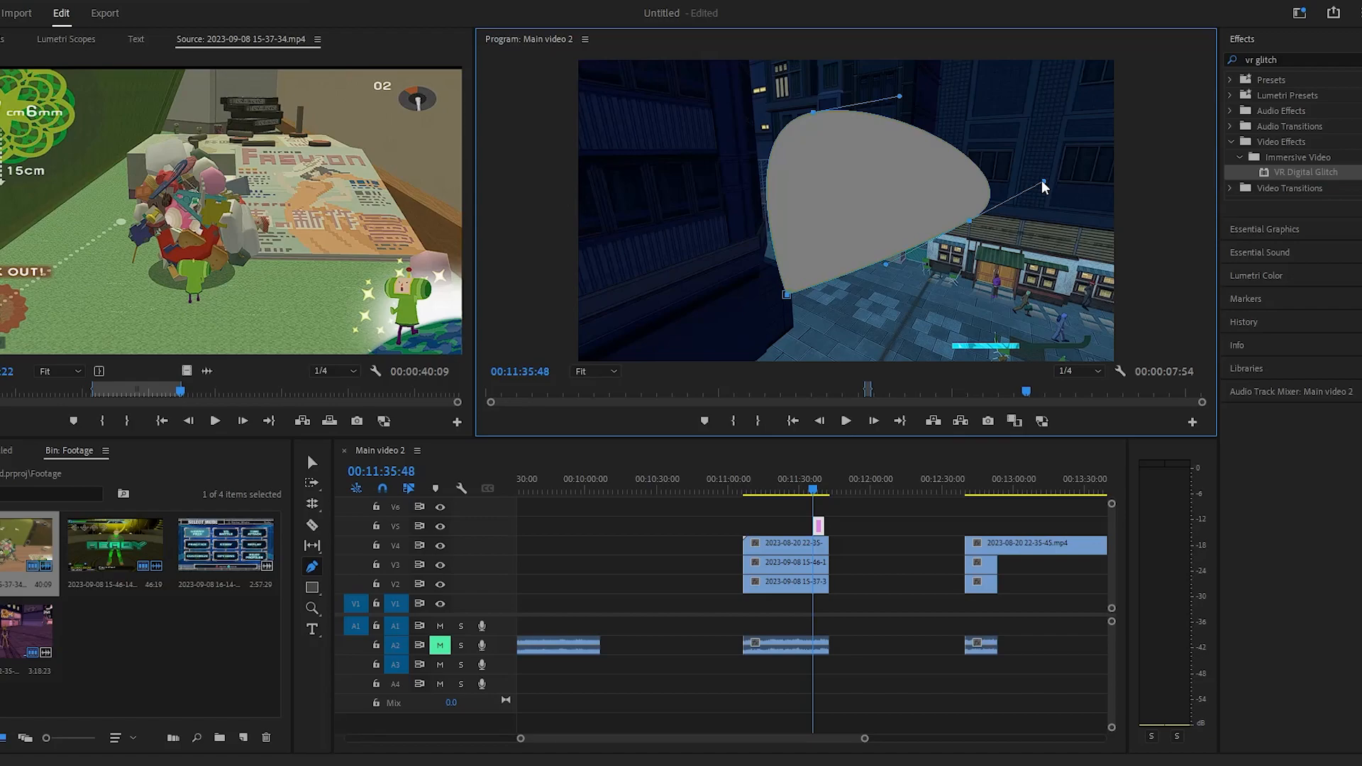
pyautogui.moveTo(902, 100); pyautogui.dragTo(823, 65)
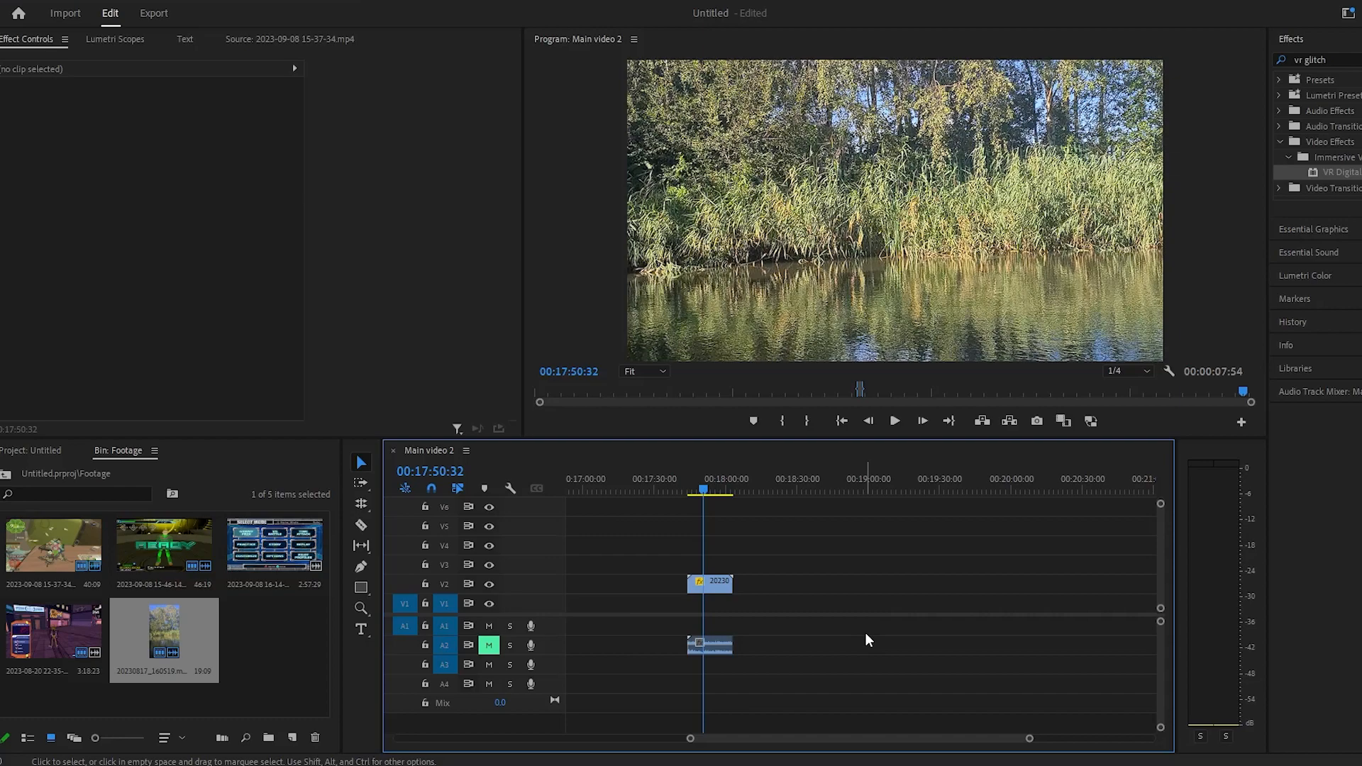
# Shift the 20230817_160519 clip's horizontal position to 577 and reset its Position parameter to the default.
pyautogui.click(710, 584)
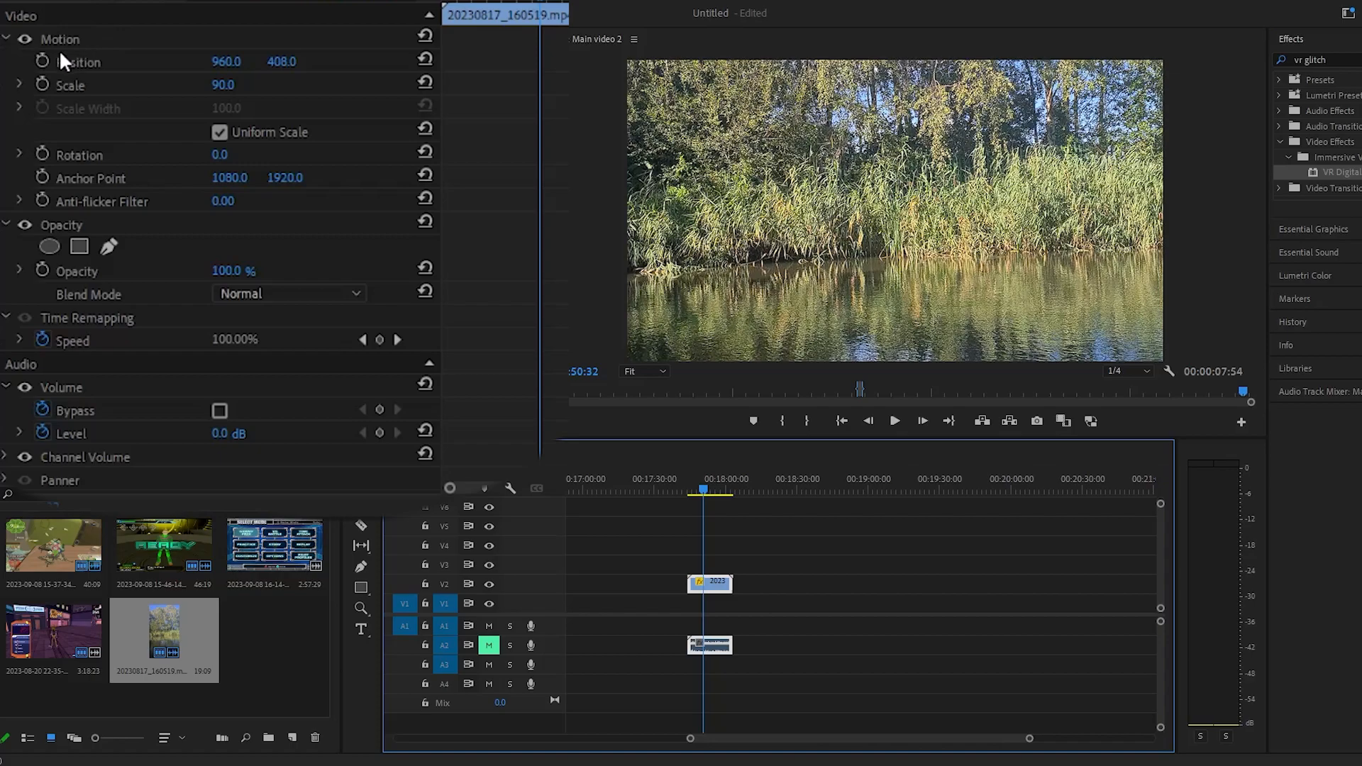
pyautogui.moveTo(227, 61); pyautogui.dragTo(73, 62)
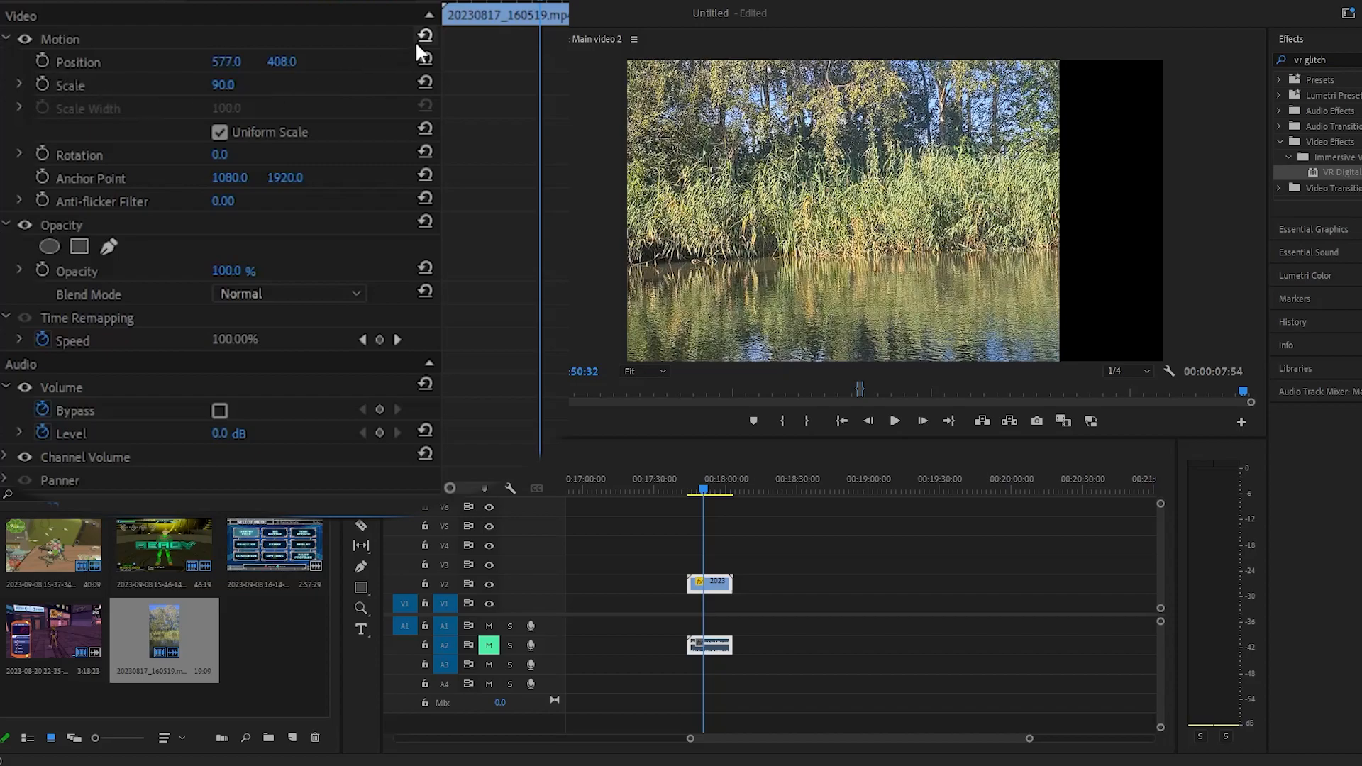
pyautogui.click(425, 58)
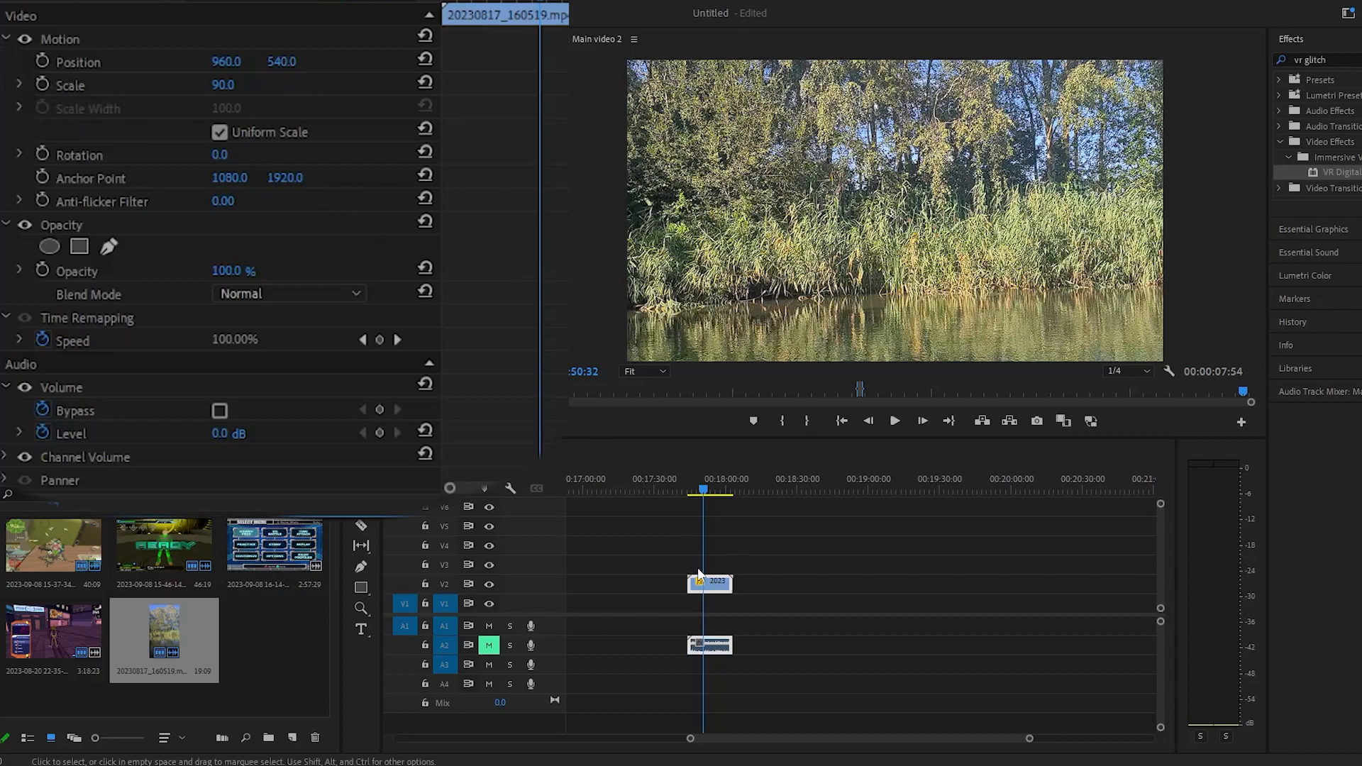
pyautogui.moveTo(220, 85)
pyautogui.mouseDown()
pyautogui.moveTo(168, 85)
pyautogui.moveTo(232, 85)
pyautogui.mouseUp()
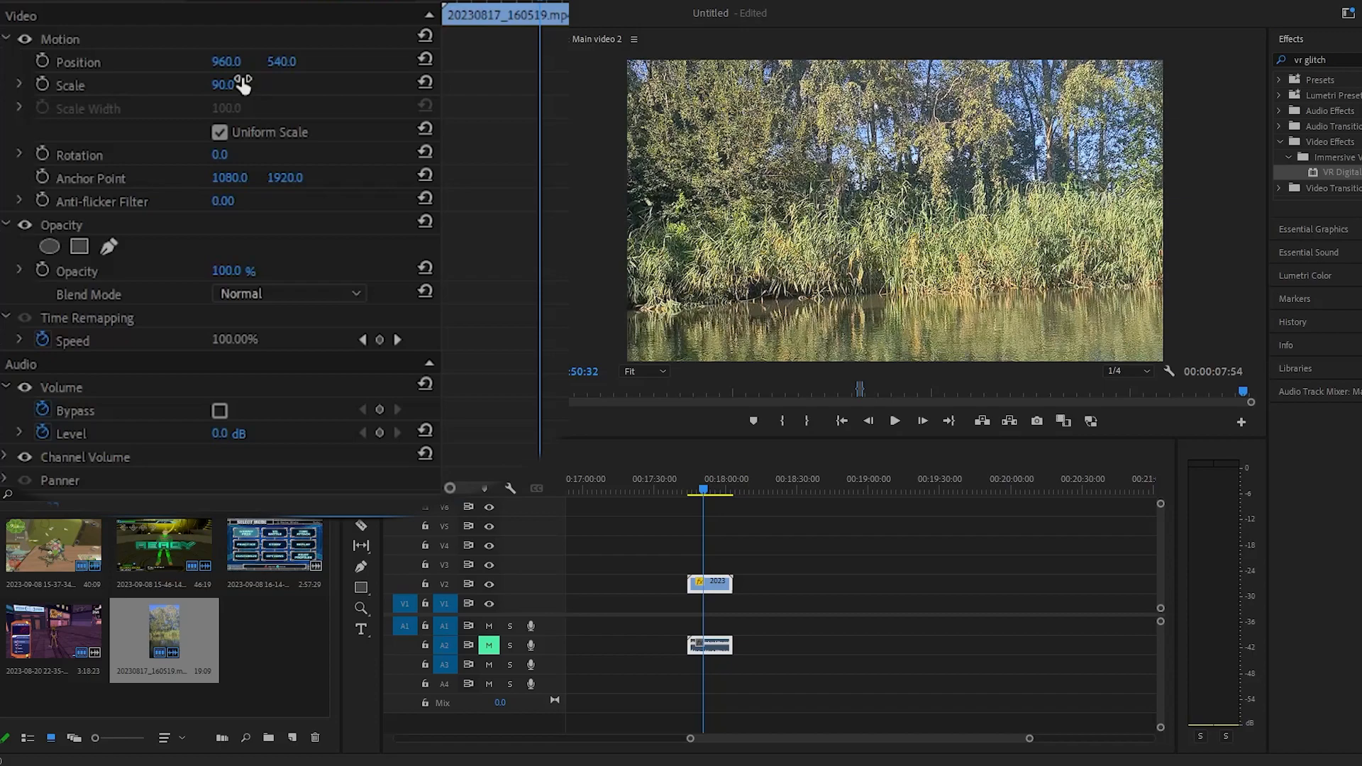
# Compare the effect settings of the 22-35-45 clip on V4 with those of the 20230817_160519 clip on V2.
pyautogui.moveTo(691, 744); pyautogui.dragTo(622, 739)
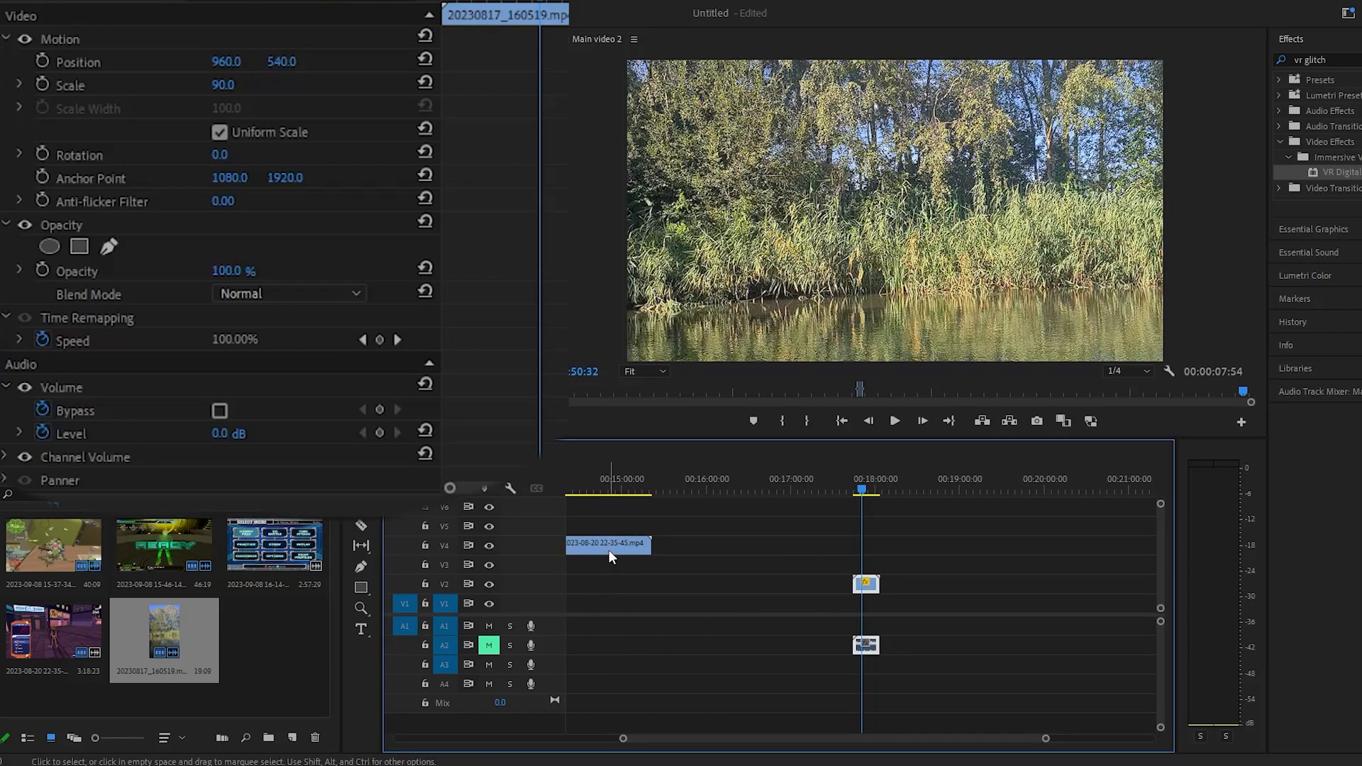
pyautogui.click(609, 557)
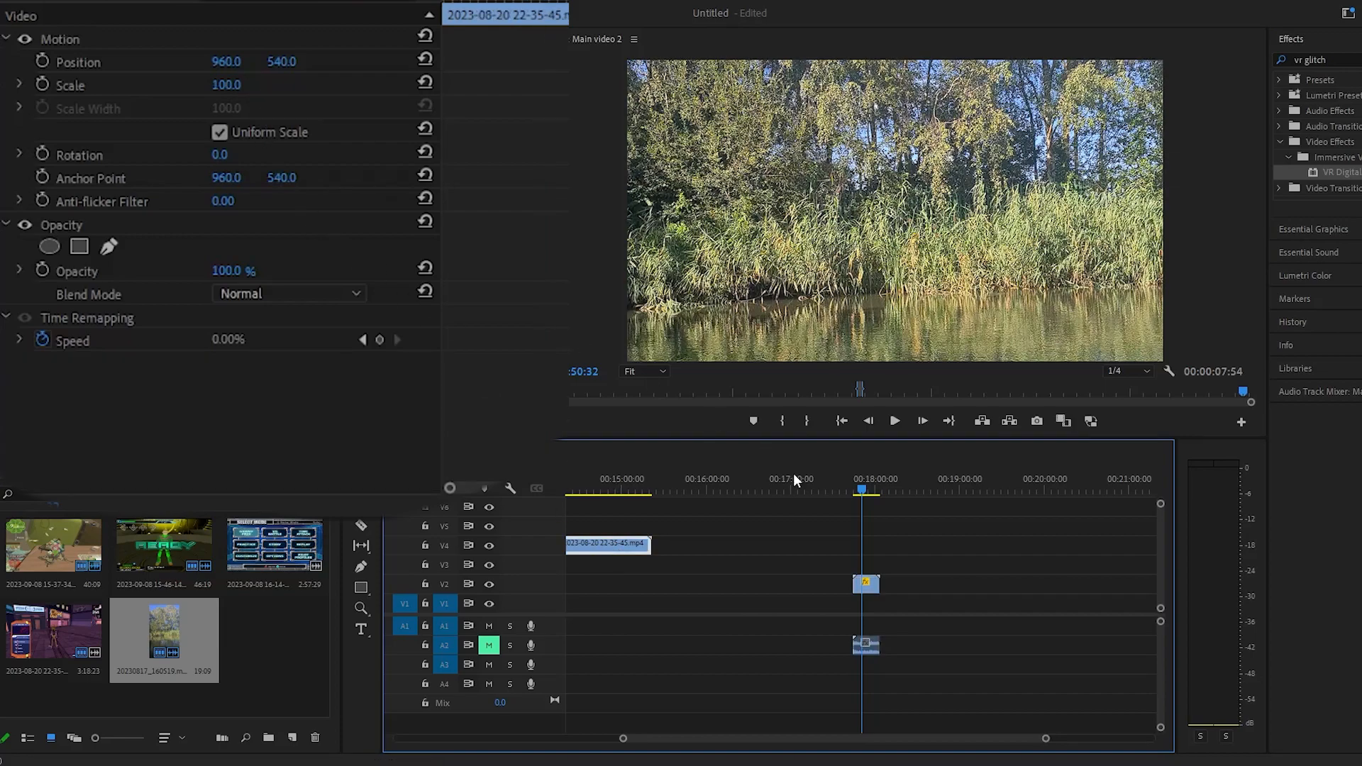
pyautogui.click(865, 585)
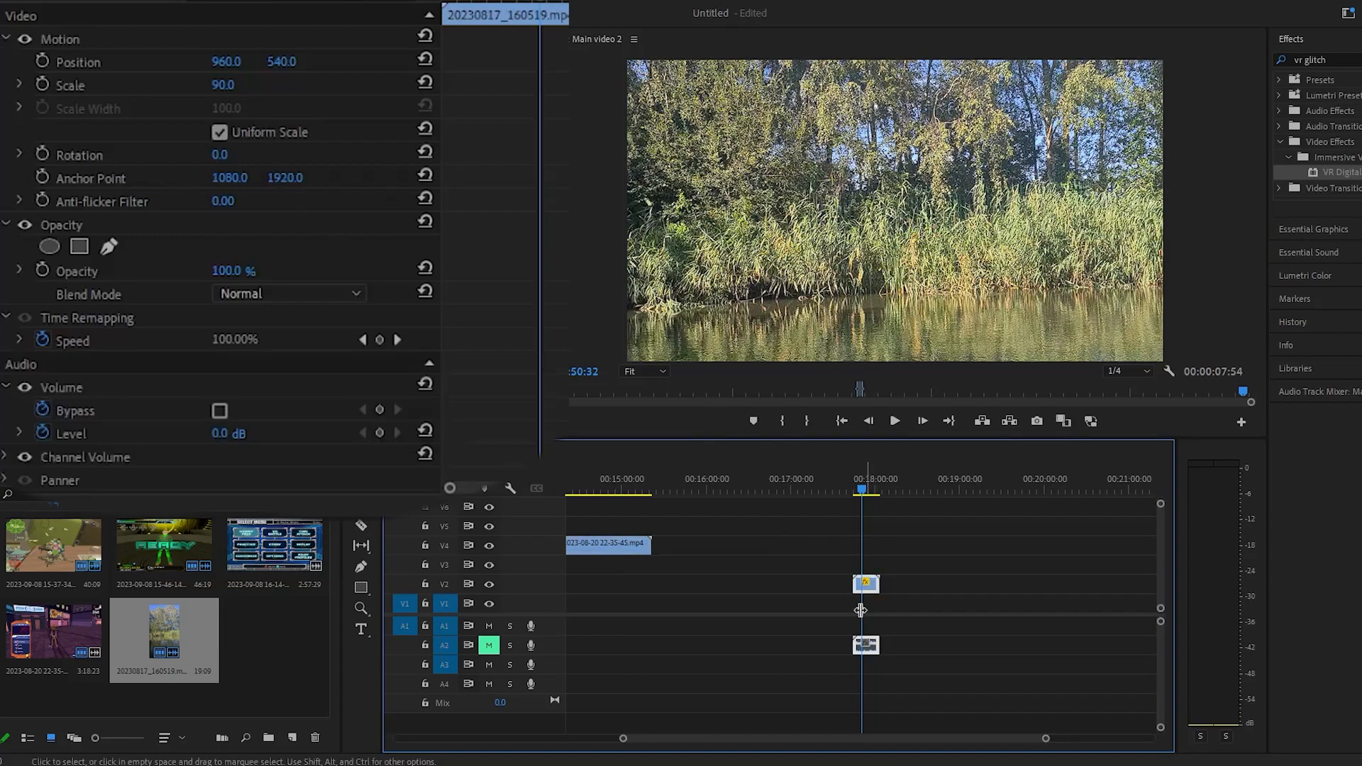
pyautogui.click(1053, 742)
pyautogui.moveTo(731, 742); pyautogui.dragTo(693, 727)
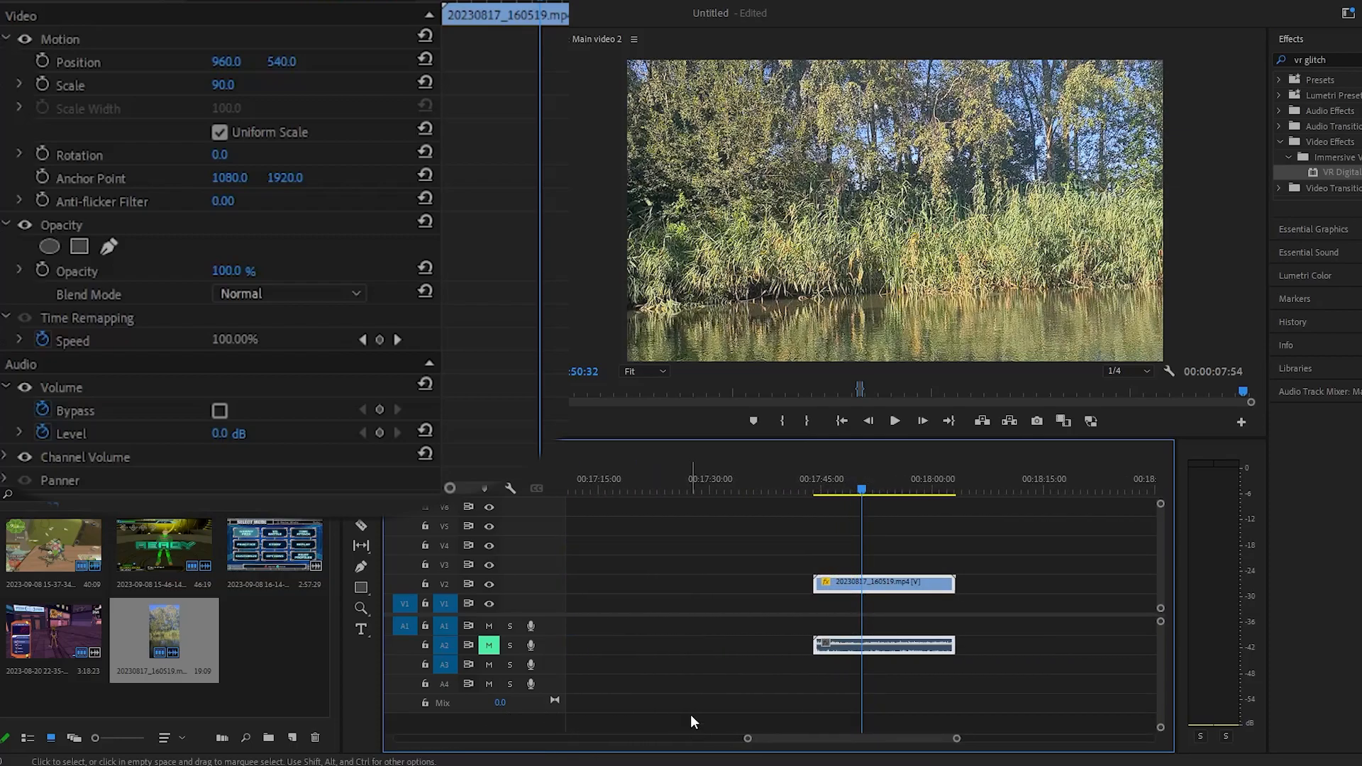
# Enable Scale keyframing on the 20230817_160519 clip at 00:17:44:58 and move the new keyframe to the clip's start.
pyautogui.click(822, 496)
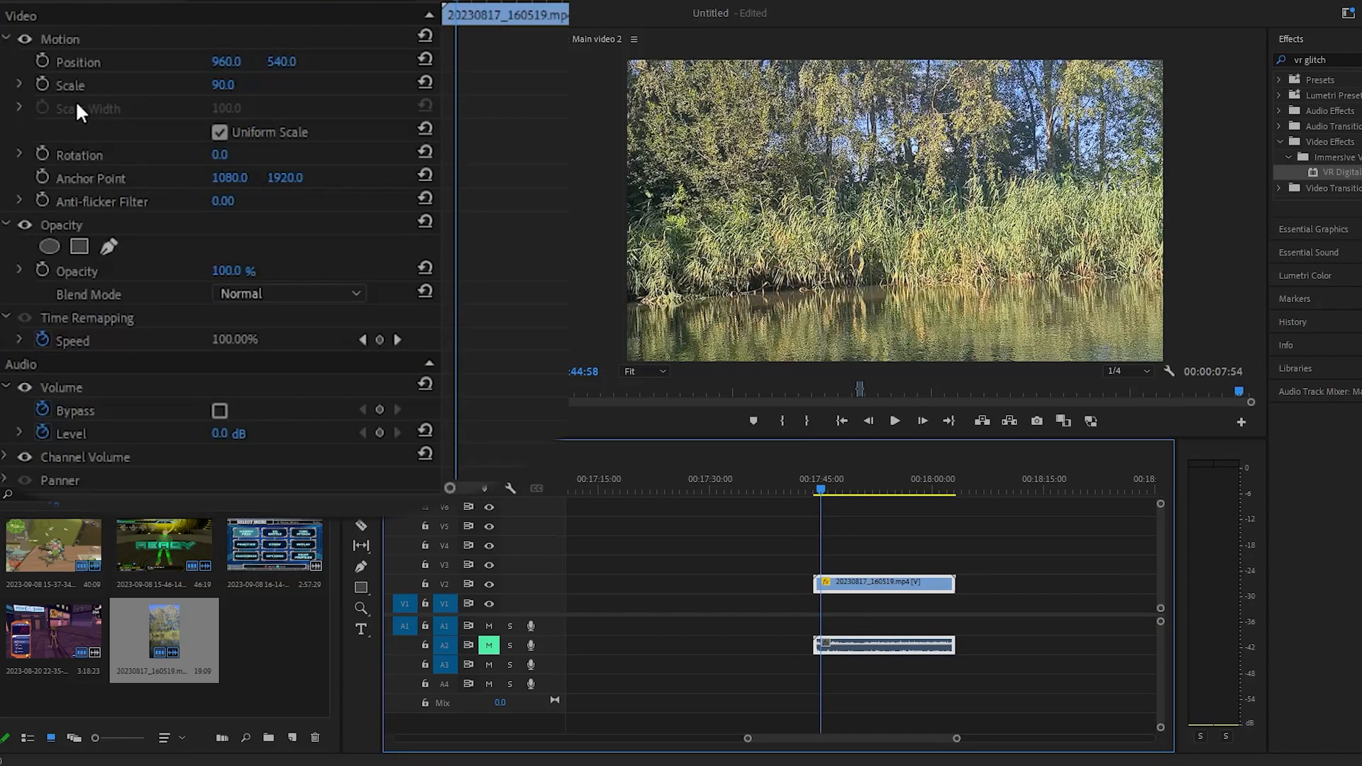
pyautogui.click(41, 78)
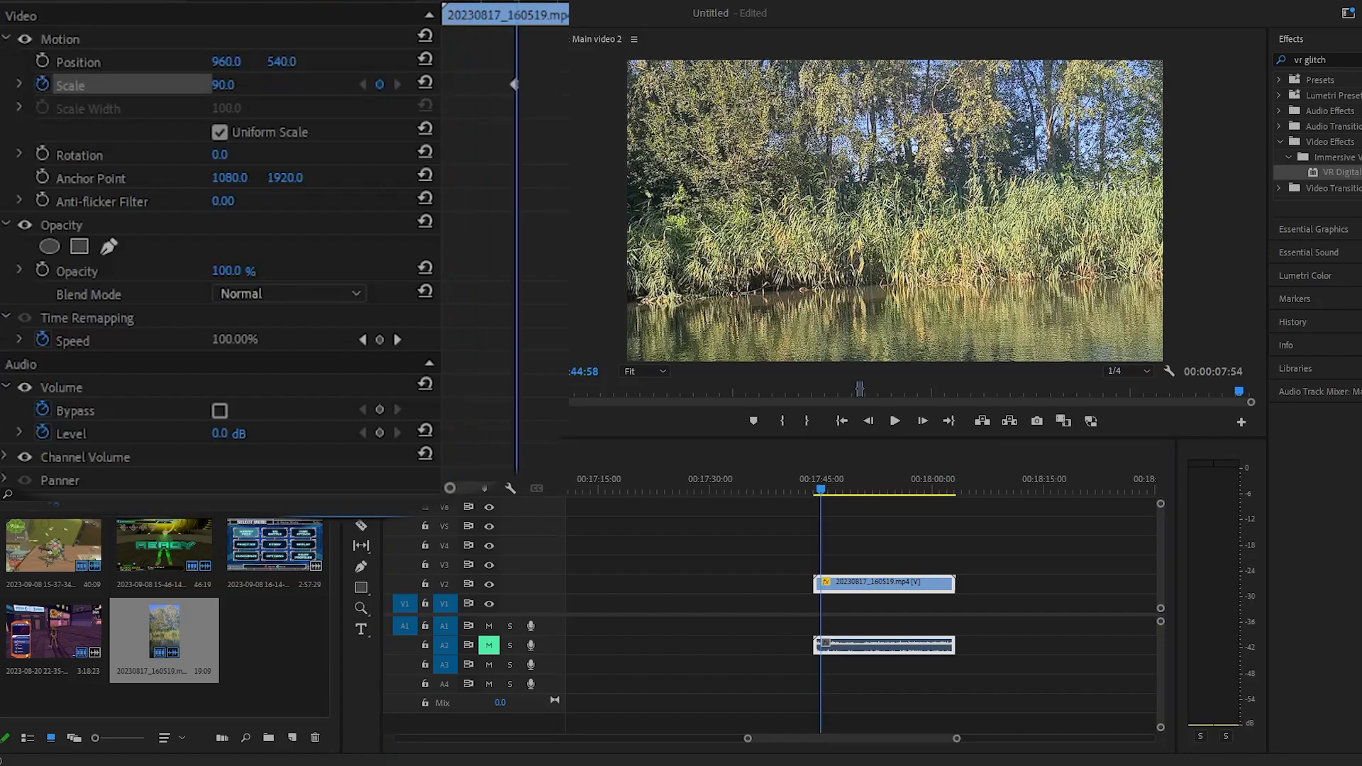
pyautogui.click(549, 79)
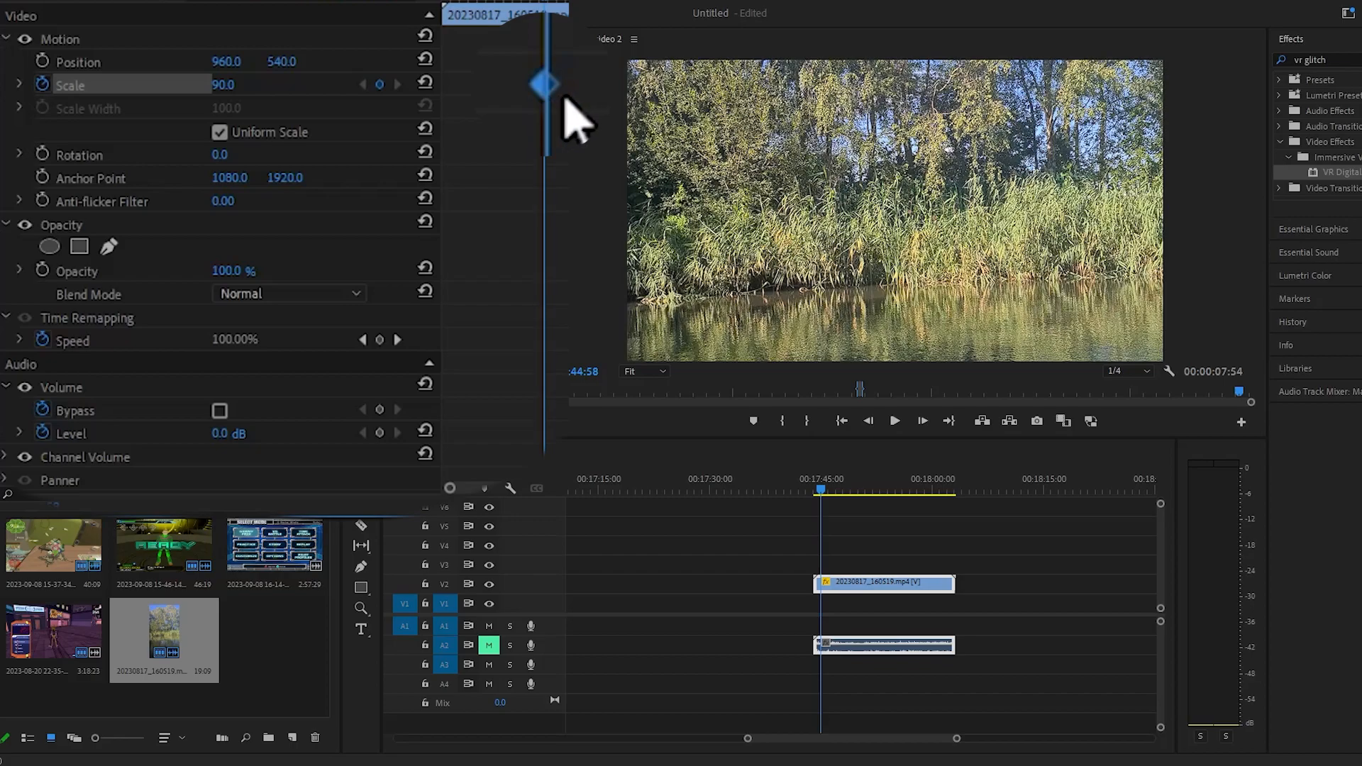
pyautogui.moveTo(550, 96); pyautogui.dragTo(428, 110)
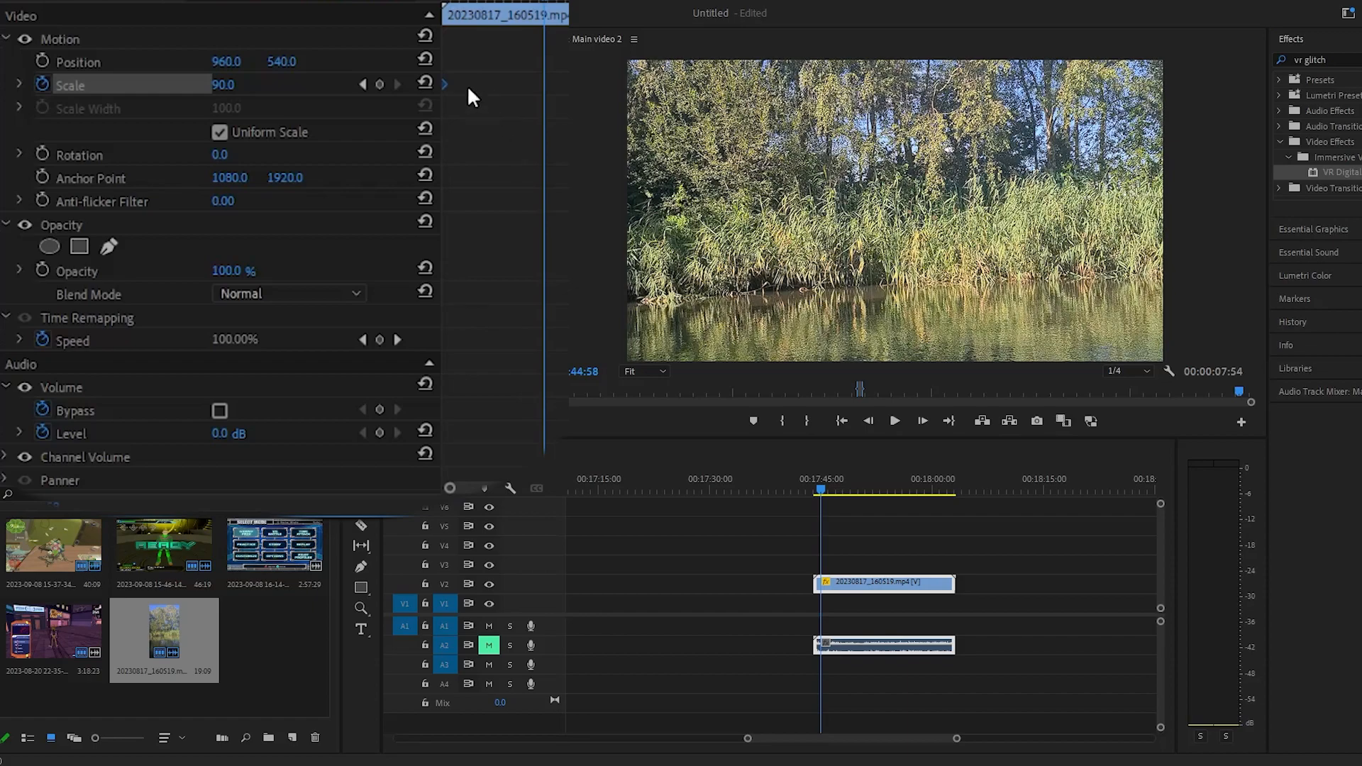
# Add a second Scale keyframe with a value of 120 at 00:17:47:07.
pyautogui.moveTo(544, 1); pyautogui.dragTo(468, 2)
pyautogui.click(527, 9)
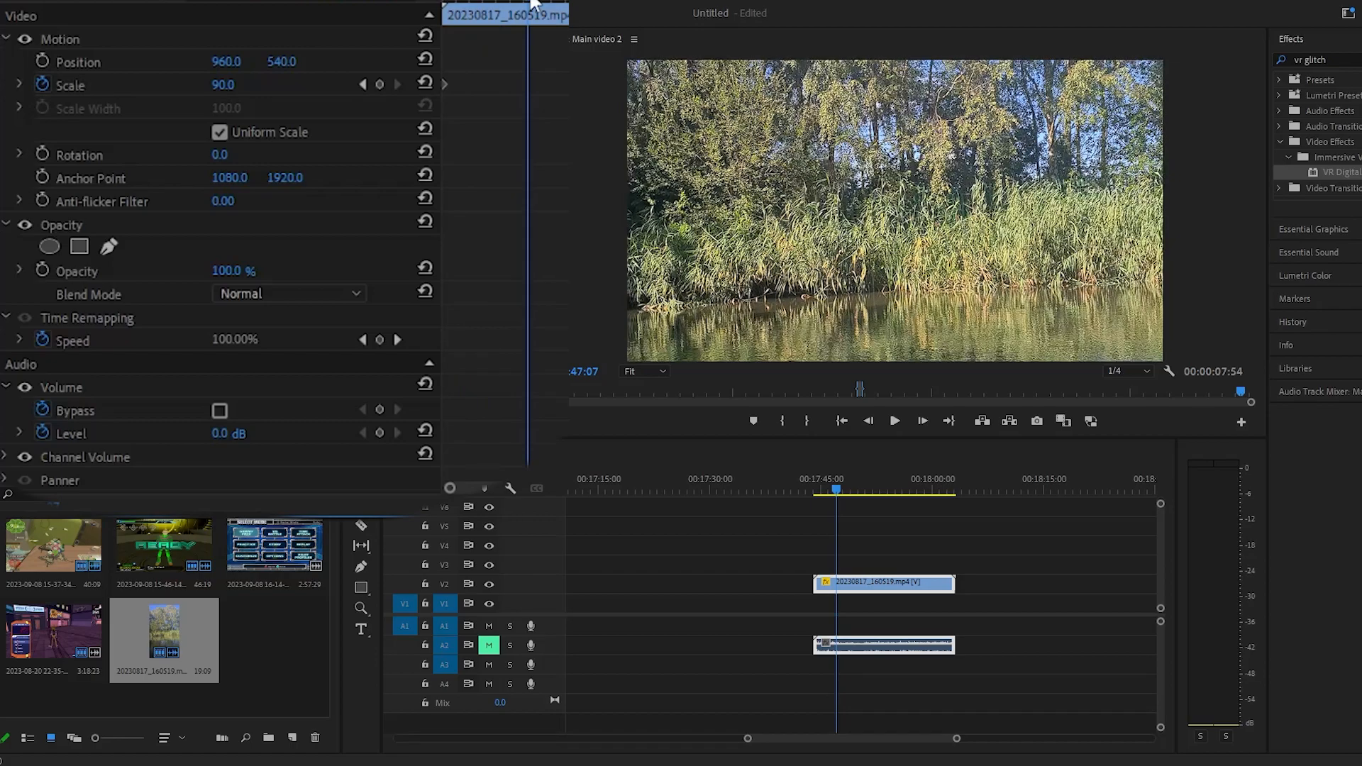
pyautogui.click(380, 90)
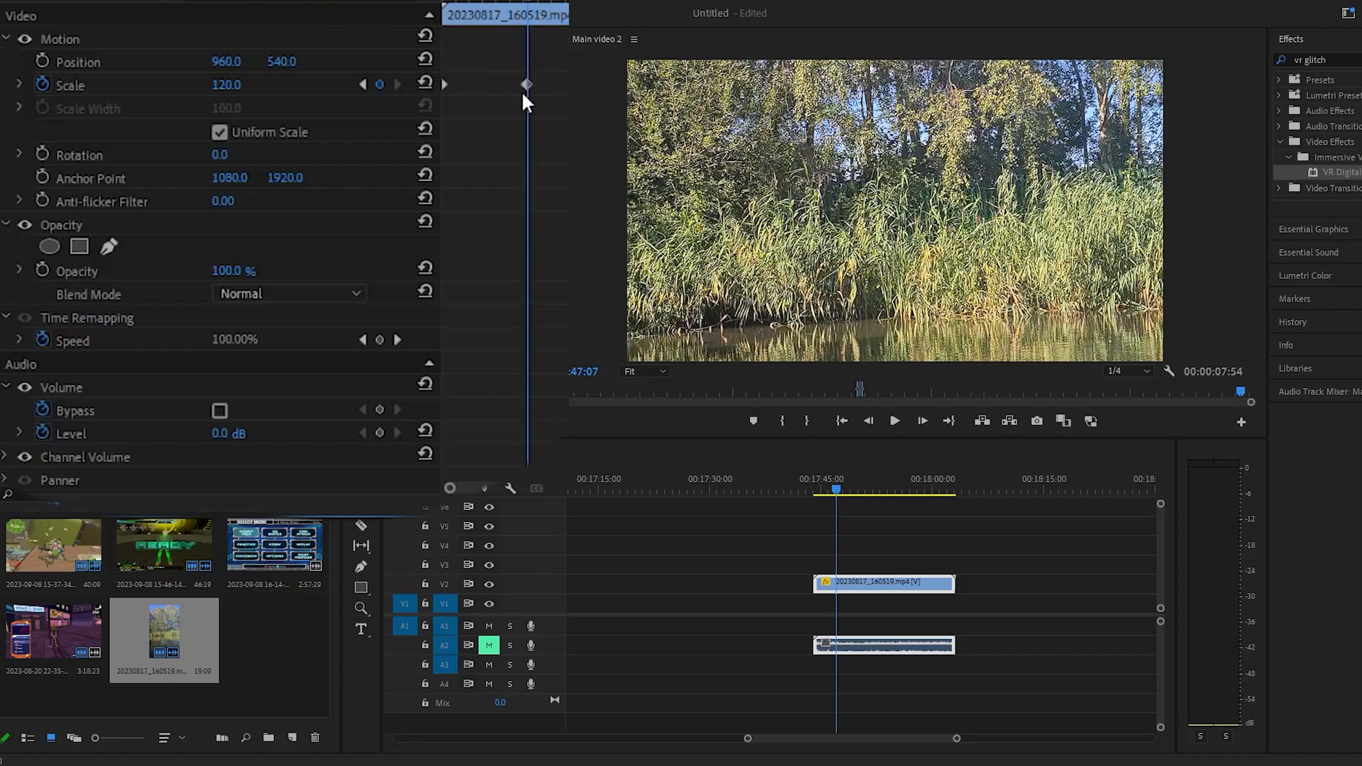
# Play back the 20230817_160519 clip from its start to preview the Scale animation.
pyautogui.moveTo(825, 488); pyautogui.dragTo(816, 493)
pyautogui.click(895, 421)
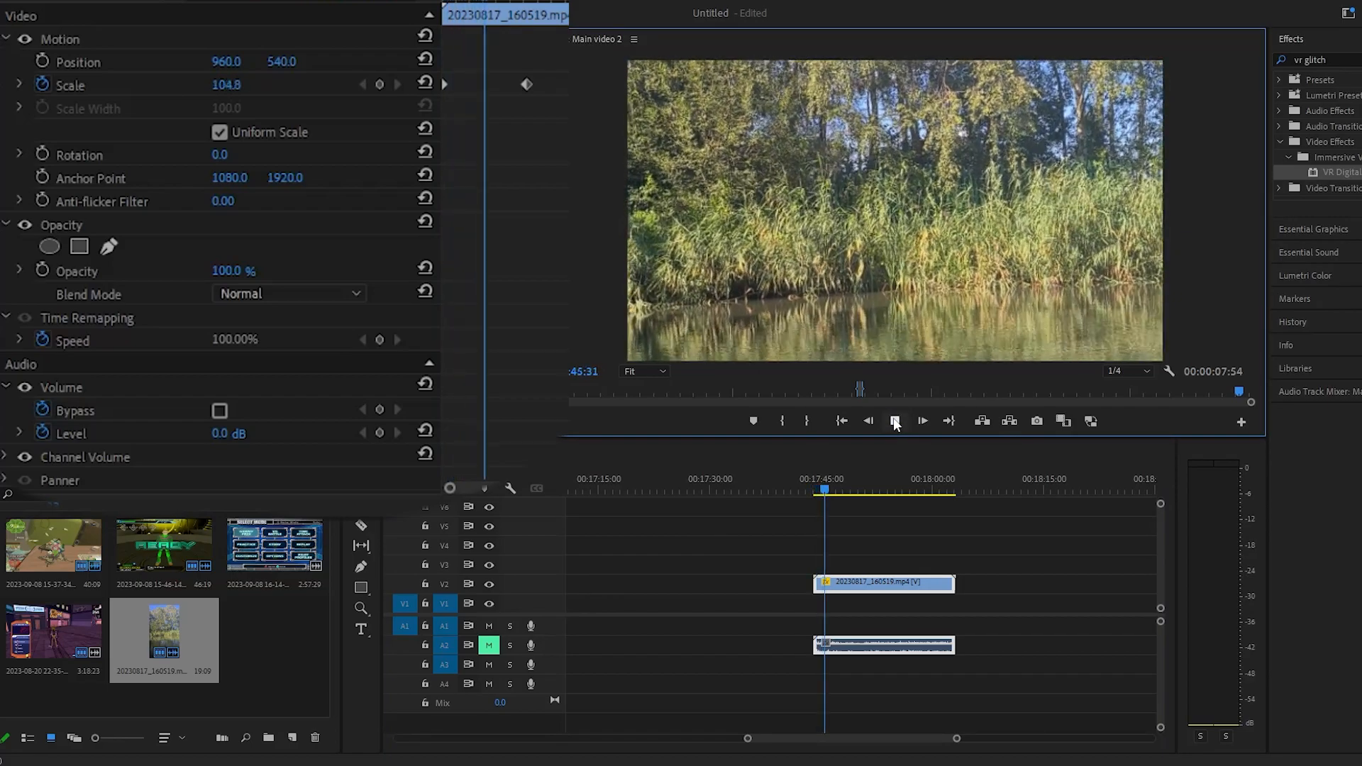
pyautogui.click(894, 421)
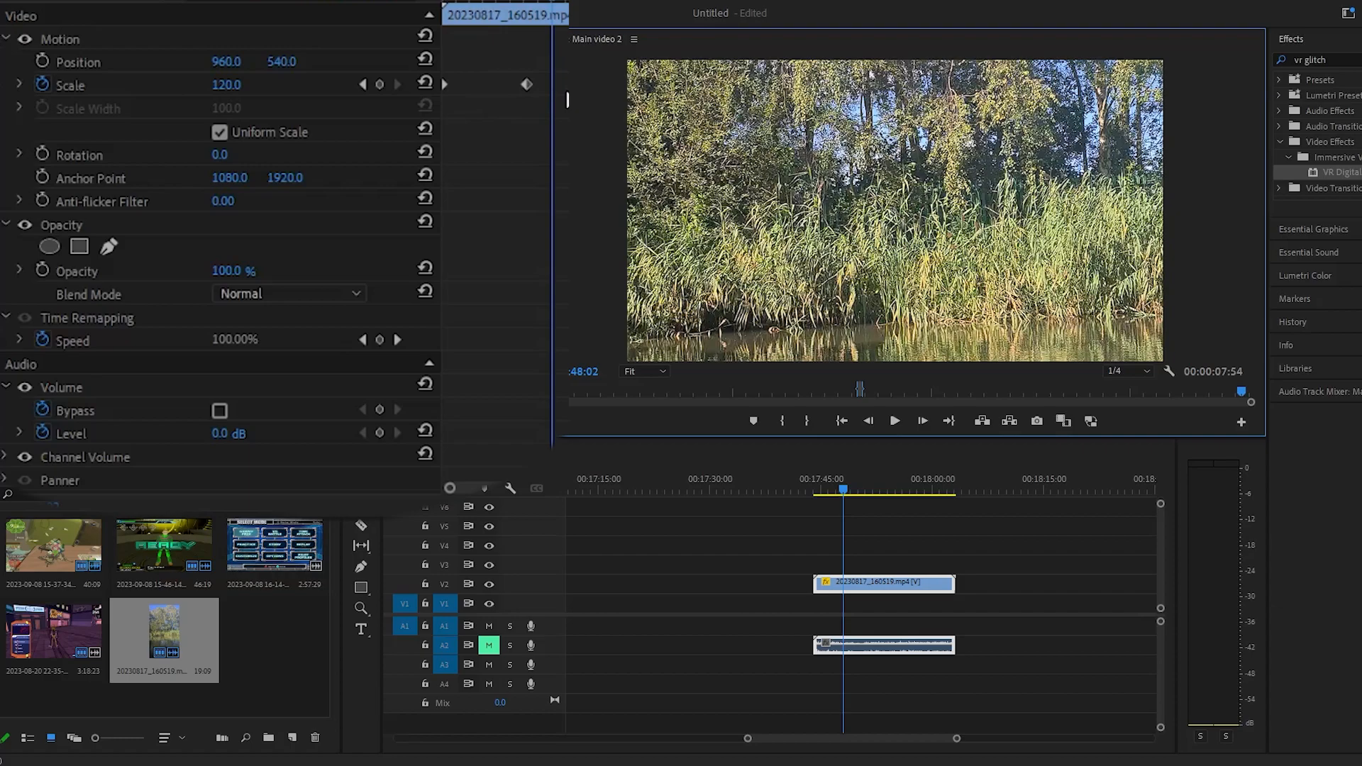
pyautogui.moveTo(461, 4); pyautogui.dragTo(553, 15)
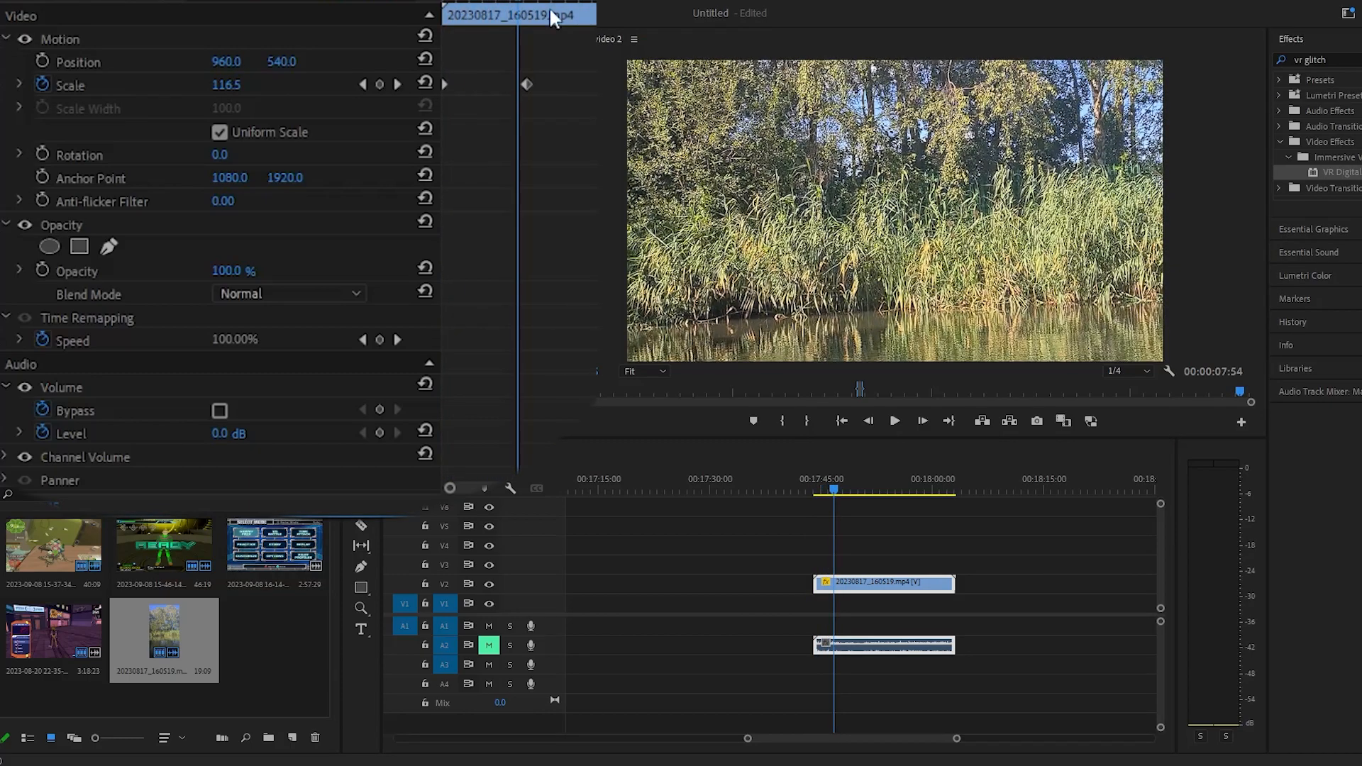
# Move the second Scale keyframe closer to the clip's start and play back the faster zoom.
pyautogui.moveTo(528, 84); pyautogui.dragTo(487, 91)
pyautogui.moveTo(489, 7); pyautogui.dragTo(444, 8)
pyautogui.click(893, 420)
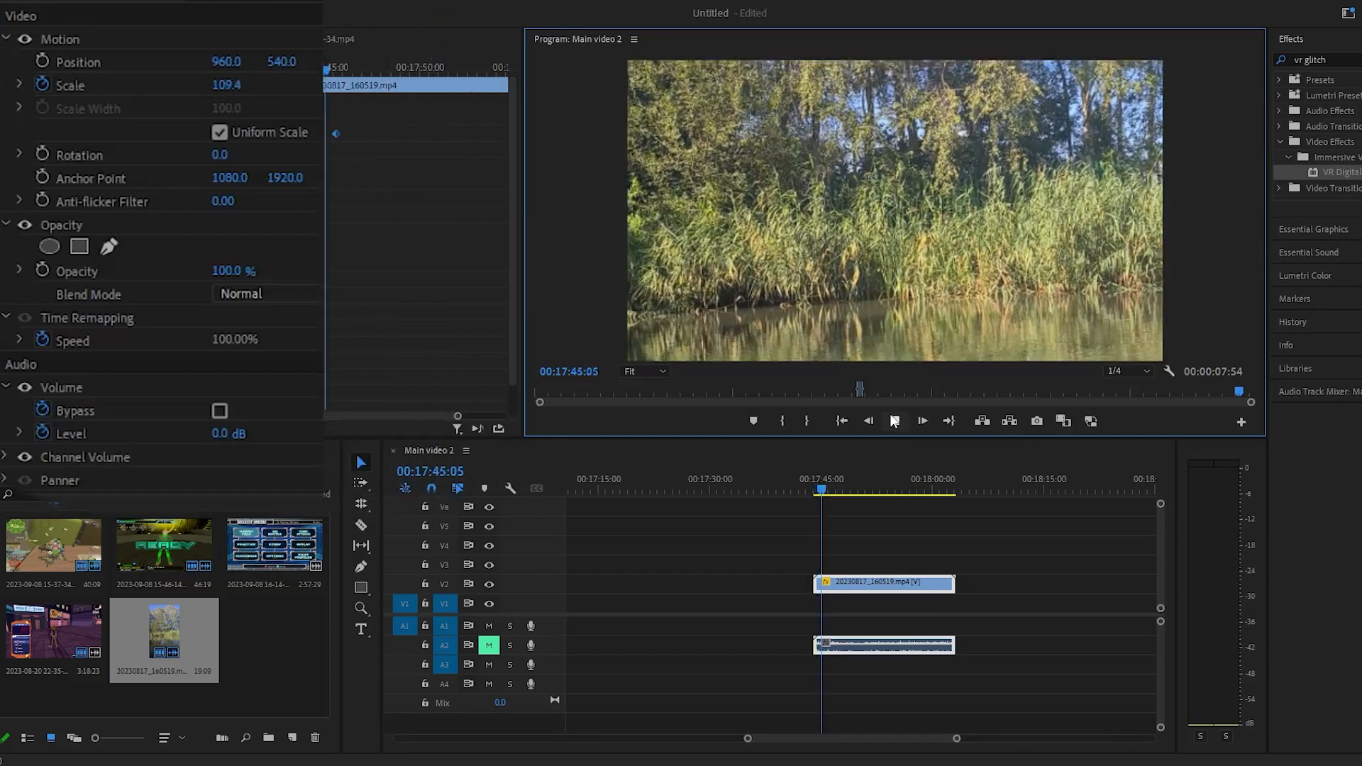
pyautogui.click(893, 421)
# Move the second Scale keyframe almost to the clip's end and play back the slower zoom from the start.
pyautogui.moveTo(334, 139); pyautogui.dragTo(499, 133)
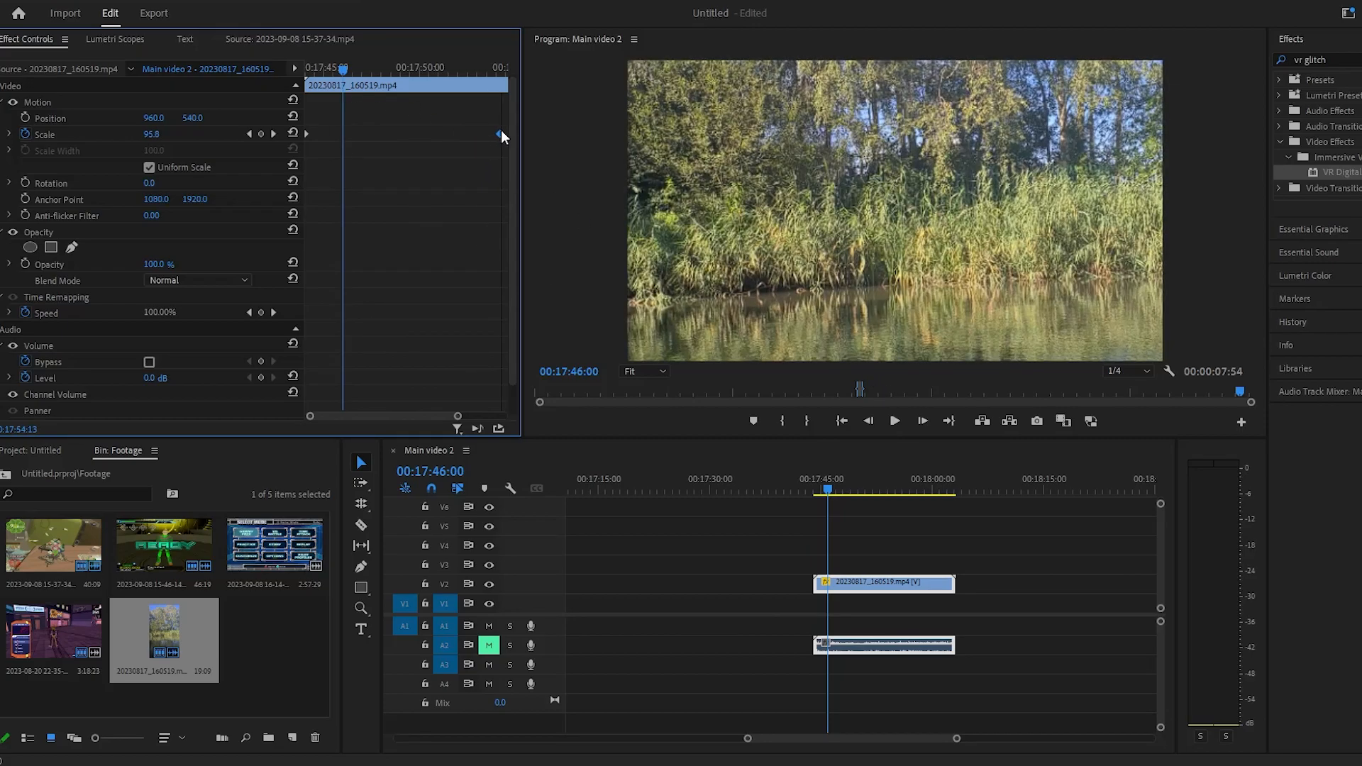
pyautogui.moveTo(323, 69); pyautogui.dragTo(309, 68)
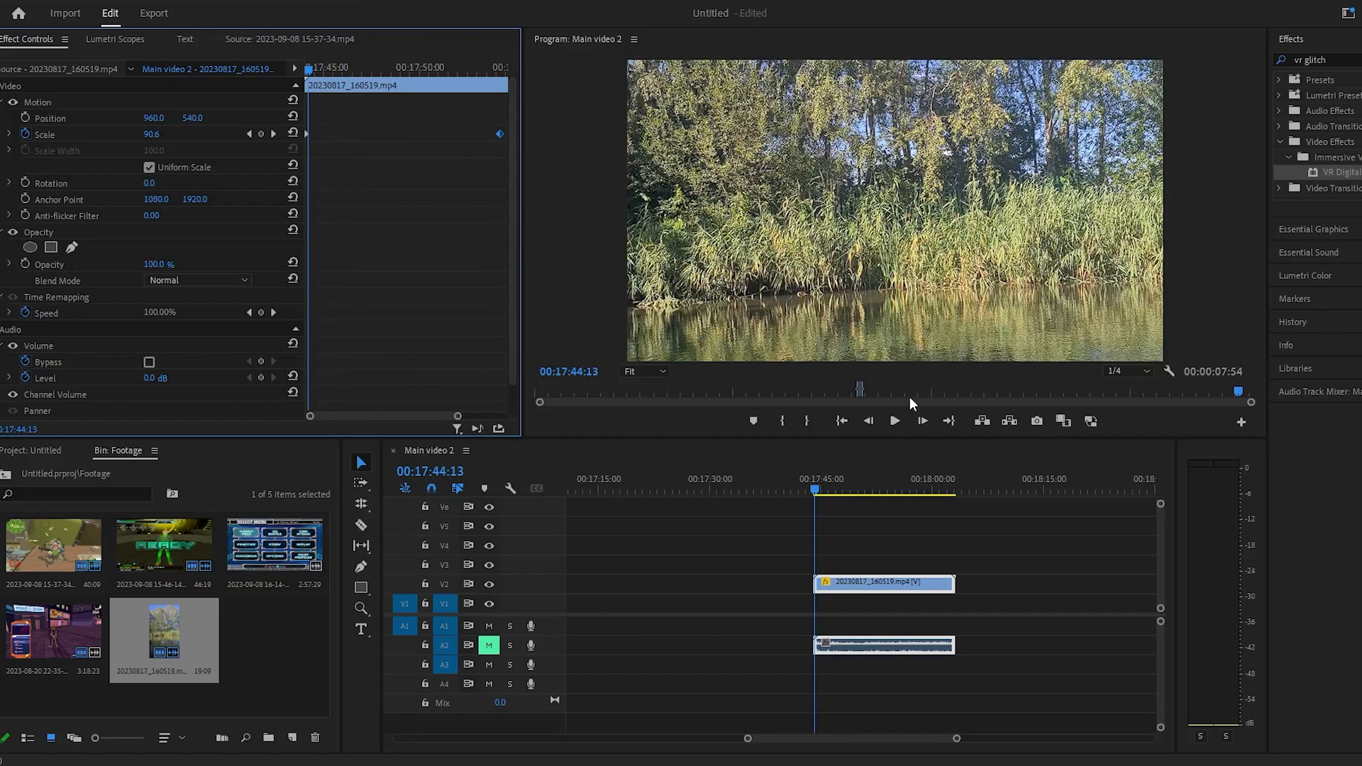
pyautogui.click(896, 424)
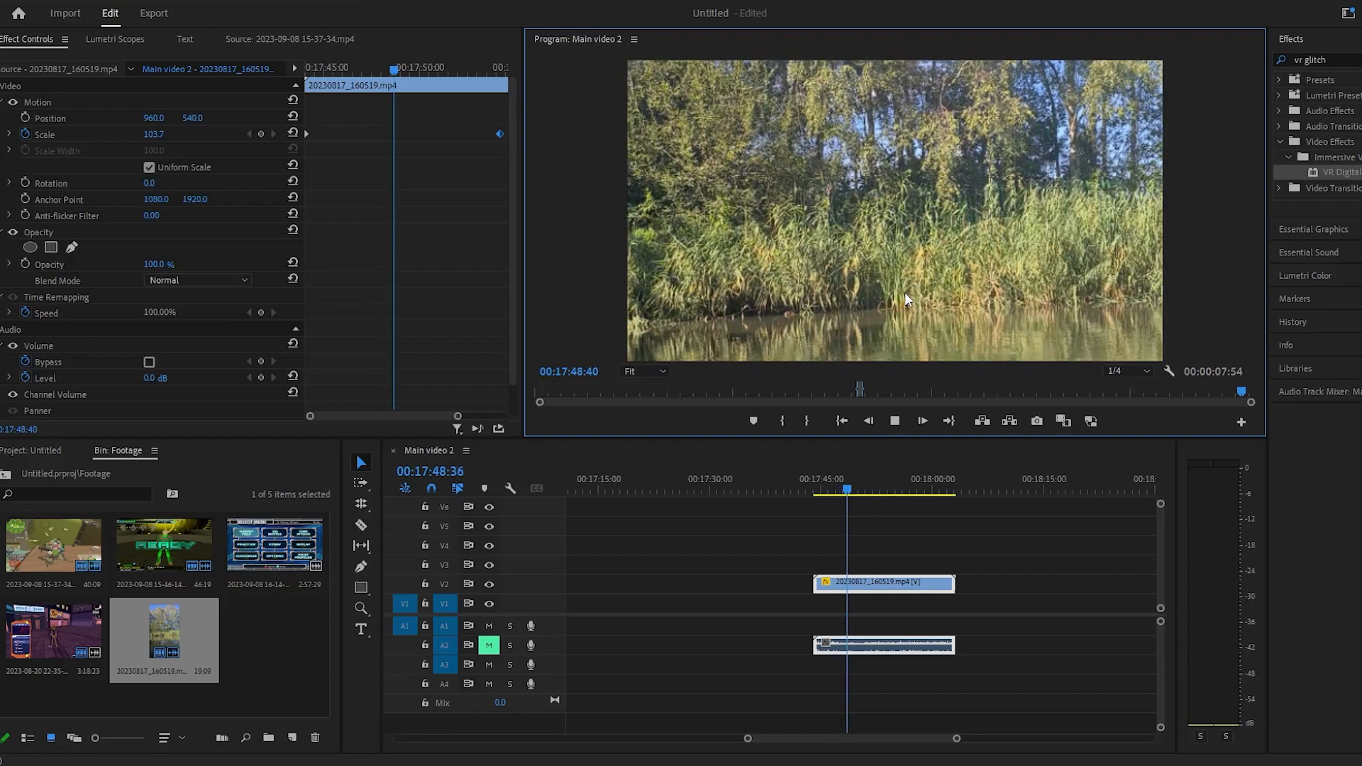
pyautogui.press('space')
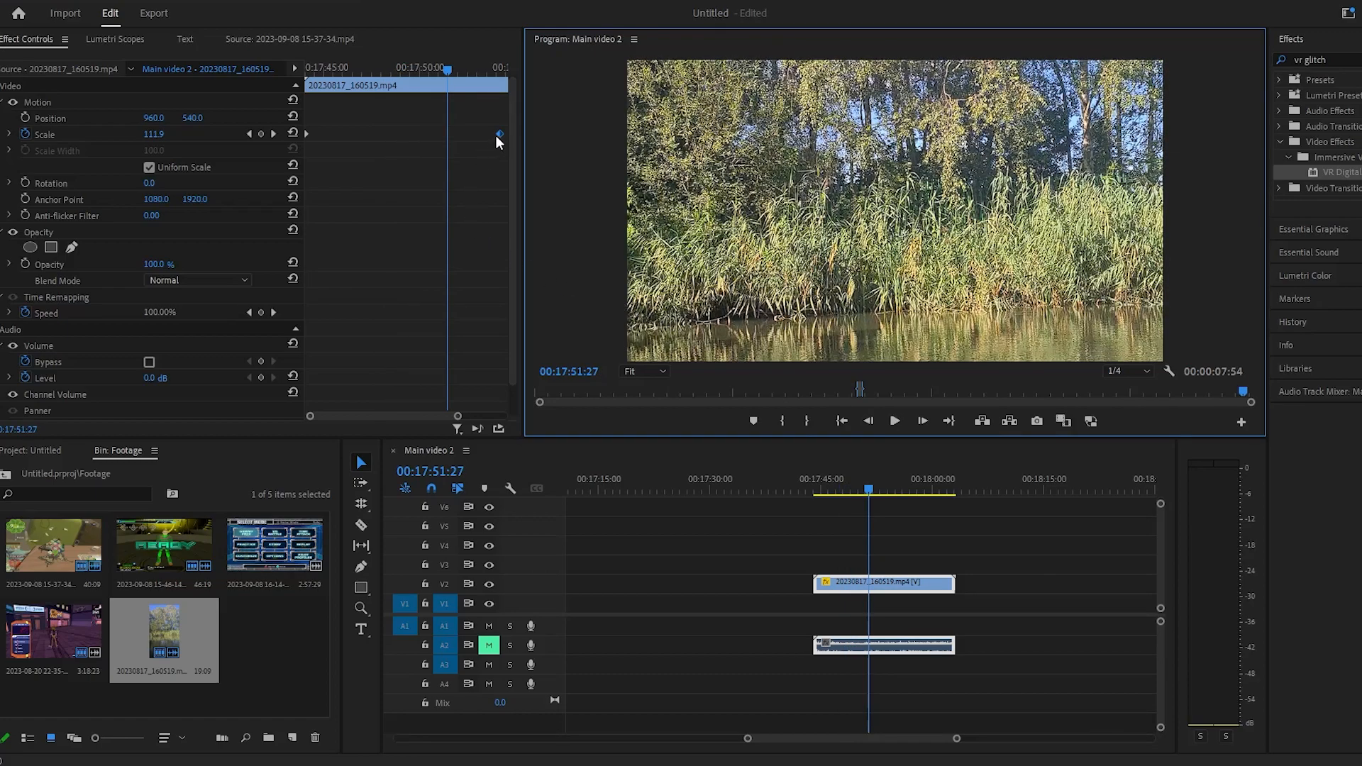
# Shift the end Scale keyframe slightly earlier, add a Scale keyframe of 151.3 at 00:17:51:27, and scrub through the animation.
pyautogui.moveTo(496, 135); pyautogui.dragTo(477, 136)
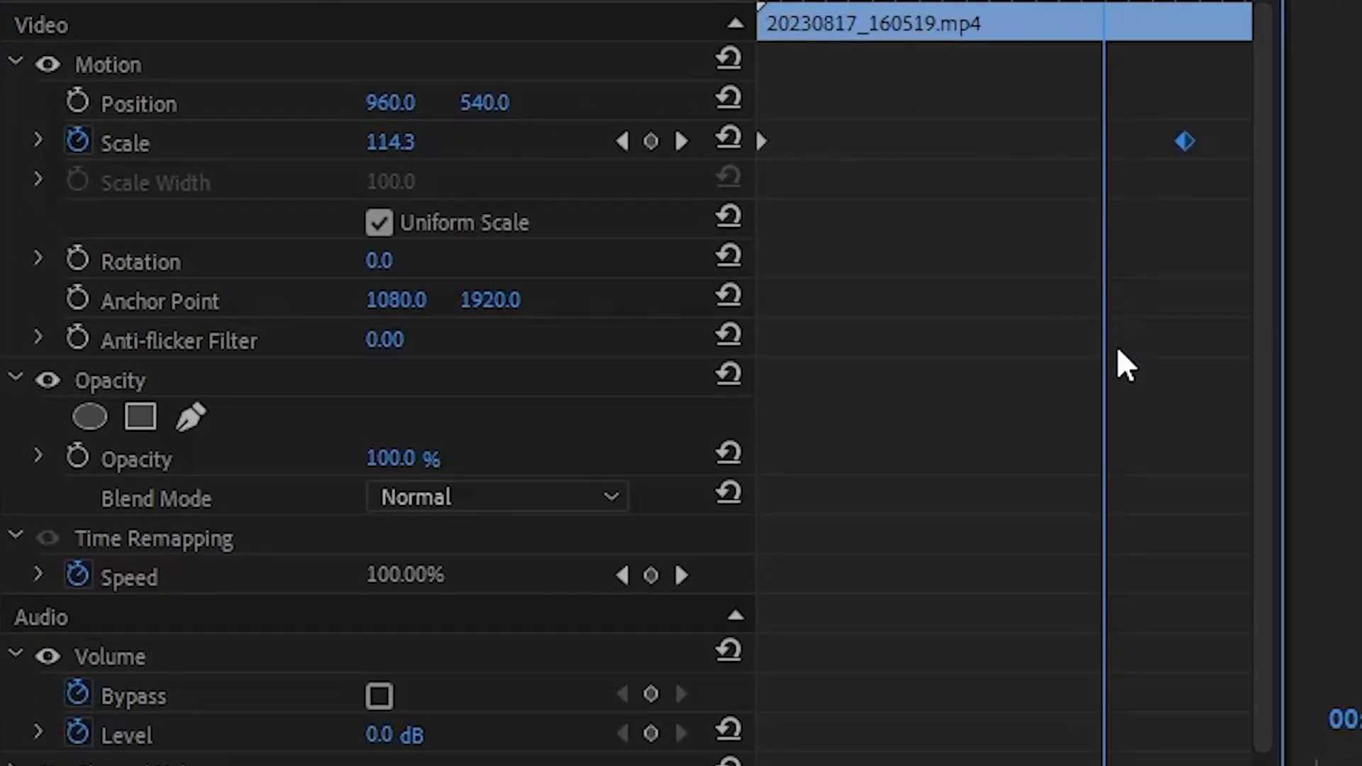
pyautogui.moveTo(408, 144); pyautogui.dragTo(458, 134)
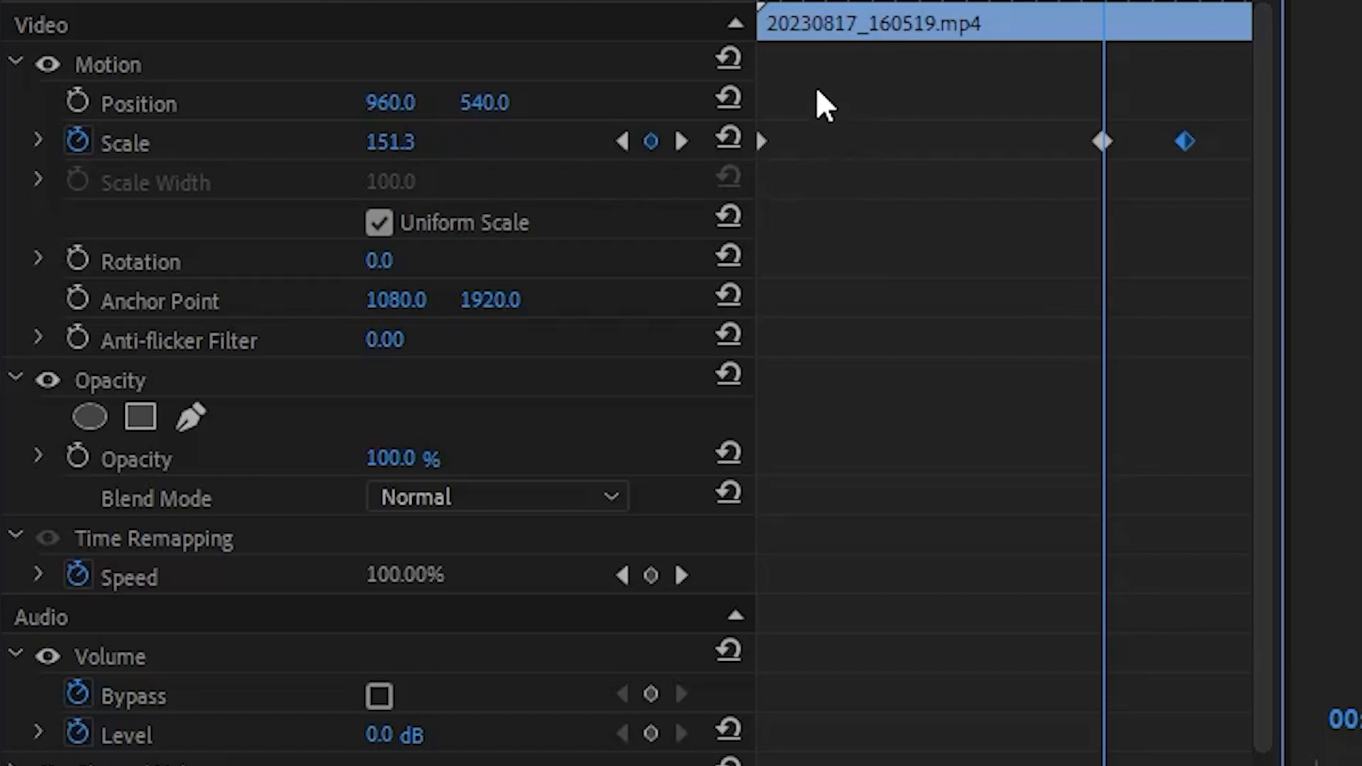
pyautogui.moveTo(798, 1); pyautogui.dragTo(837, 1)
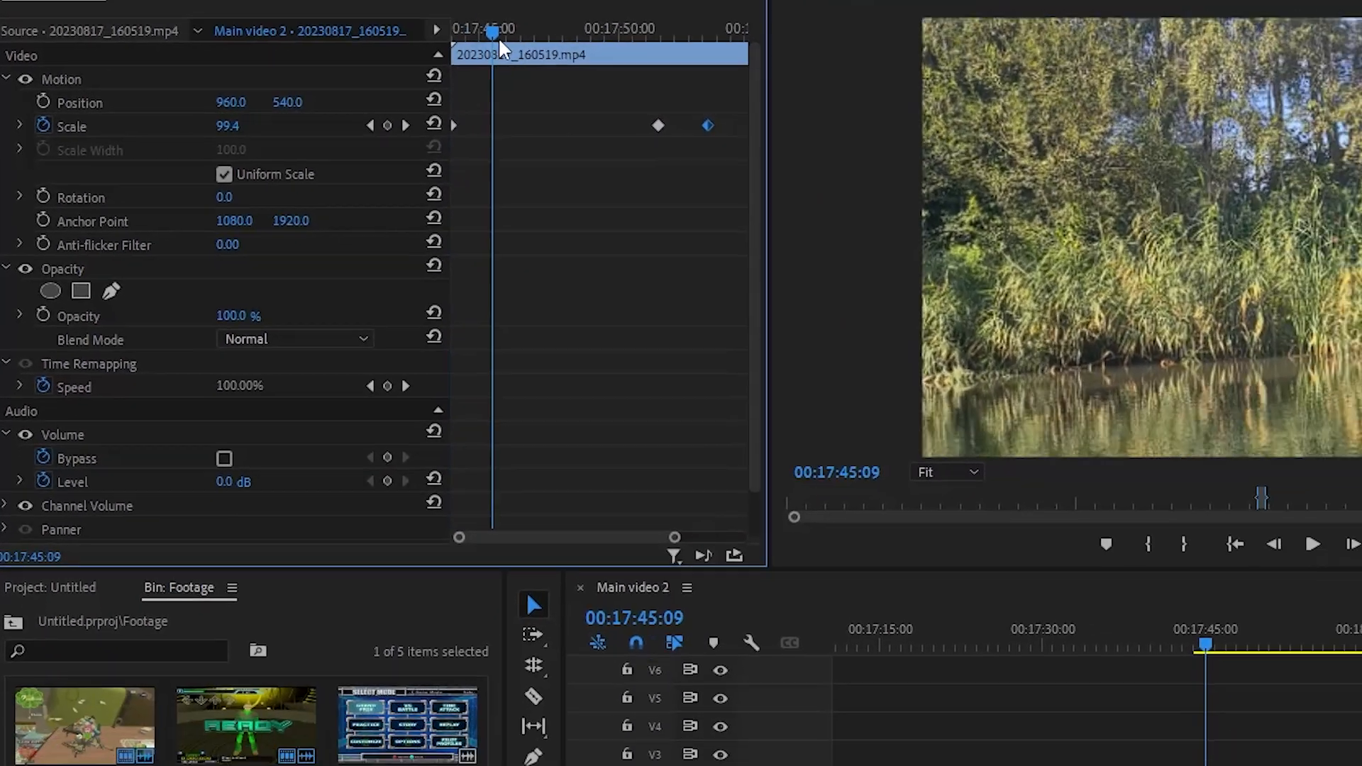
pyautogui.moveTo(498, 37); pyautogui.dragTo(652, 63)
pyautogui.moveTo(514, 69); pyautogui.dragTo(523, 122)
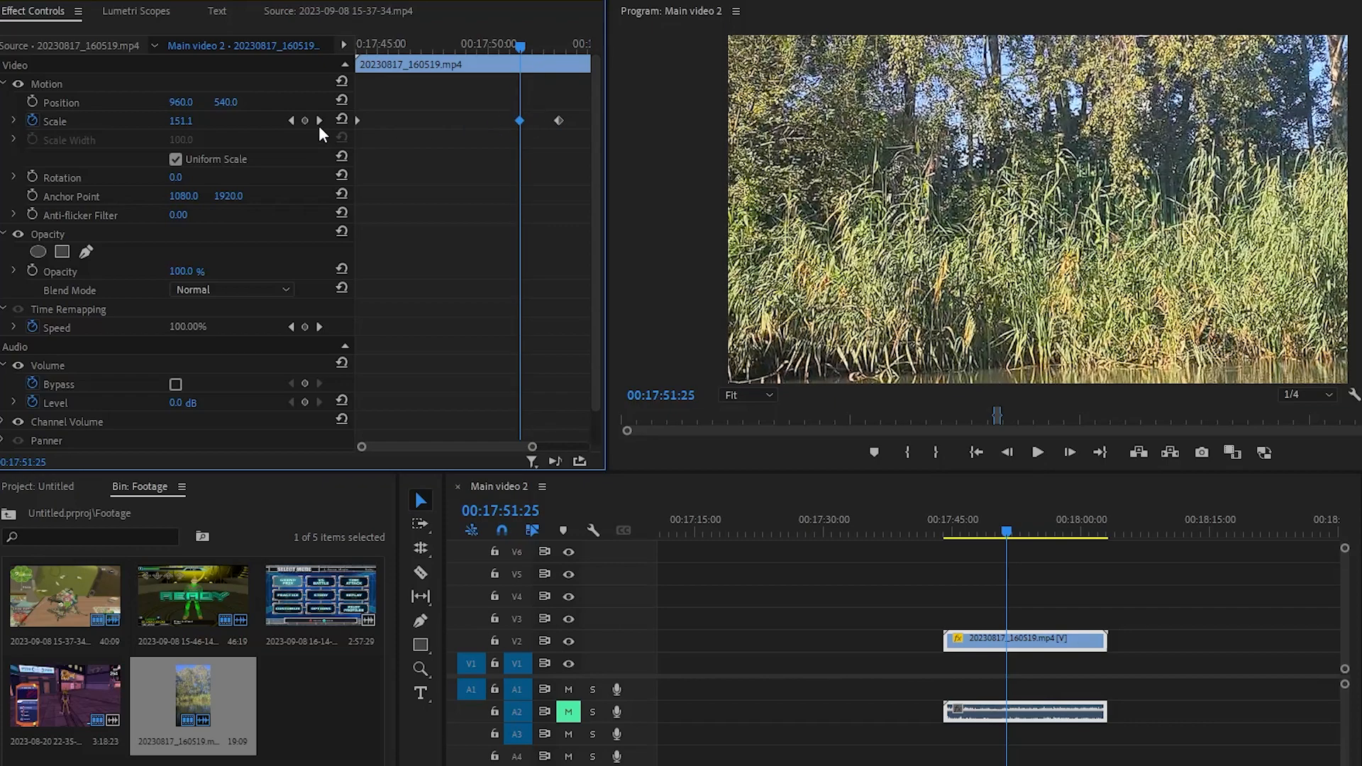
# Step back and forth between the middle and last Scale keyframes of the 20230817_160519 clip.
pyautogui.moveTo(527, 45); pyautogui.dragTo(563, 49)
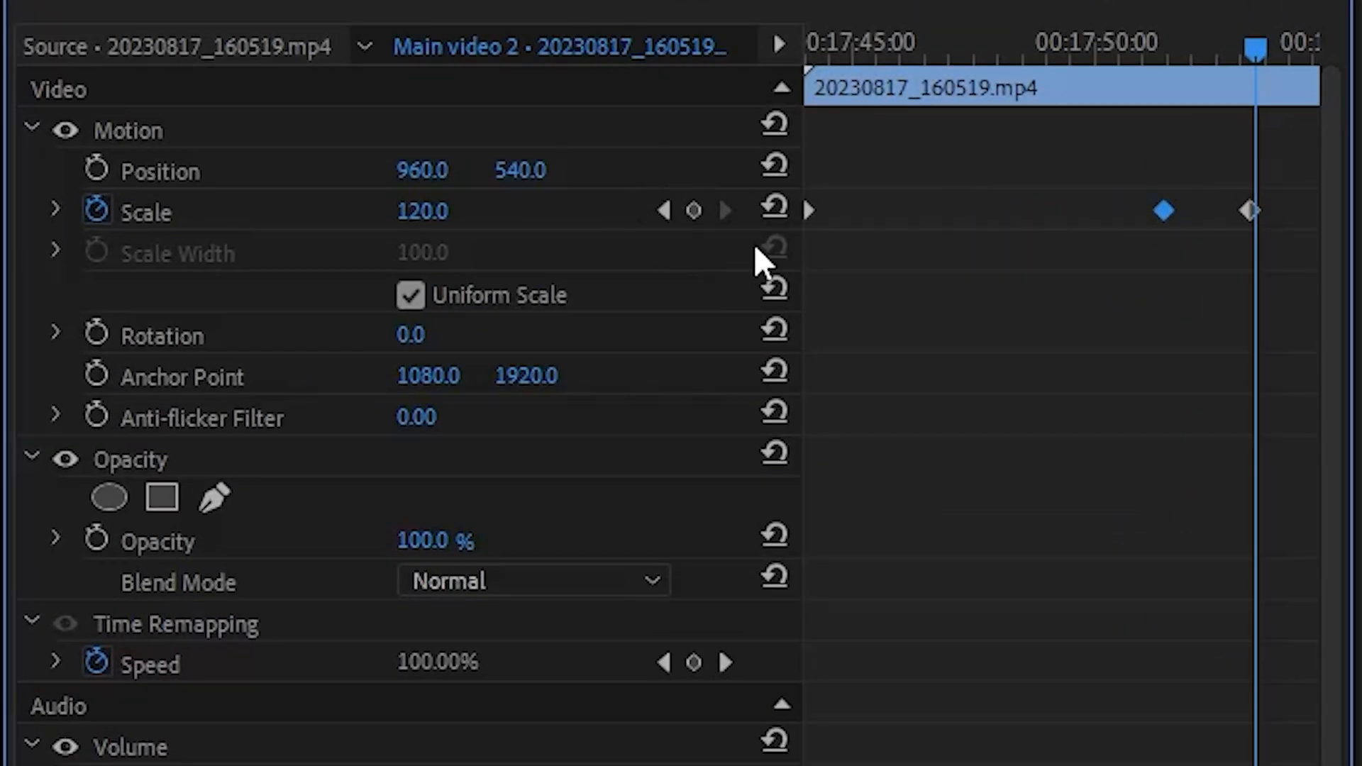
pyautogui.click(664, 217)
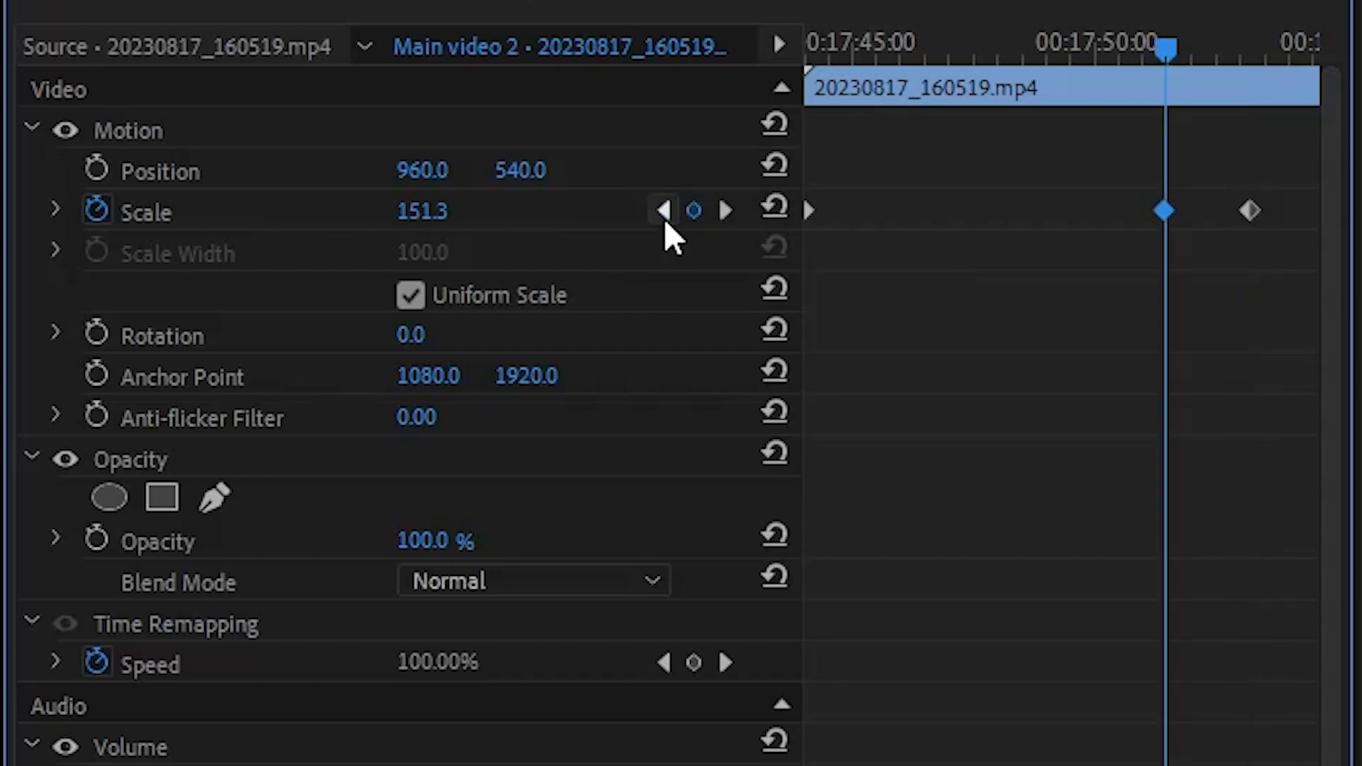
pyautogui.click(729, 206)
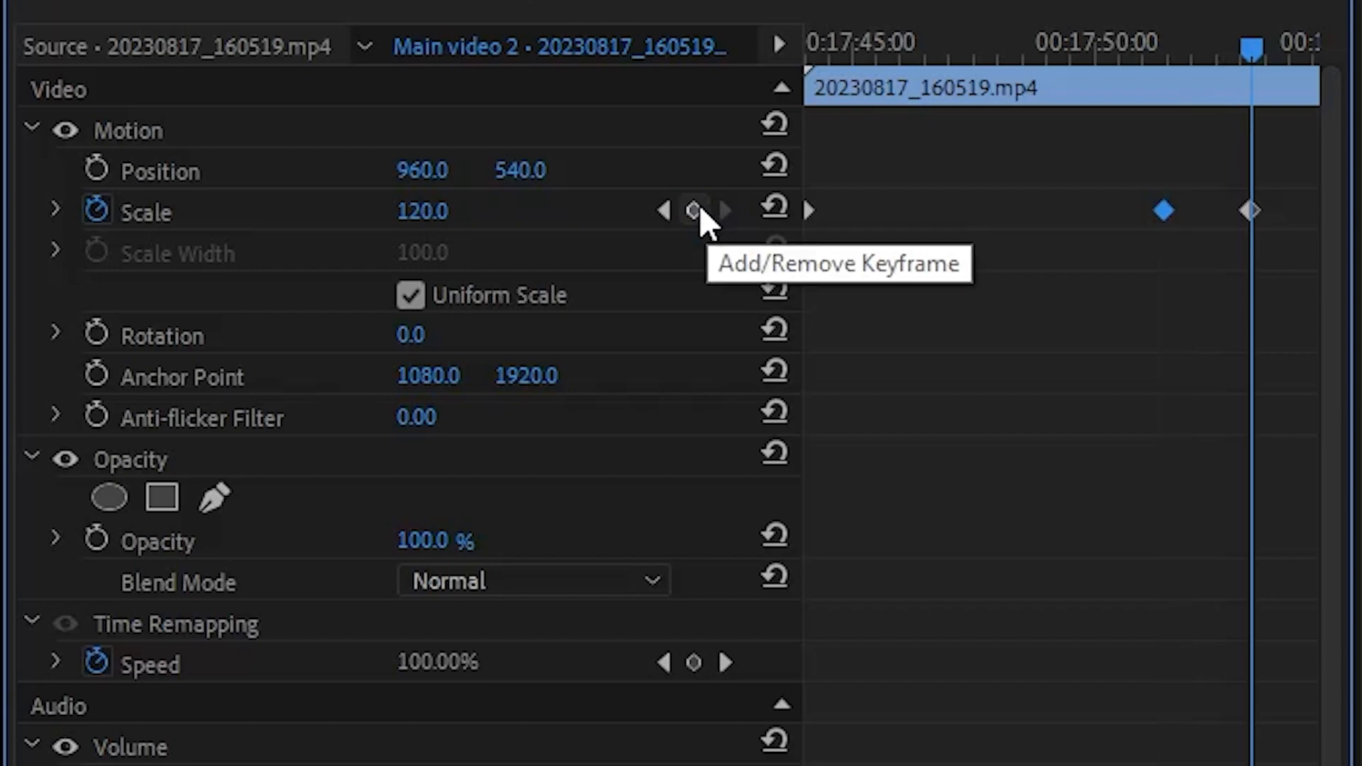
pyautogui.click(665, 209)
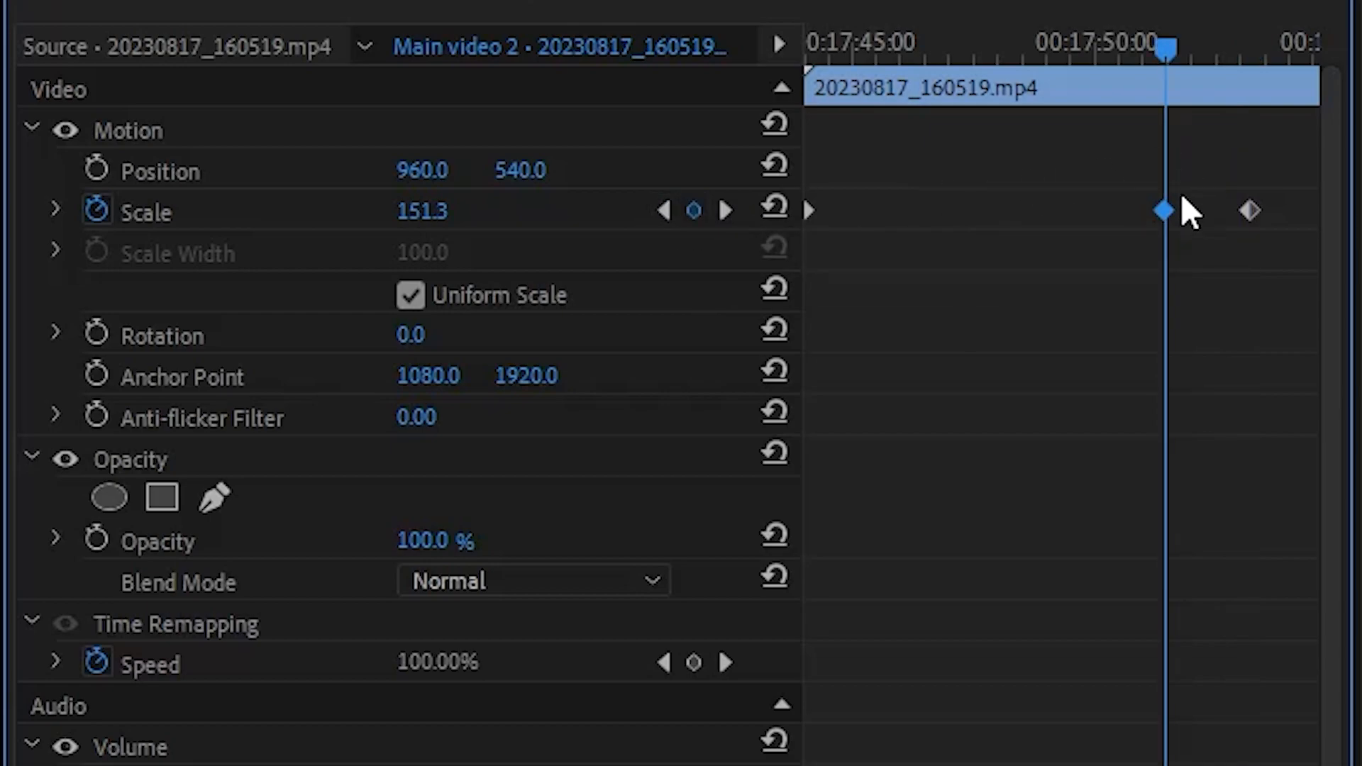
# Remove the middle Scale keyframe and move the last Scale keyframe to the playhead at 00:17:51:27.
pyautogui.click(700, 219)
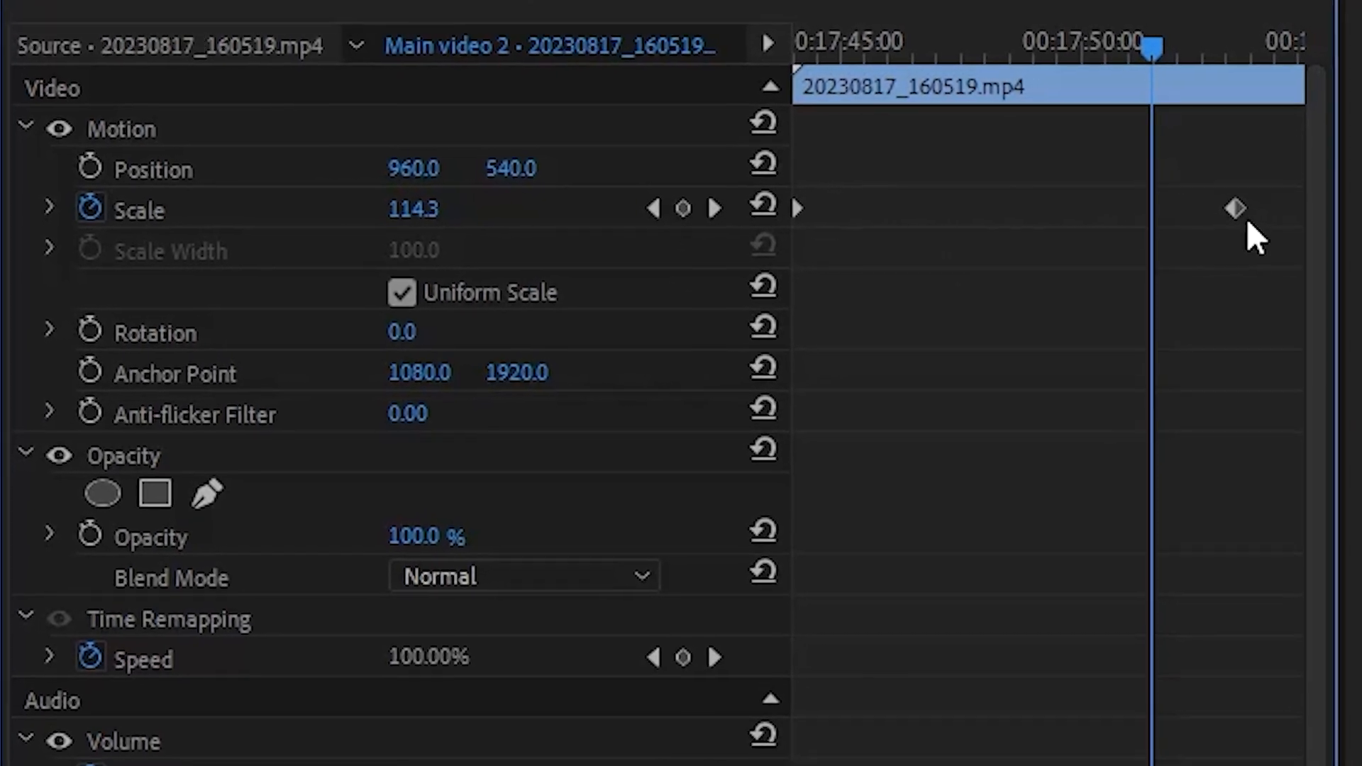
pyautogui.click(1182, 202)
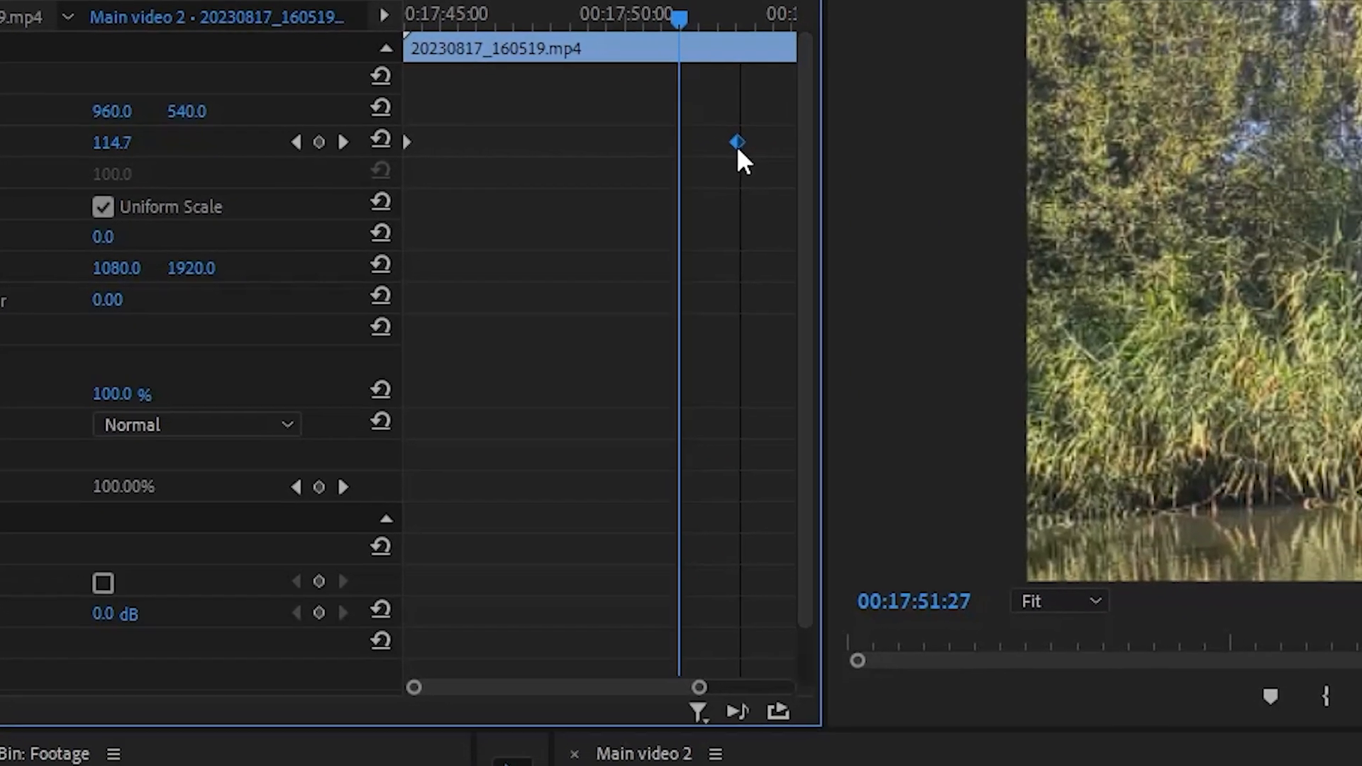
pyautogui.moveTo(737, 144); pyautogui.dragTo(680, 144)
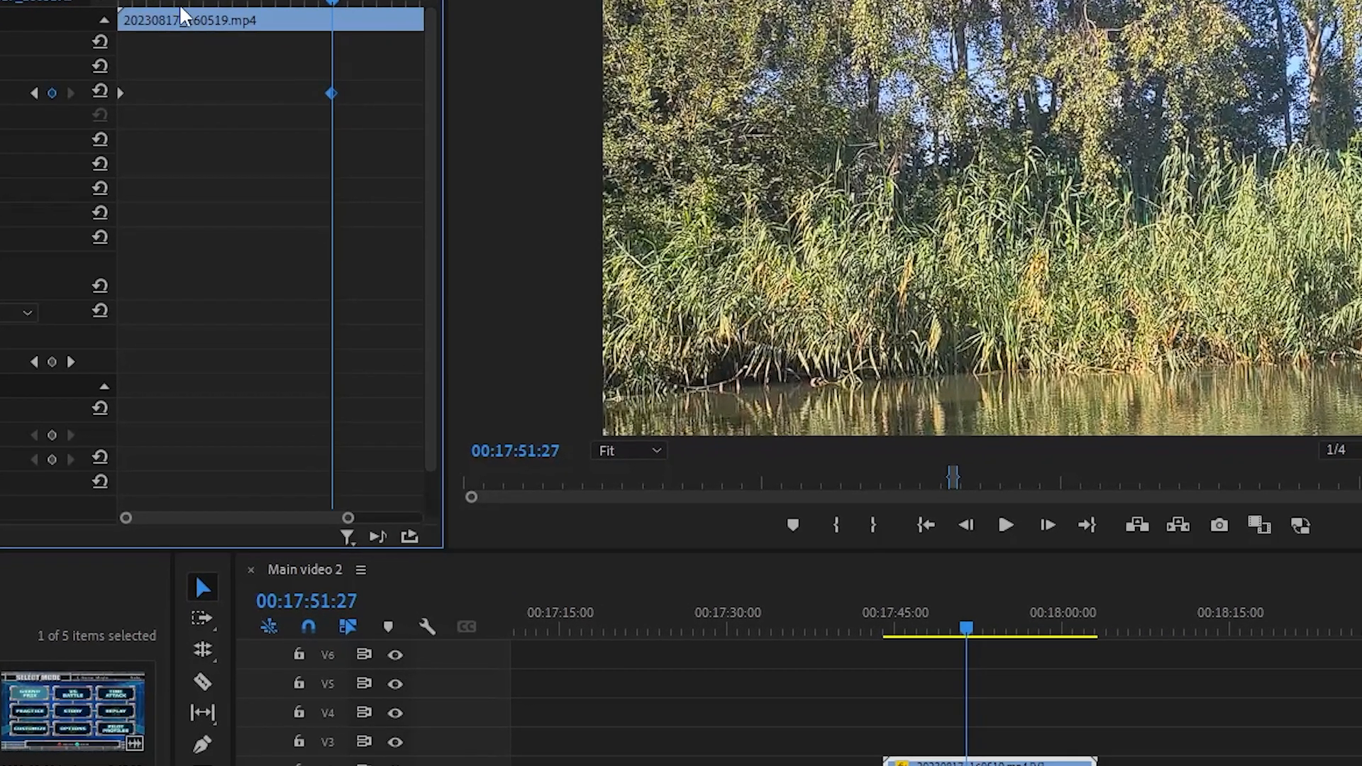
# Play the clip from its start past the last Scale keyframe to check the revised zoom.
pyautogui.moveTo(170, 3); pyautogui.dragTo(112, 16)
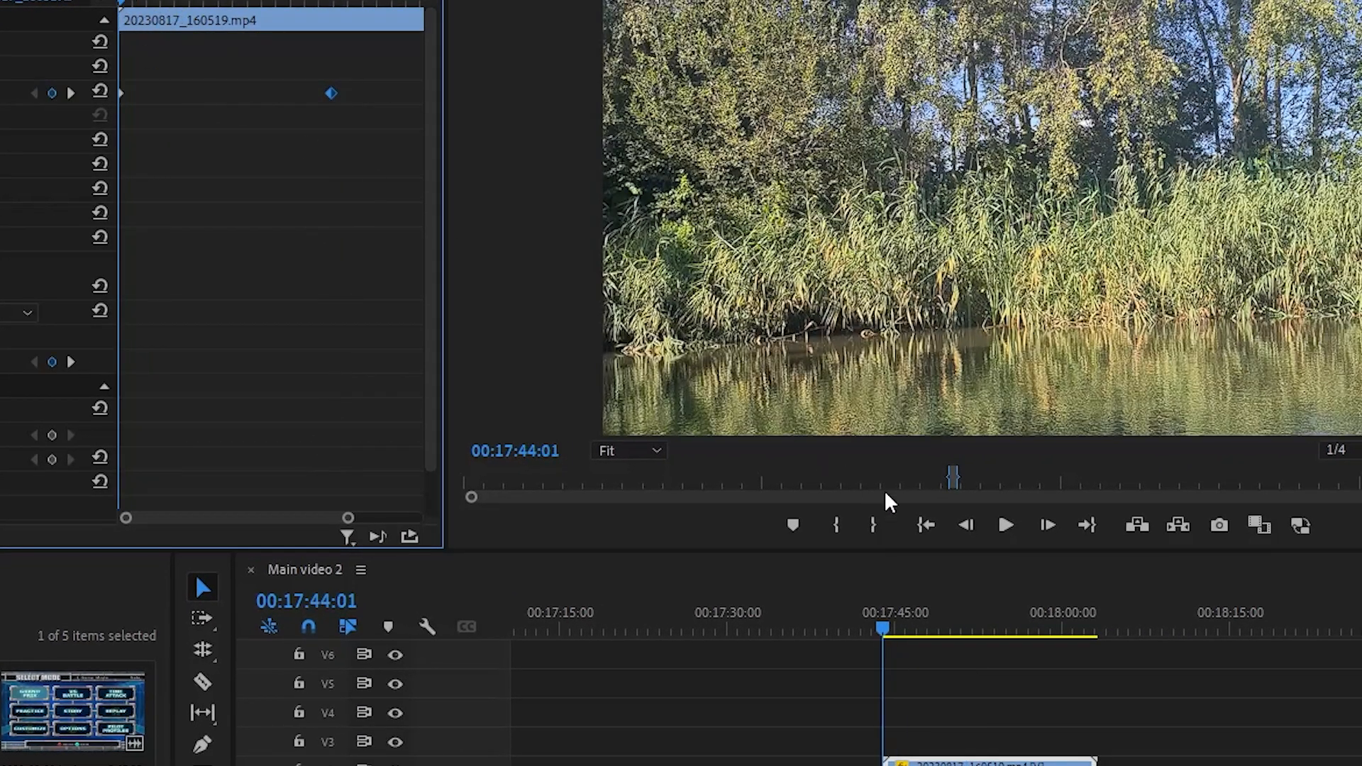
pyautogui.click(990, 526)
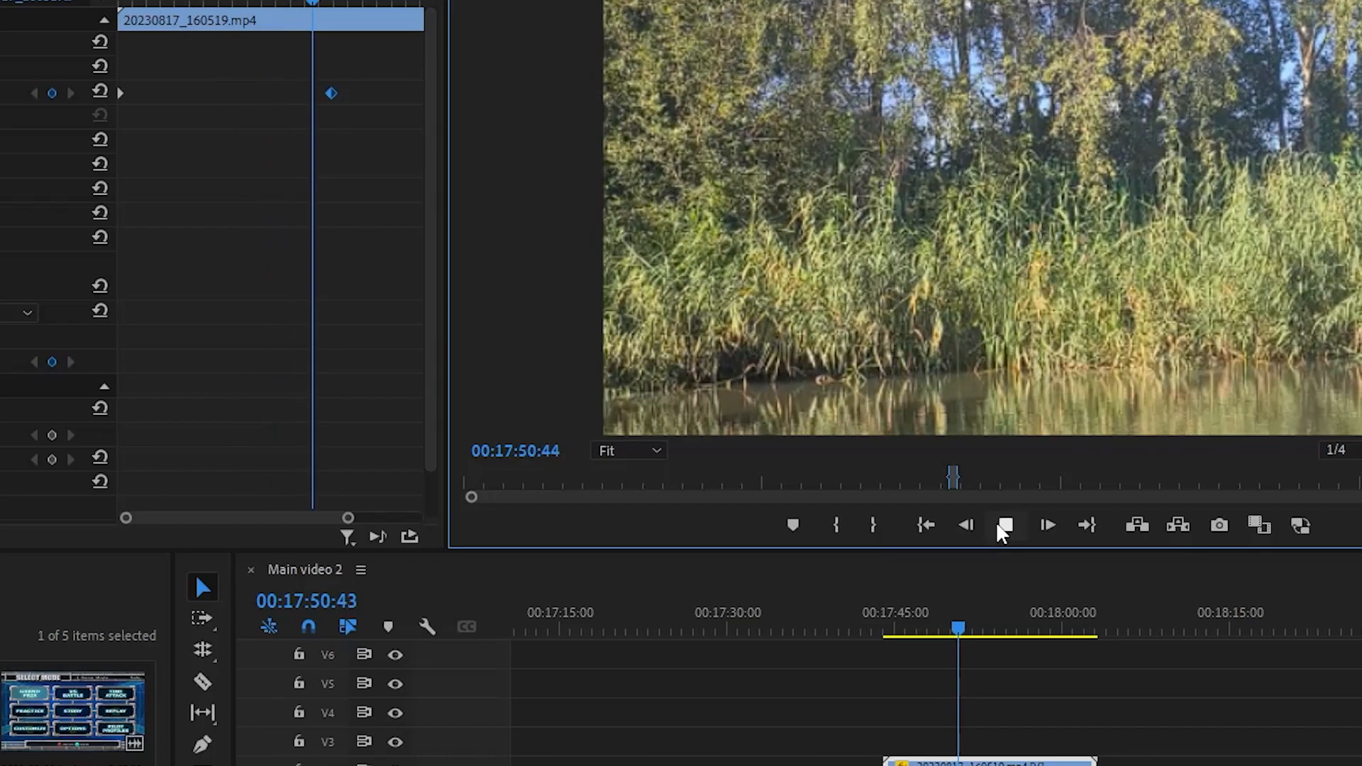
pyautogui.click(1002, 526)
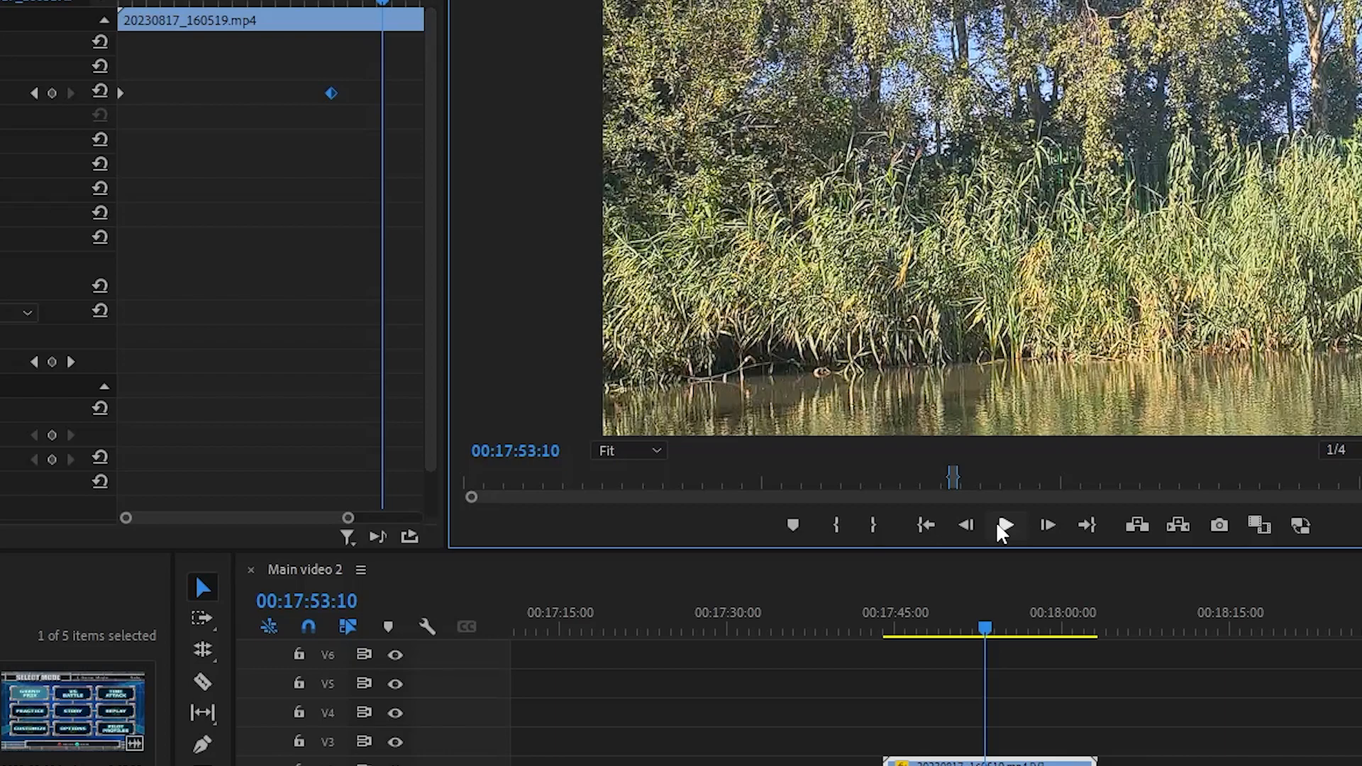
# Select both Scale keyframes of the 20230817_160519 clip and change their interpolation to Bezier.
pyautogui.click(304, 151)
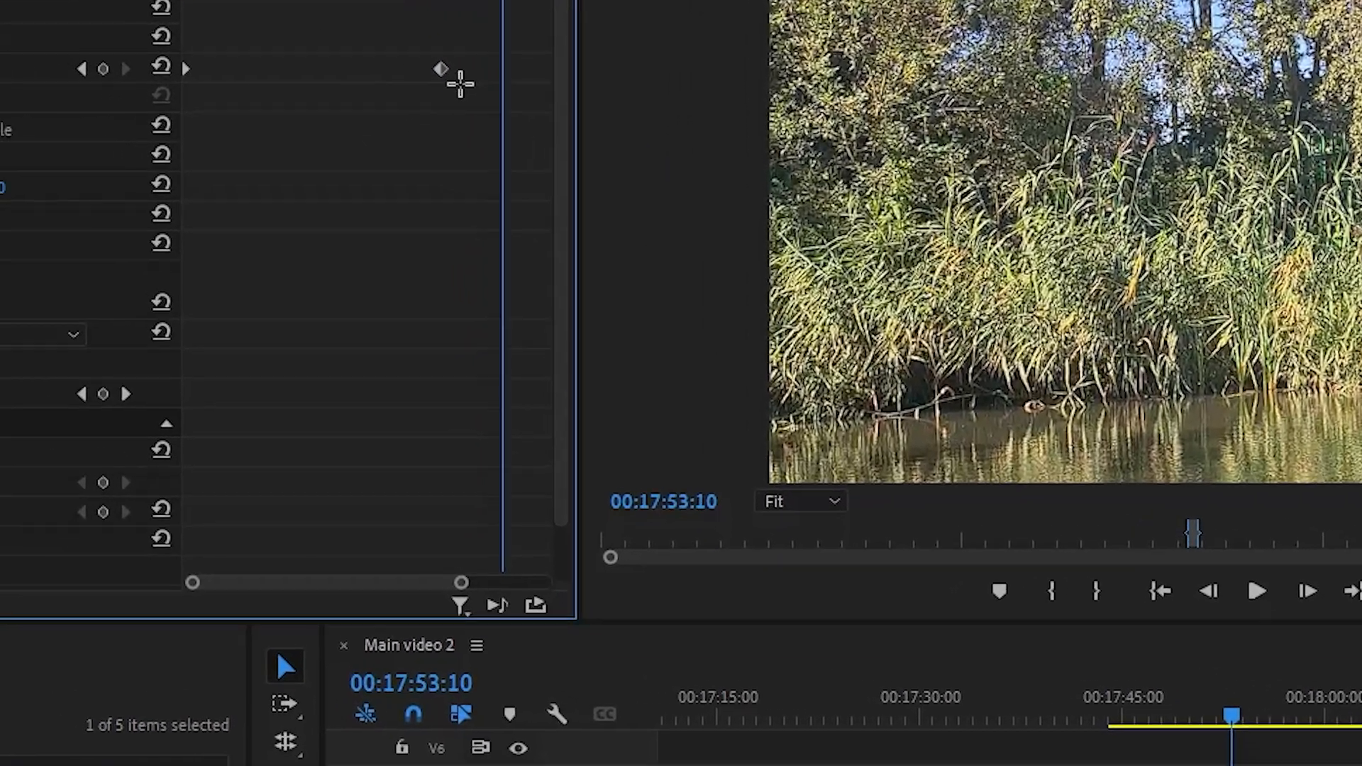
pyautogui.moveTo(460, 85); pyautogui.dragTo(164, 47)
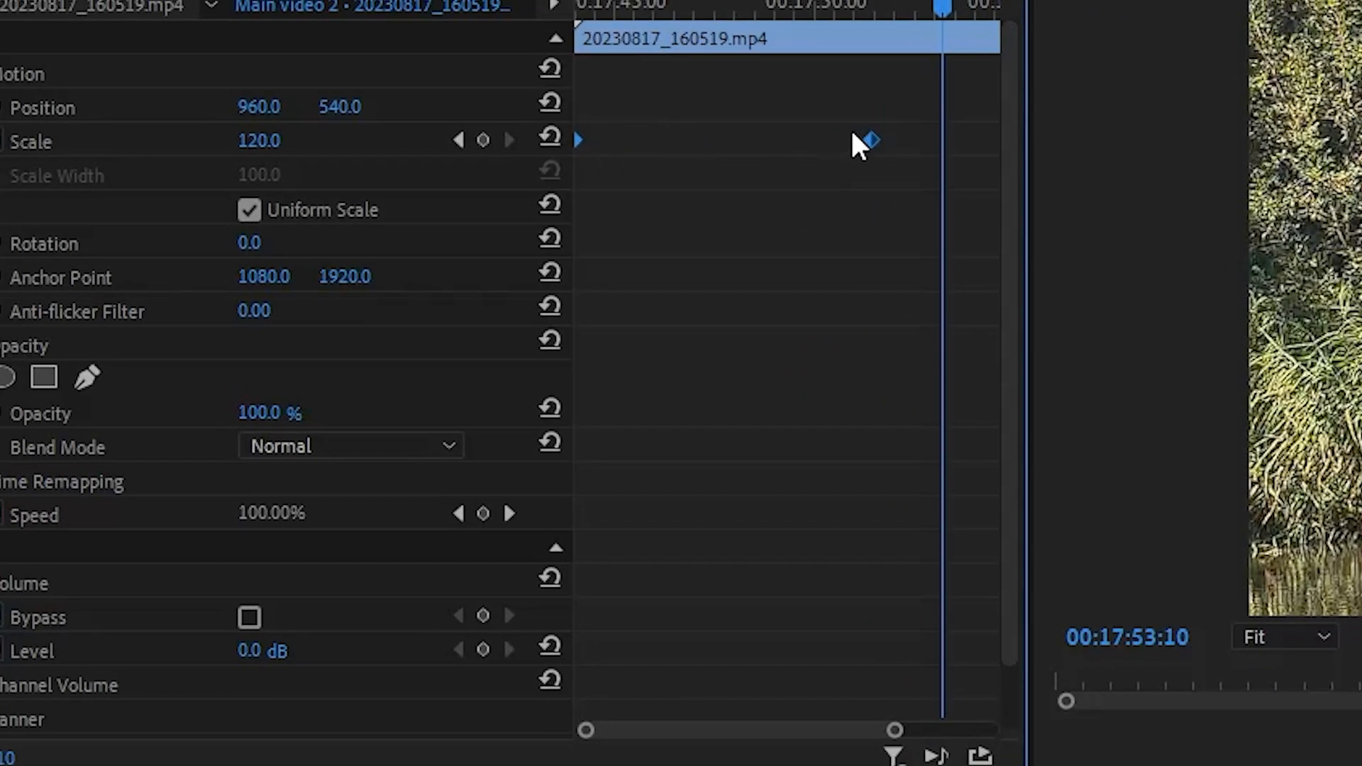
pyautogui.rightClick(874, 140)
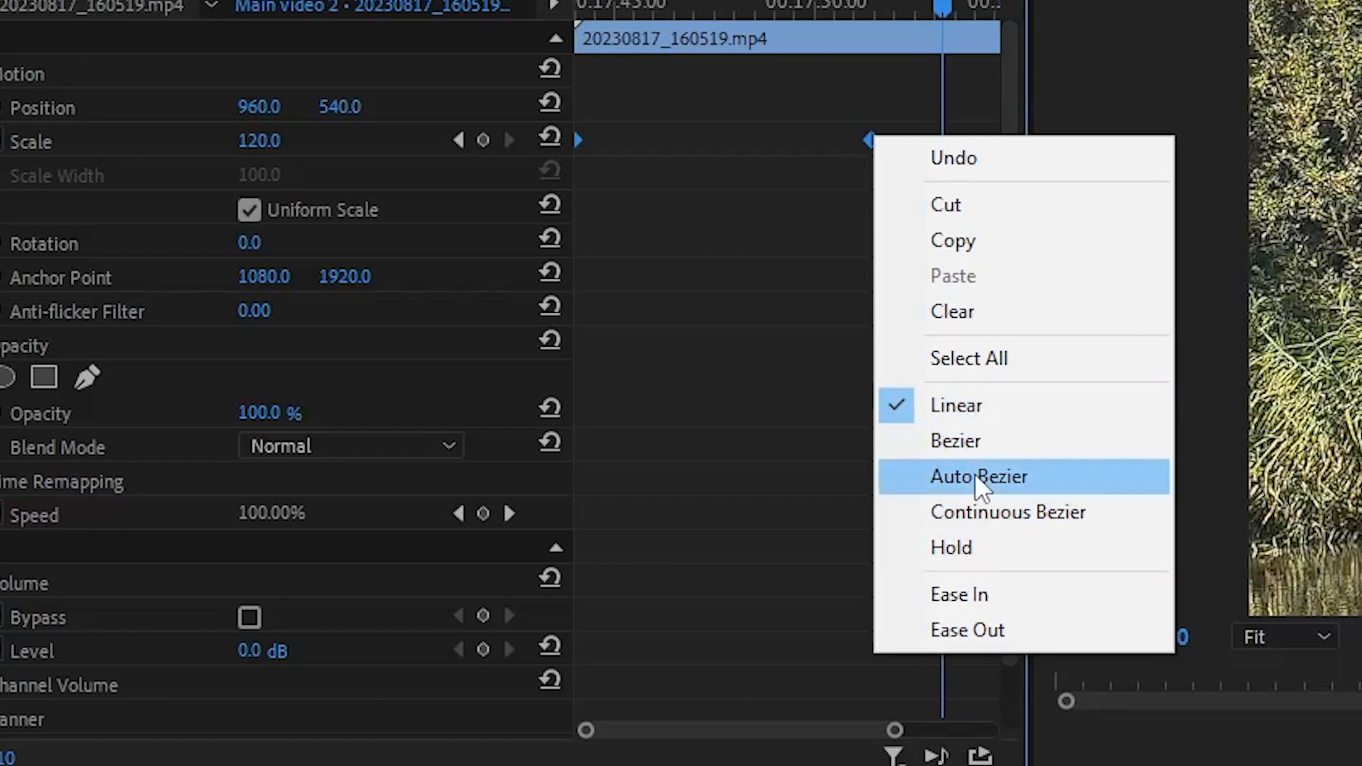
pyautogui.click(986, 433)
pyautogui.moveTo(606, 10); pyautogui.dragTo(588, 10)
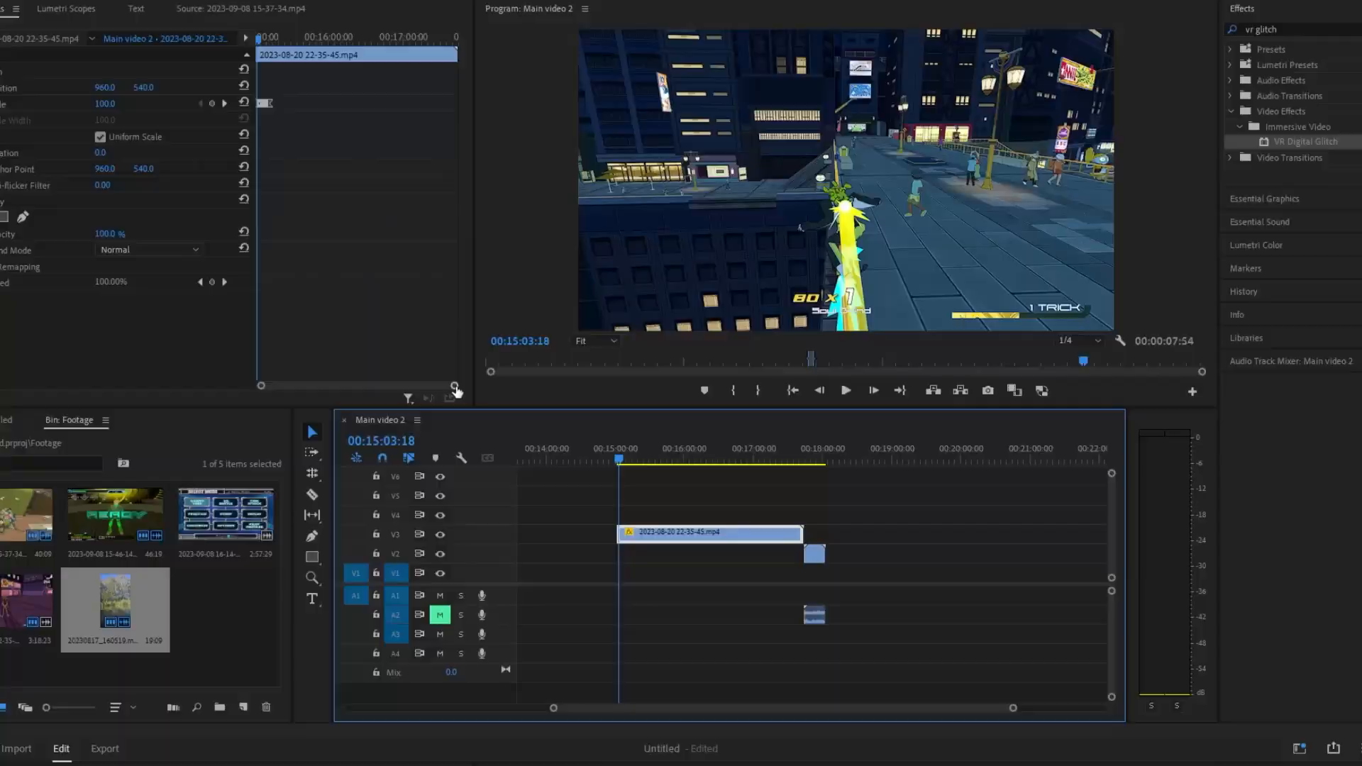
# Zoom in on the keyframe area of the 22-35-45 clip and inspect its four Scale keyframes.
pyautogui.moveTo(454, 387); pyautogui.dragTo(405, 386)
pyautogui.moveTo(432, 178); pyautogui.dragTo(271, 107)
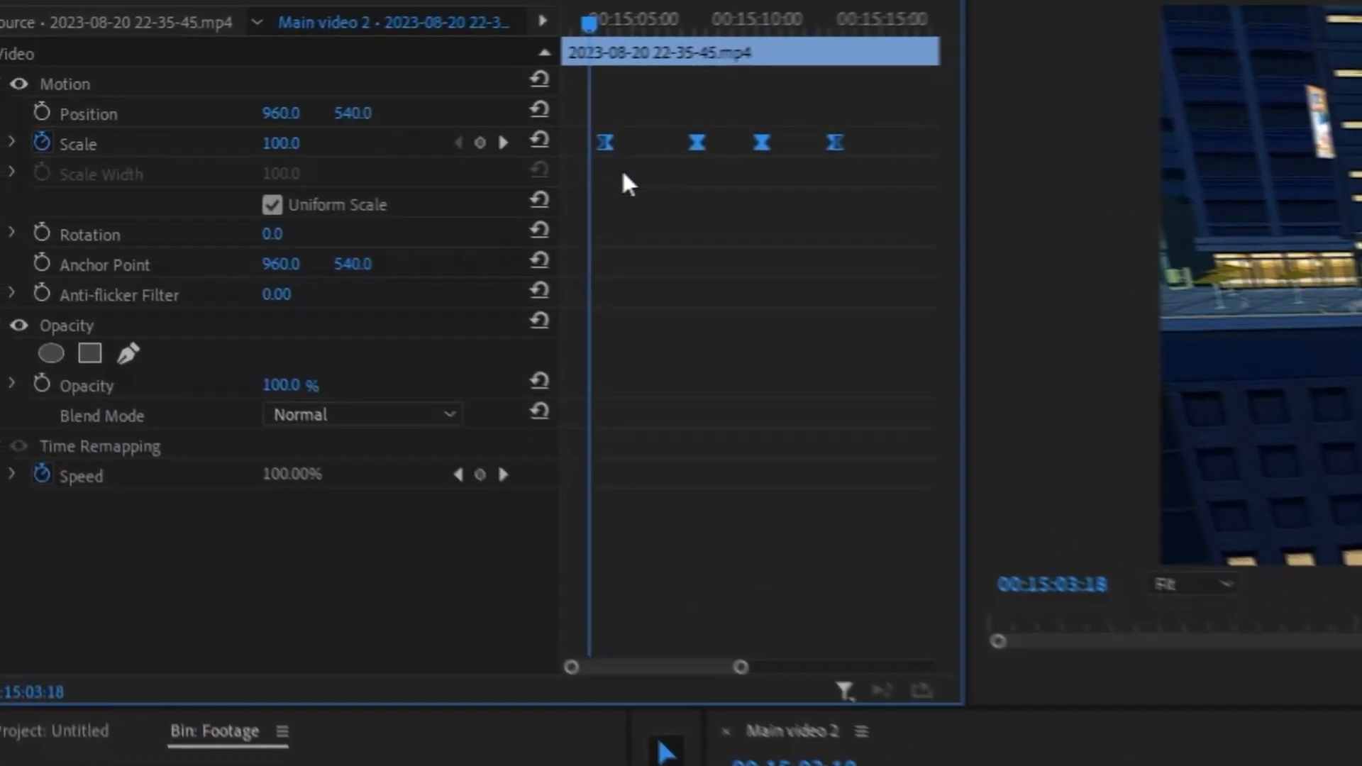
pyautogui.click(672, 230)
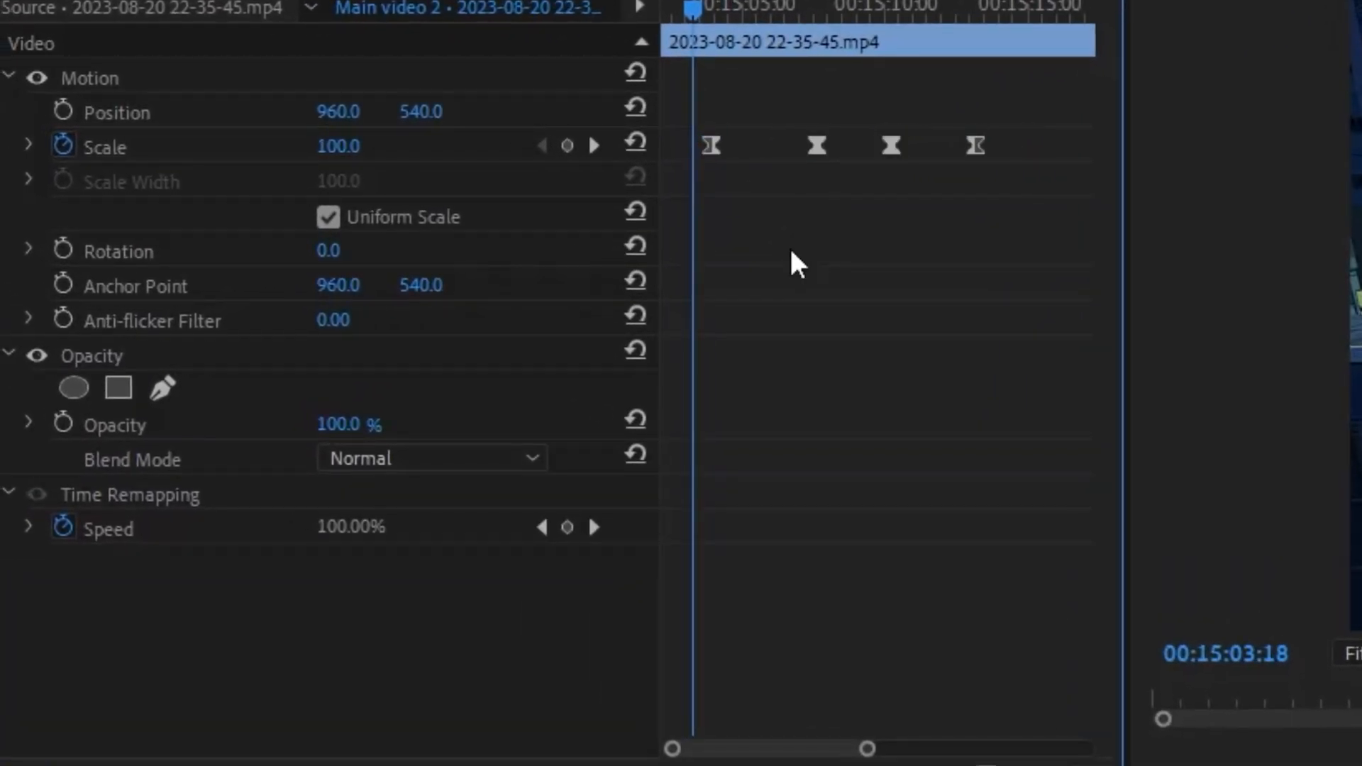
# Scrub through the 22-35-45 clip's Scale keyframes to examine how the zoom changes between them.
pyautogui.moveTo(588, 19); pyautogui.dragTo(596, 20)
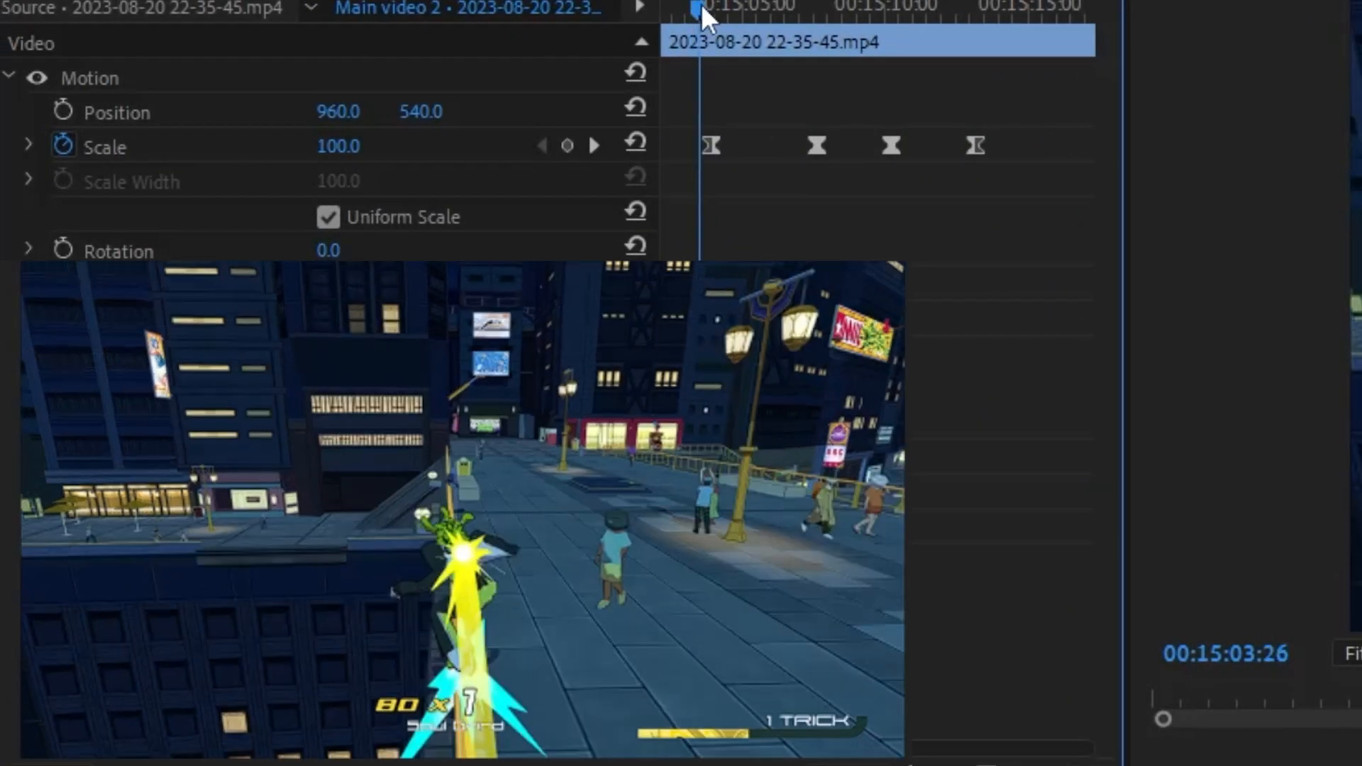
pyautogui.moveTo(701, 2); pyautogui.dragTo(711, 3)
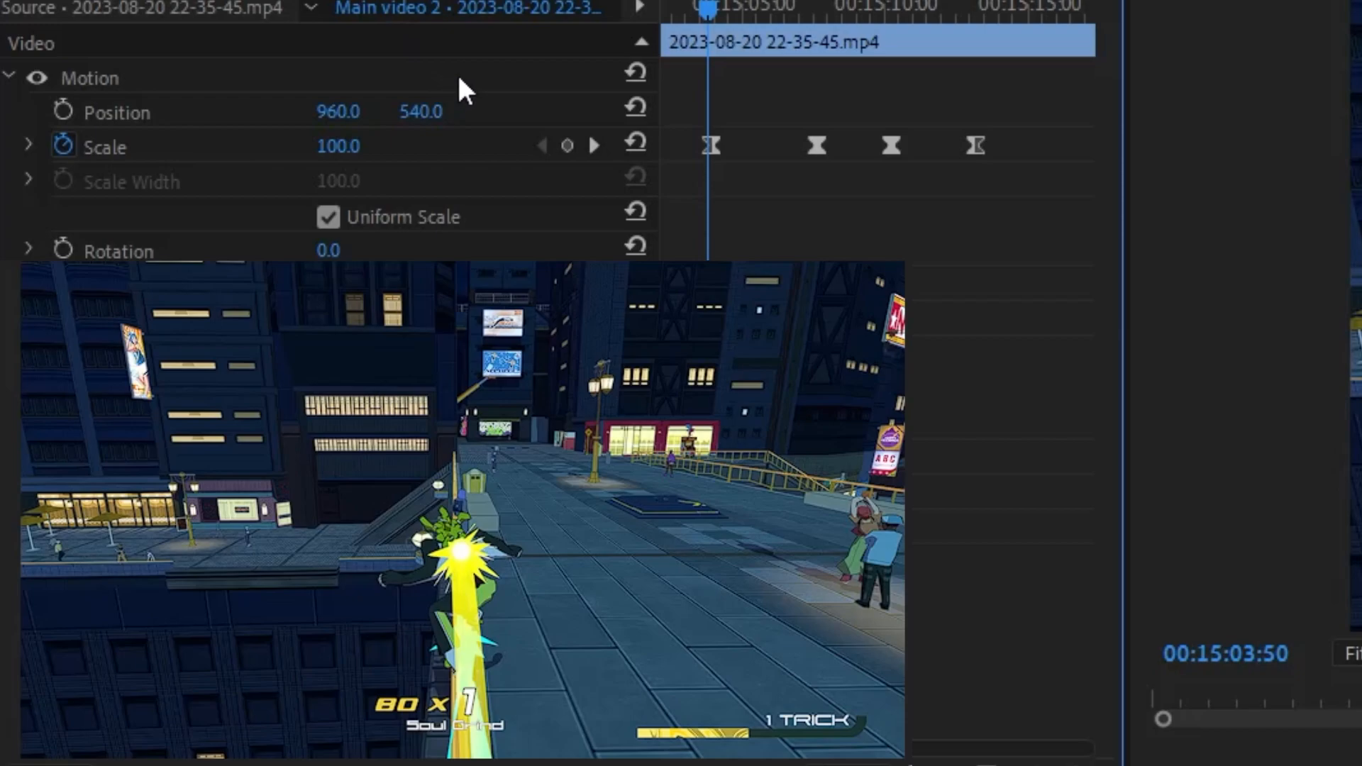
pyautogui.moveTo(705, 4); pyautogui.dragTo(784, 9)
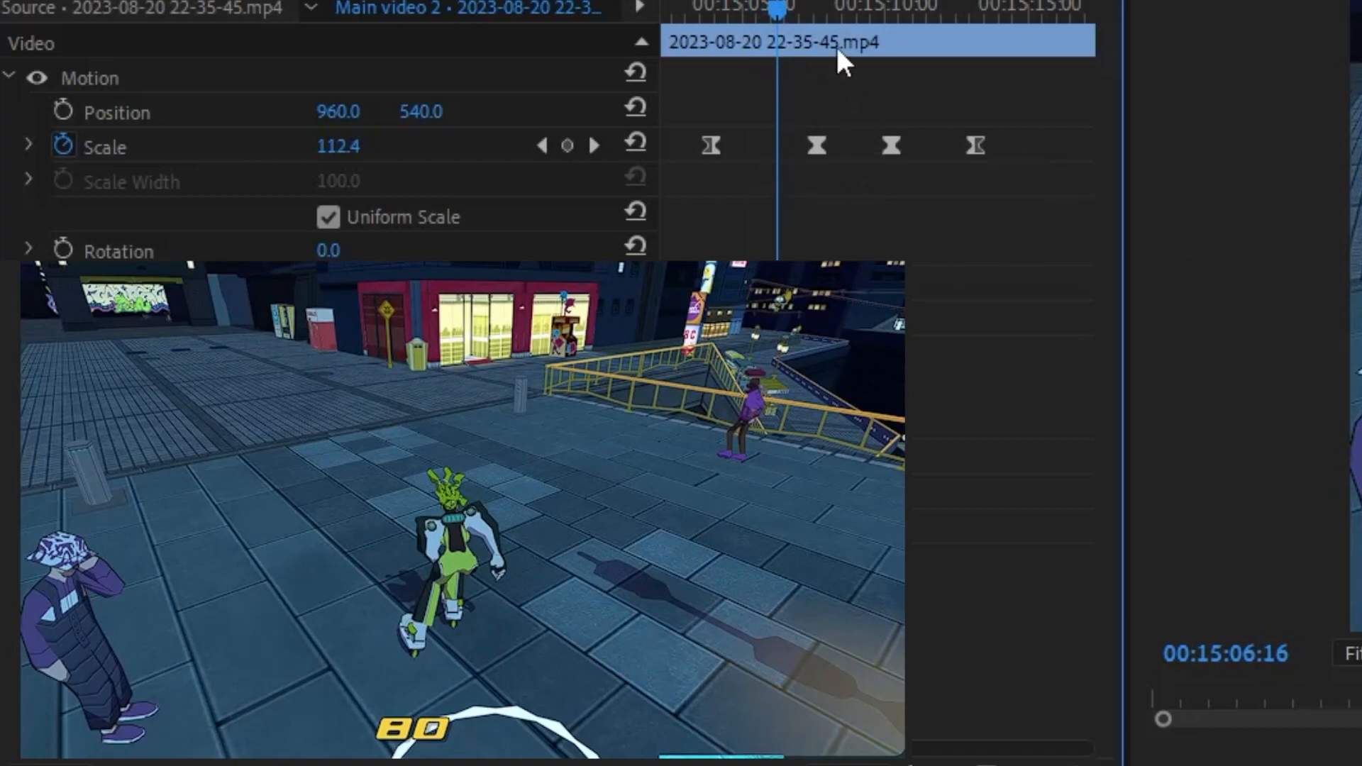
pyautogui.moveTo(786, 3); pyautogui.dragTo(837, 9)
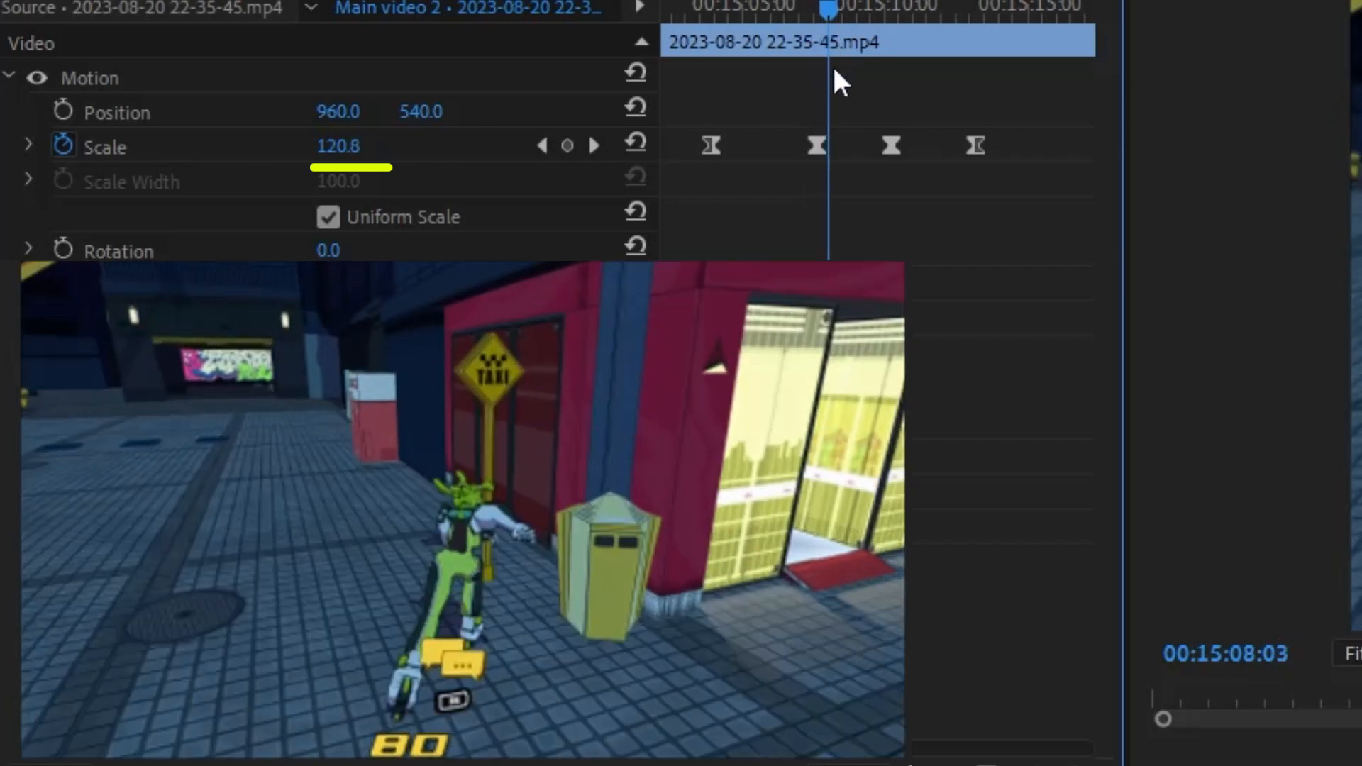
pyautogui.click(599, 145)
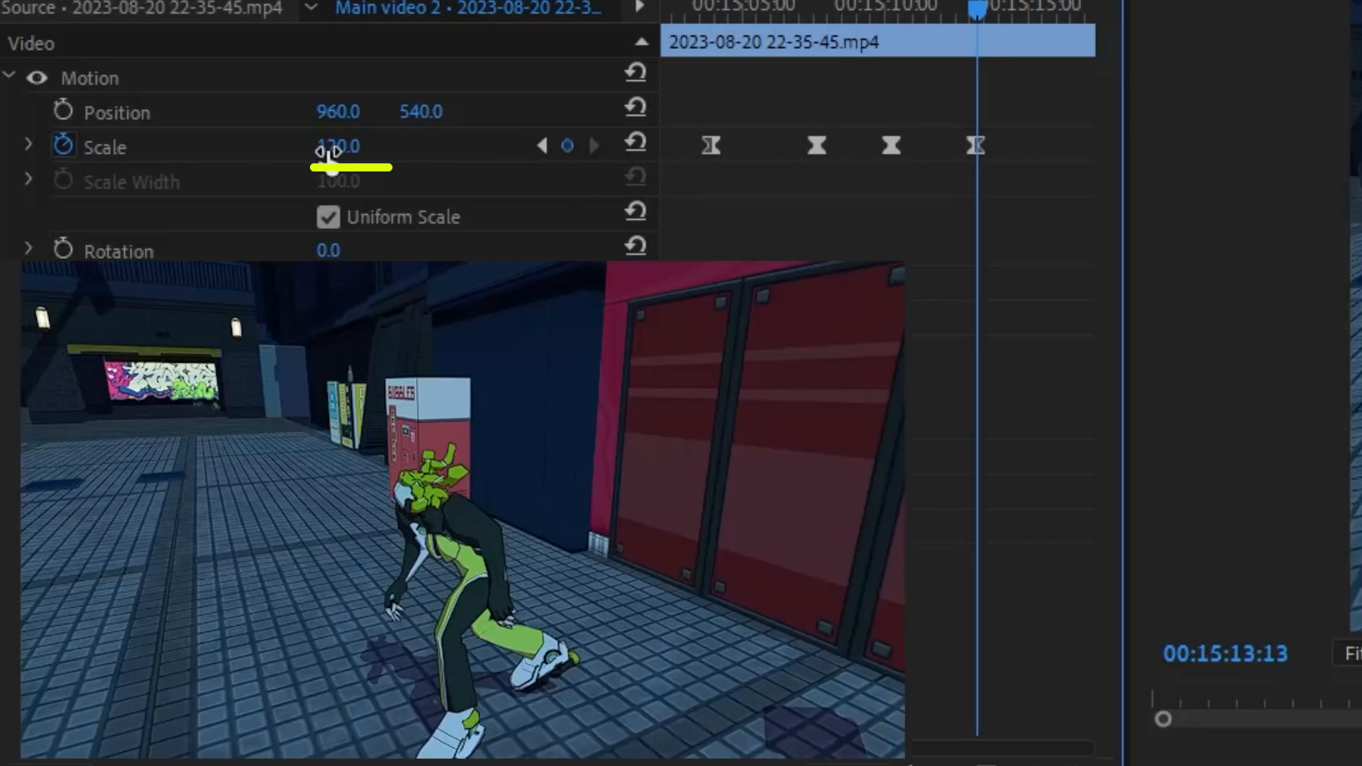
pyautogui.moveTo(828, 19); pyautogui.dragTo(873, 30)
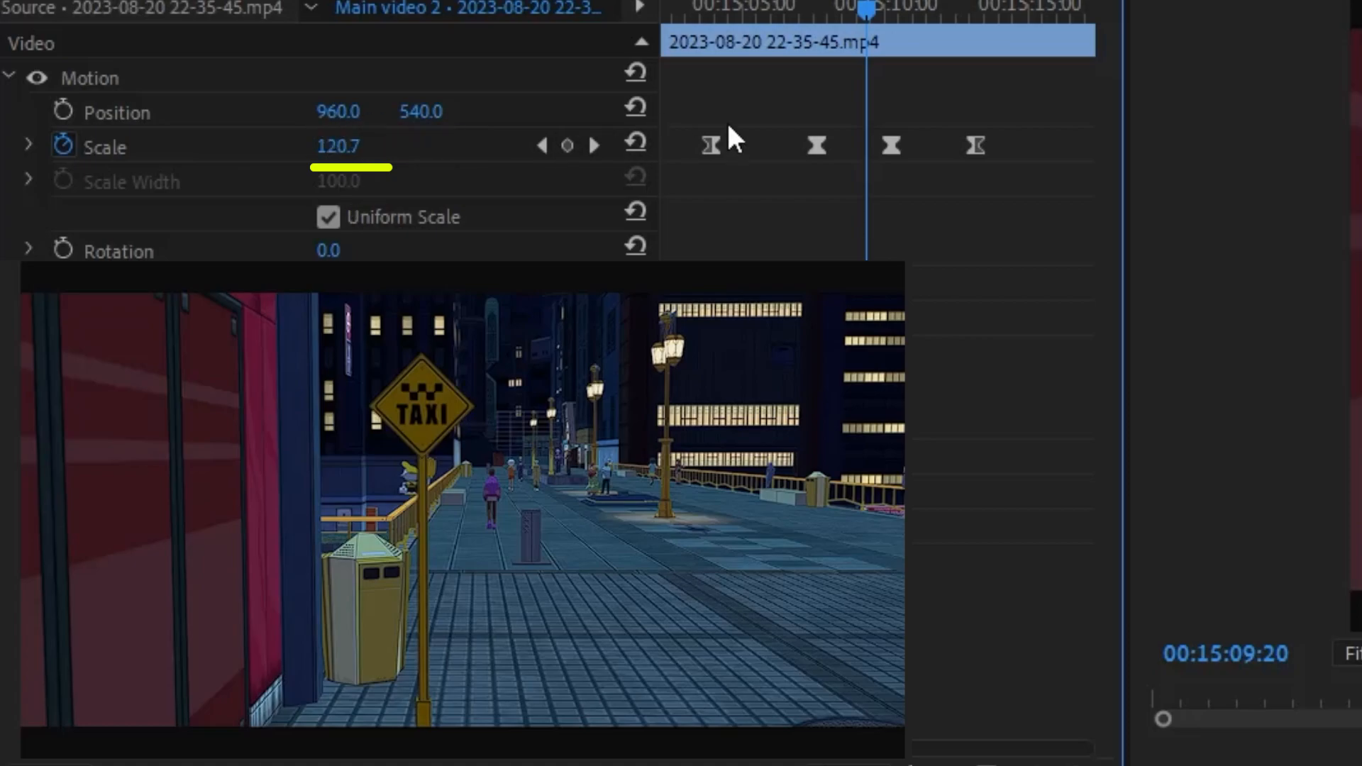
pyautogui.click(884, 4)
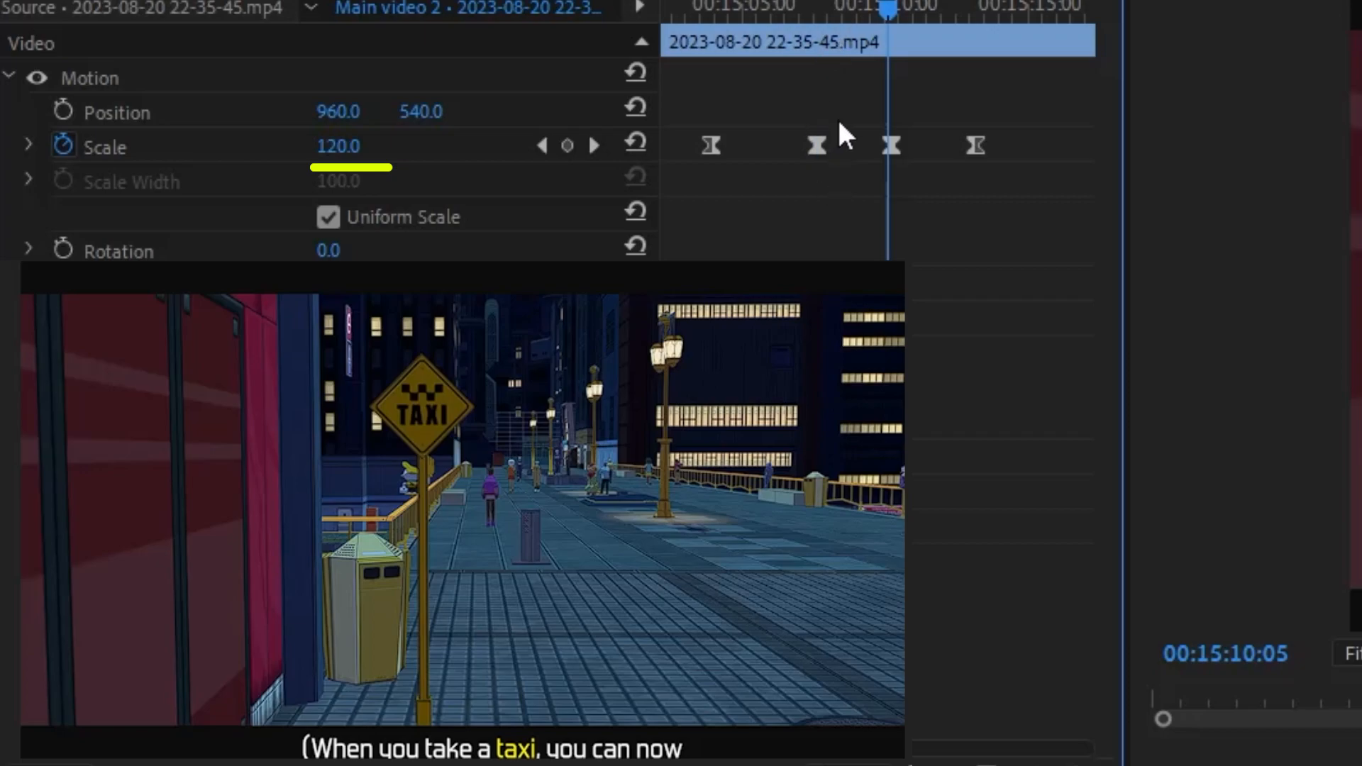
# Change the second Scale keyframe of the 22-35-45 clip to Linear interpolation and scrub past it to check the zoom.
pyautogui.moveTo(716, 8); pyautogui.dragTo(818, 13)
pyautogui.click(826, 155)
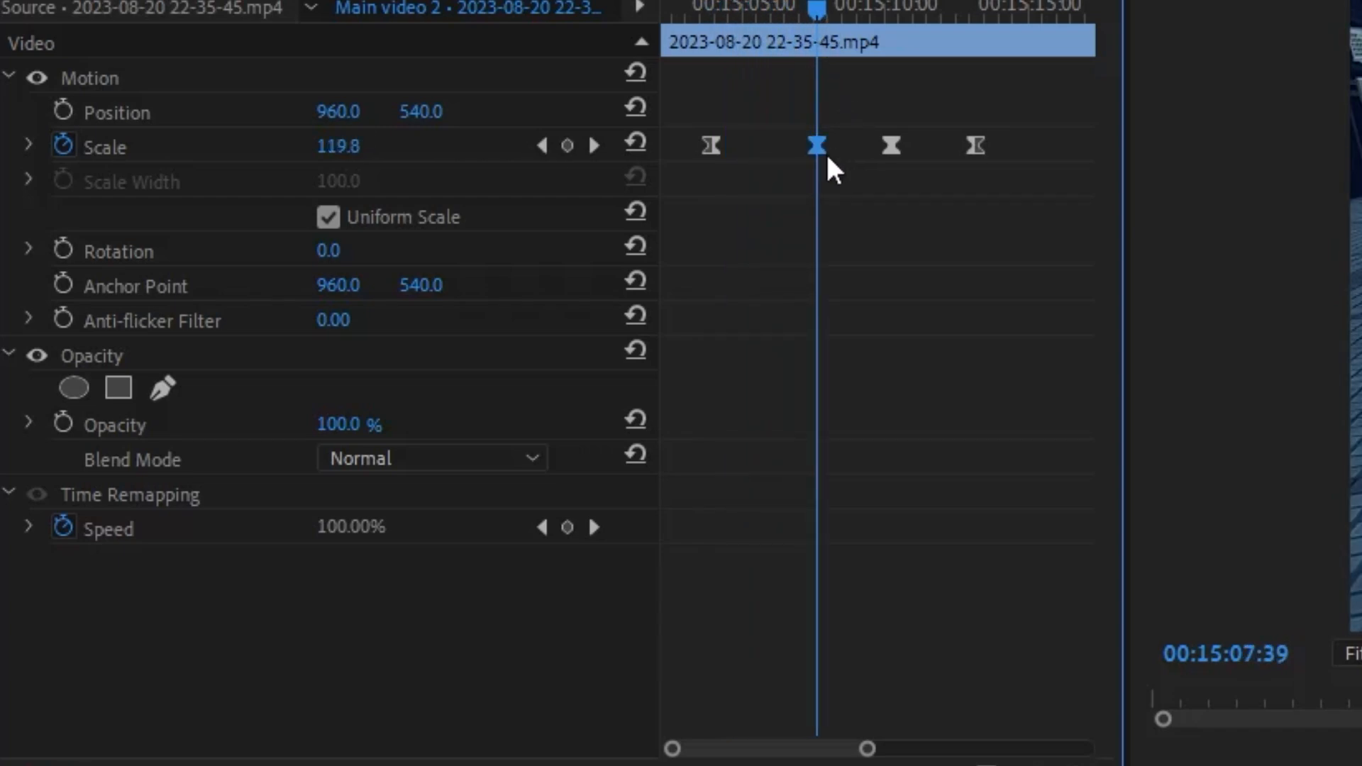
pyautogui.rightClick(826, 154)
pyautogui.click(907, 438)
pyautogui.moveTo(828, 14); pyautogui.dragTo(938, 113)
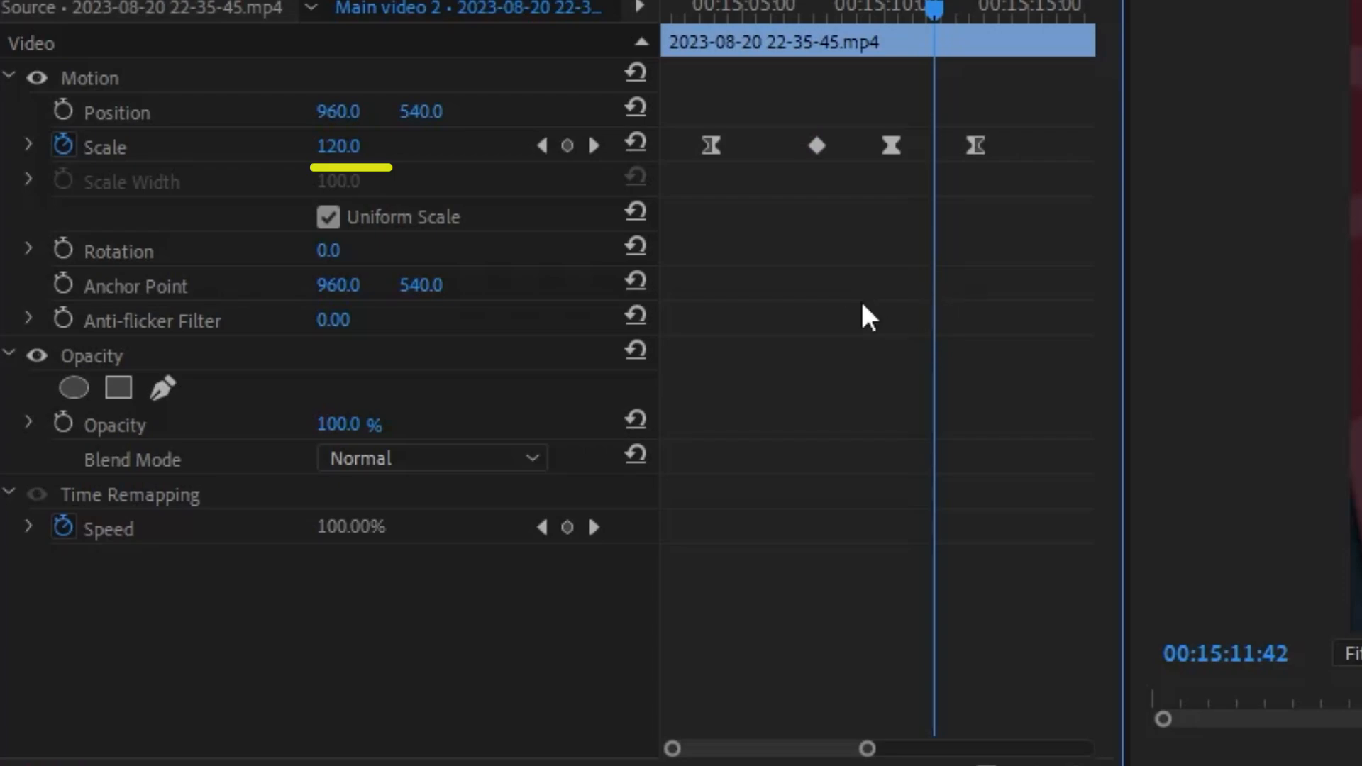
# Delete the last two Scale keyframes of the 22-35-45 clip.
pyautogui.click(712, 7)
pyautogui.moveTo(716, 5); pyautogui.dragTo(1043, 188)
pyautogui.press('Delete')
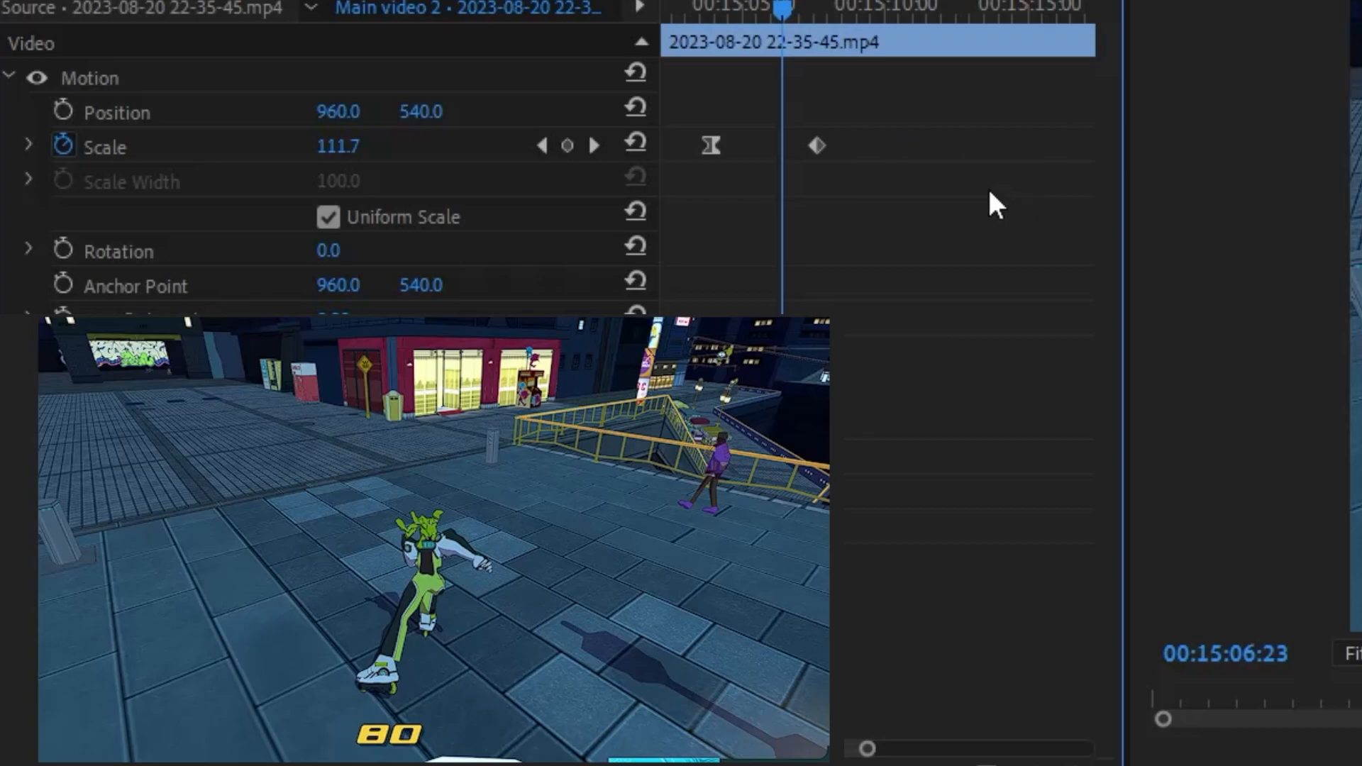
# Change the second Scale keyframe to Bezier, move it to the end of the clip, and play back the slower zoom.
pyautogui.rightClick(817, 146)
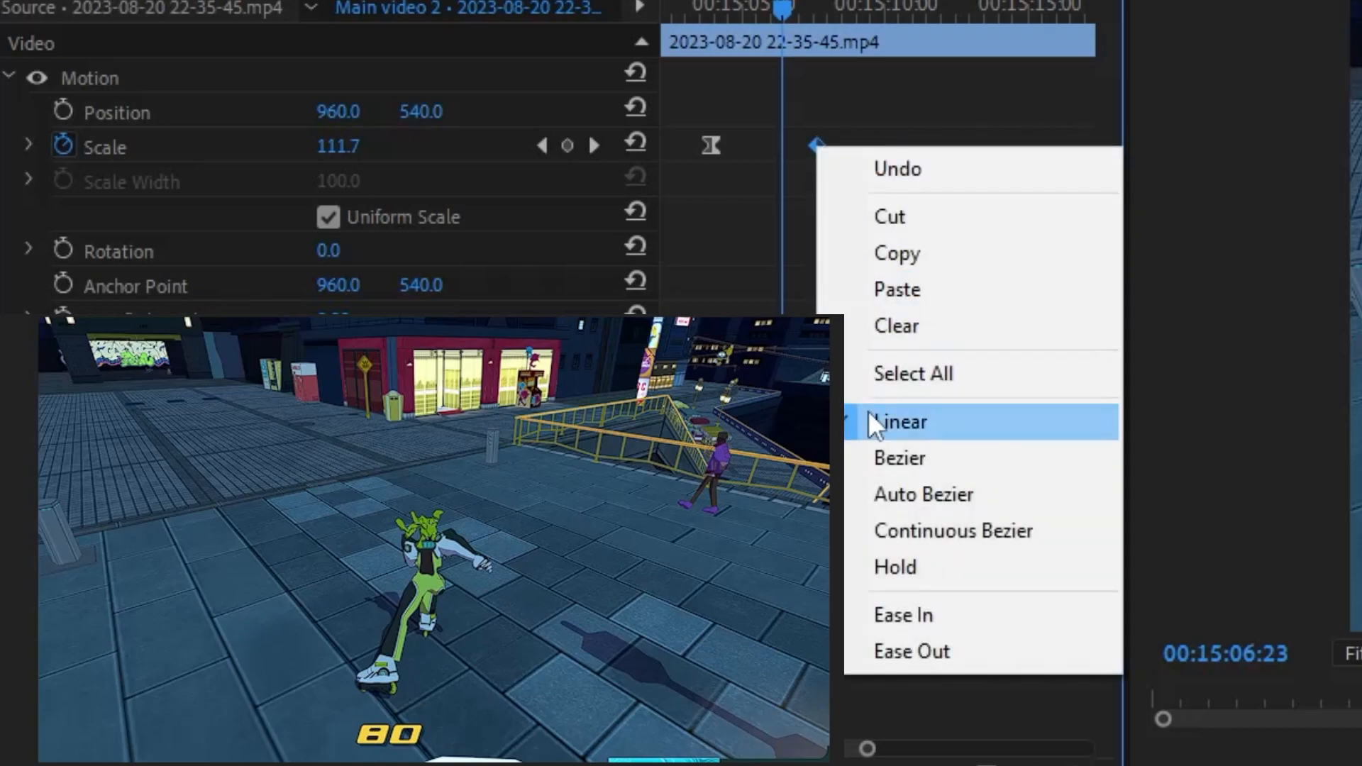
pyautogui.click(891, 457)
pyautogui.moveTo(810, 149); pyautogui.dragTo(1117, 195)
pyautogui.moveTo(773, 10); pyautogui.dragTo(703, 10)
pyautogui.press('space')
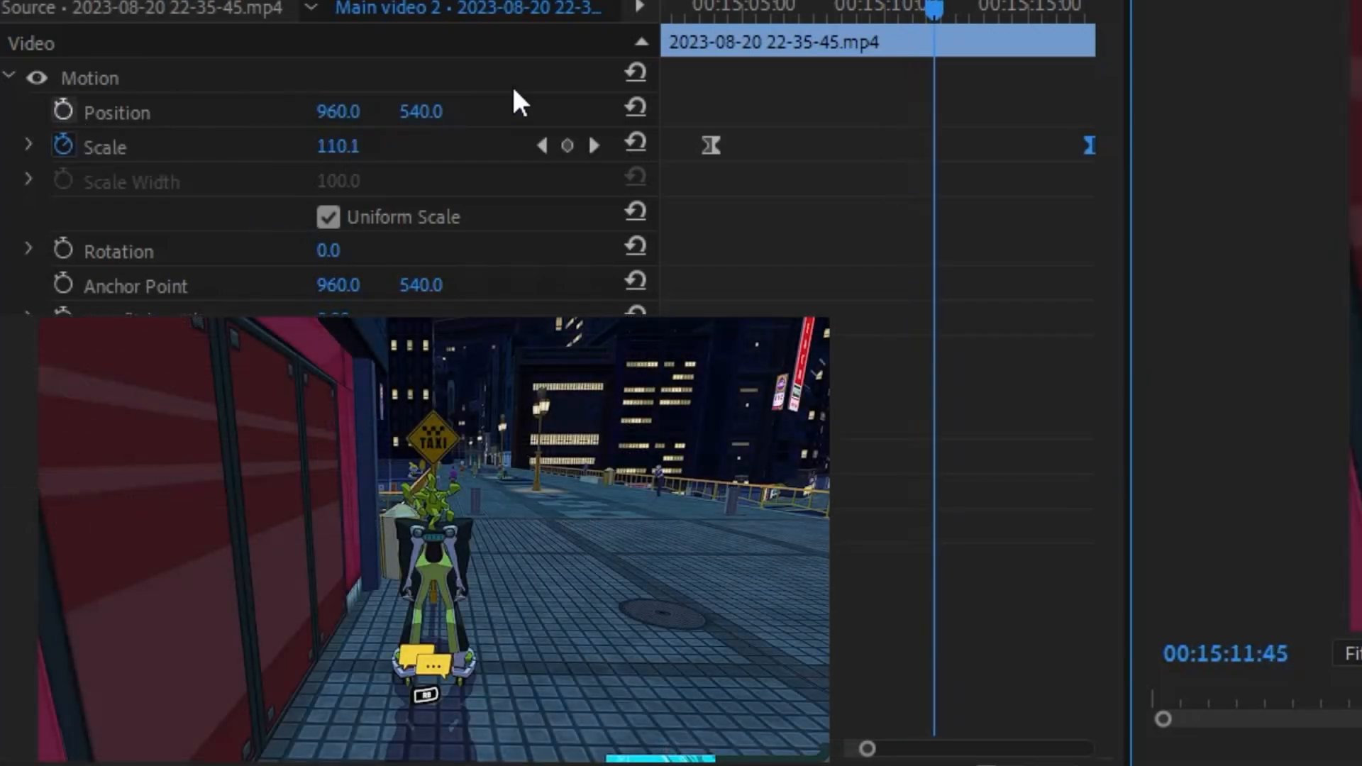
# Enable Position keyframing at the first Scale keyframe and add a Position keyframe at 00:15:16:36 with a vertical value of 760.
pyautogui.click(541, 146)
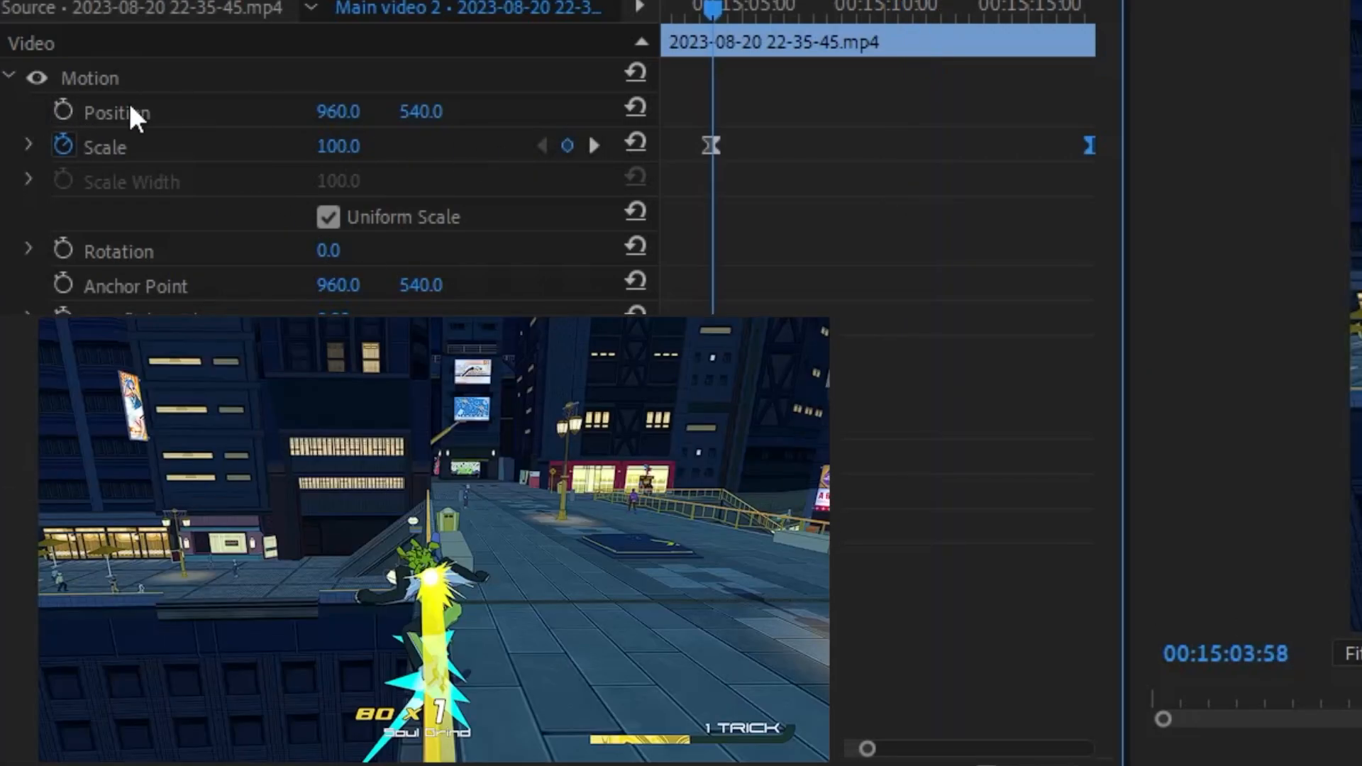
pyautogui.click(62, 109)
pyautogui.moveTo(744, 17); pyautogui.dragTo(1084, 97)
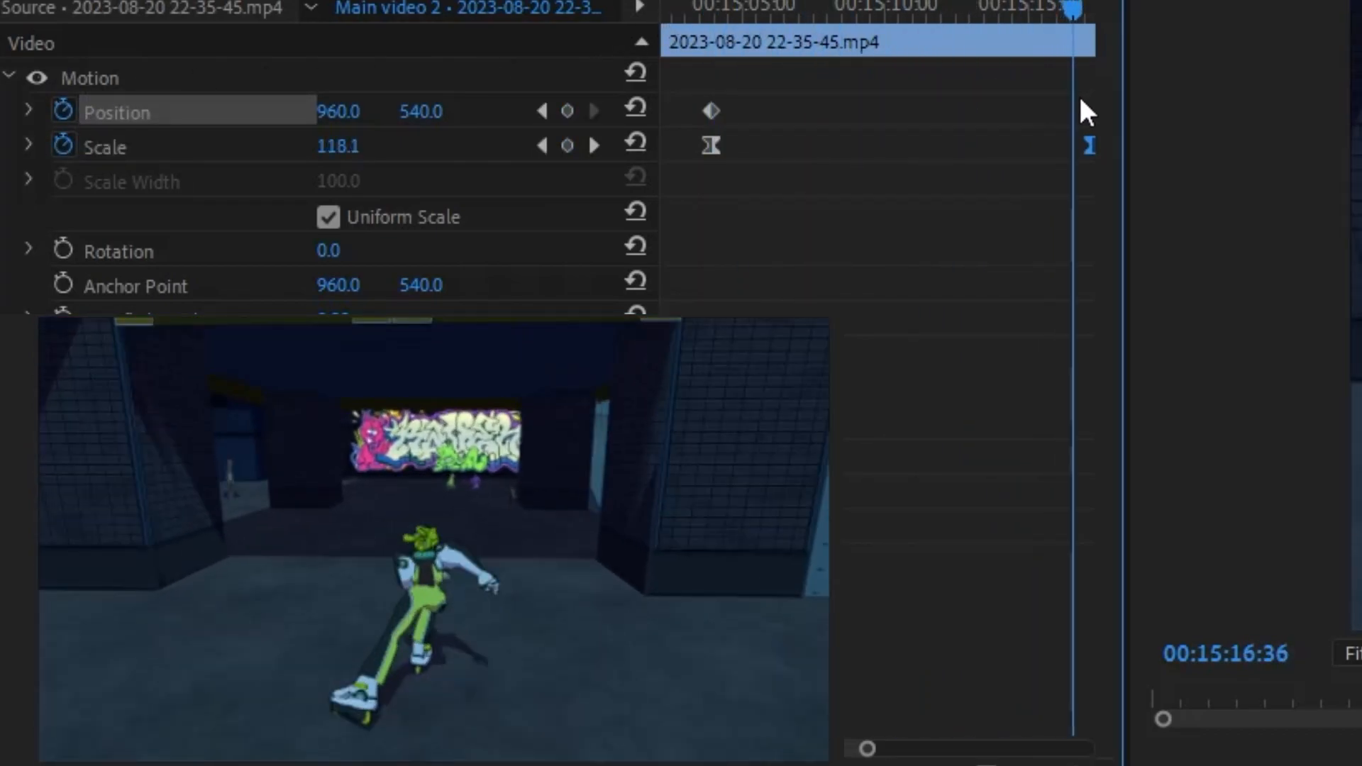
pyautogui.moveTo(433, 116); pyautogui.dragTo(589, 117)
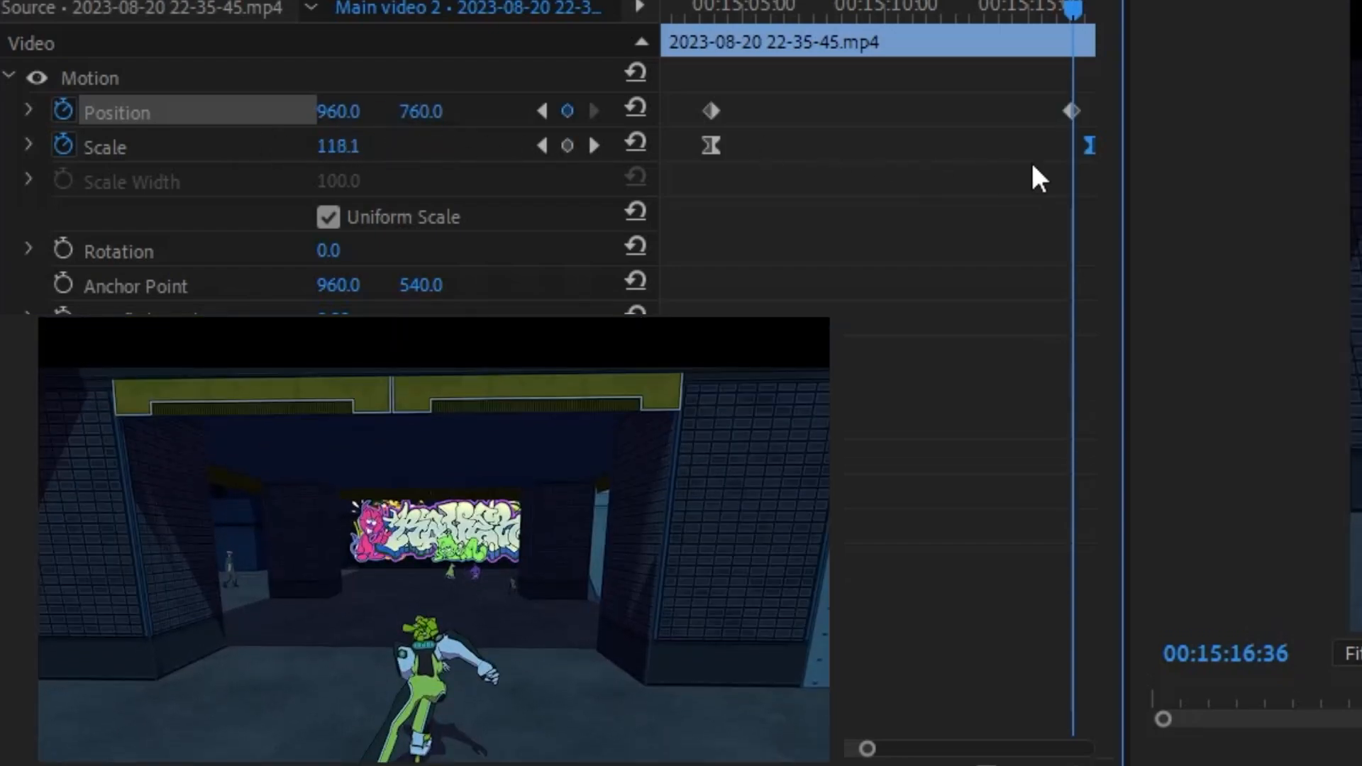
# Align the last Scale keyframe with the last Position keyframe and set that Position to 837, 718, scrubbing to check.
pyautogui.moveTo(1105, 155); pyautogui.dragTo(1076, 152)
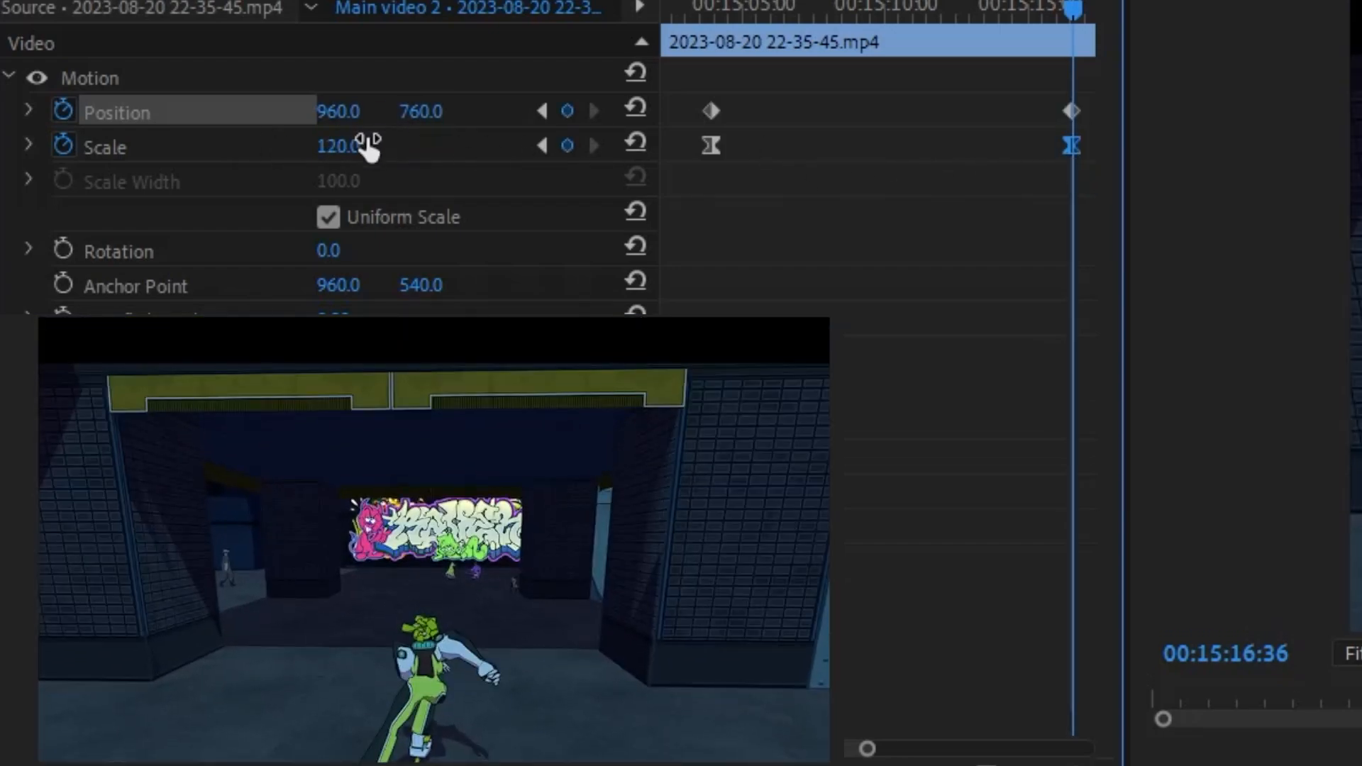
pyautogui.moveTo(443, 116); pyautogui.dragTo(165, 112)
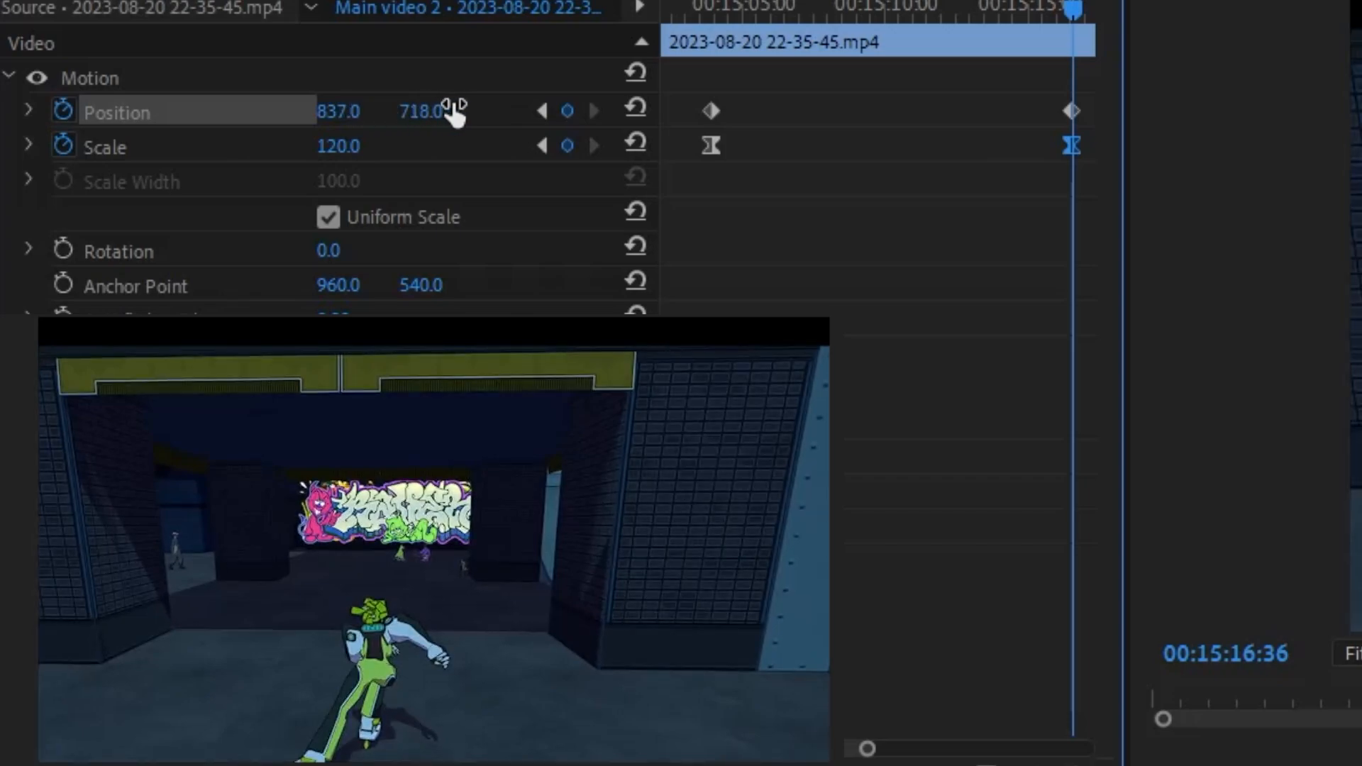
pyautogui.moveTo(934, 26); pyautogui.dragTo(1089, 31)
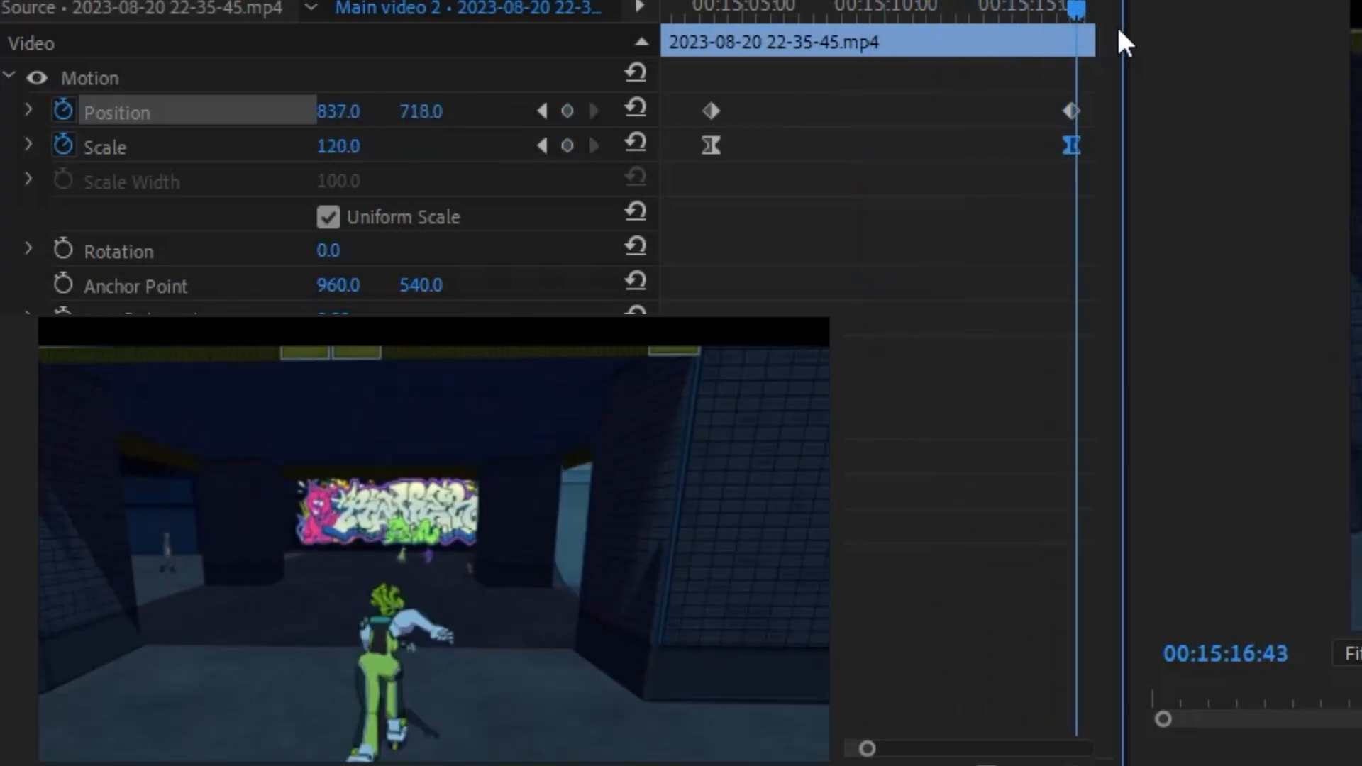
pyautogui.click(940, 14)
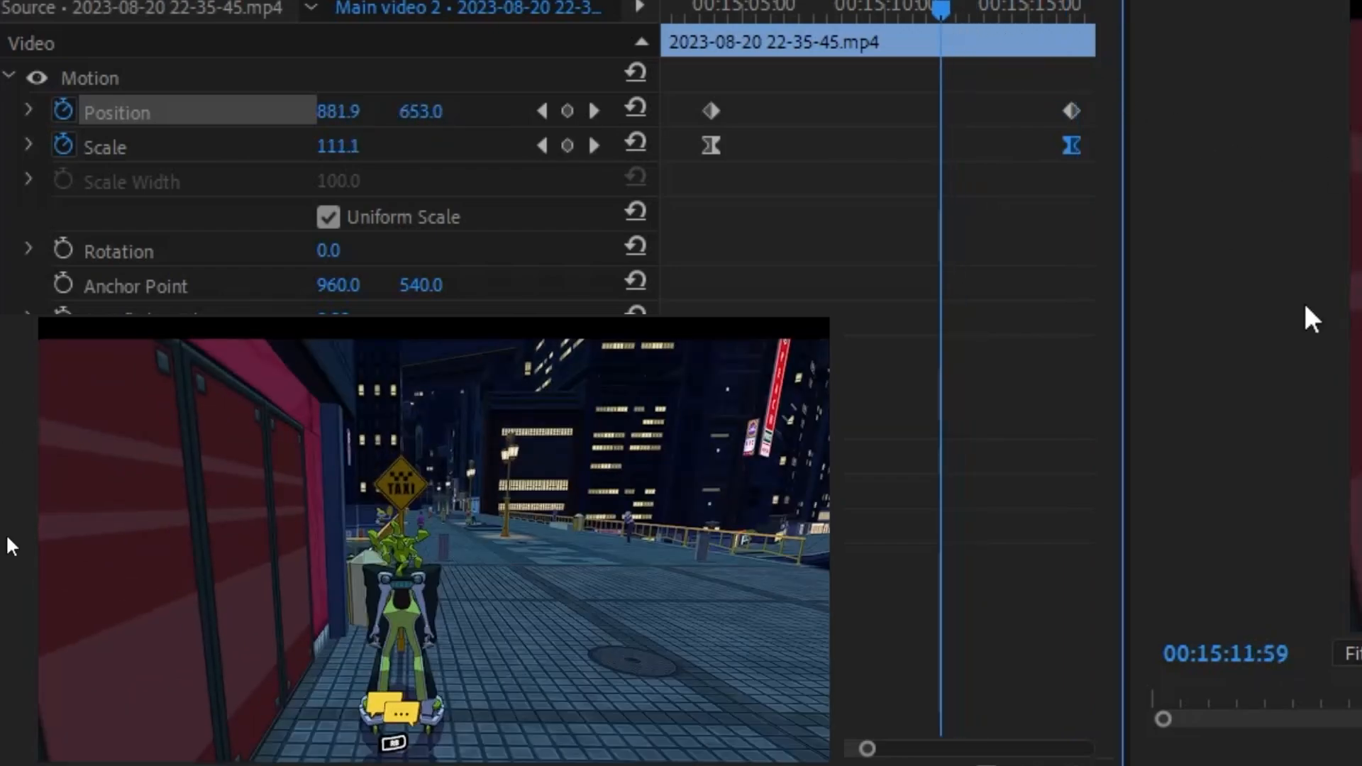
# Move the last Position and Scale keyframes together to shortly after the first pair and play back the faster move.
pyautogui.moveTo(1013, 208); pyautogui.dragTo(1097, 99)
pyautogui.moveTo(1073, 157); pyautogui.dragTo(765, 170)
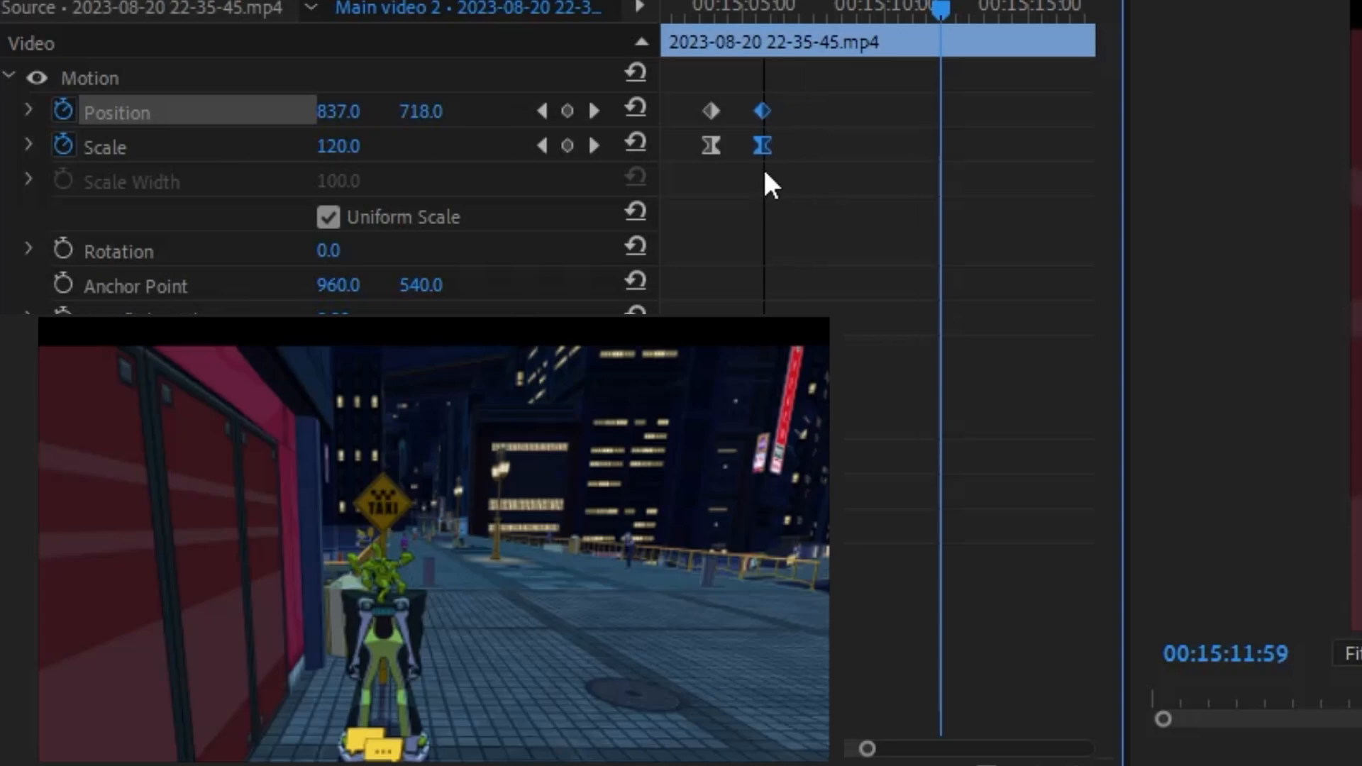
pyautogui.moveTo(708, 9); pyautogui.dragTo(711, 10)
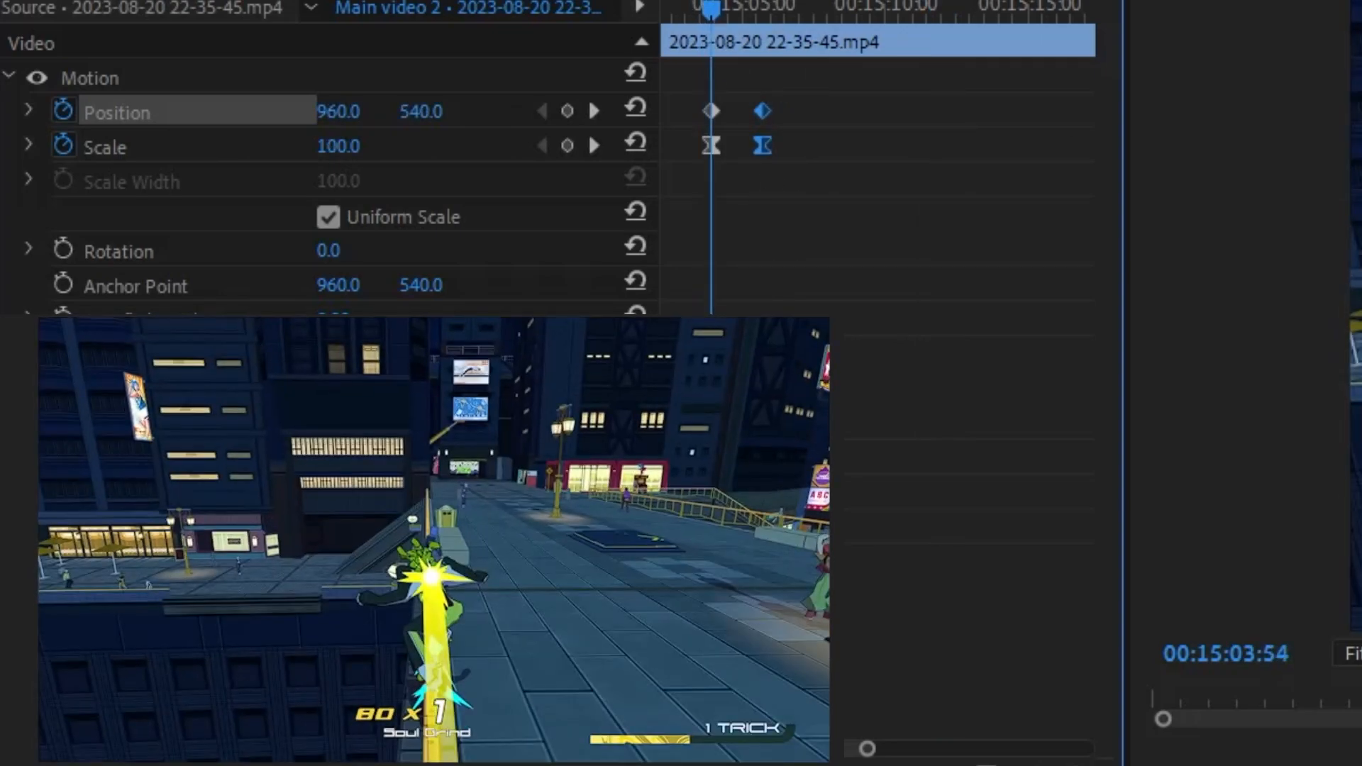
pyautogui.press('space')
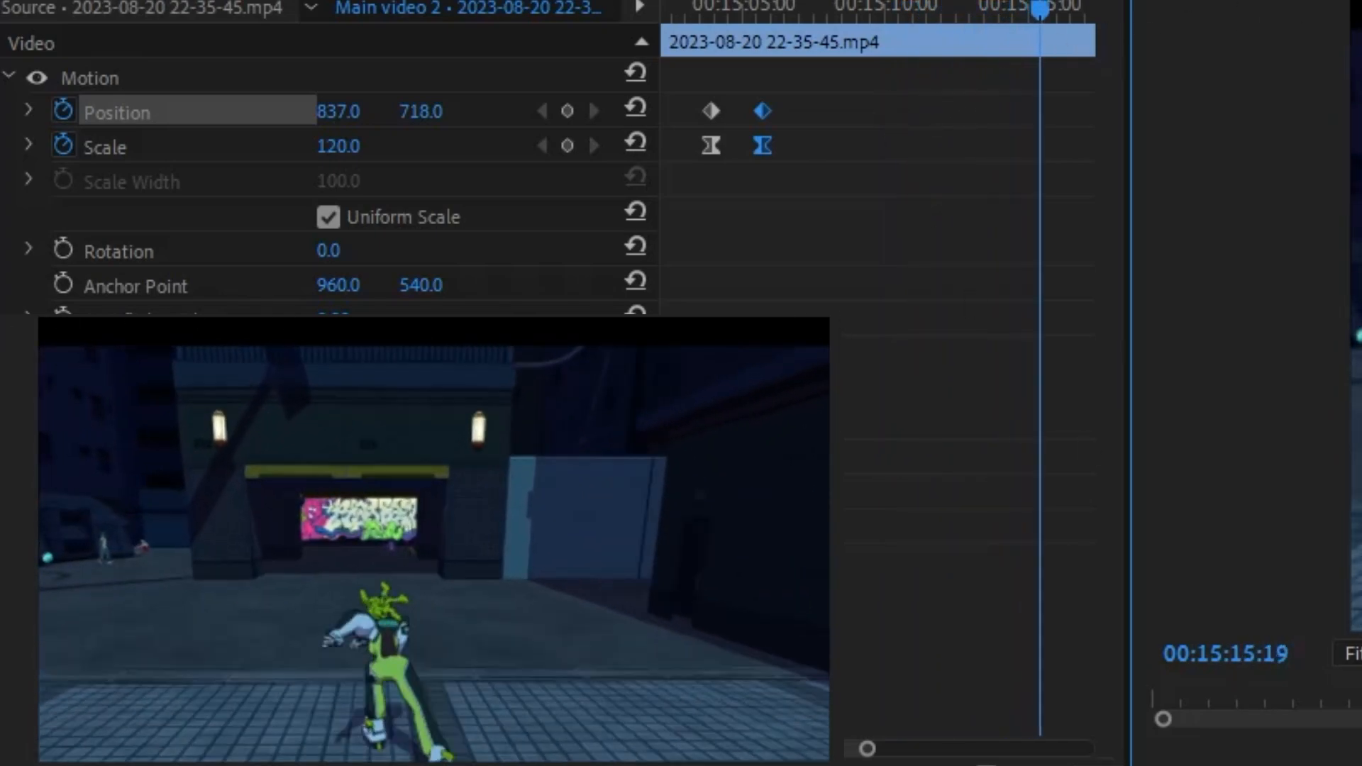
pyautogui.press('space')
# Select both Position keyframes and change their temporal interpolation to Bezier.
pyautogui.click(713, 103)
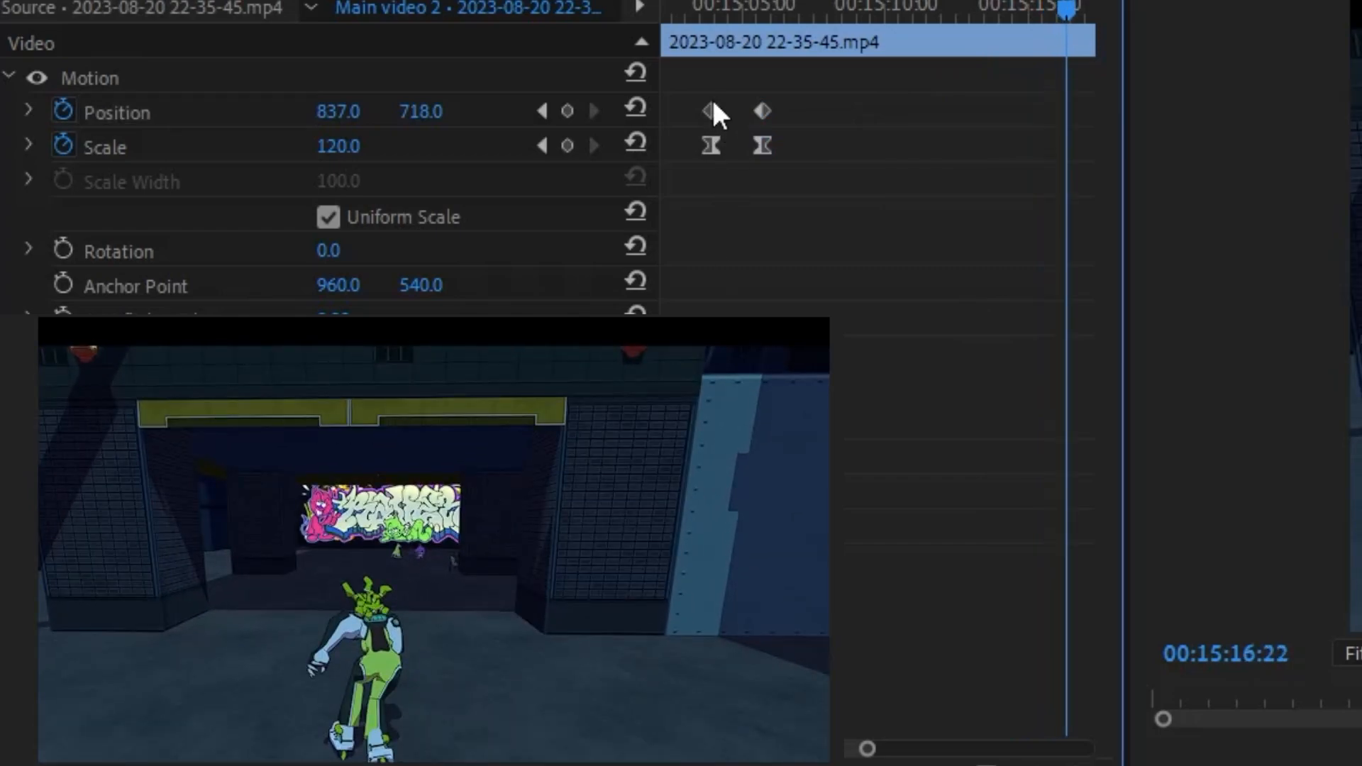
pyautogui.moveTo(790, 226); pyautogui.dragTo(689, 94)
pyautogui.click(846, 214)
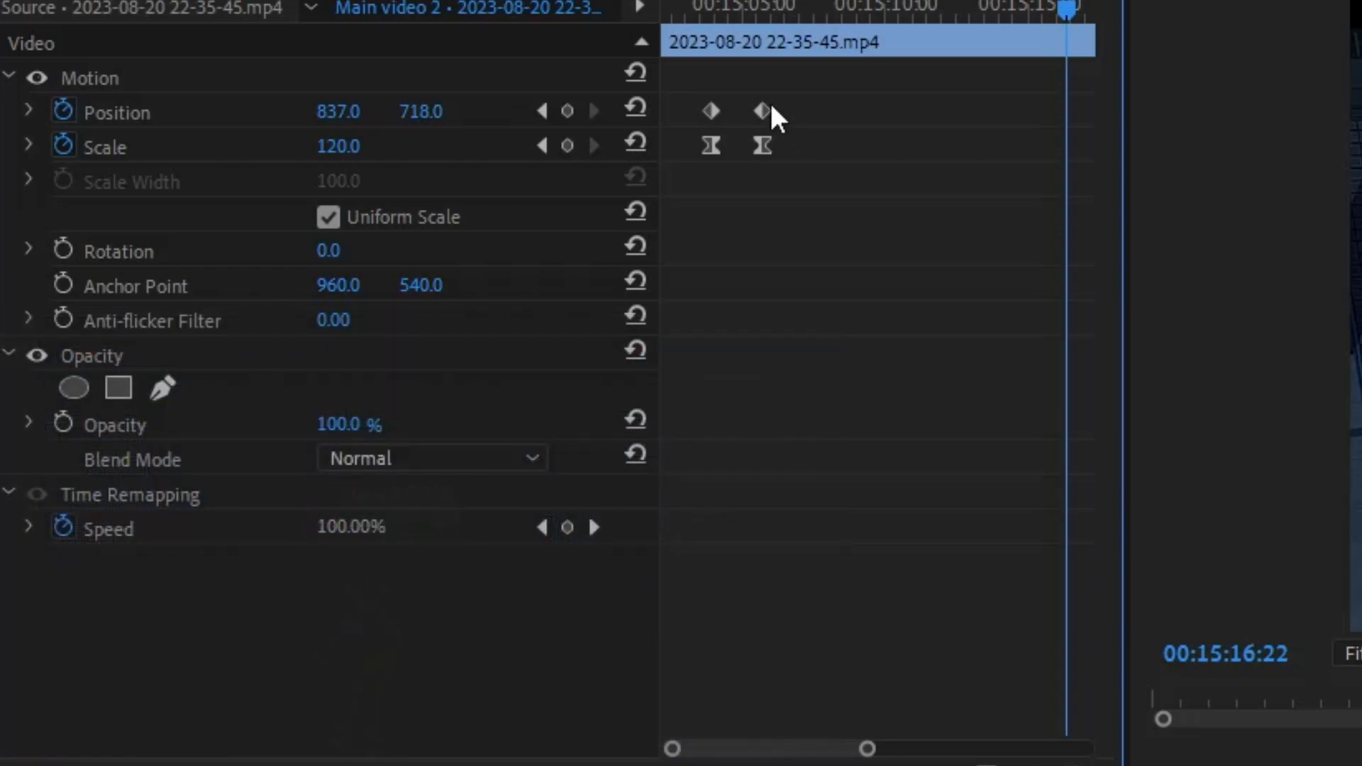
pyautogui.moveTo(789, 93); pyautogui.dragTo(708, 113)
pyautogui.rightClick(708, 113)
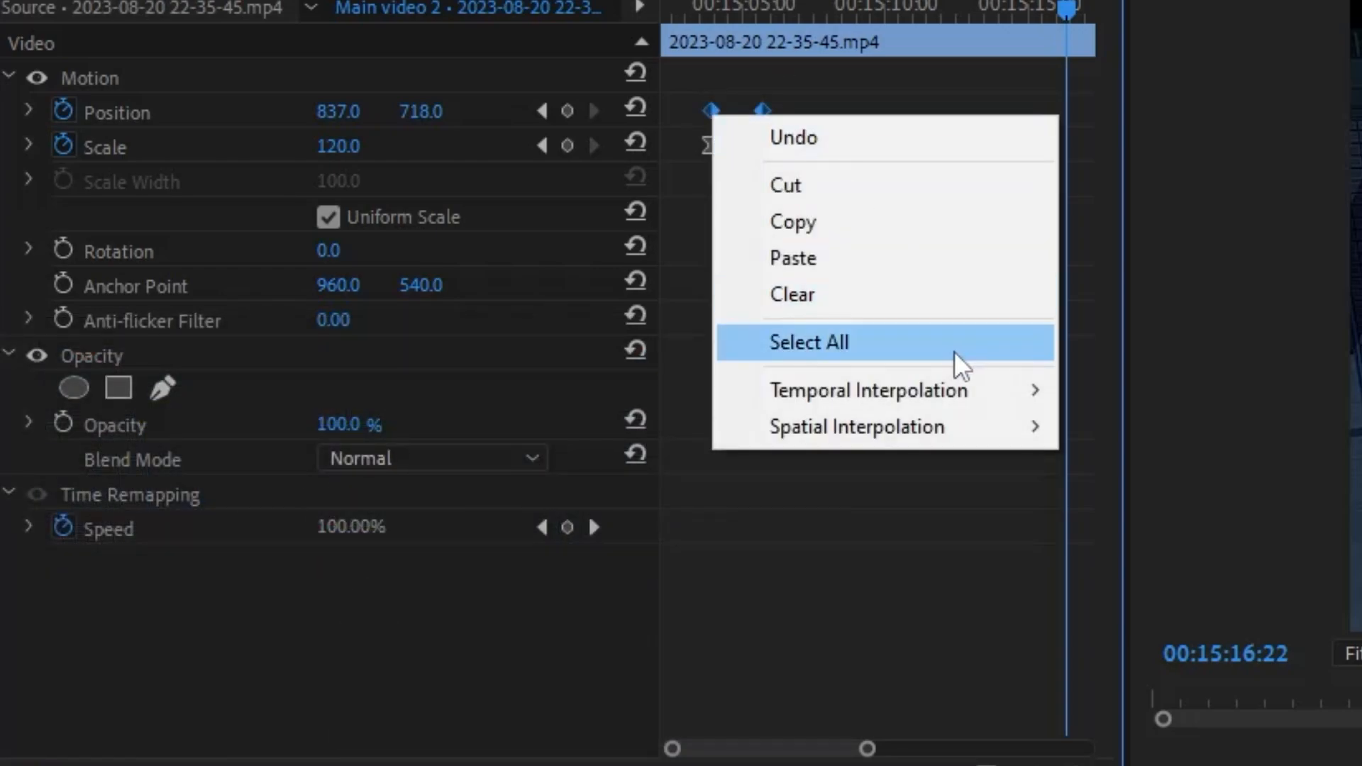
pyautogui.moveTo(937, 389)
pyautogui.click(1128, 426)
# Play the smoothed move from the first keyframes and set the last Position keyframe's vertical value to 585.
pyautogui.moveTo(712, 7); pyautogui.dragTo(737, 6)
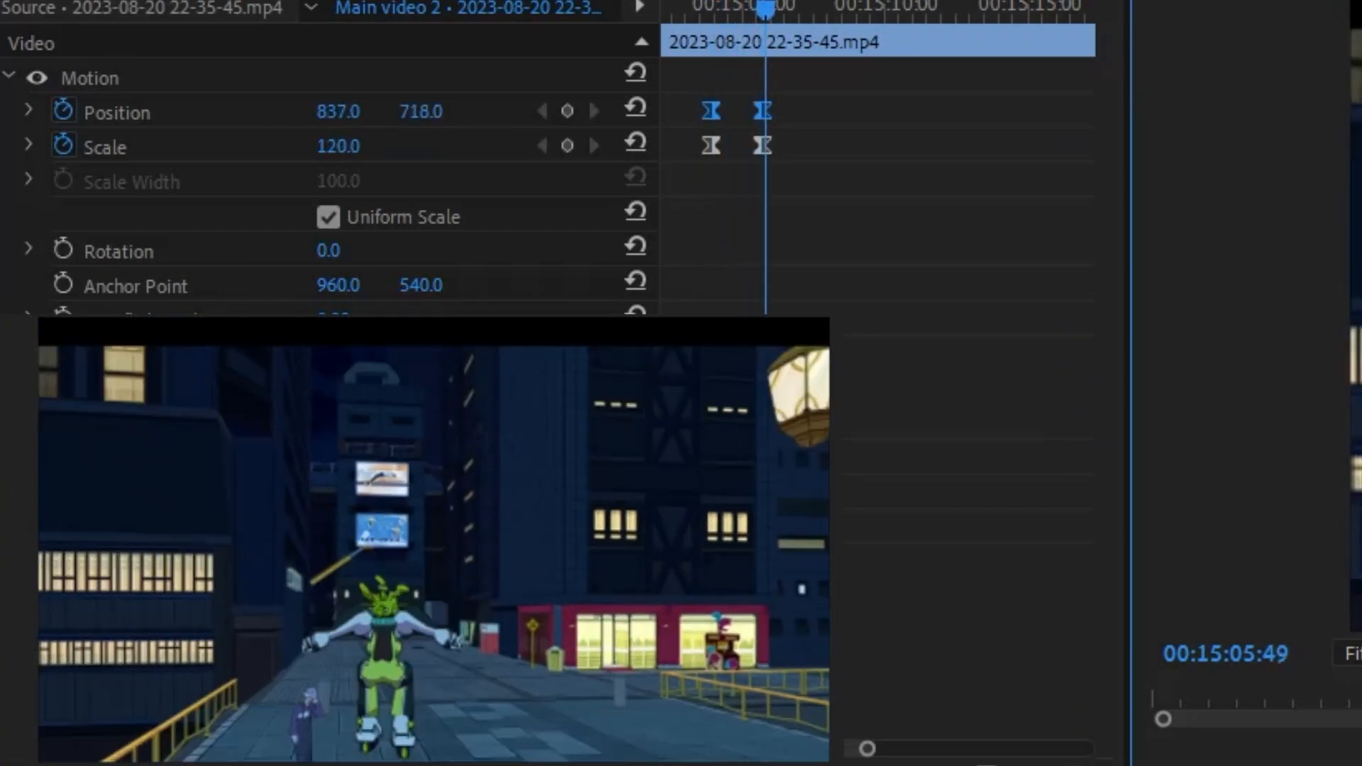
pyautogui.press('space')
pyautogui.click(543, 145)
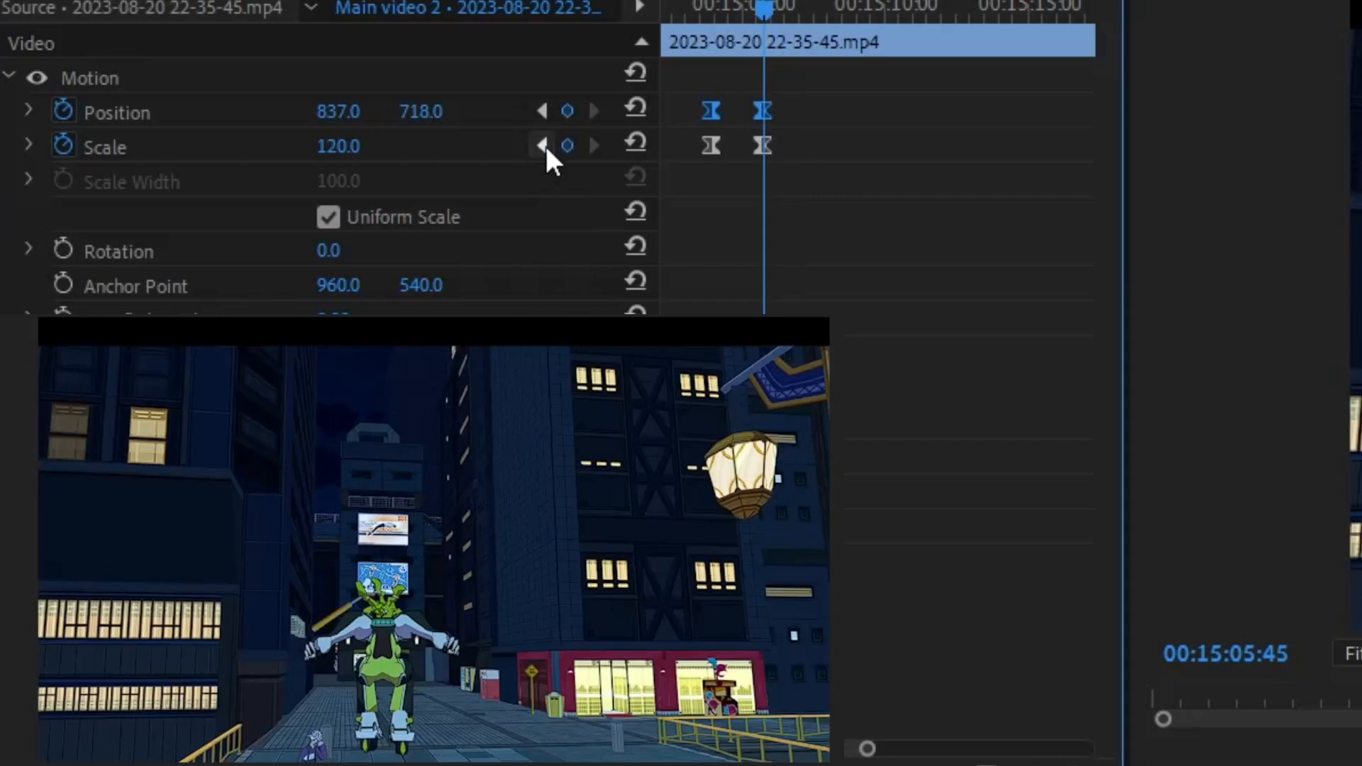
pyautogui.moveTo(405, 127); pyautogui.dragTo(310, 128)
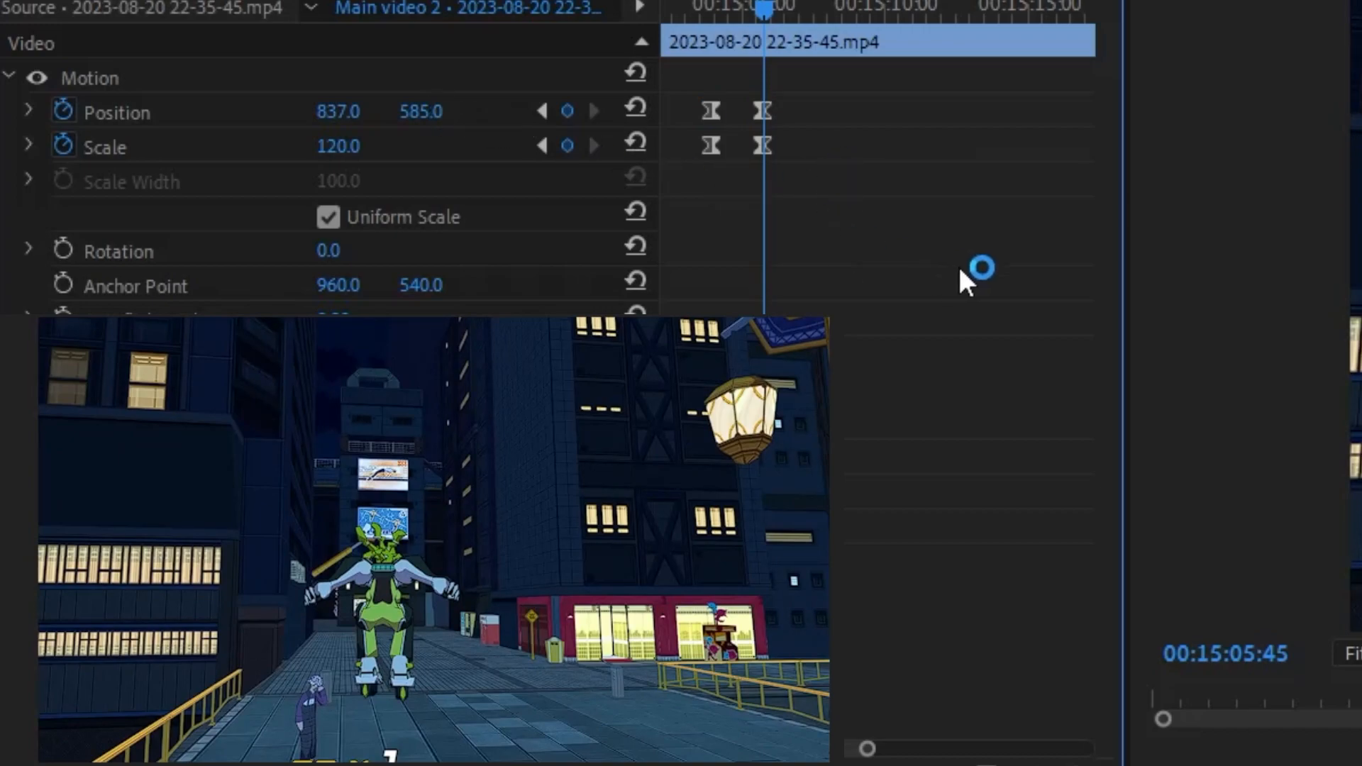
# Apply Ease In to the last Position and Scale keyframes and Ease Out to the first pair.
pyautogui.moveTo(819, 178); pyautogui.dragTo(767, 108)
pyautogui.rightClick(765, 101)
pyautogui.moveTo(901, 385)
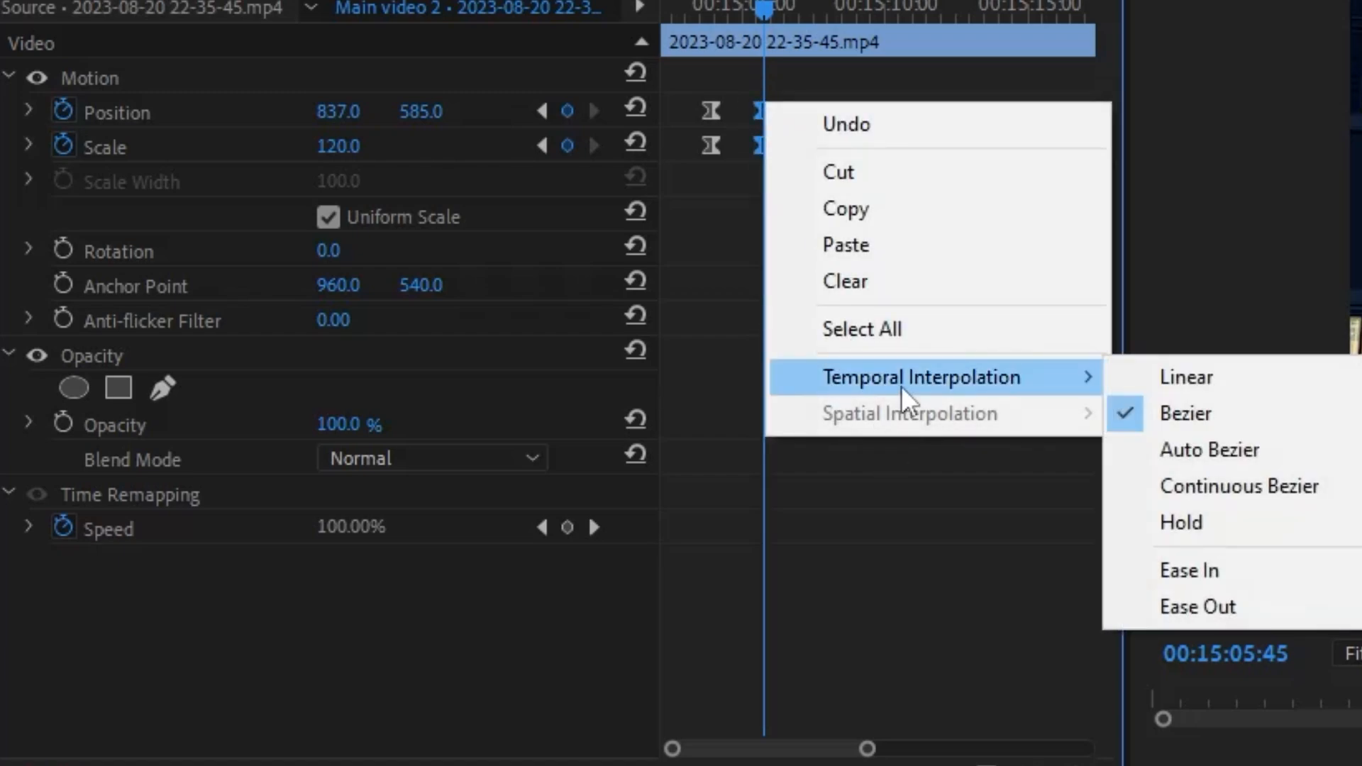
pyautogui.click(1206, 568)
pyautogui.moveTo(688, 72); pyautogui.dragTo(731, 171)
pyautogui.rightClick(725, 168)
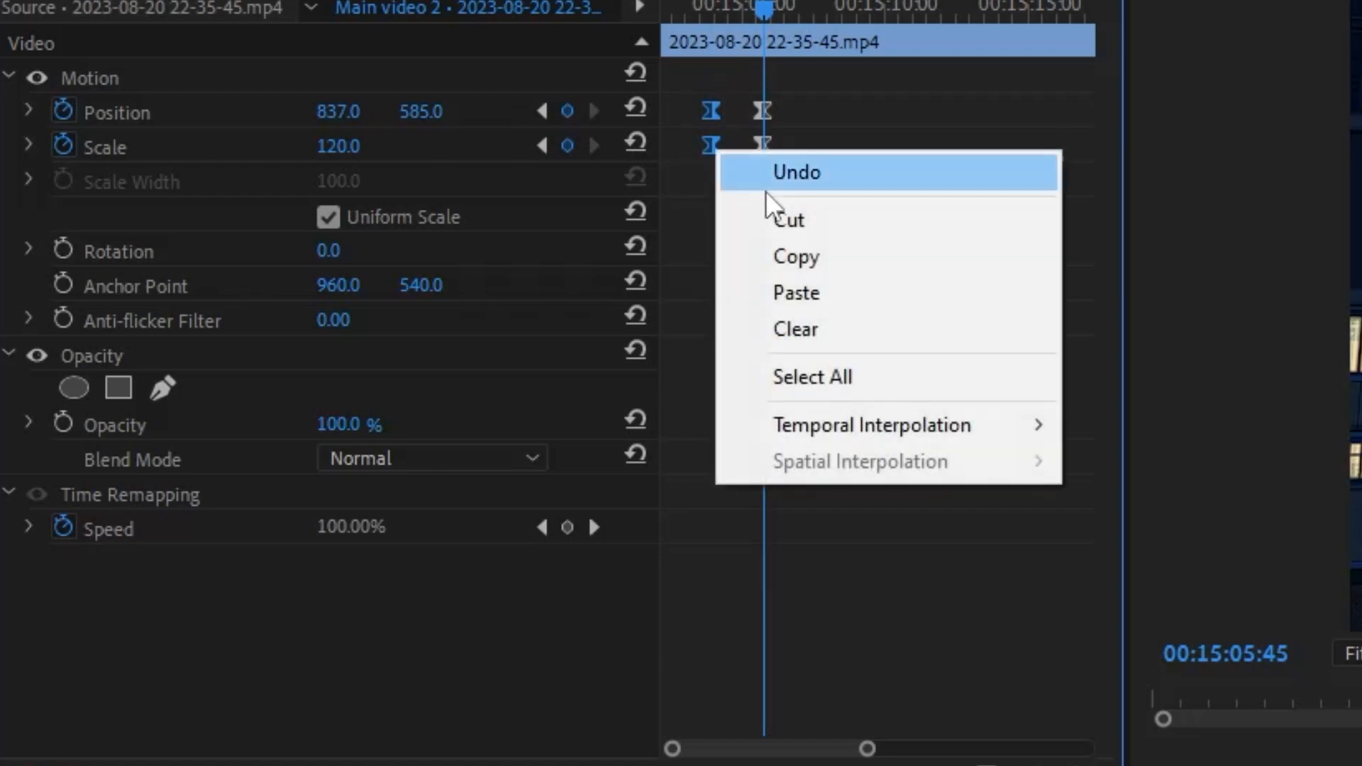
pyautogui.moveTo(935, 428)
pyautogui.click(1148, 643)
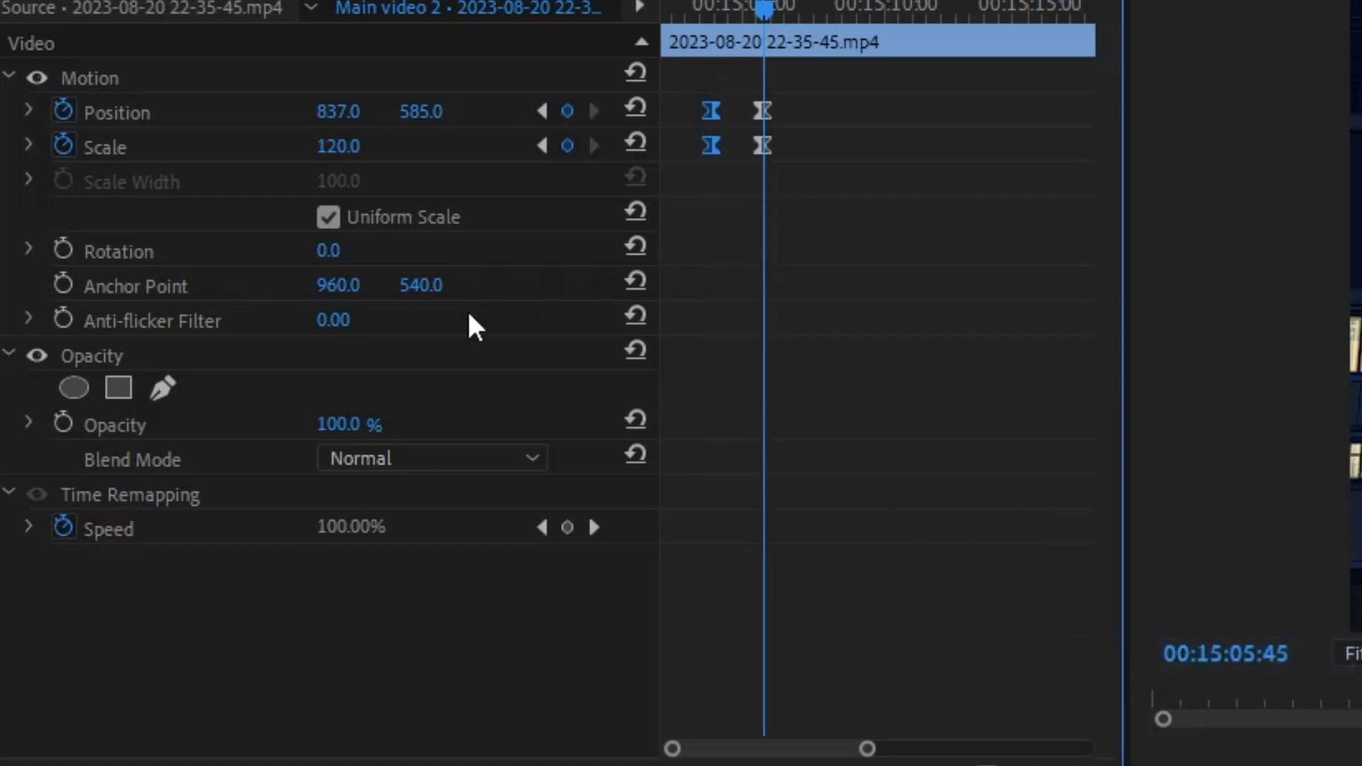
# Reshape the Position velocity graph to start slowly and peak at the last keyframe, and play the clip to check it.
pyautogui.click(28, 111)
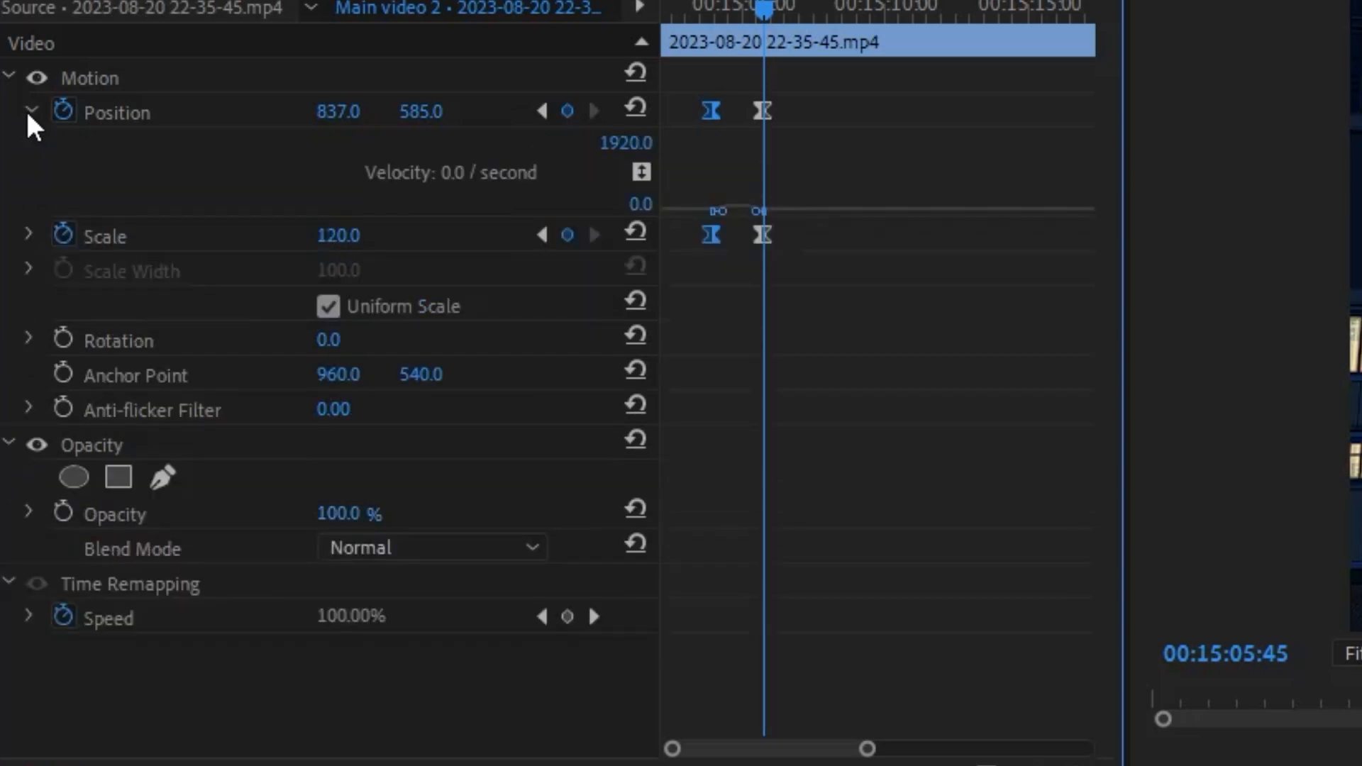
pyautogui.moveTo(873, 752); pyautogui.dragTo(820, 757)
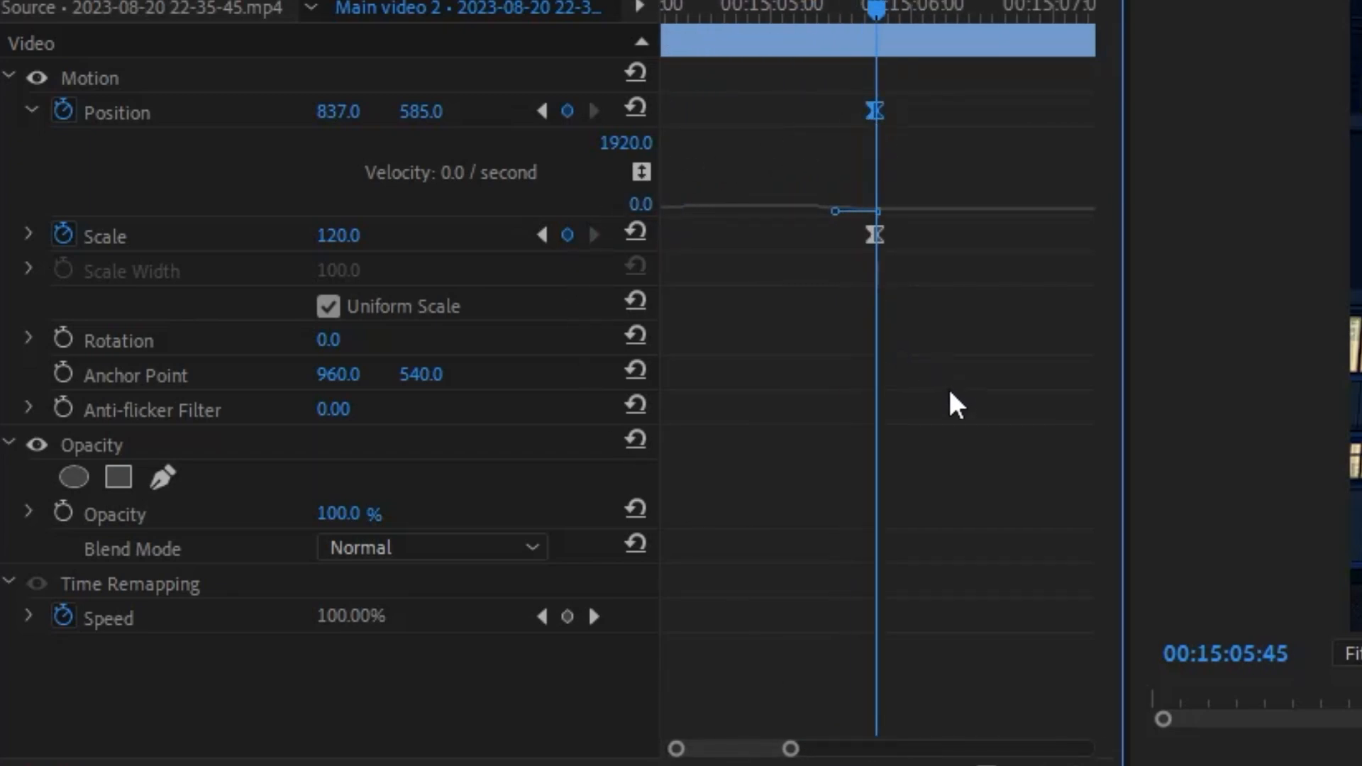
pyautogui.moveTo(760, 751); pyautogui.dragTo(803, 753)
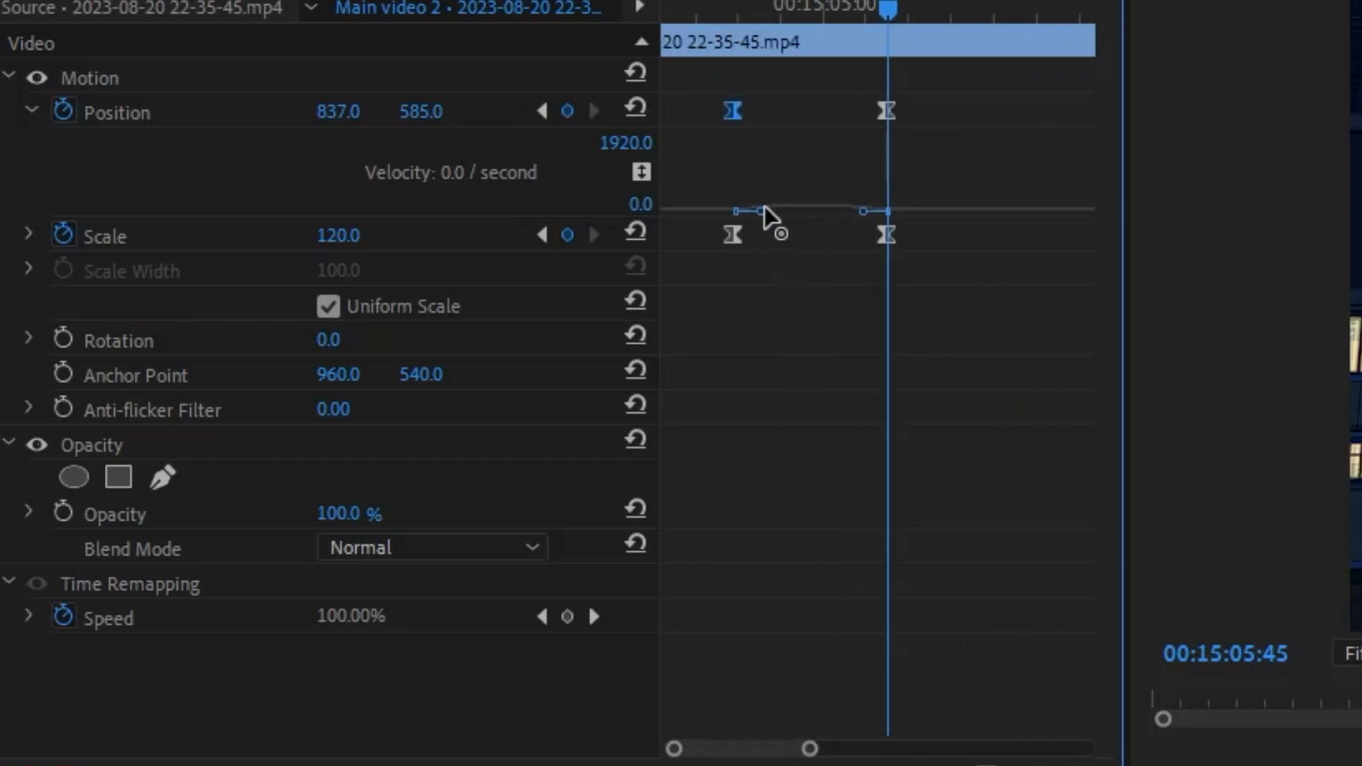
pyautogui.moveTo(767, 207); pyautogui.dragTo(812, 222)
pyautogui.moveTo(895, 142); pyautogui.dragTo(892, 154)
pyautogui.moveTo(746, 20); pyautogui.dragTo(724, 30)
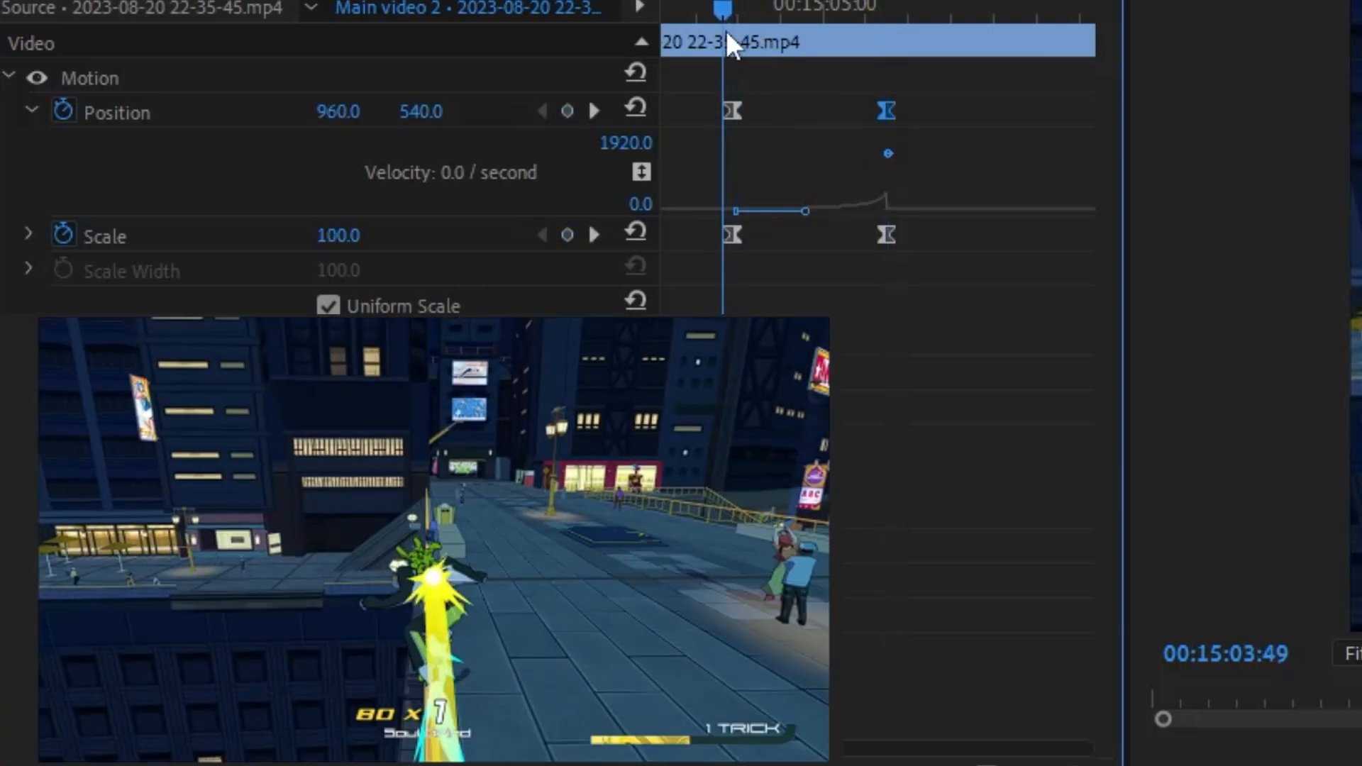
pyautogui.press('space')
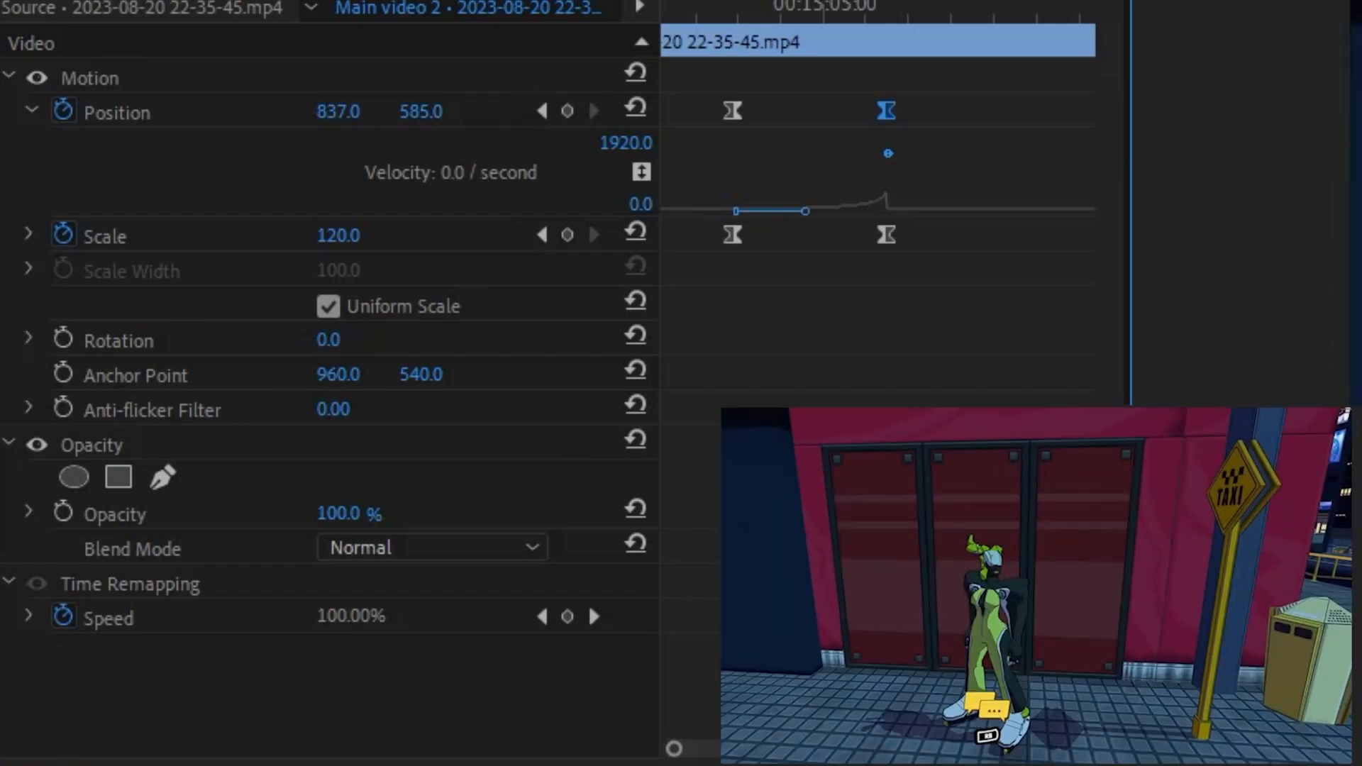
# Enable Rotation keyframing at the first keyframes, set Rotation to 360 at the last Scale keyframe, and play back the rotation.
pyautogui.click(543, 111)
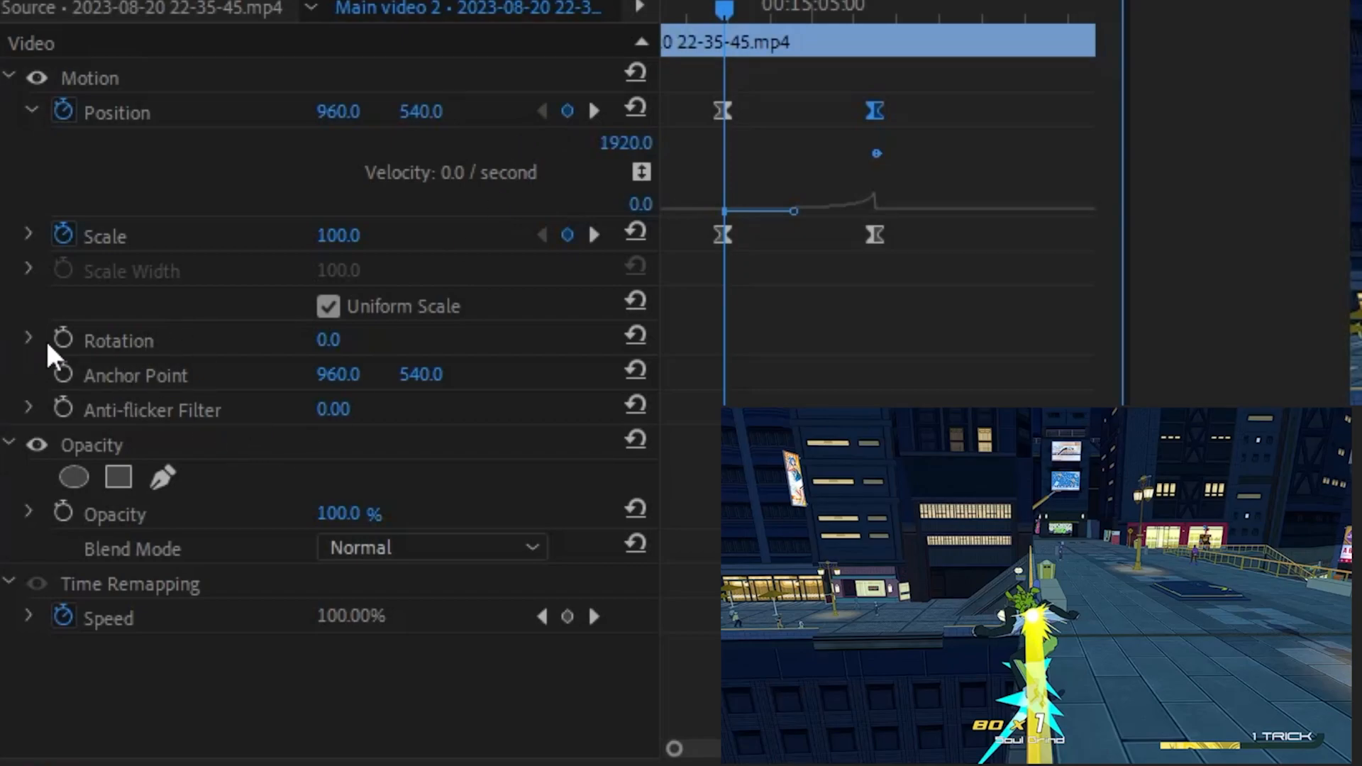
pyautogui.click(63, 339)
pyautogui.click(592, 237)
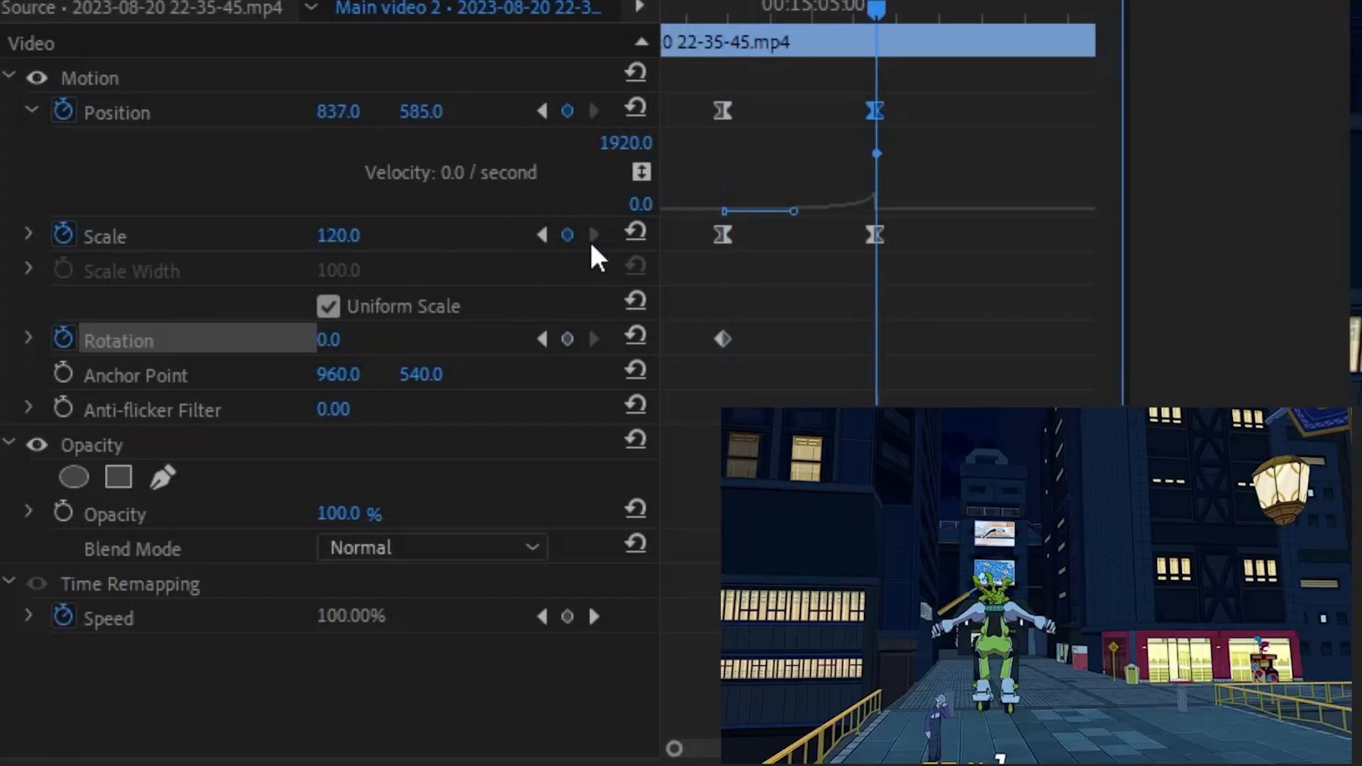
pyautogui.click(354, 335)
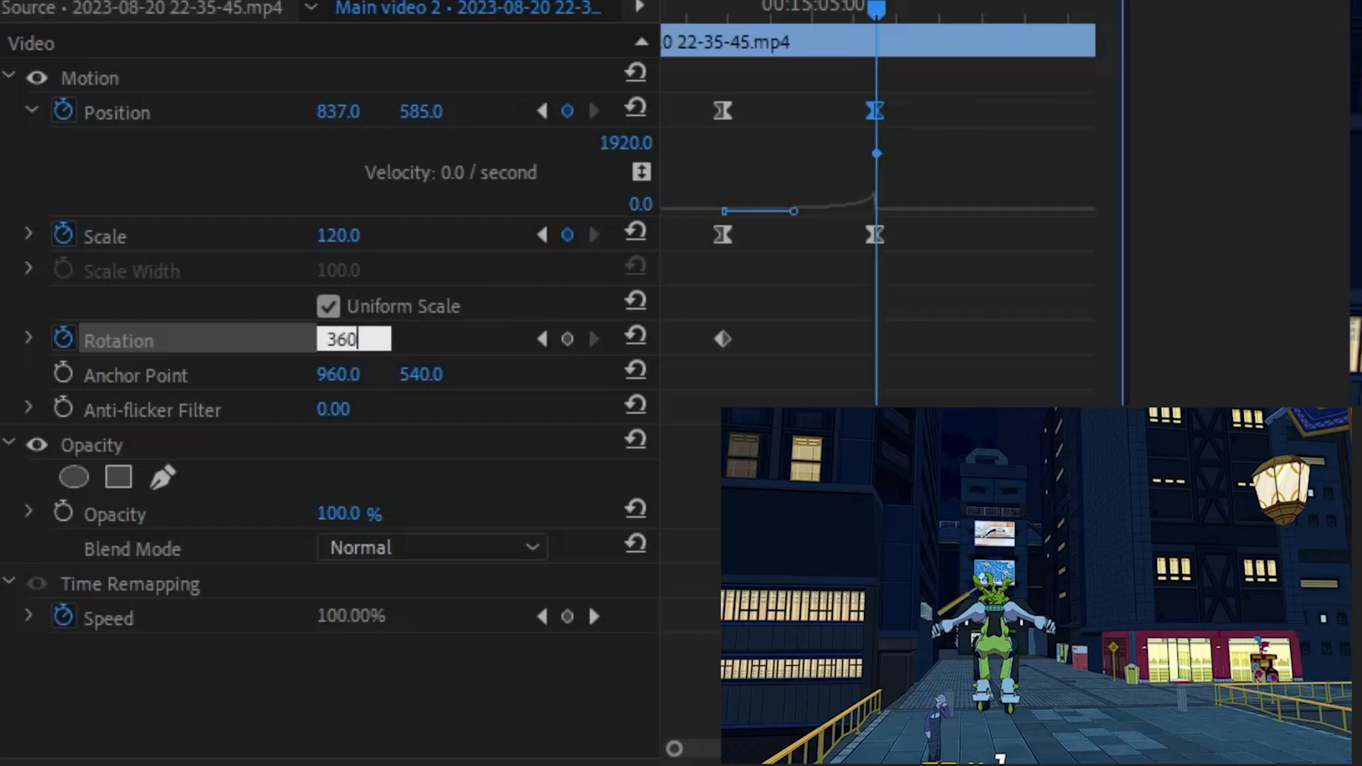
pyautogui.press('Return')
pyautogui.click(719, 7)
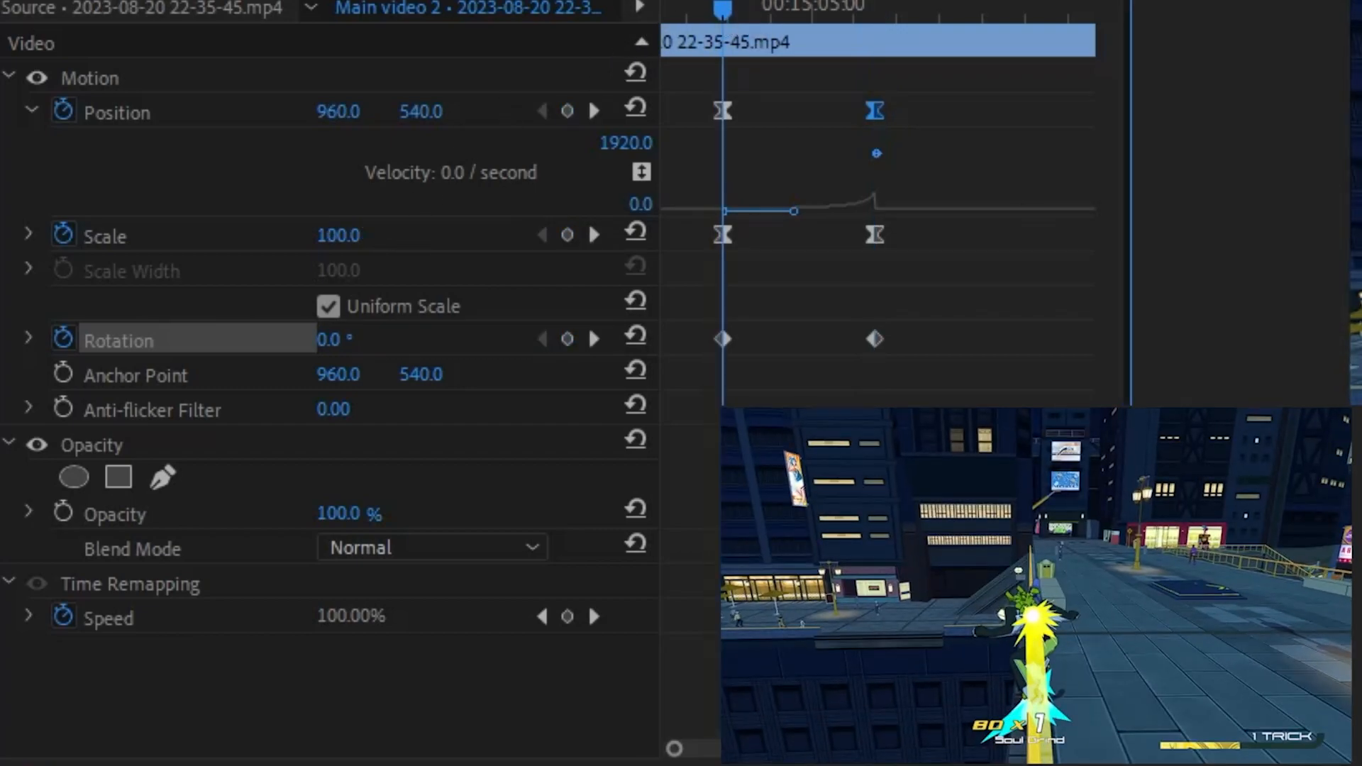
pyautogui.press('space')
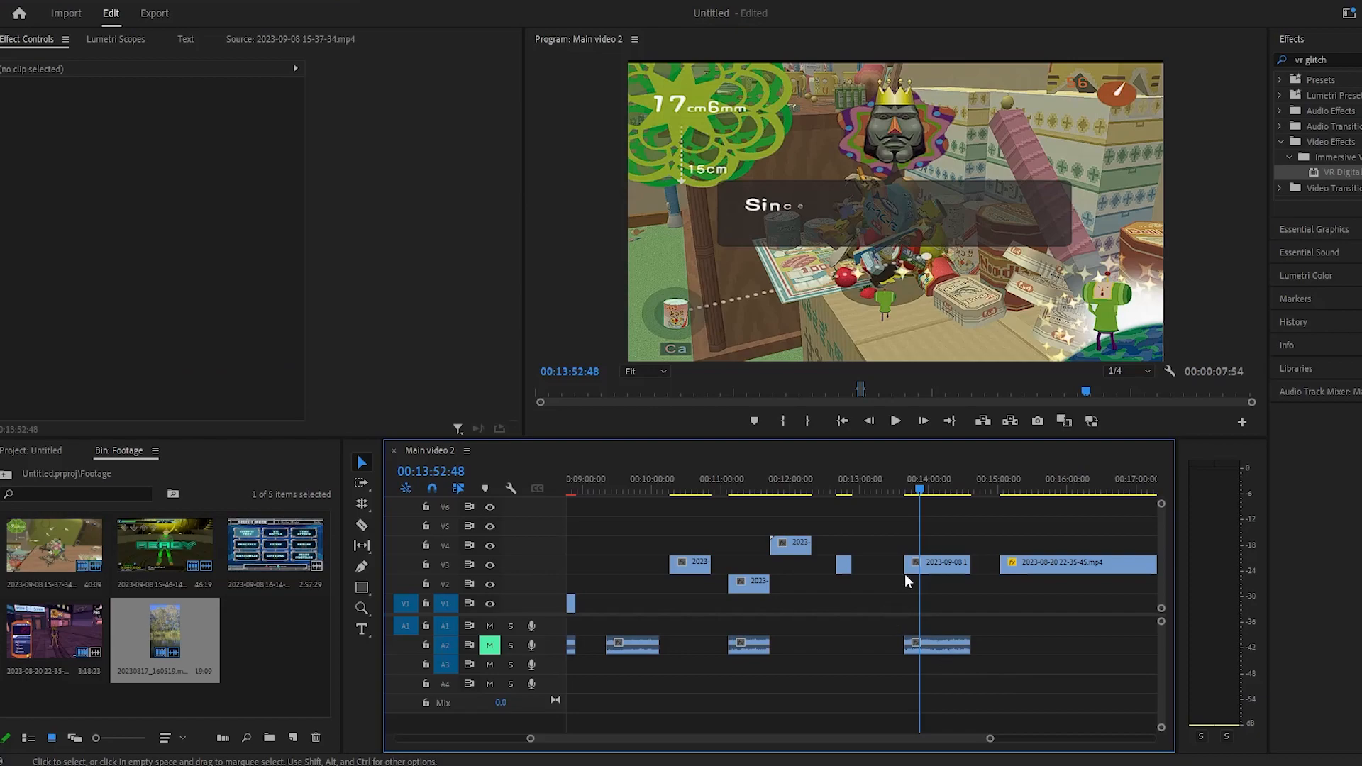
pyautogui.click(917, 569)
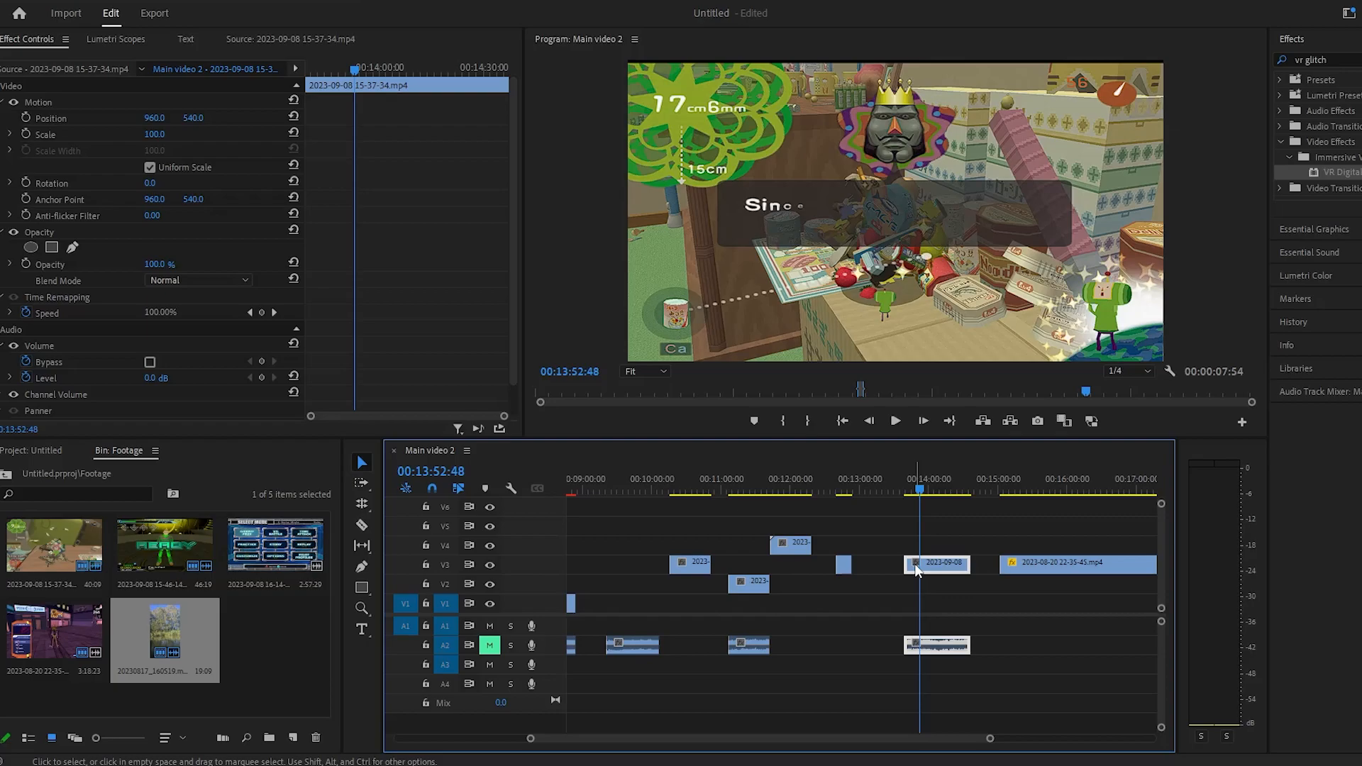
pyautogui.moveTo(1031, 566); pyautogui.dragTo(954, 588)
pyautogui.click(986, 489)
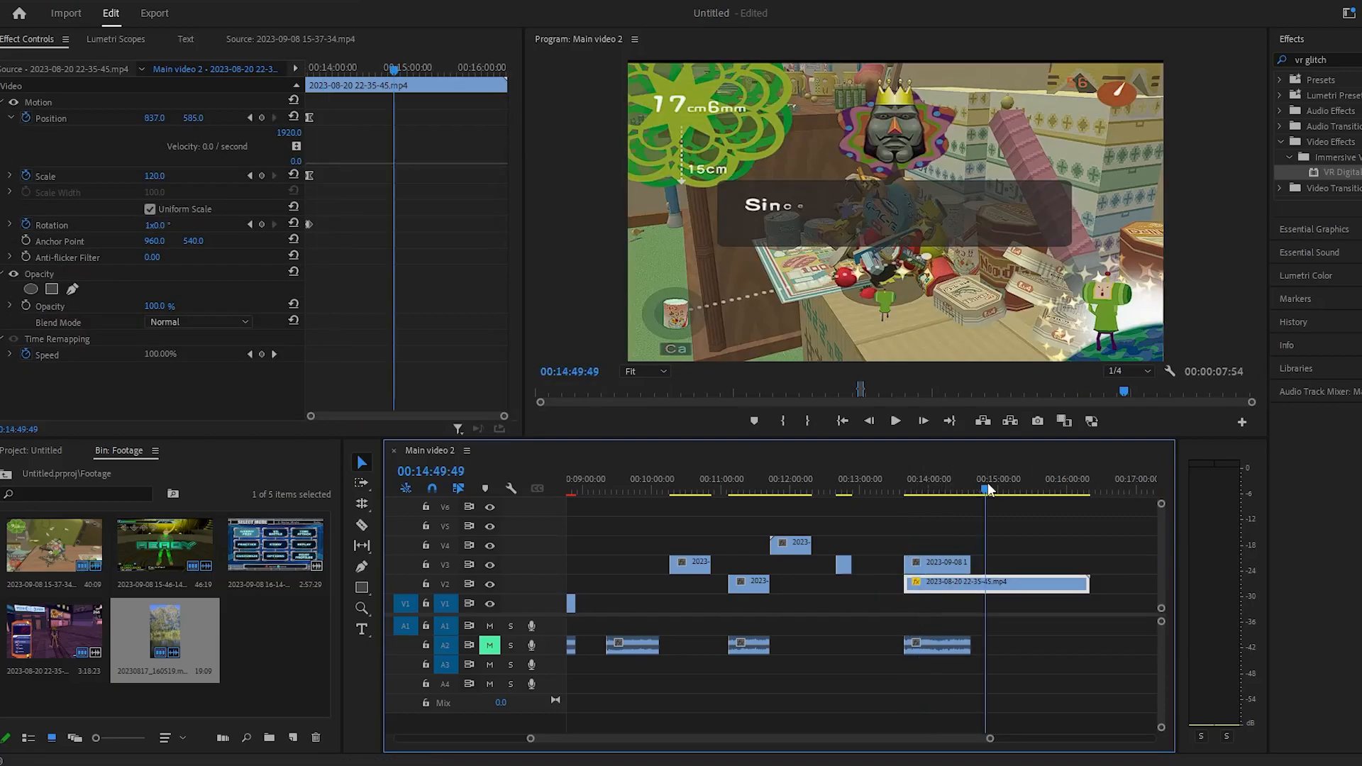
pyautogui.click(936, 489)
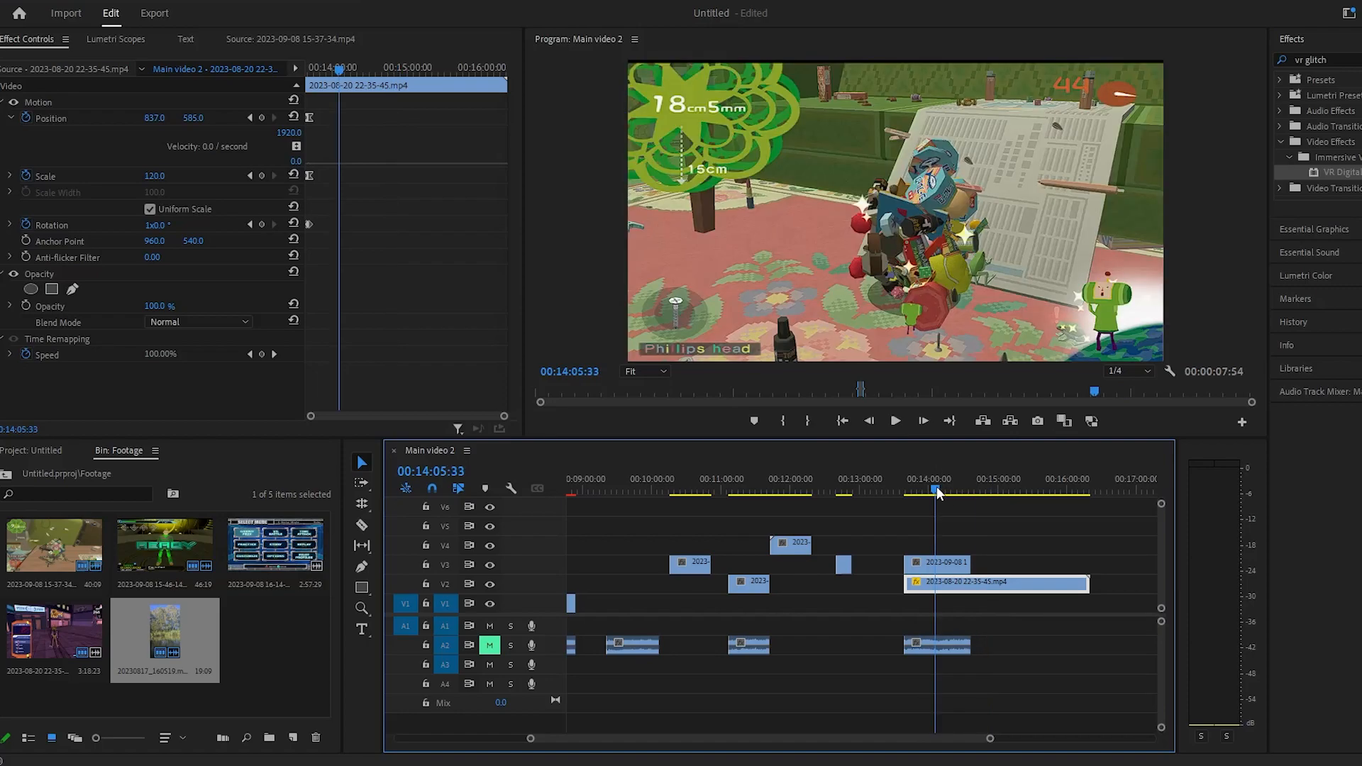
# Add an ellipse opacity mask to the 2023-09-08 clip on V3 and enlarge and reposition it around the rolling ball.
pyautogui.click(931, 566)
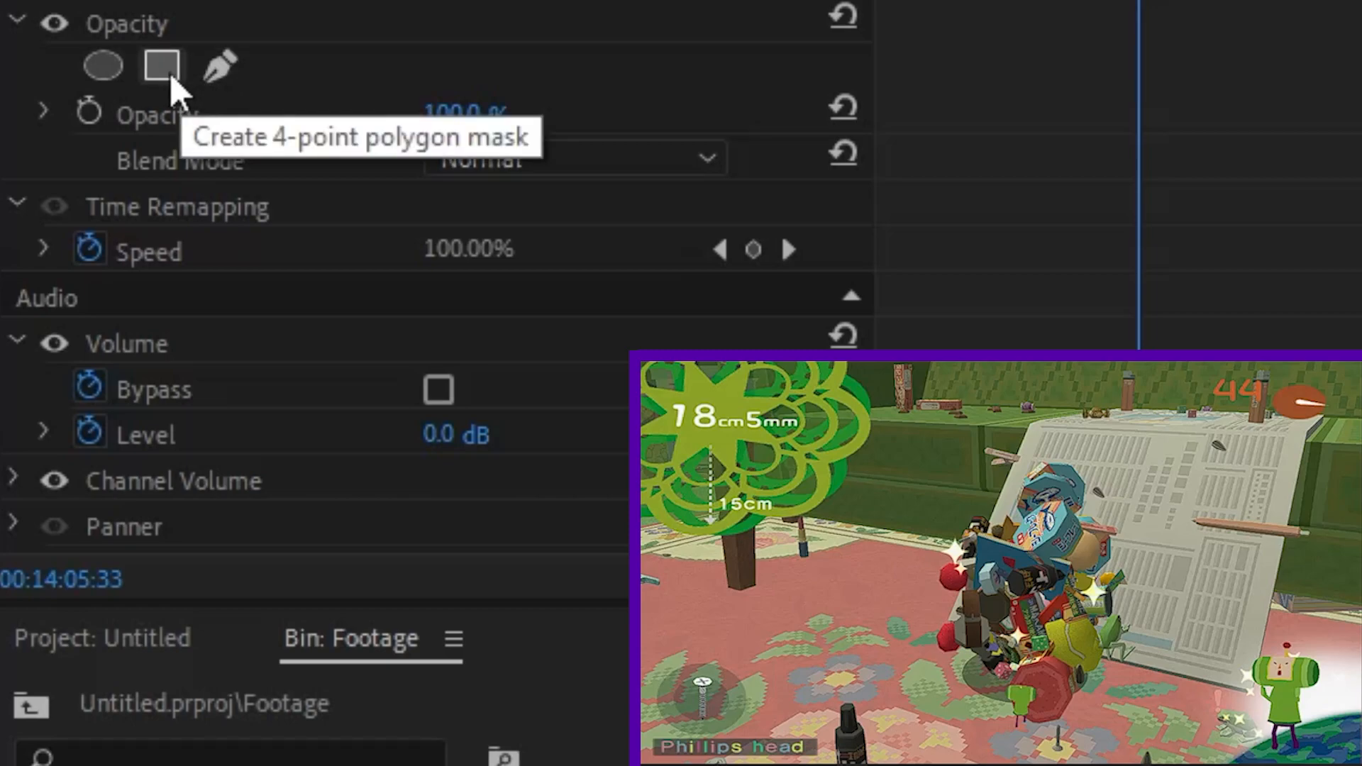
pyautogui.click(103, 62)
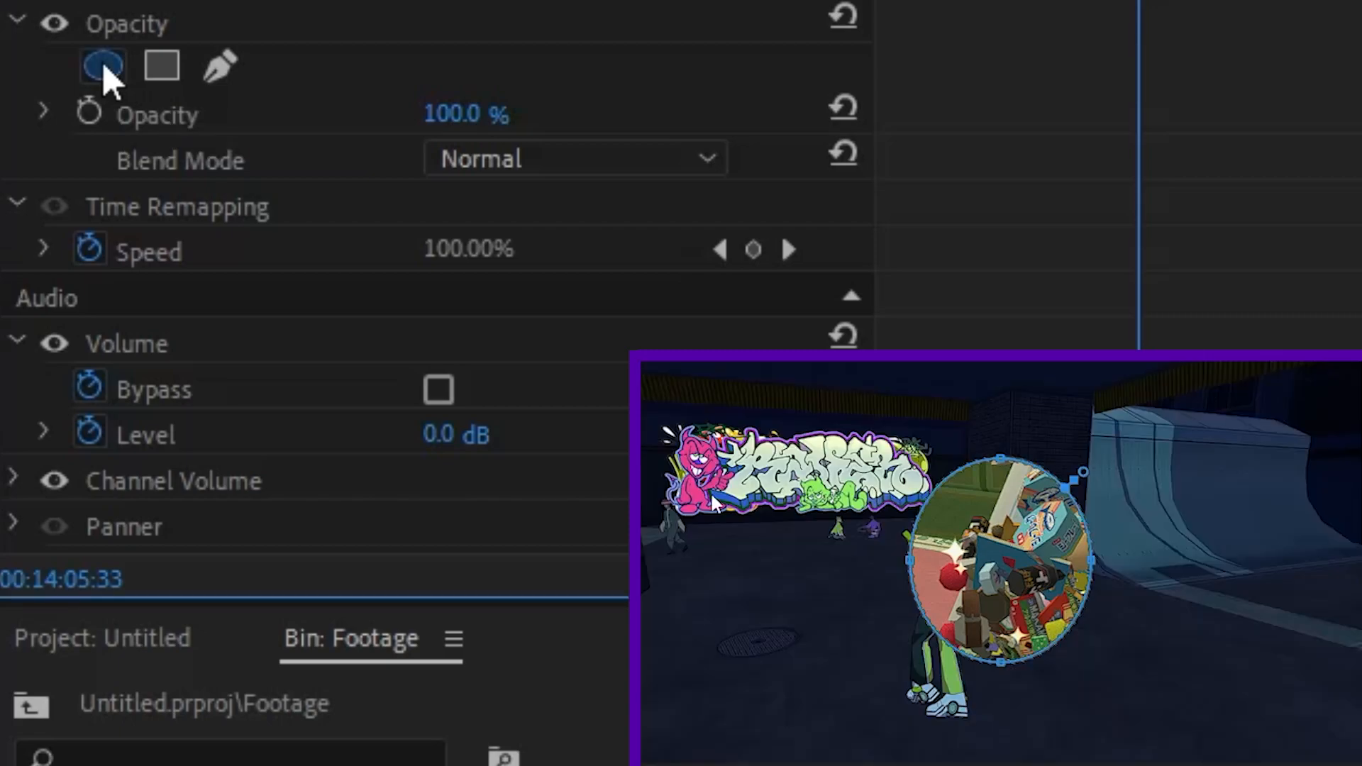
pyautogui.moveTo(1037, 565); pyautogui.dragTo(1038, 643)
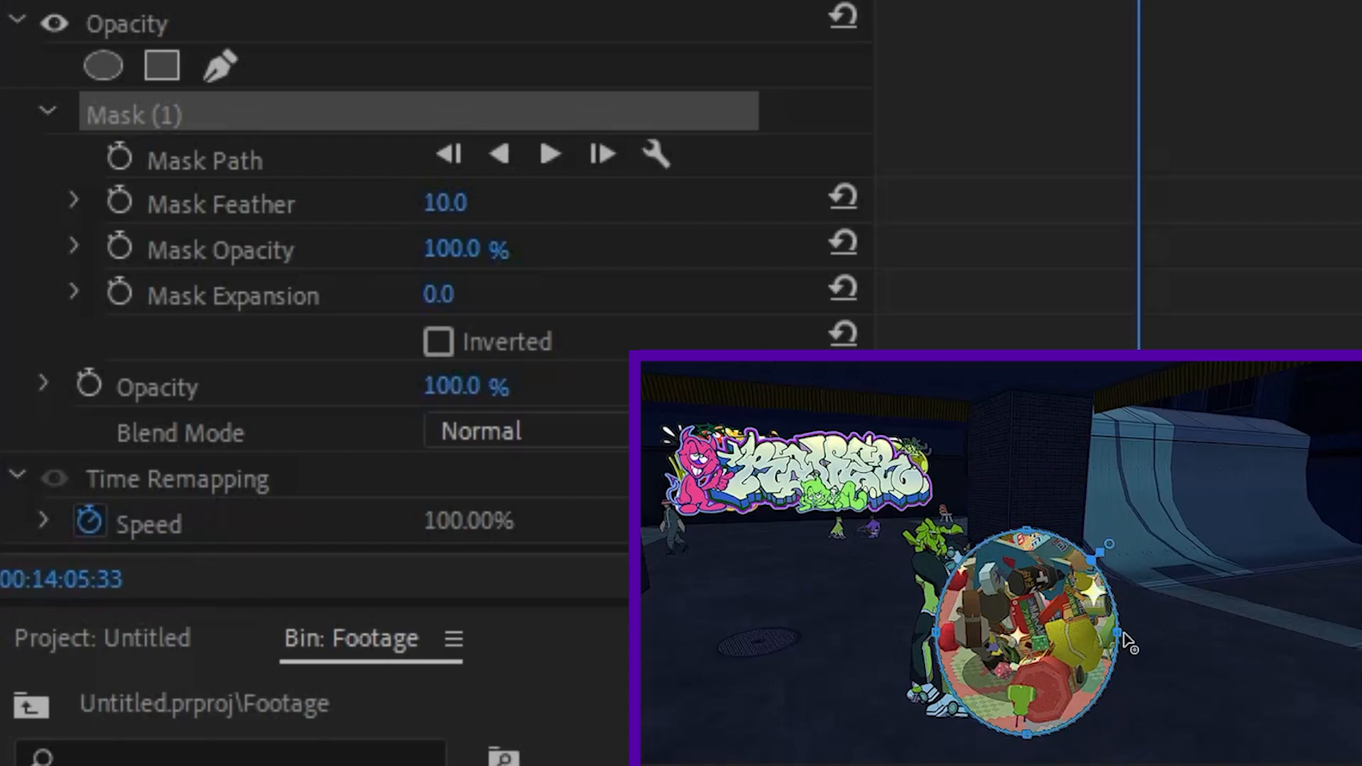
pyautogui.moveTo(1119, 635); pyautogui.dragTo(1170, 639)
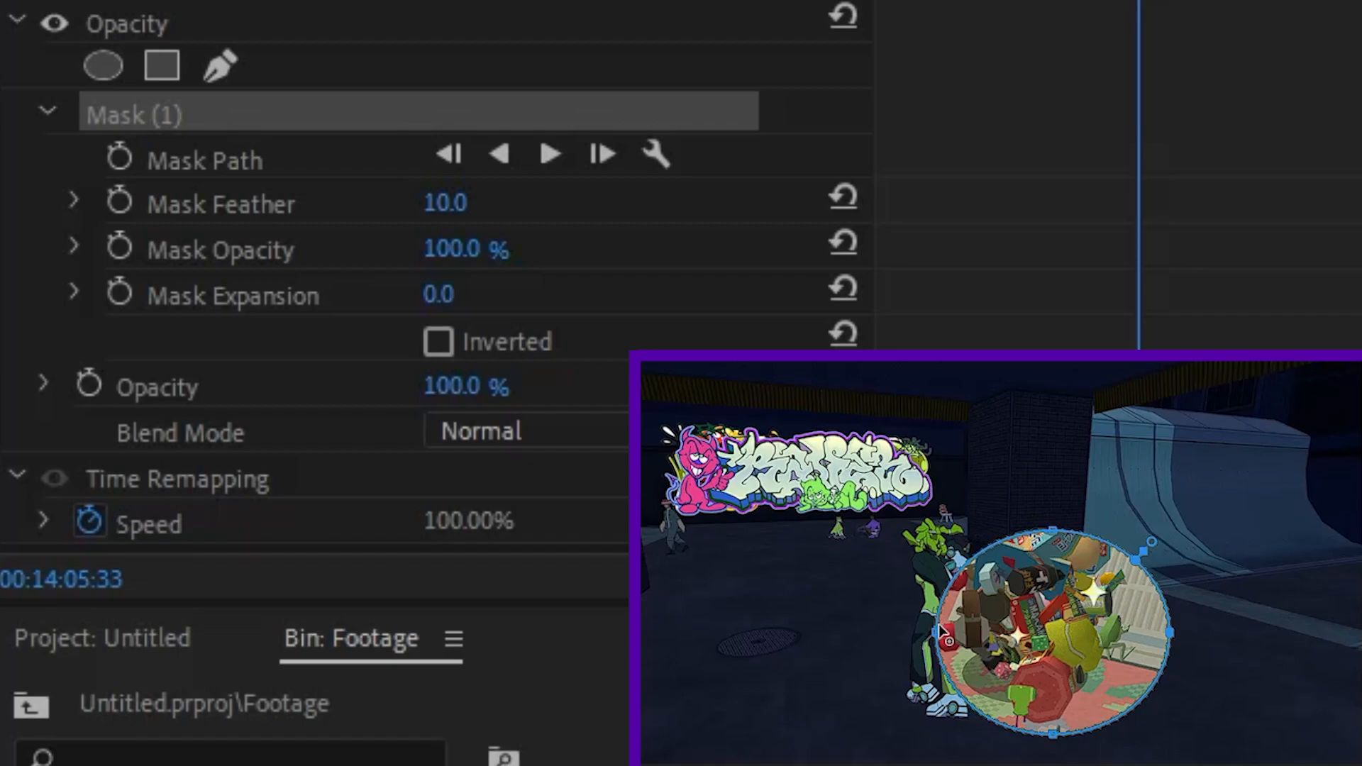
pyautogui.moveTo(936, 633); pyautogui.dragTo(912, 632)
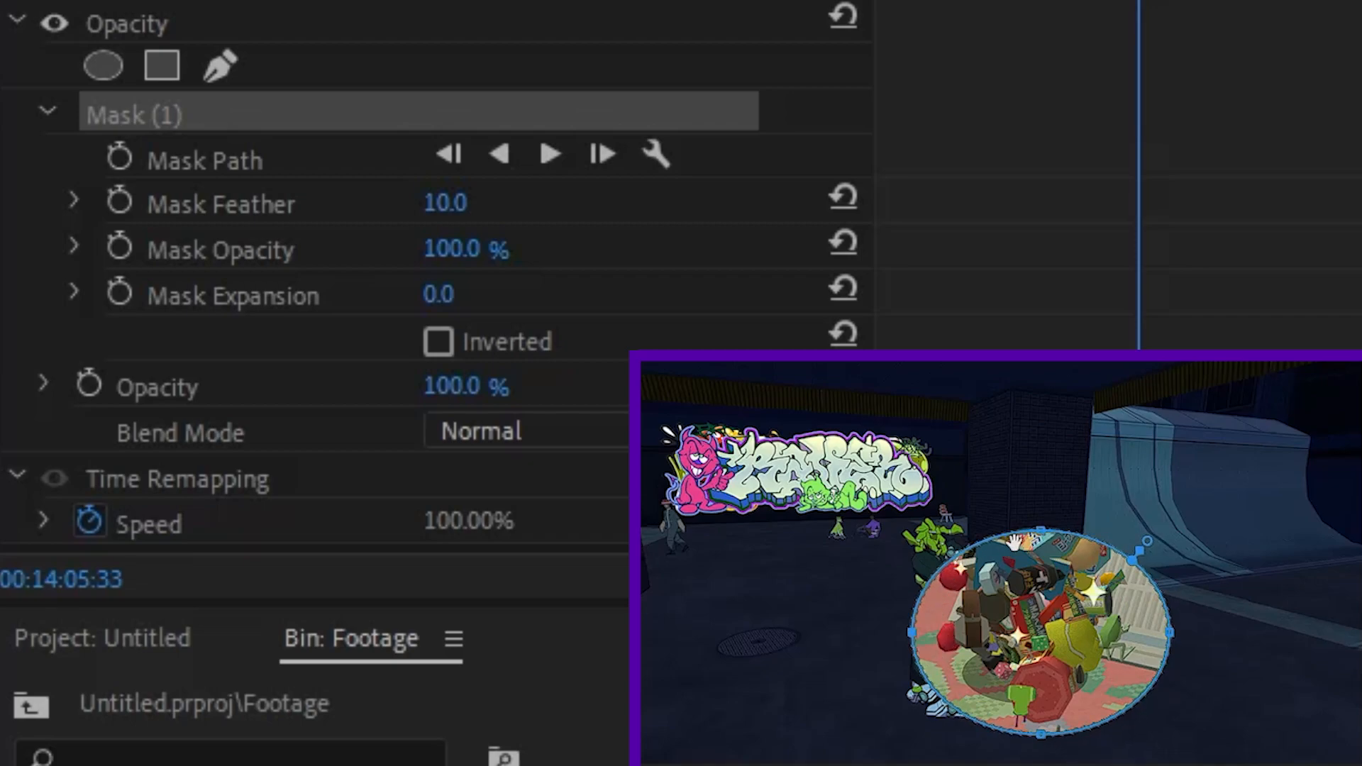
pyautogui.moveTo(1038, 532); pyautogui.dragTo(1040, 472)
pyautogui.moveTo(1040, 568); pyautogui.dragTo(1031, 575)
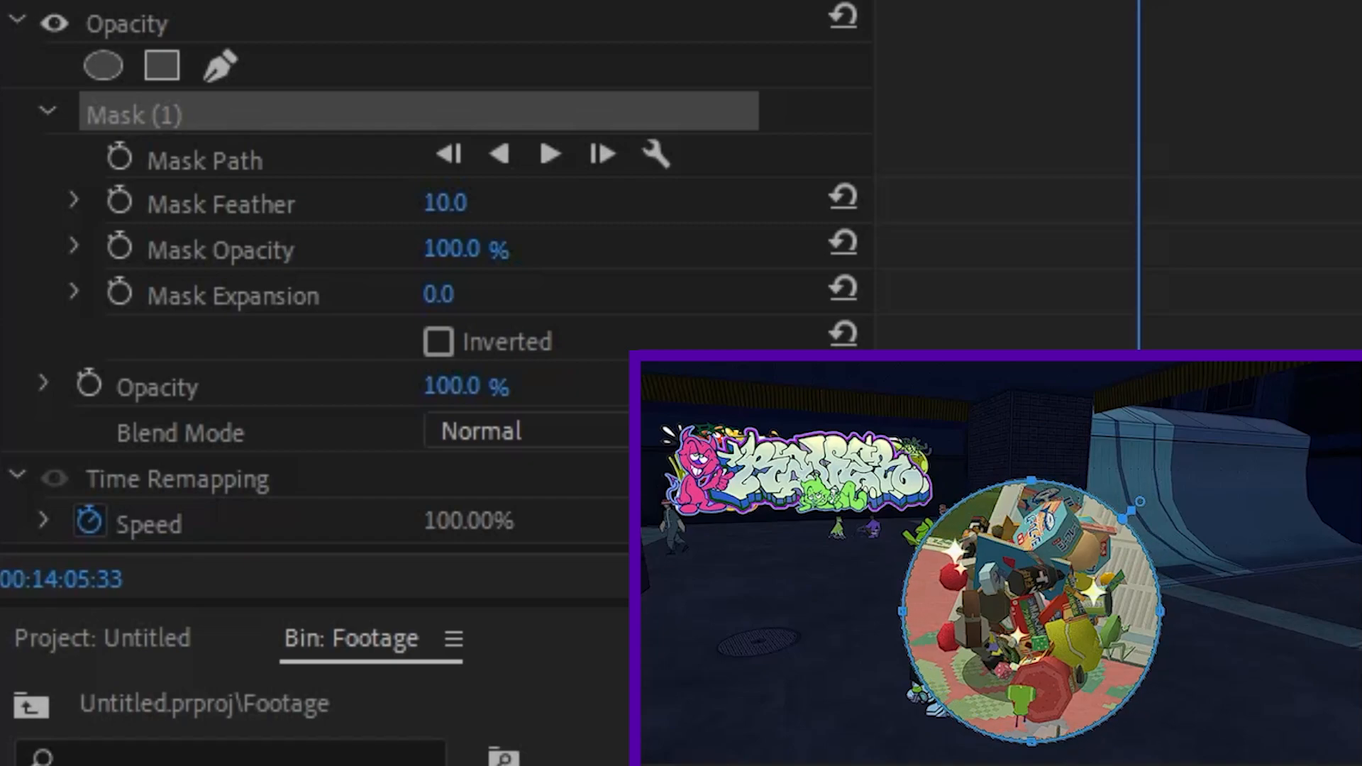
# Move the masked clip so its circle sits in the frame's upper-left corner and play back the overlay.
pyautogui.click(1007, 613)
pyautogui.moveTo(1041, 637); pyautogui.dragTo(780, 526)
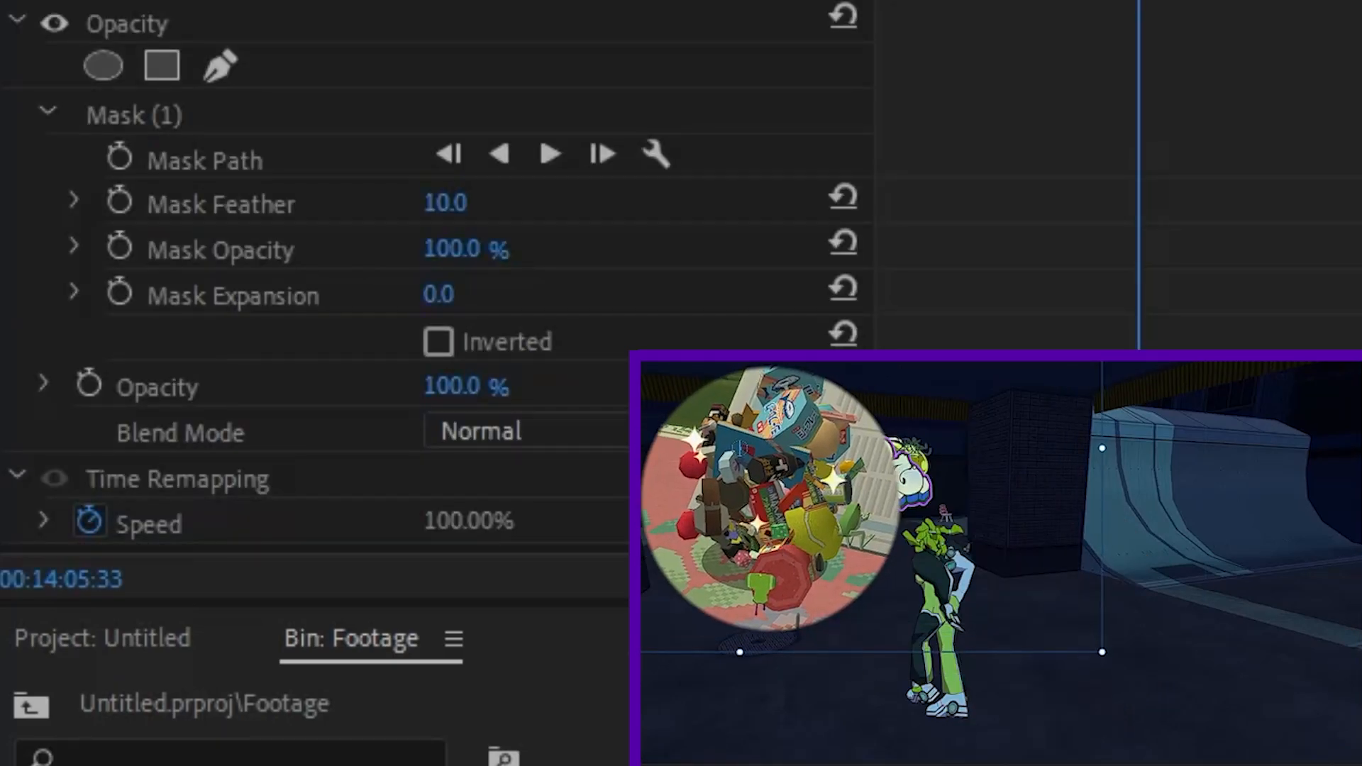
pyautogui.press('space')
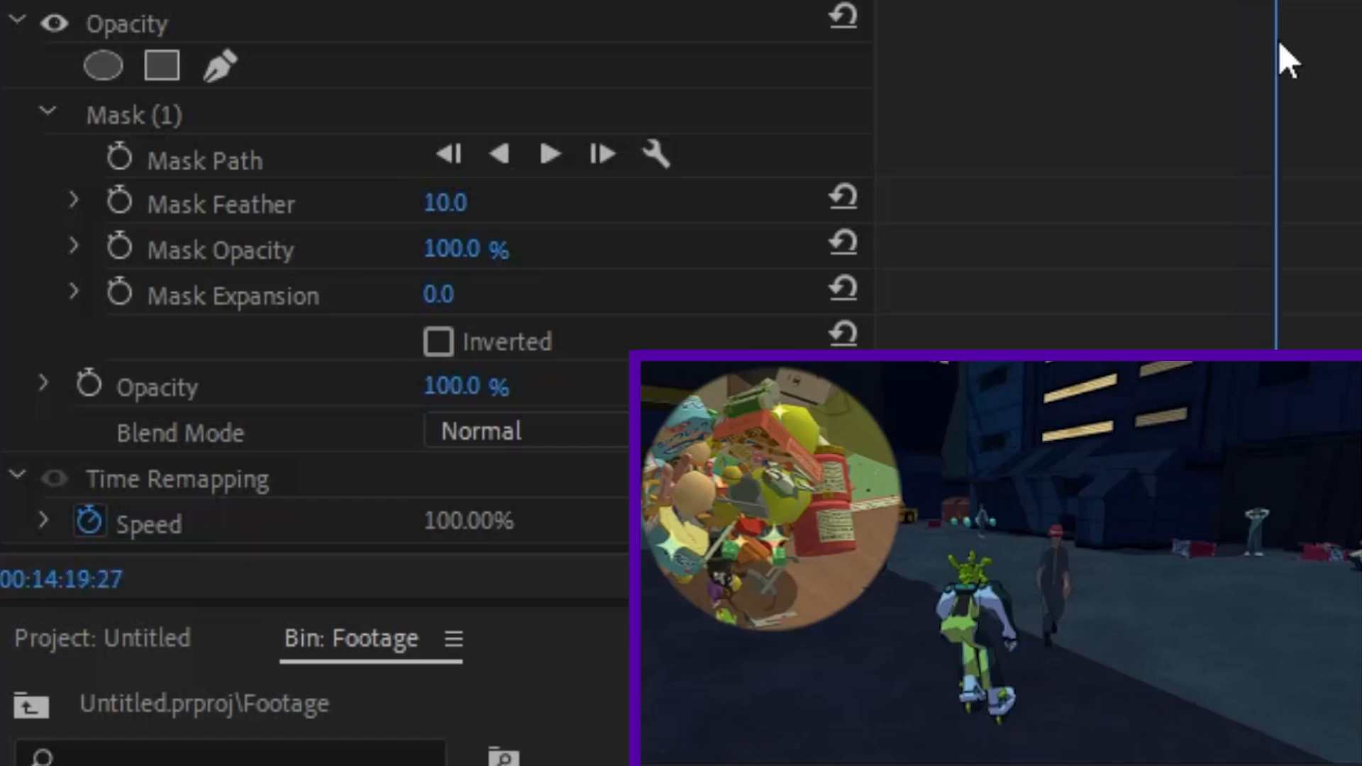
pyautogui.press('space')
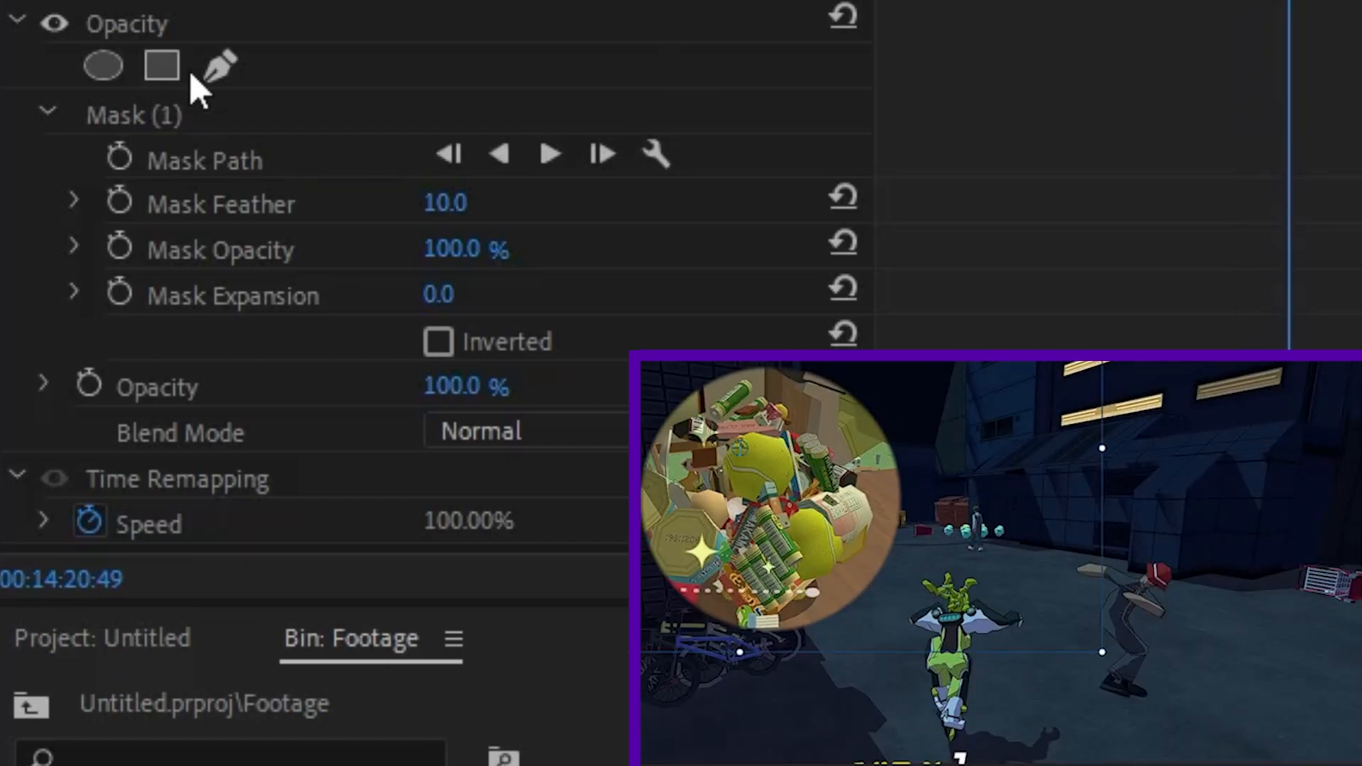
# Invert the opacity mask and move the clip back to nearly the center of the frame.
pyautogui.click(438, 342)
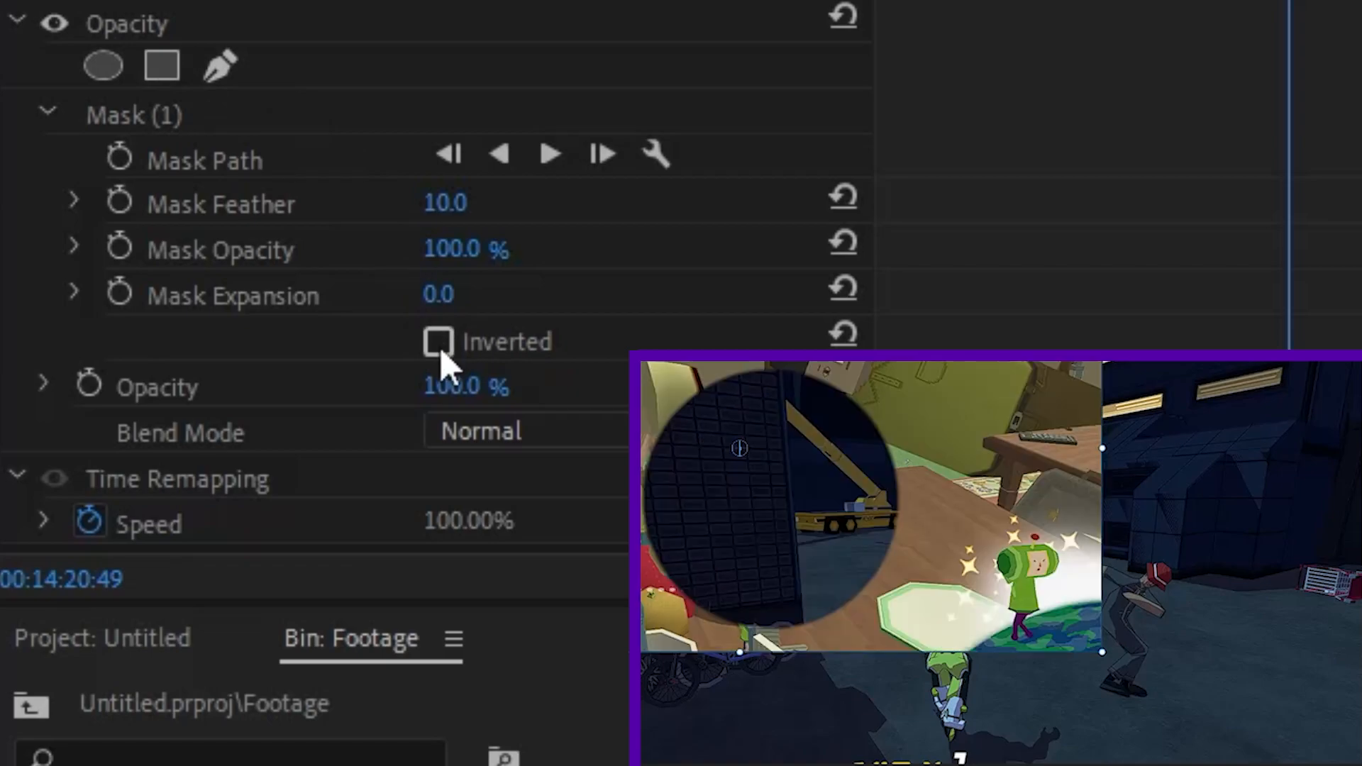
pyautogui.click(439, 343)
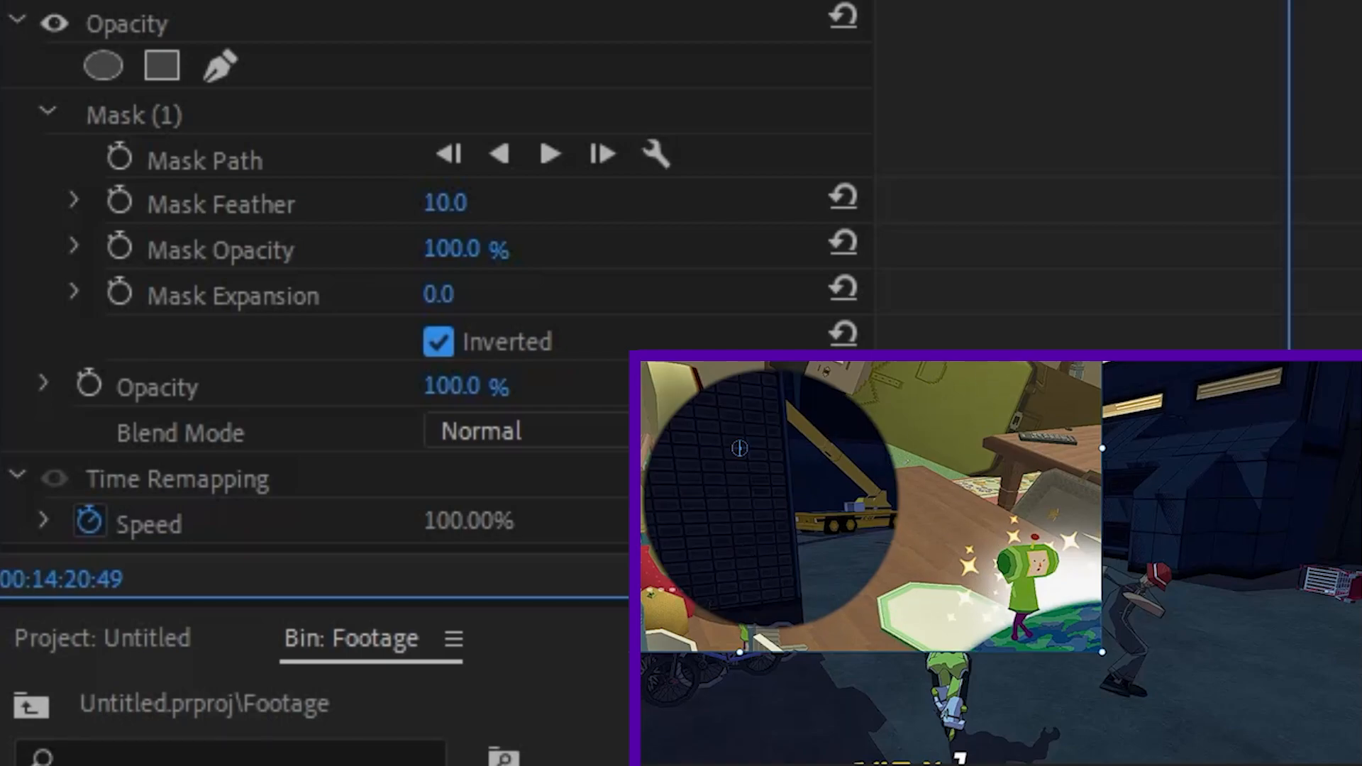
pyautogui.scroll(-2, 1149, 93)
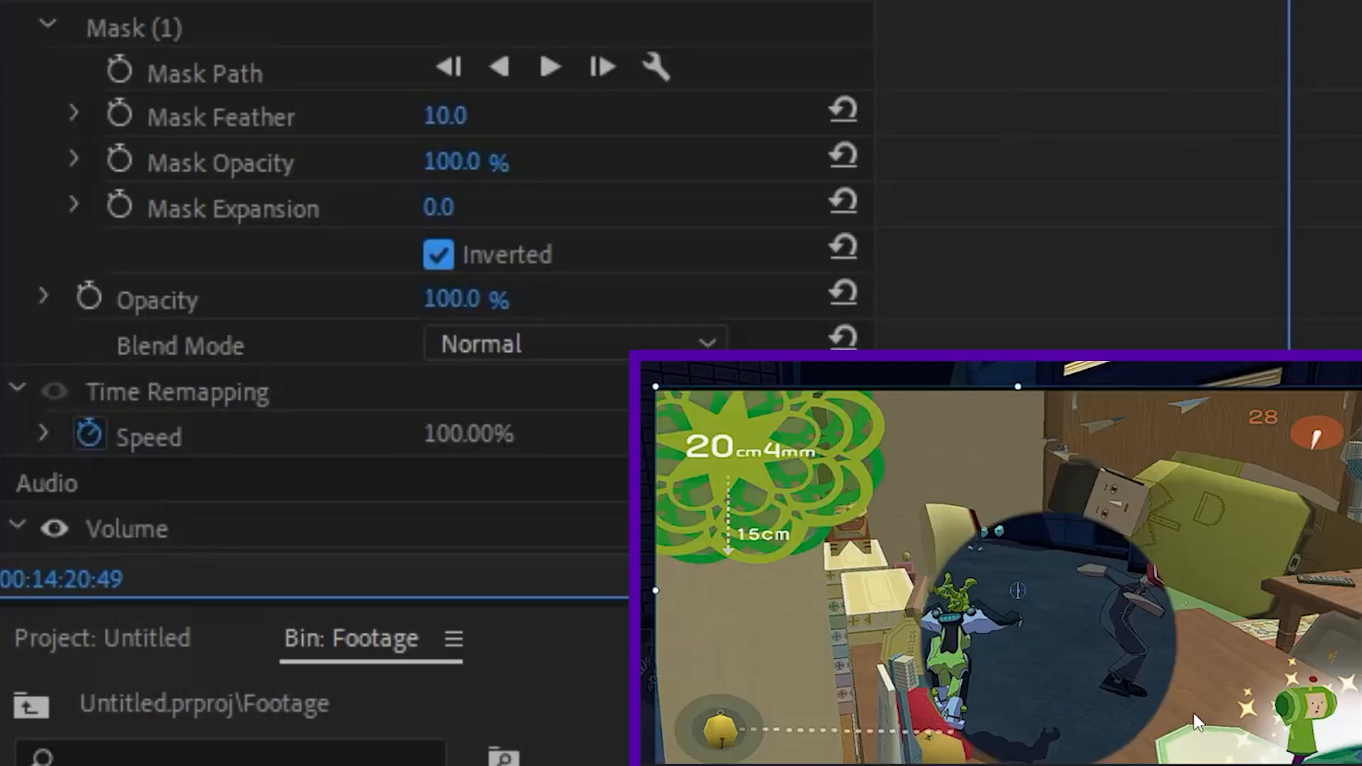
pyautogui.moveTo(1196, 715); pyautogui.dragTo(1175, 687)
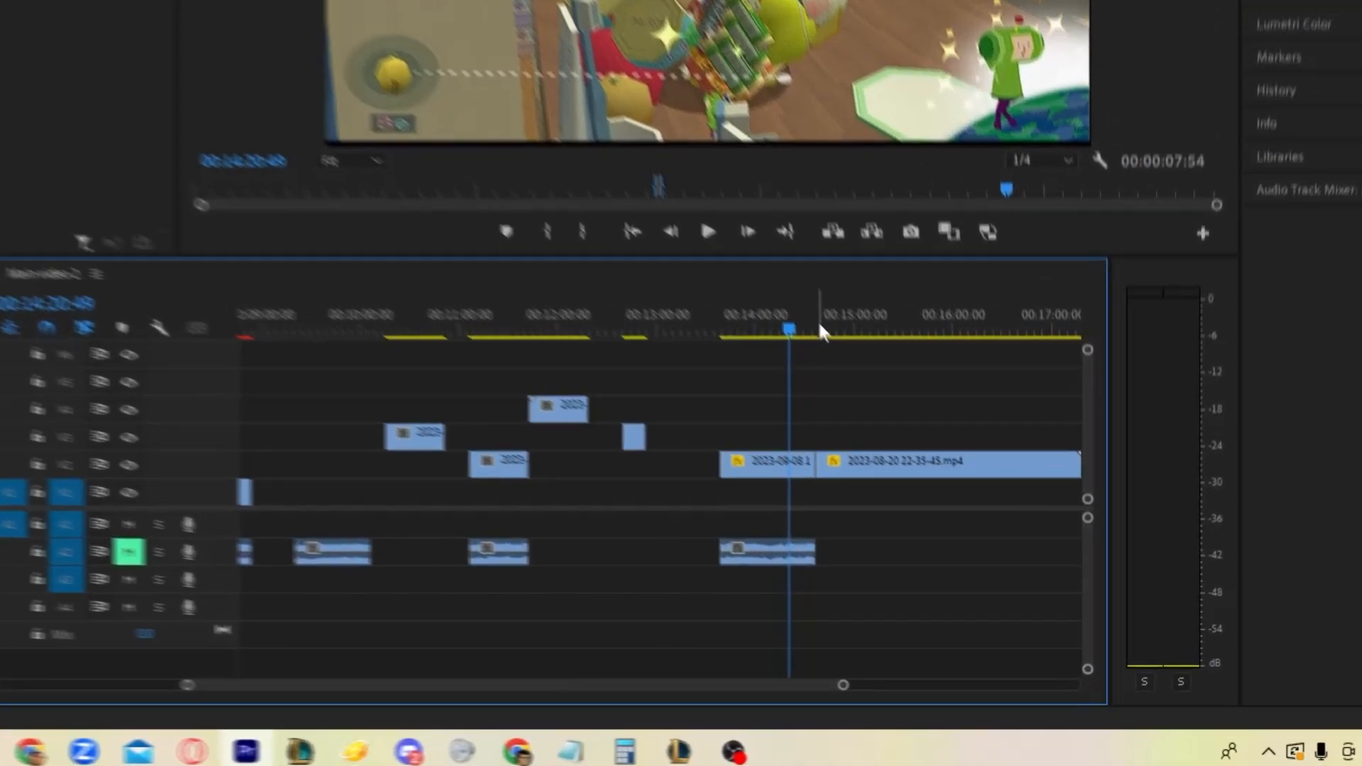
# Zoom in on the cut between the two V2 clips, clear the effects search and list the Wipe video transitions.
pyautogui.scroll(-5, 684, 671)
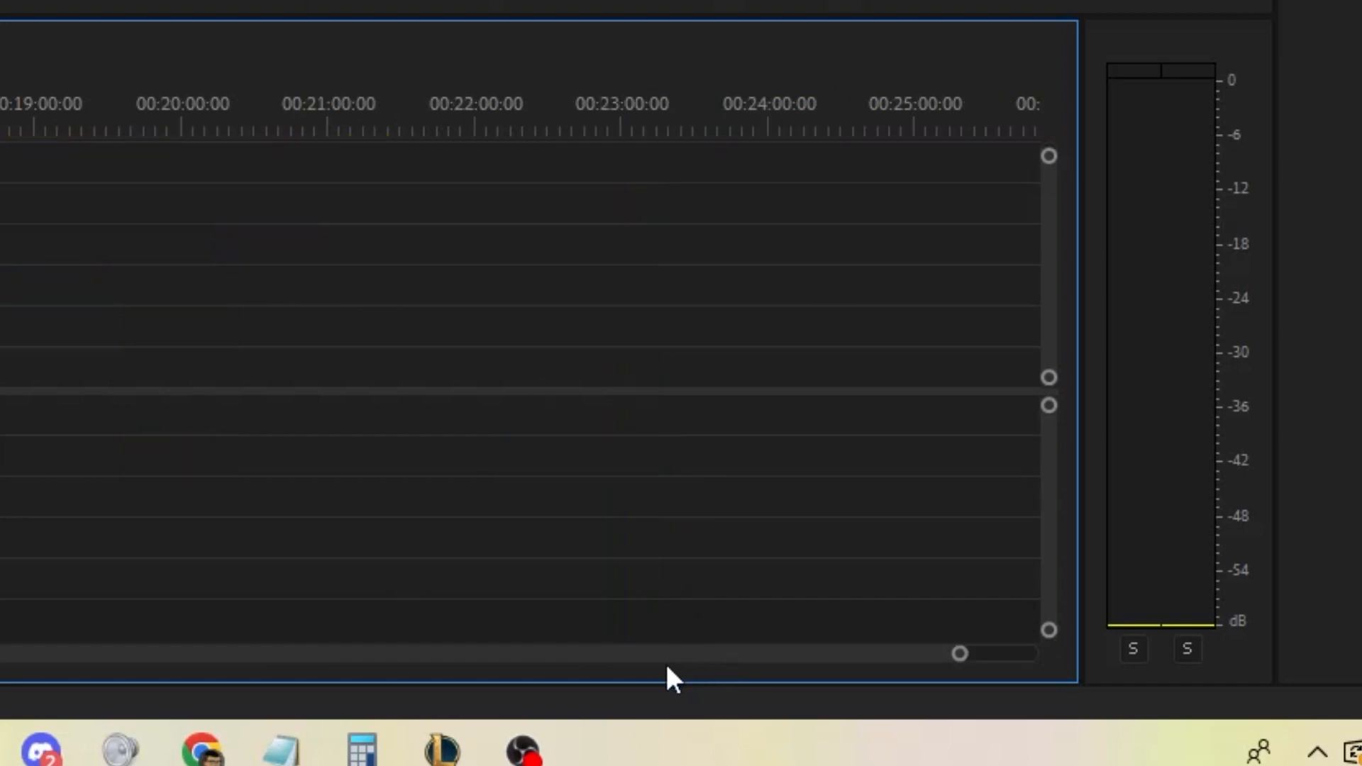
pyautogui.moveTo(960, 654); pyautogui.dragTo(621, 653)
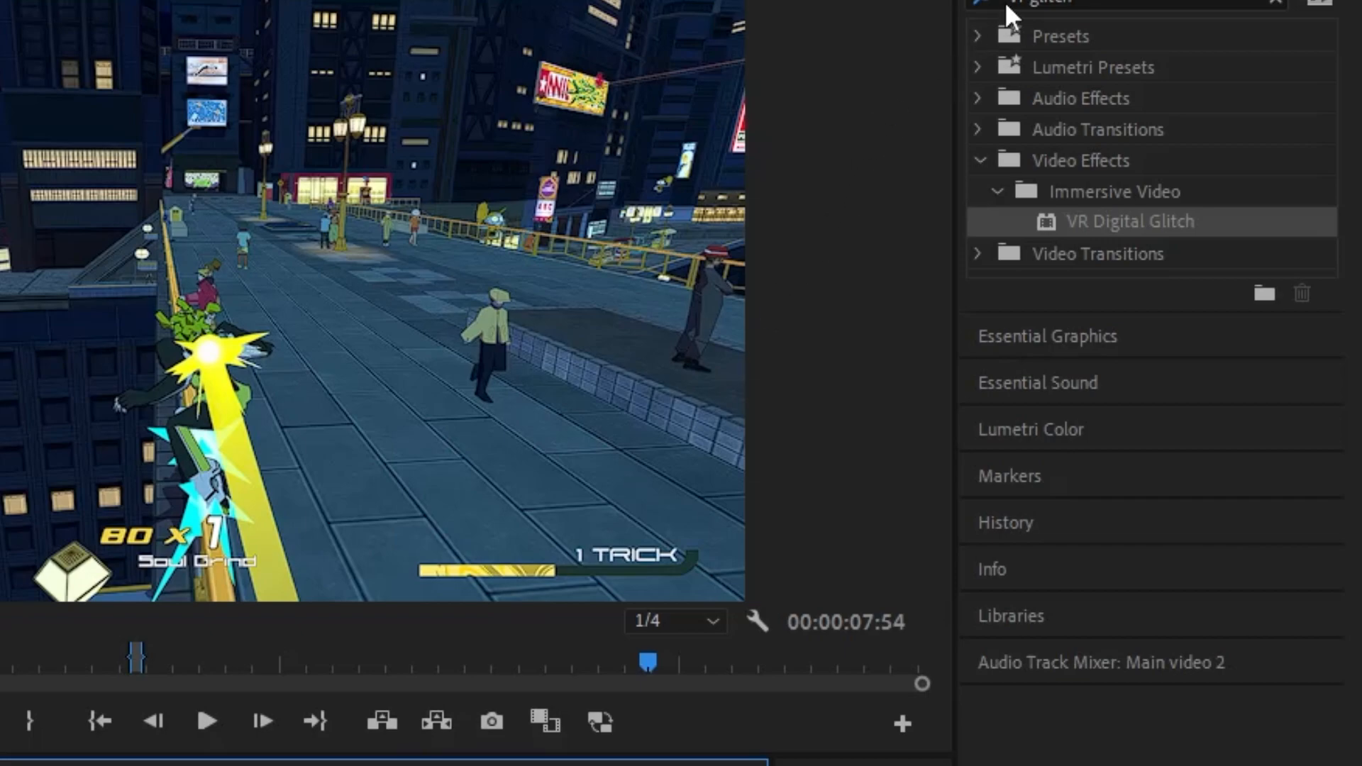
pyautogui.click(1161, 3)
pyautogui.press('BackSpace')
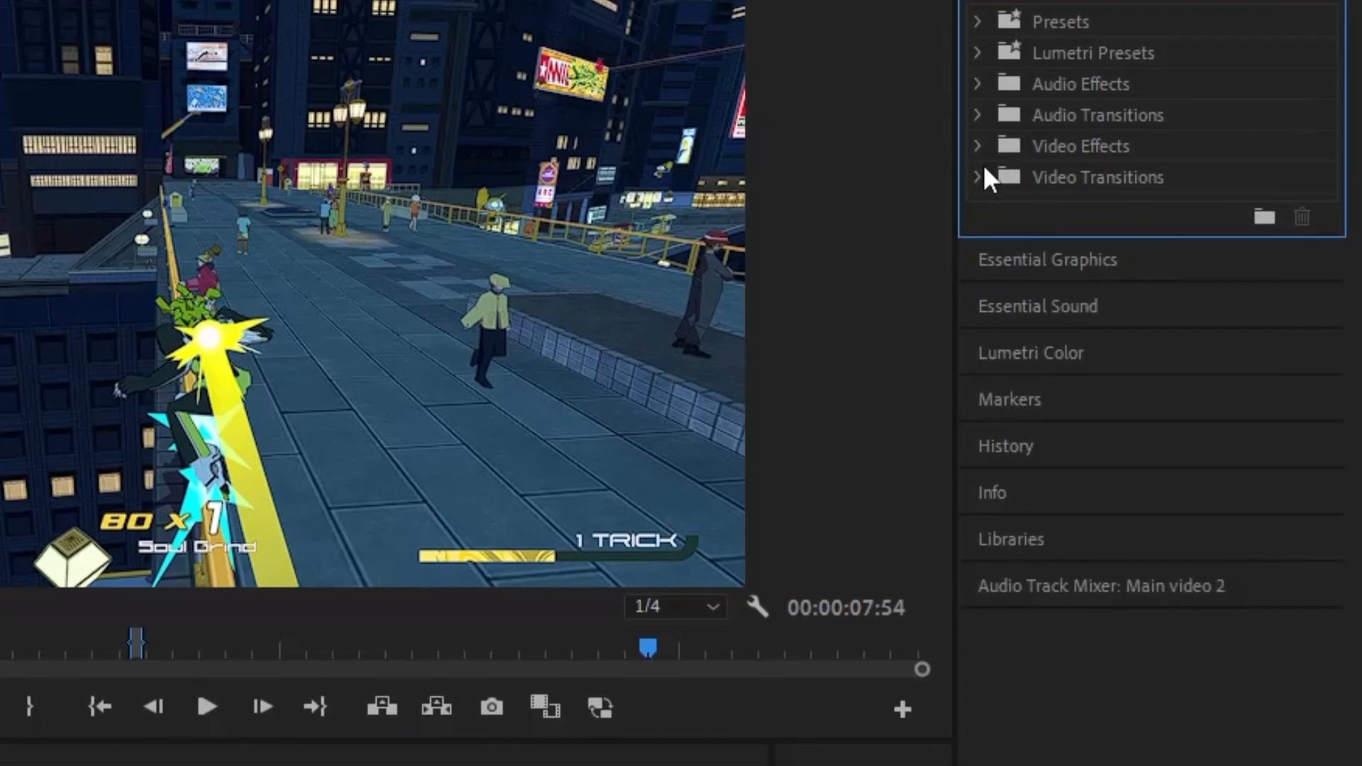
pyautogui.click(986, 183)
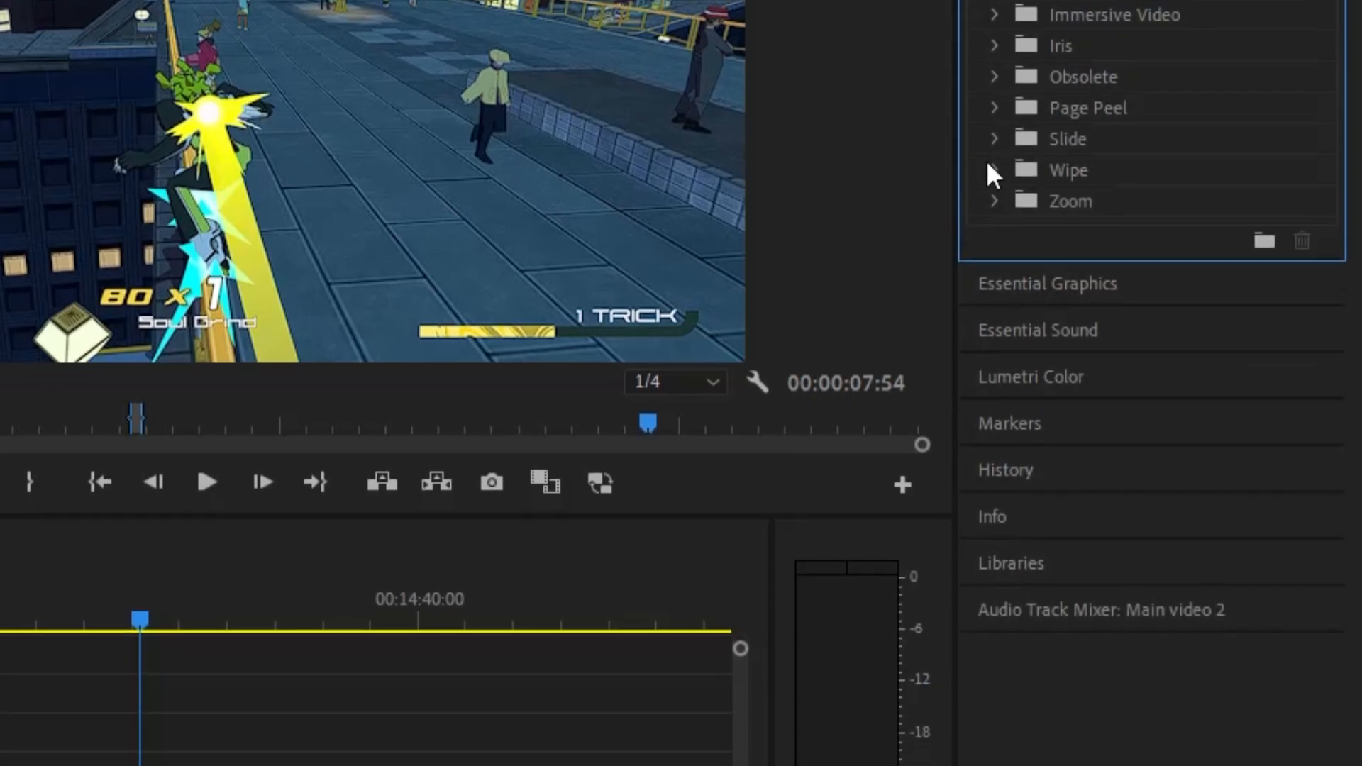
pyautogui.click(993, 171)
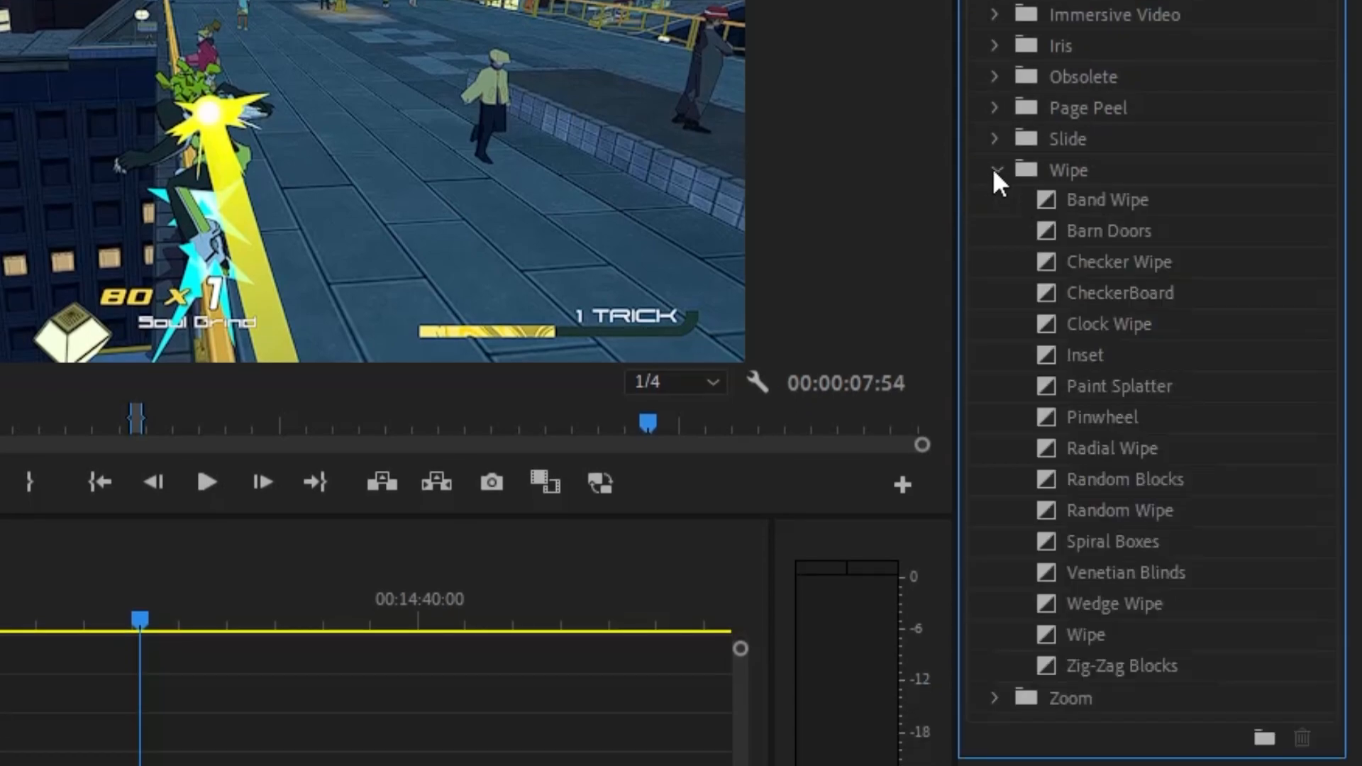
# Apply the Wipe transition at the cut between the 2023-09-08 and 2023-08-20 clips and scrub across it.
pyautogui.click(1125, 325)
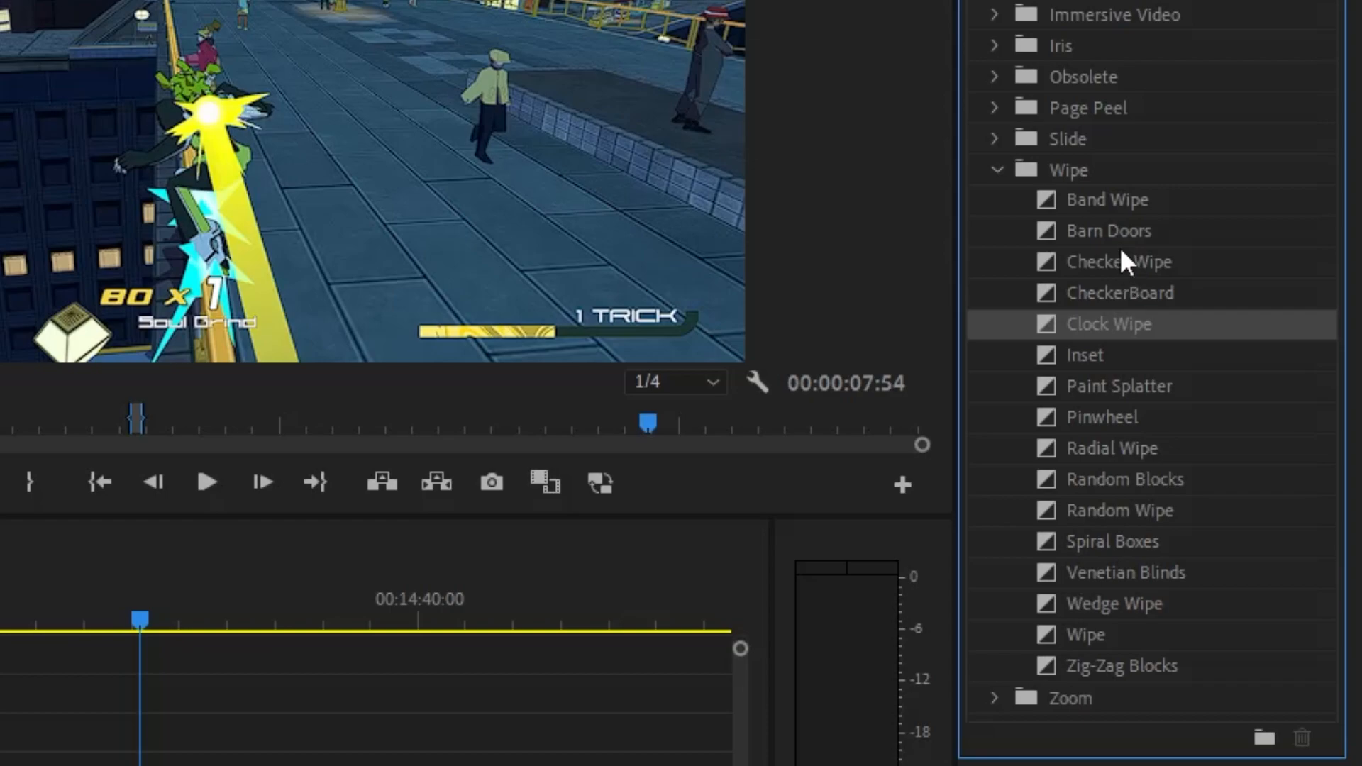
pyautogui.moveTo(1114, 633); pyautogui.dragTo(660, 392)
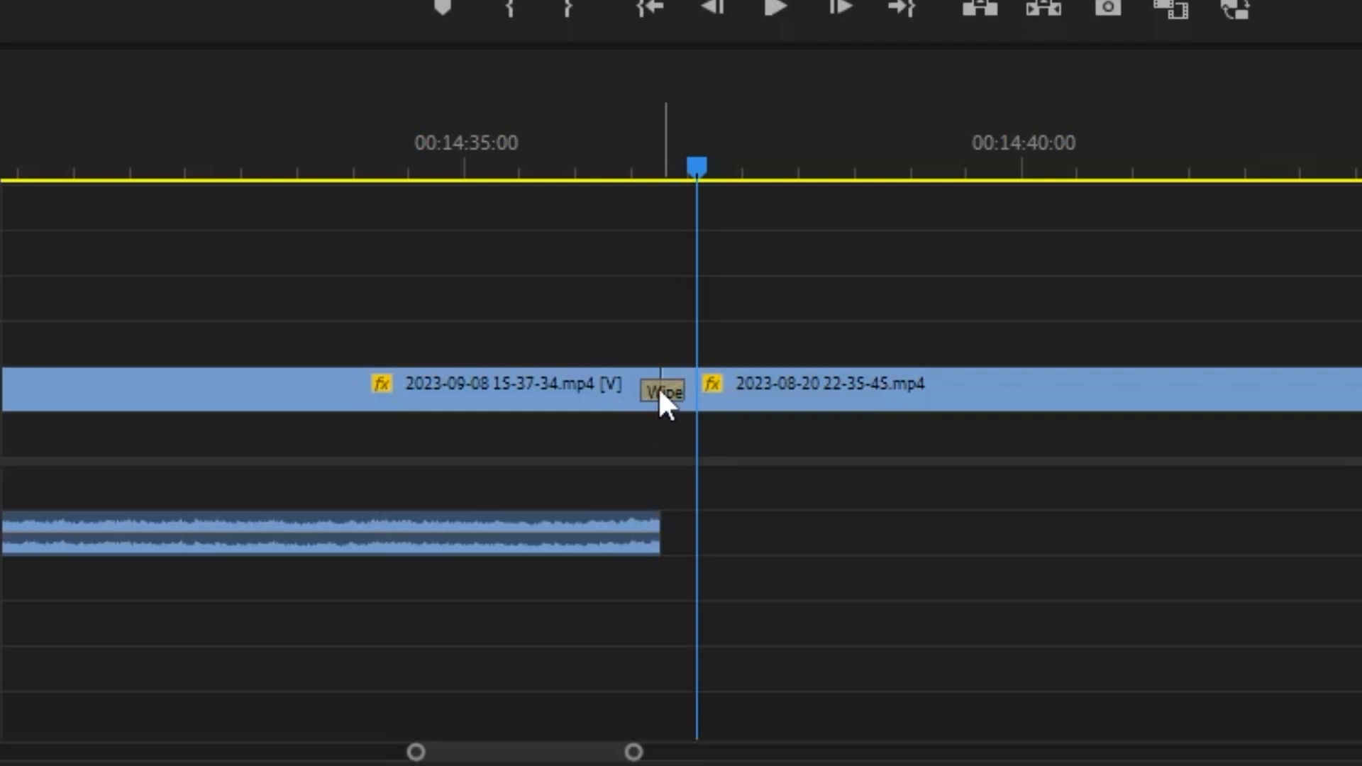
pyautogui.click(668, 135)
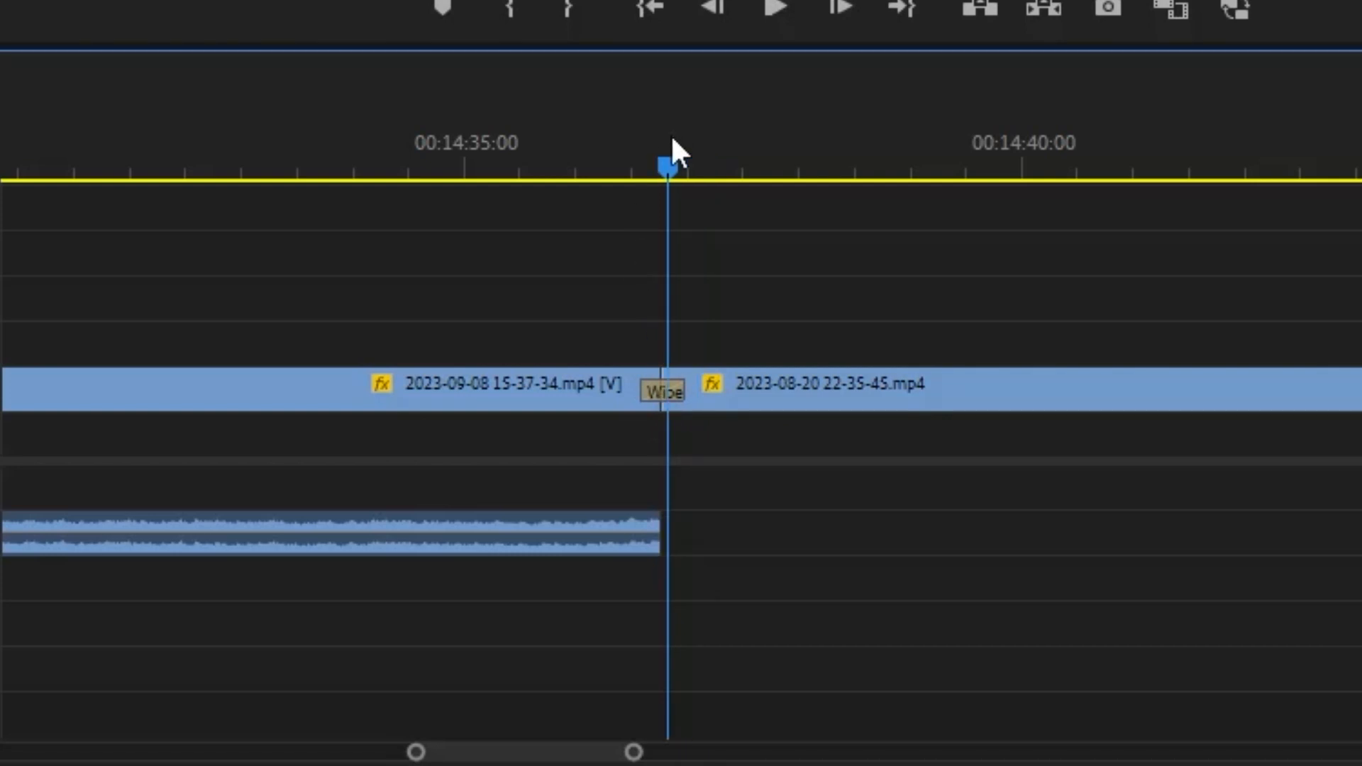
pyautogui.moveTo(636, 751); pyautogui.dragTo(560, 742)
pyautogui.moveTo(693, 177); pyautogui.dragTo(295, 189)
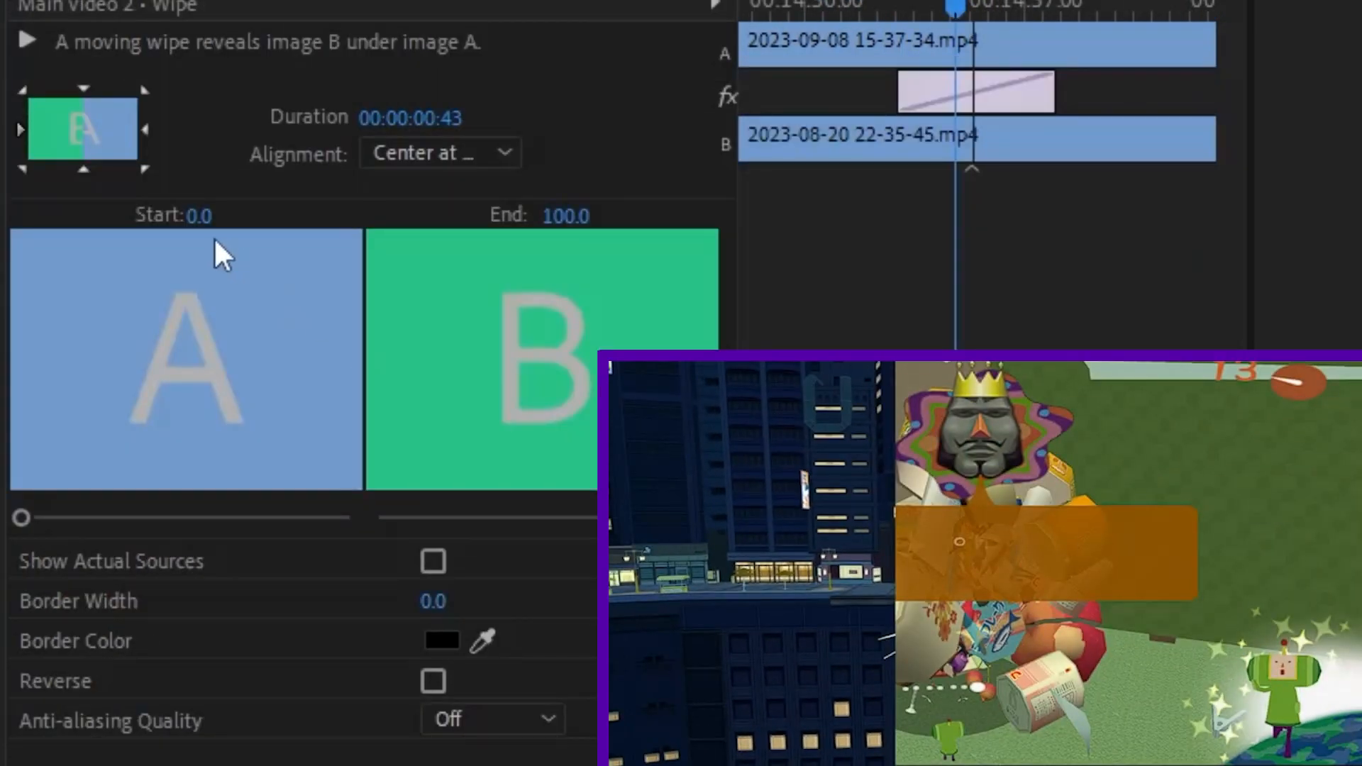
# Try several wipe directions, ending with the wipe running from the southwest corner to the northeast.
pyautogui.click(145, 170)
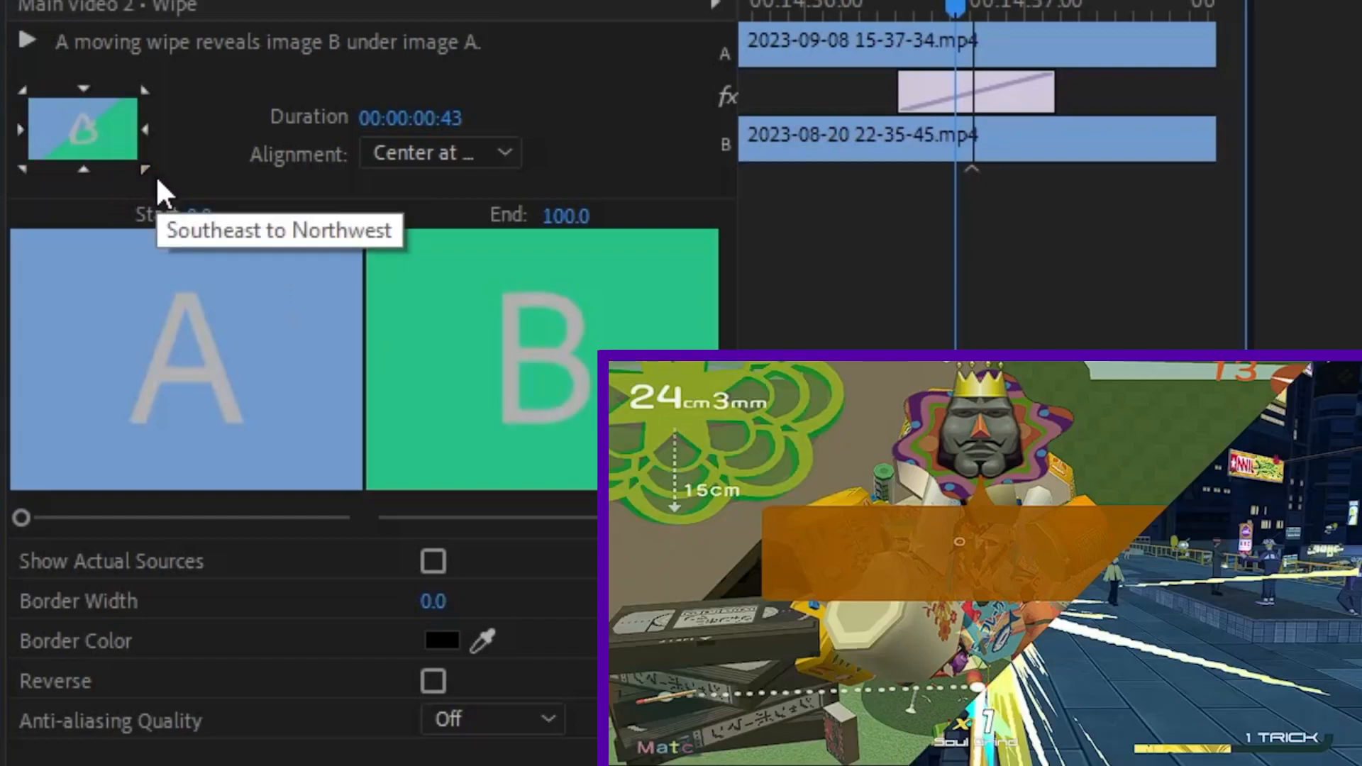
pyautogui.click(22, 89)
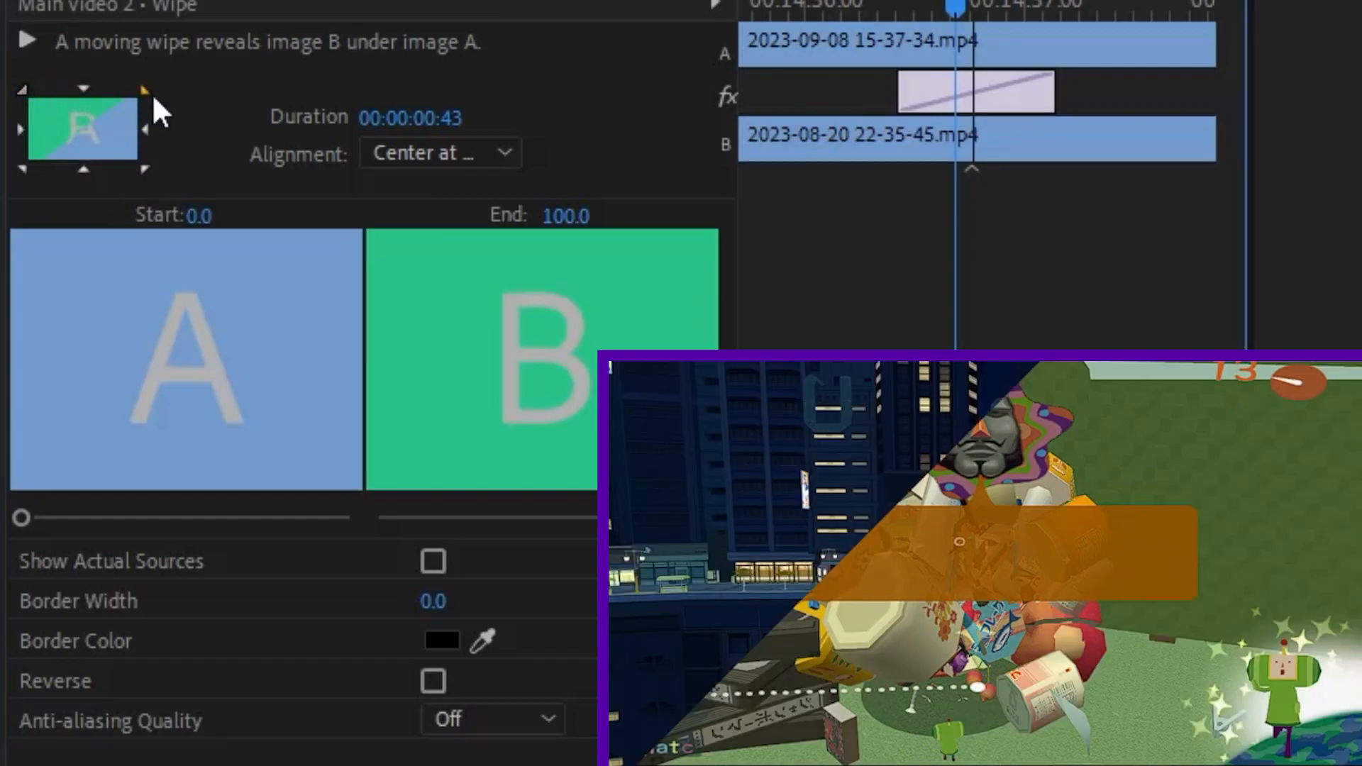
pyautogui.click(145, 129)
pyautogui.click(23, 169)
# Set the wipe's border width to 16.8 and its border color to white.
pyautogui.moveTo(428, 603); pyautogui.dragTo(566, 598)
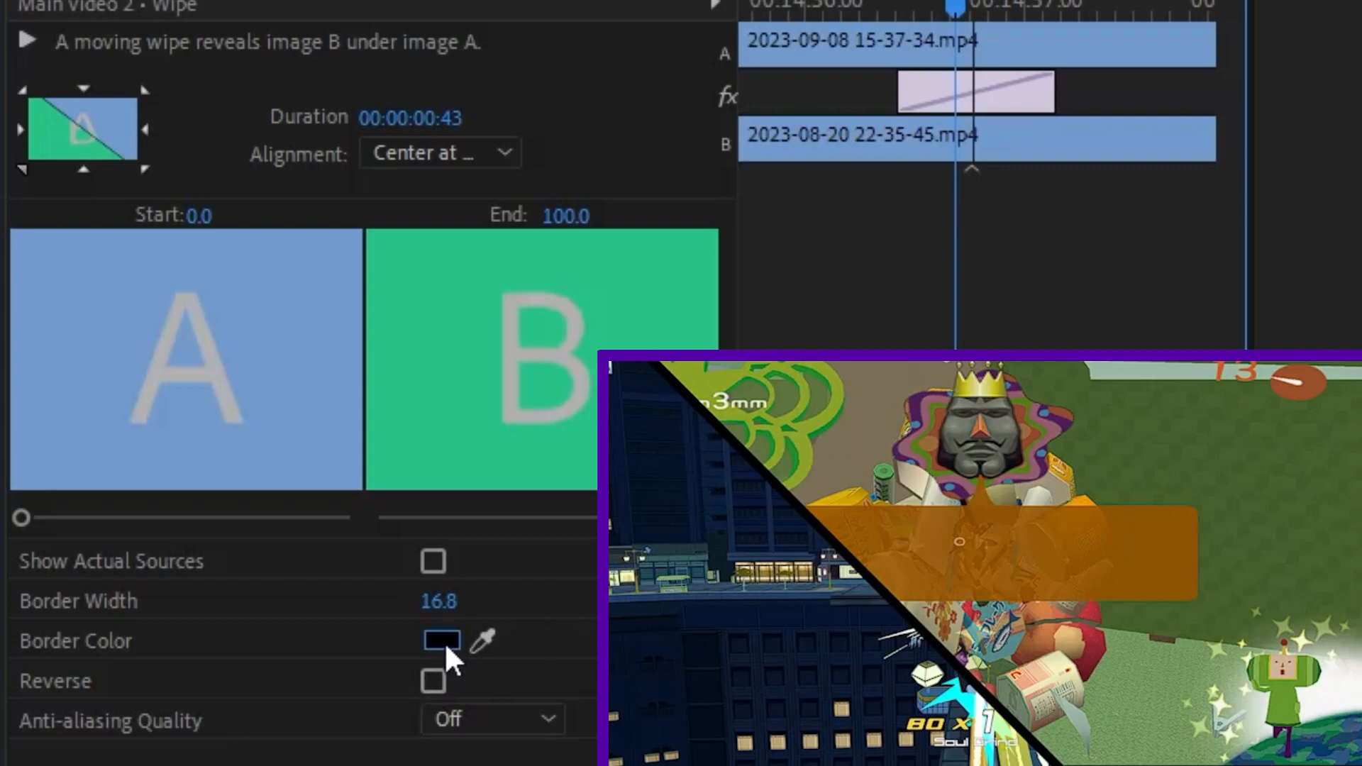
pyautogui.click(444, 641)
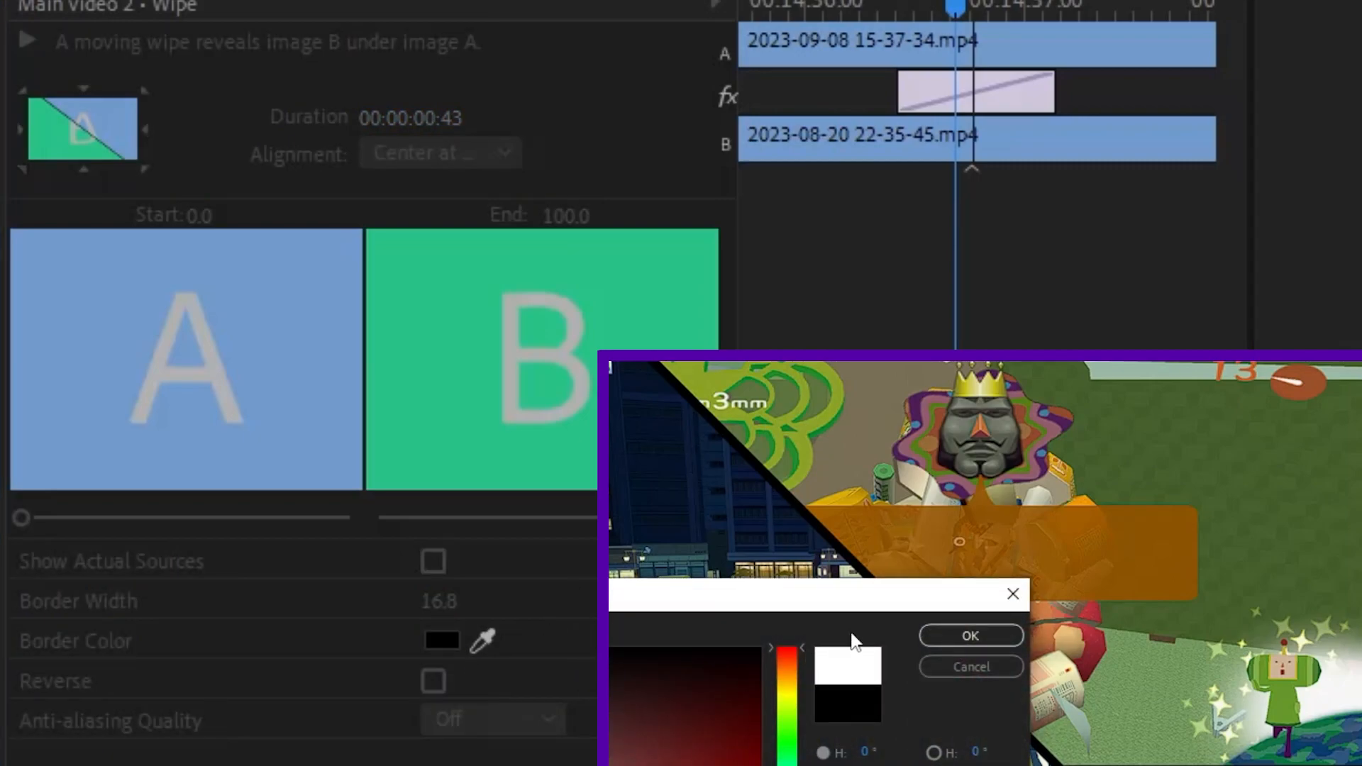
pyautogui.click(940, 637)
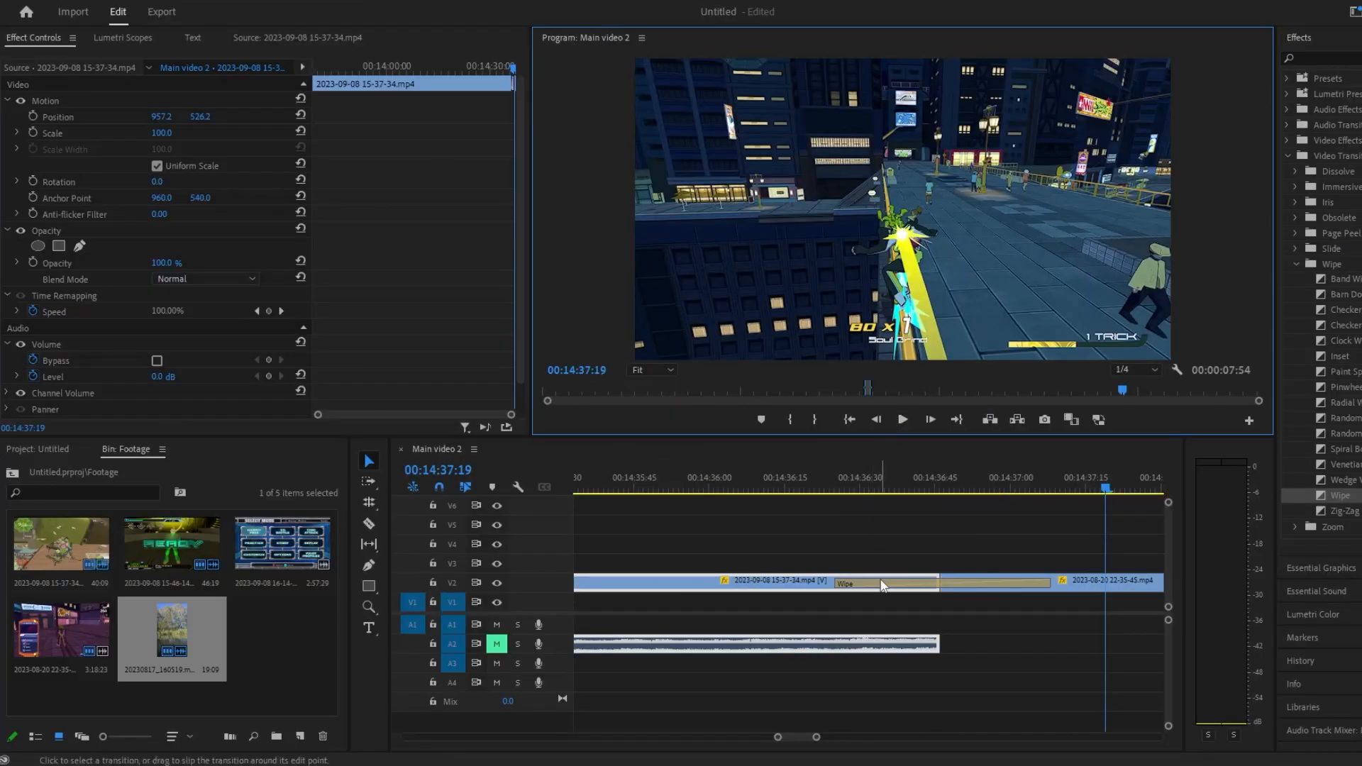
# Delete the Wipe transition from the cut between the two V2 clips.
pyautogui.click(887, 583)
pyautogui.press('Delete')
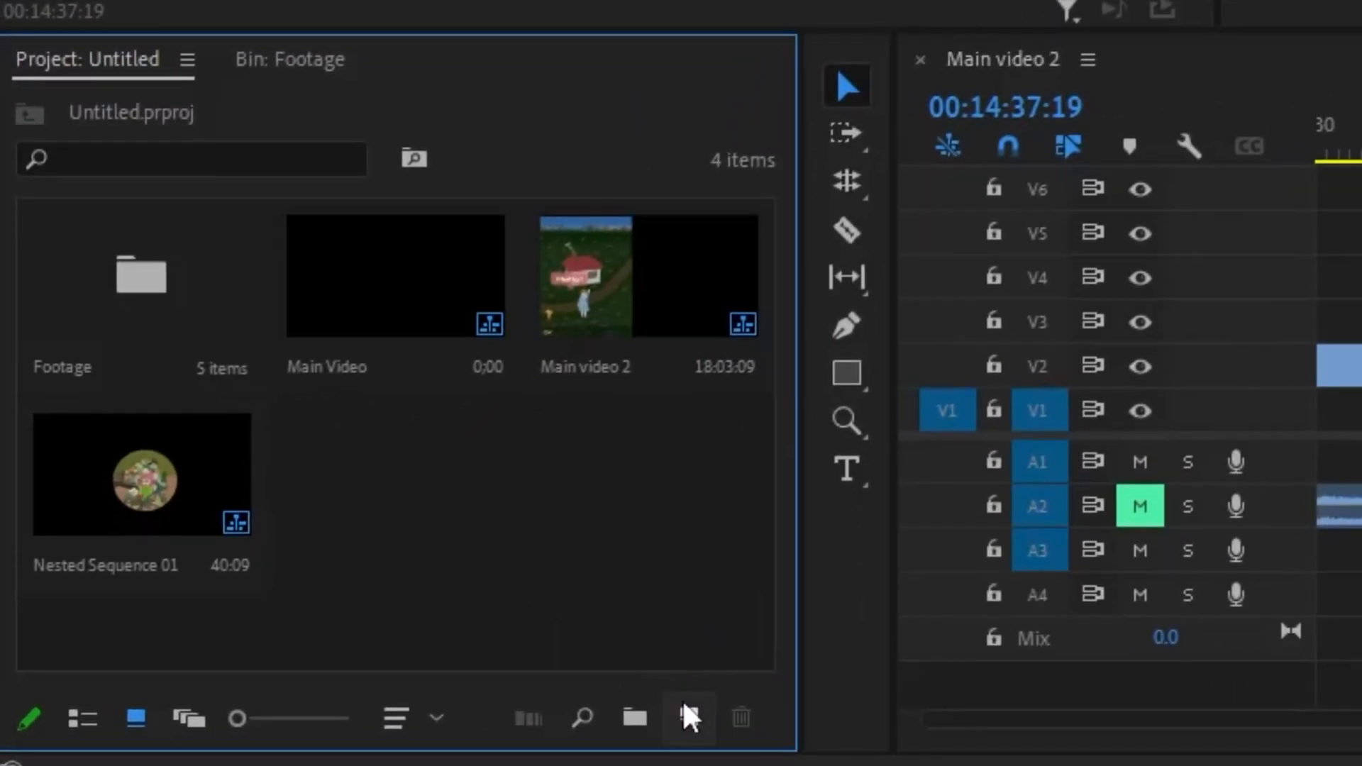
# Create a 1920 x 1080, 60 fps adjustment layer and place it on track V3 above the cut between the clips.
pyautogui.click(686, 713)
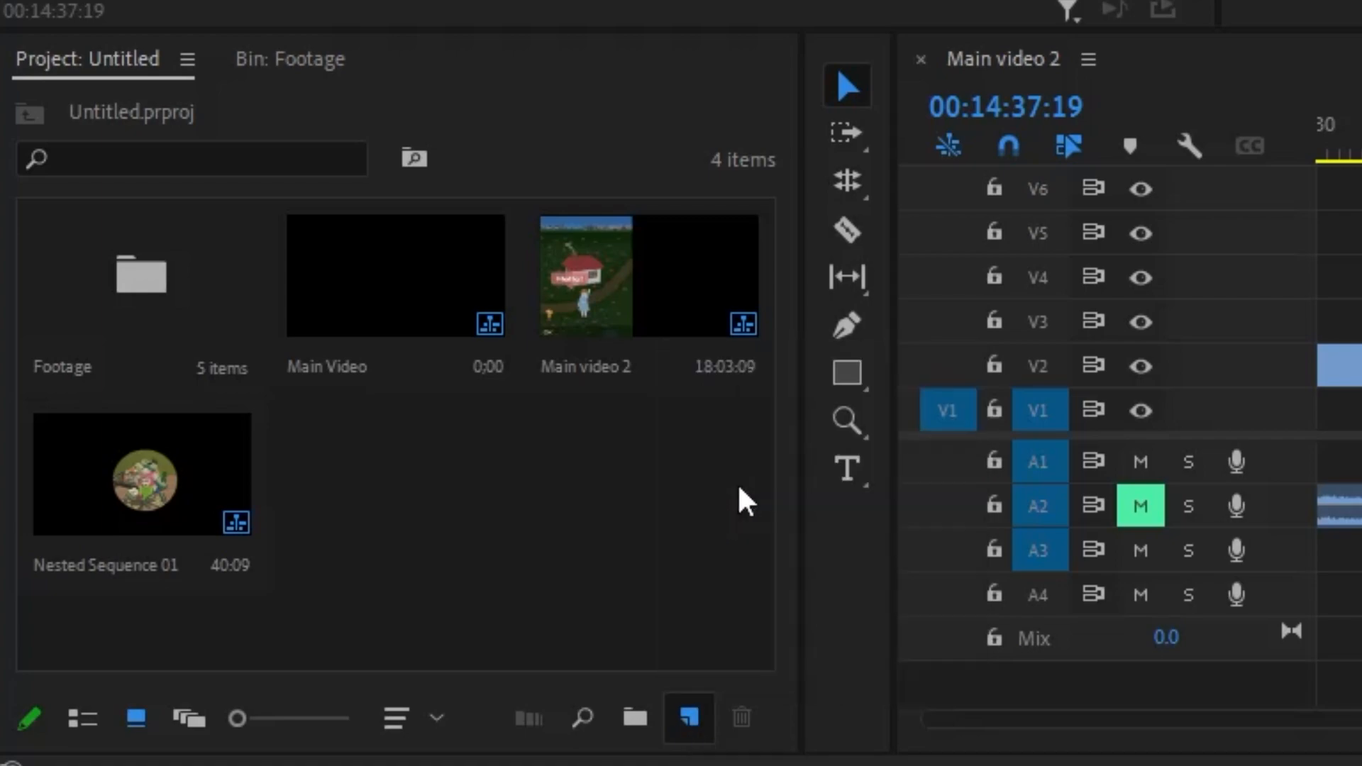
pyautogui.click(737, 483)
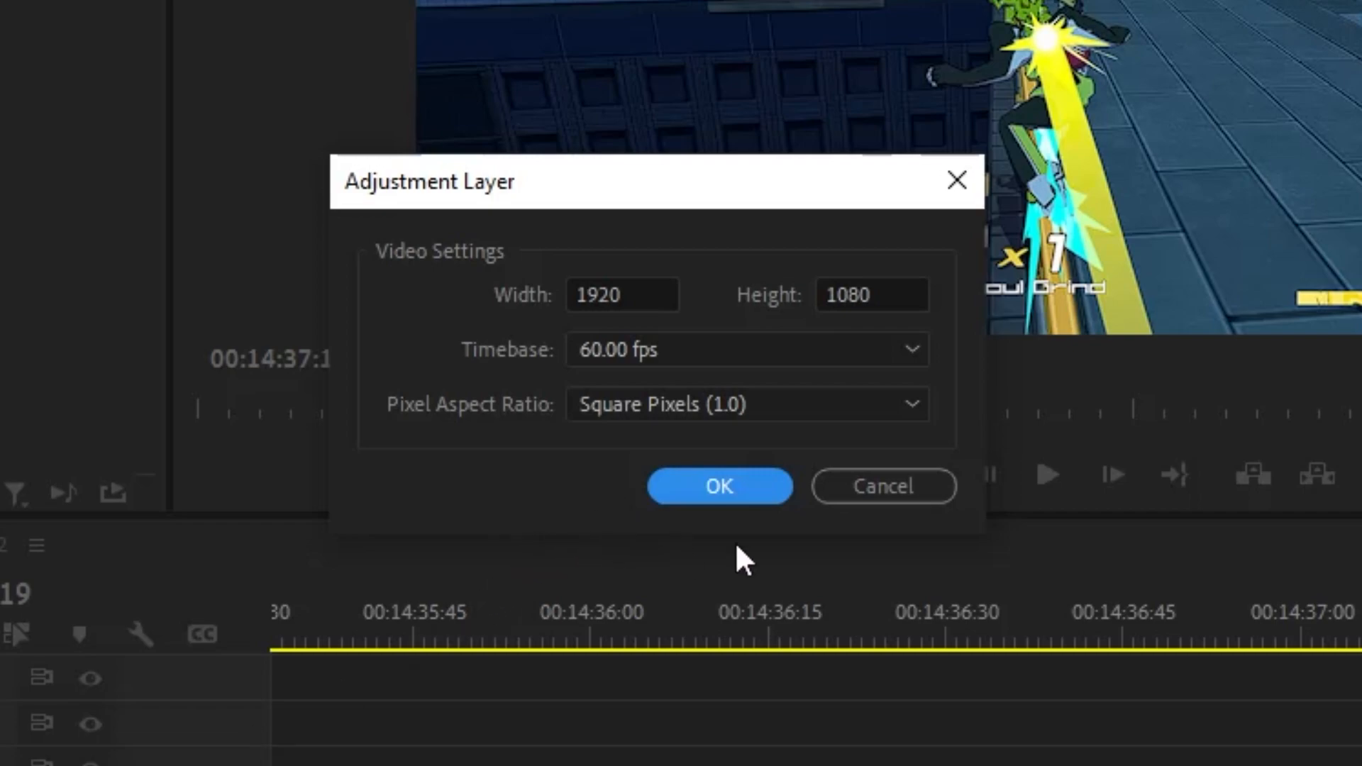
pyautogui.click(743, 485)
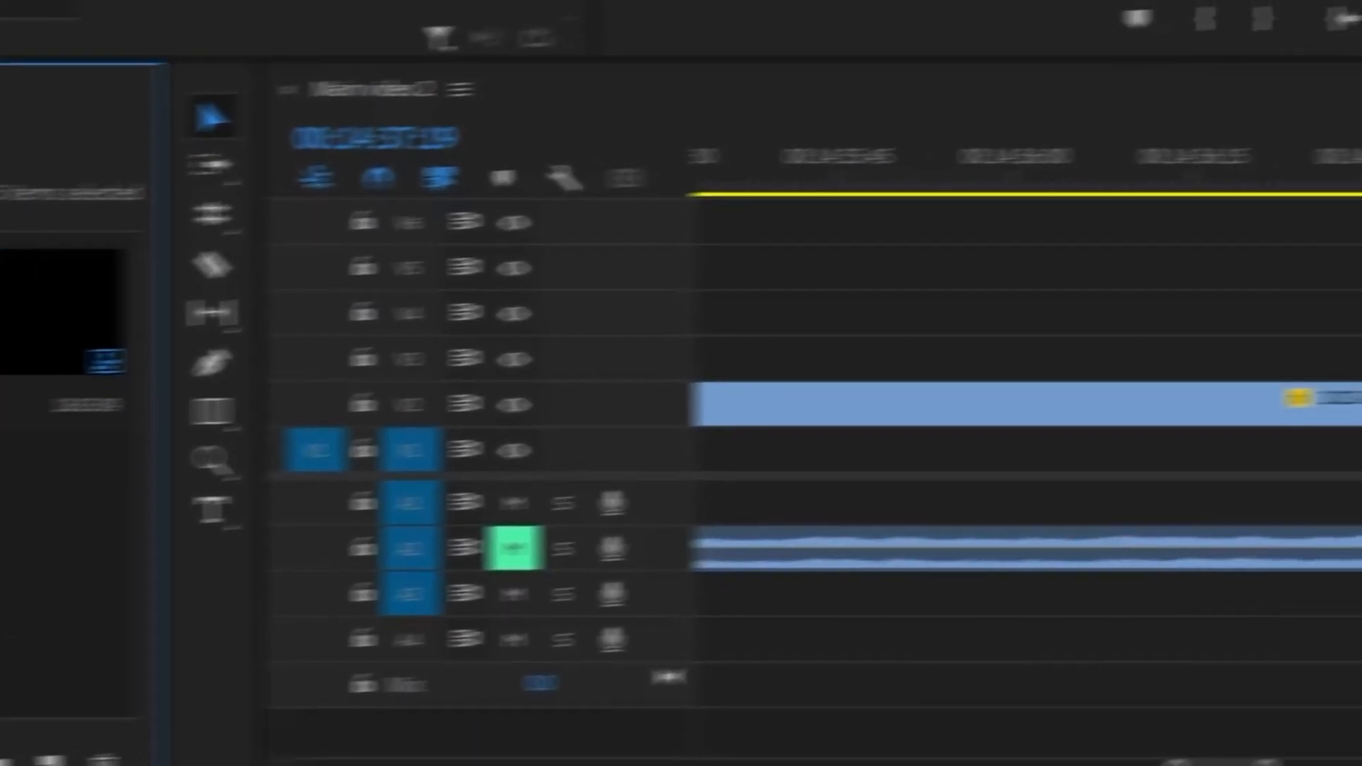
pyautogui.moveTo(64, 312); pyautogui.dragTo(102, 403)
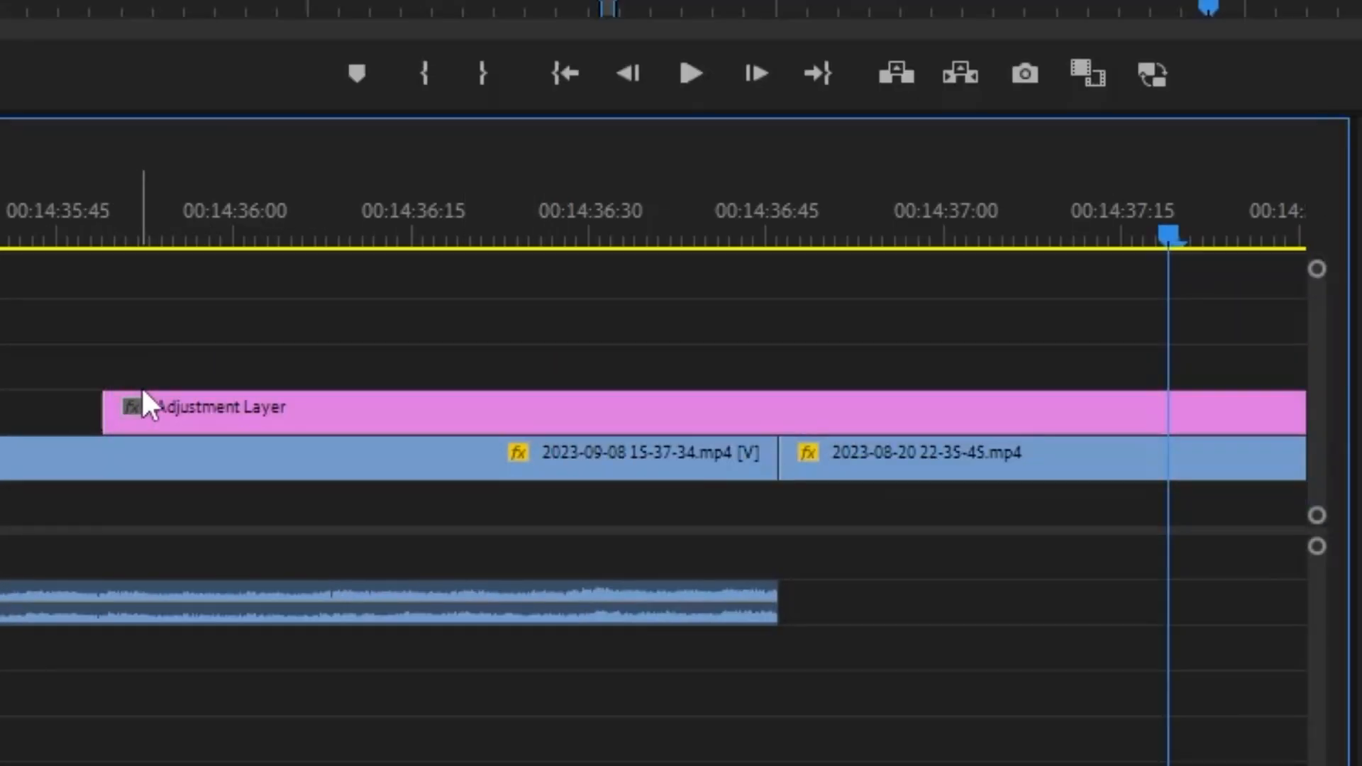
# Cut the V3 adjustment layer on both sides of the clip cut and delete the two outer pieces.
pyautogui.press('c')
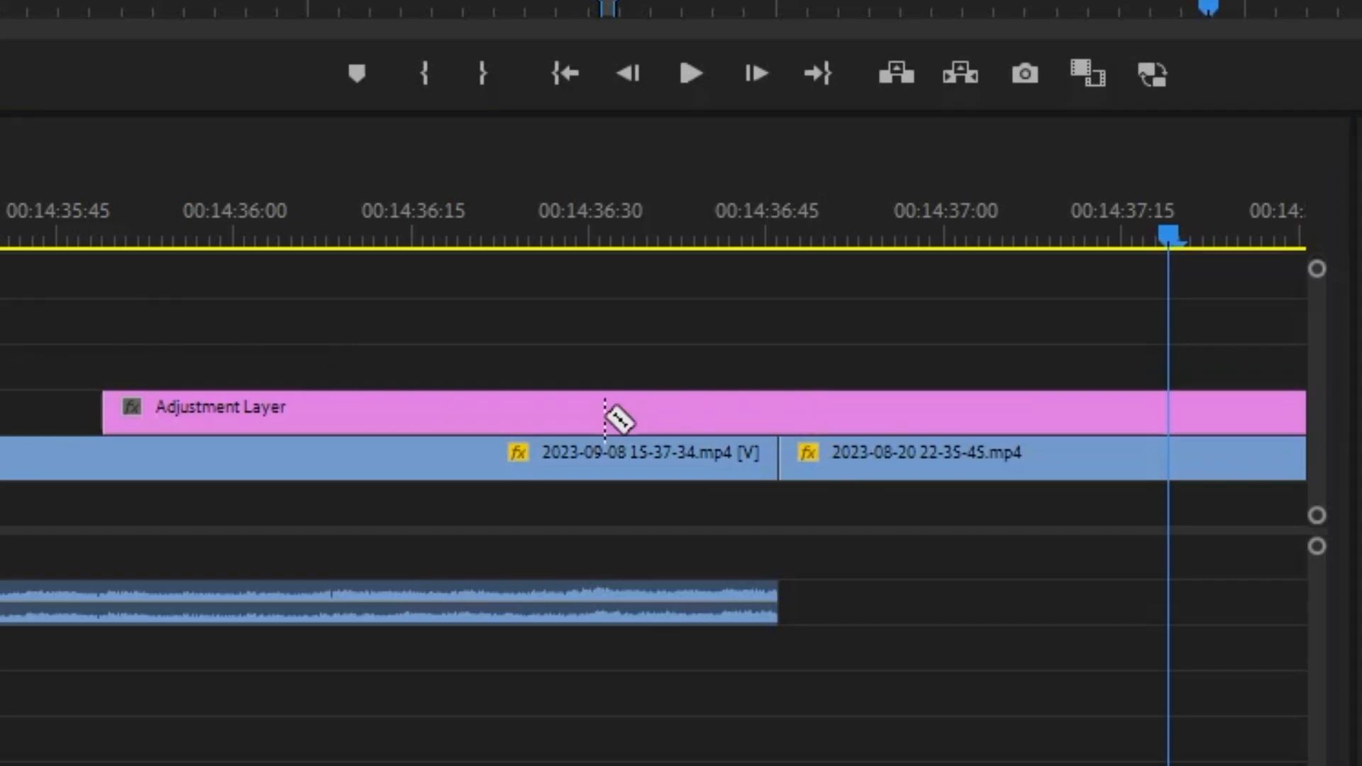
pyautogui.click(623, 415)
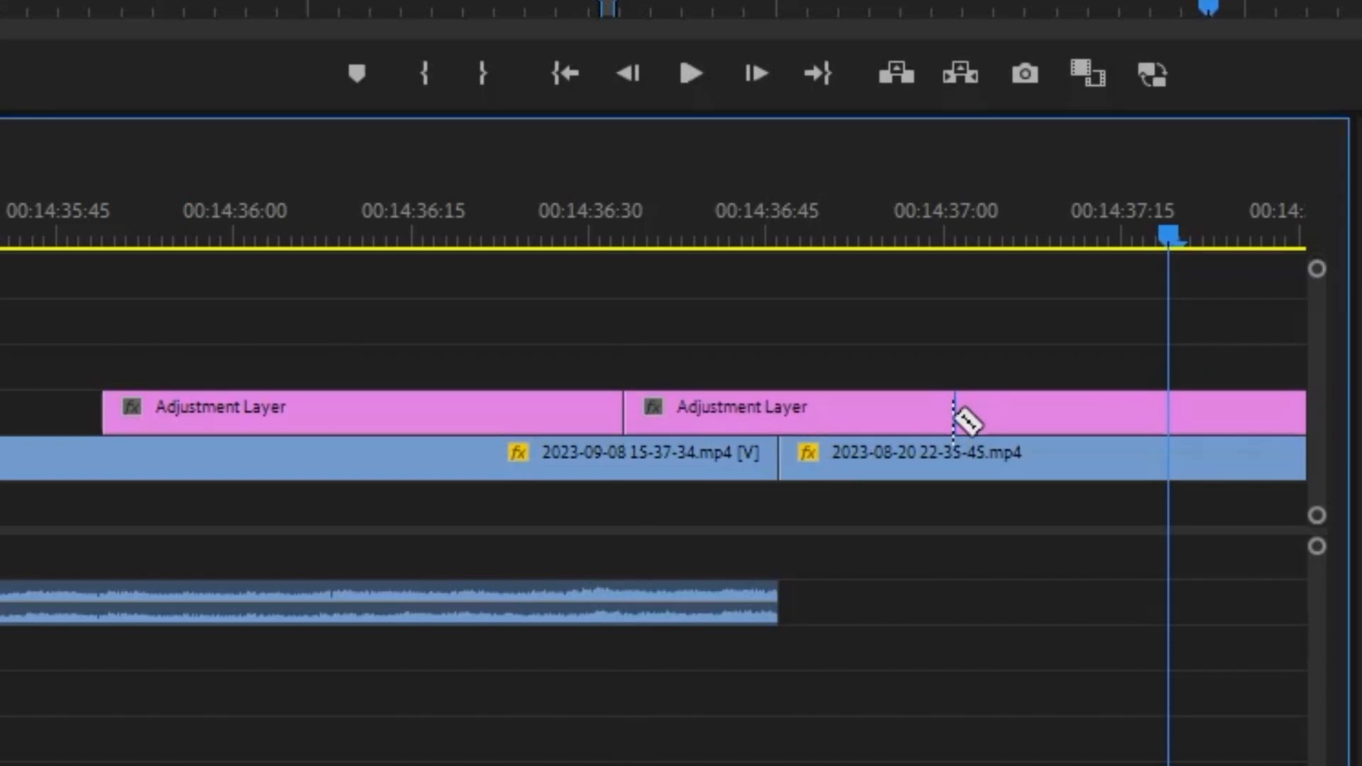
pyautogui.click(1015, 417)
pyautogui.press('v')
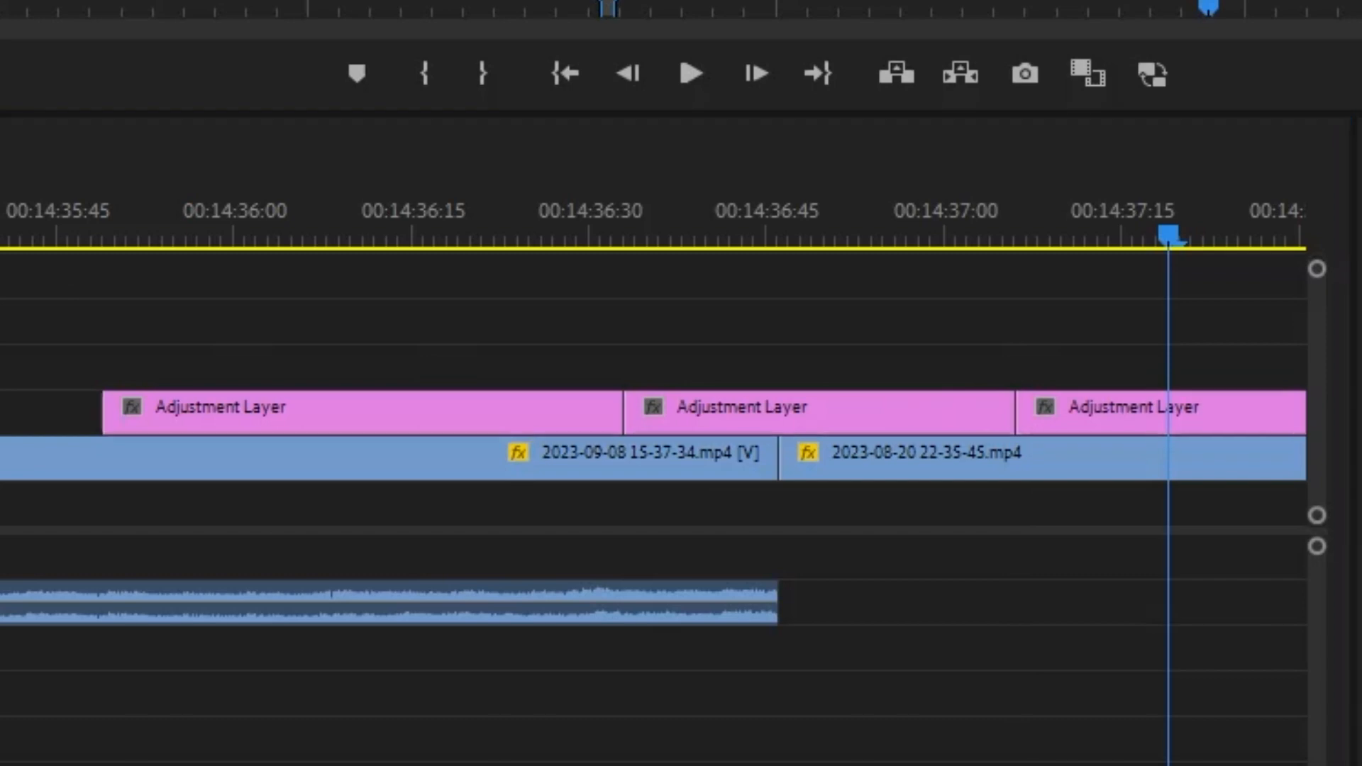
pyautogui.click(263, 415)
pyautogui.press('Delete')
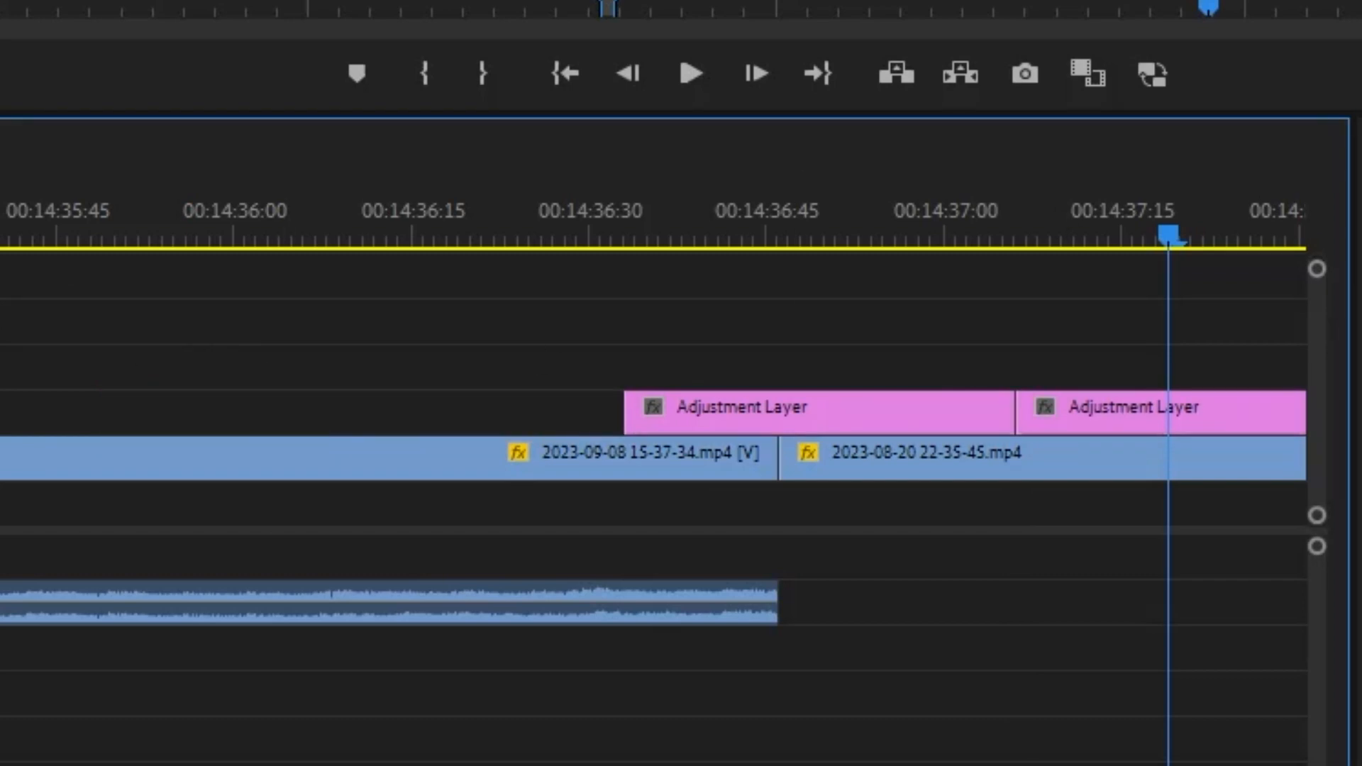
pyautogui.click(1274, 418)
pyautogui.press('Delete')
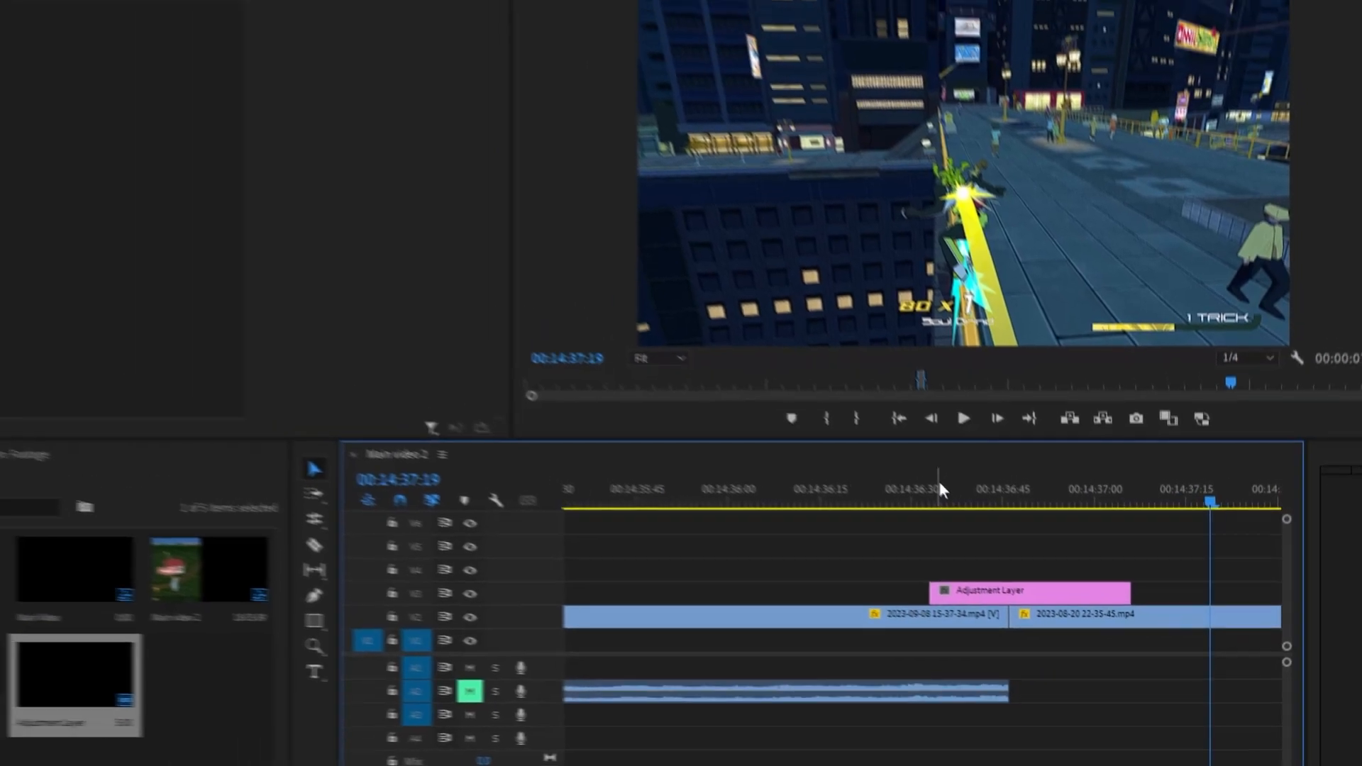
# Find the Offset video effect and apply it to the adjustment layer on V3.
pyautogui.click(648, 213)
pyautogui.moveTo(973, 511); pyautogui.dragTo(1057, 525)
pyautogui.click(1020, 606)
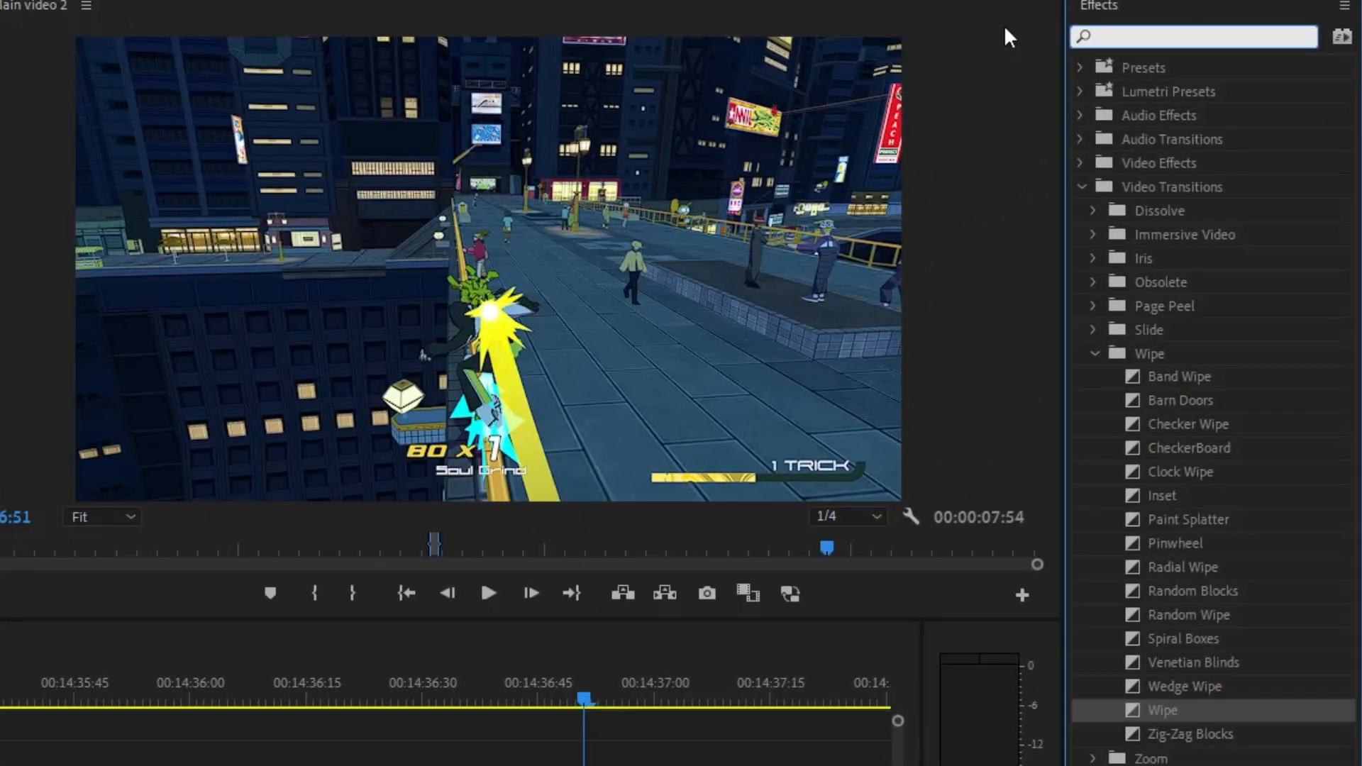
pyautogui.write('off')
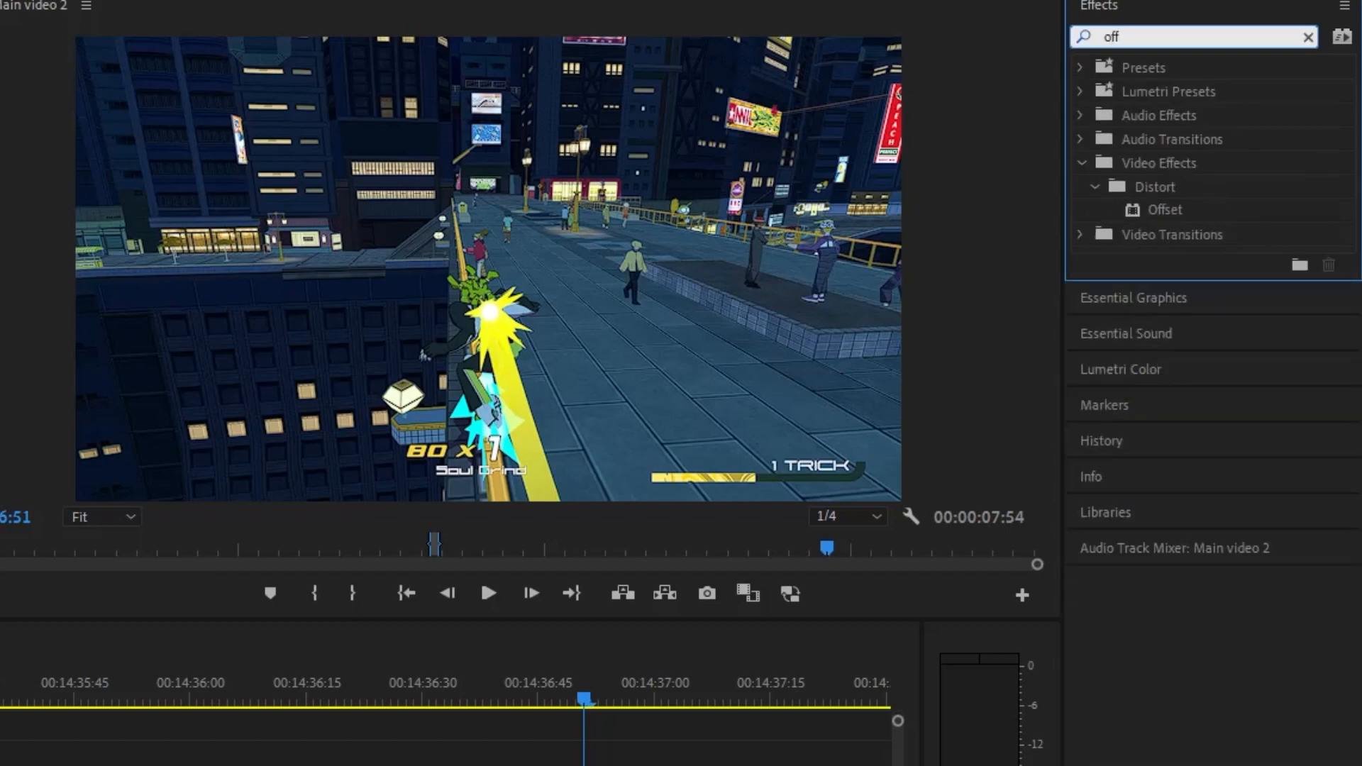
pyautogui.write(' se')
pyautogui.click(1171, 212)
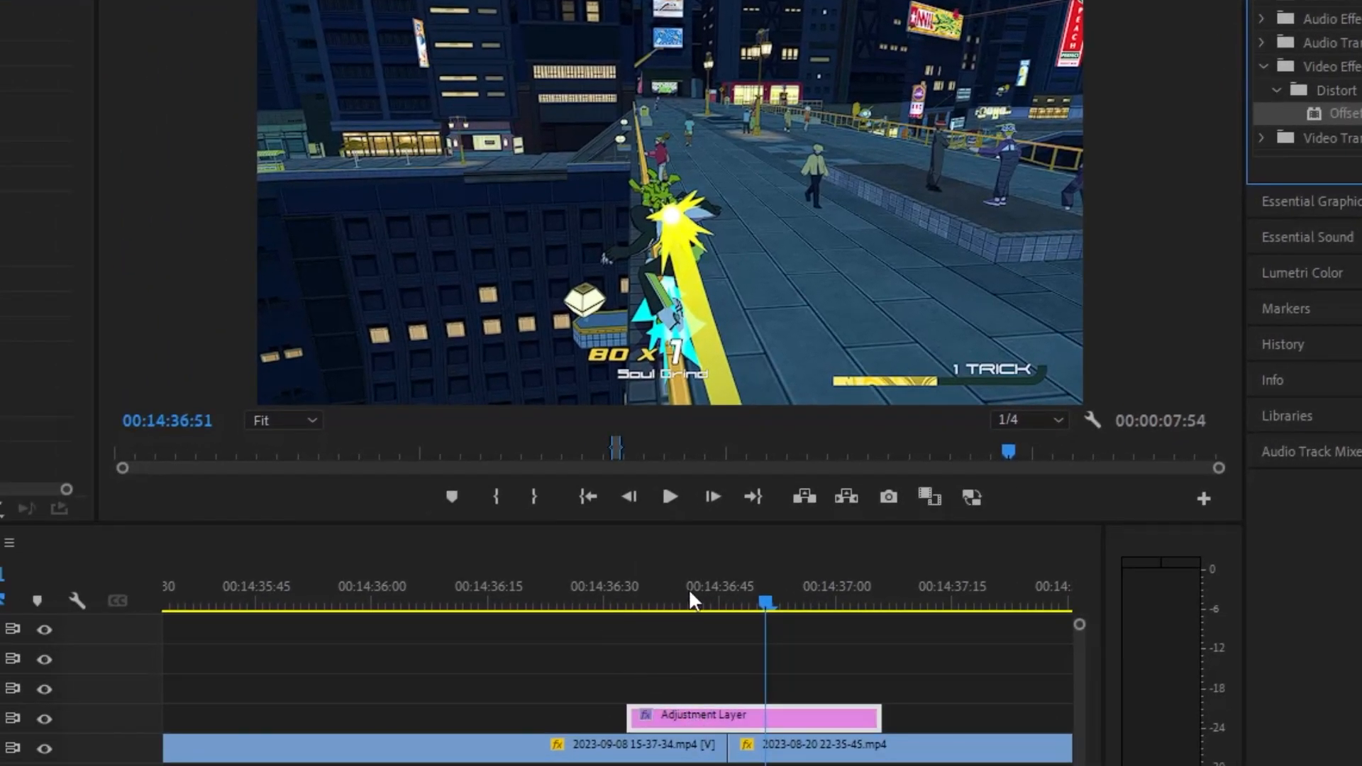
# Start keyframing the Offset effect's Shift Center To at 00:14:36:42, and move the playhead to 00:14:36:56.
pyautogui.moveTo(688, 590)
pyautogui.mouseDown()
pyautogui.moveTo(646, 598)
pyautogui.moveTo(701, 593)
pyautogui.mouseUp()
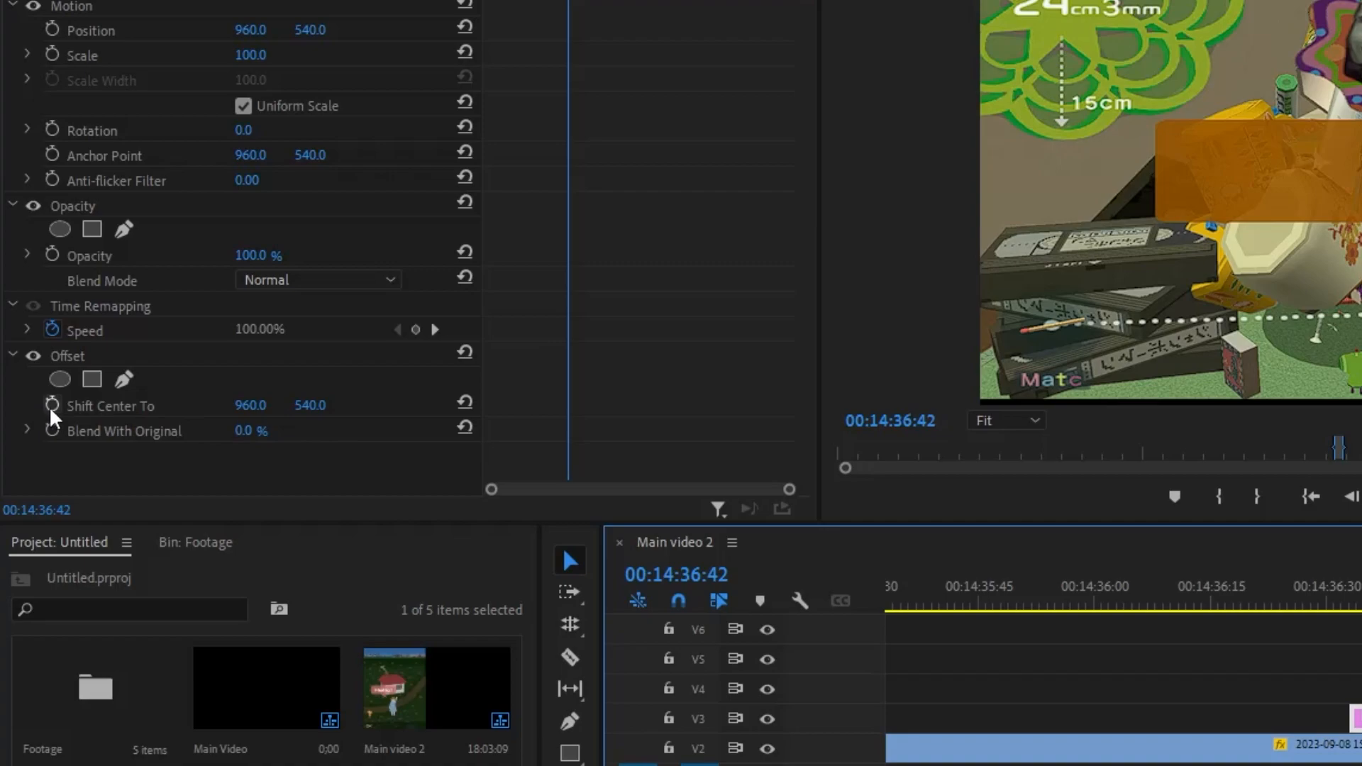
pyautogui.click(51, 405)
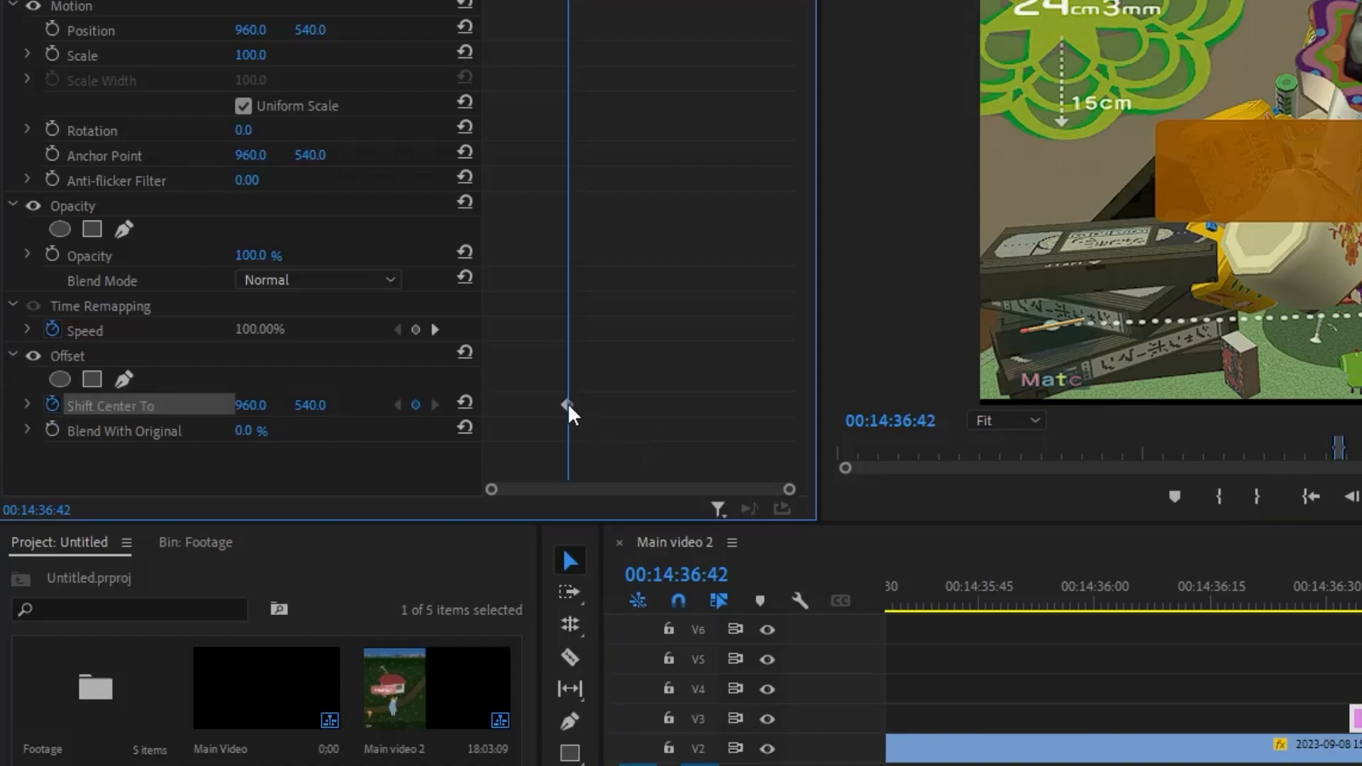
pyautogui.moveTo(568, 0); pyautogui.dragTo(700, 0)
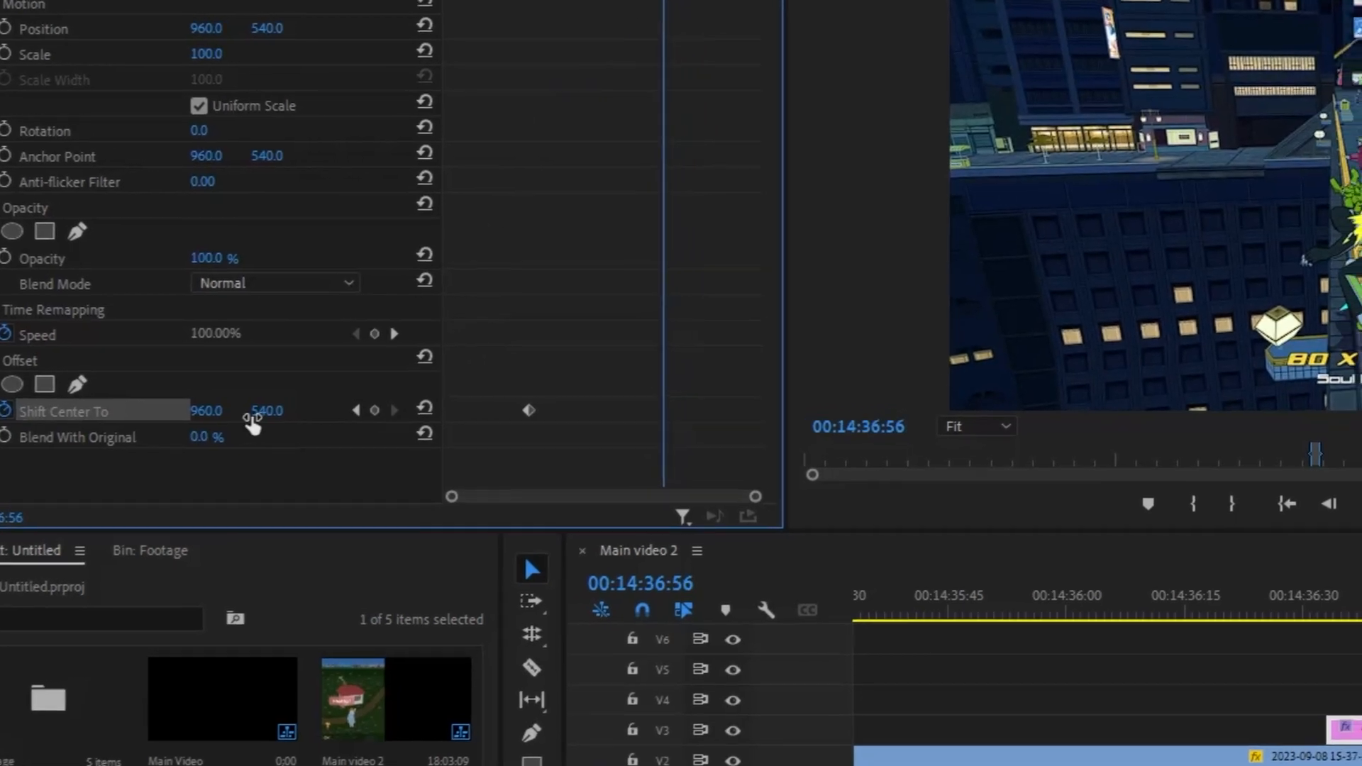
# Try shifting the Offset center horizontally and vertically at 00:14:36:56, and reset Shift Center To.
pyautogui.moveTo(253, 406); pyautogui.dragTo(354, 405)
pyautogui.moveTo(333, 709); pyautogui.dragTo(600, 709)
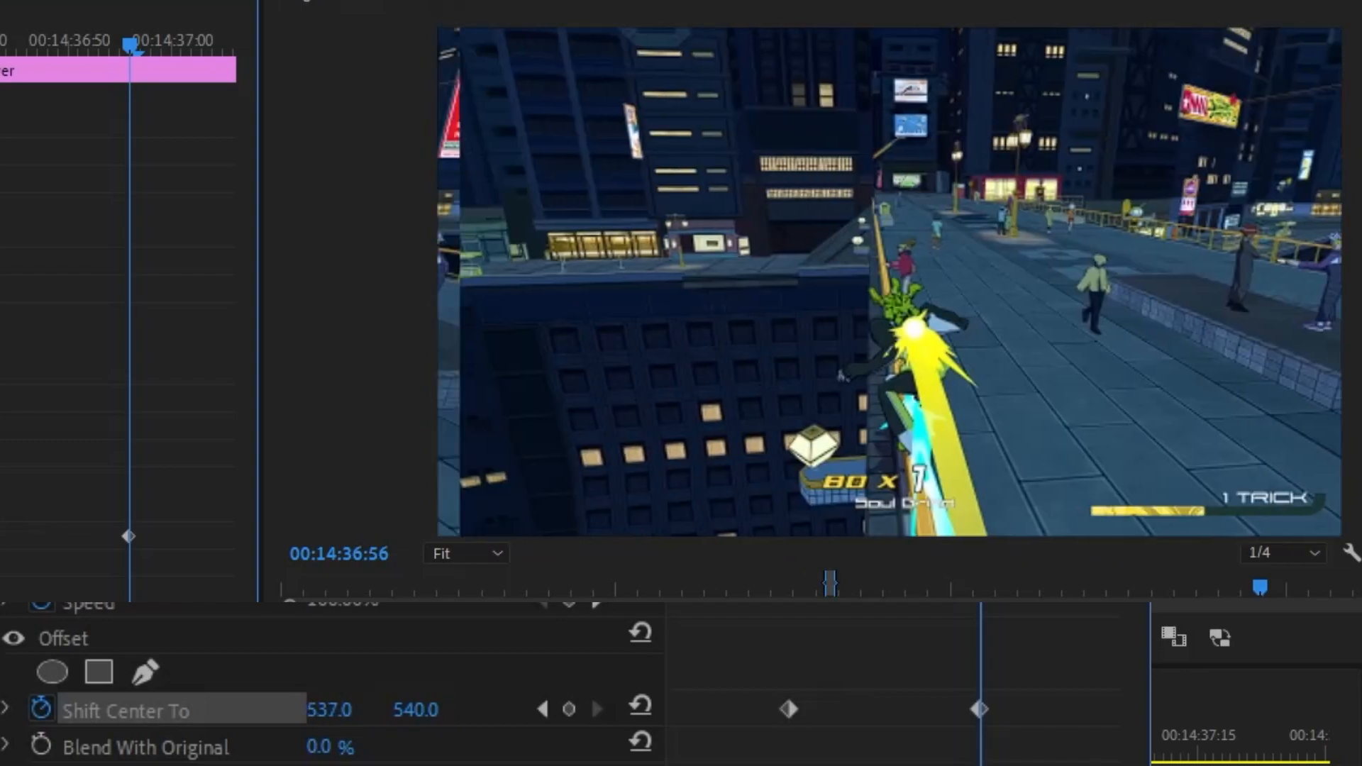
pyautogui.click(344, 710)
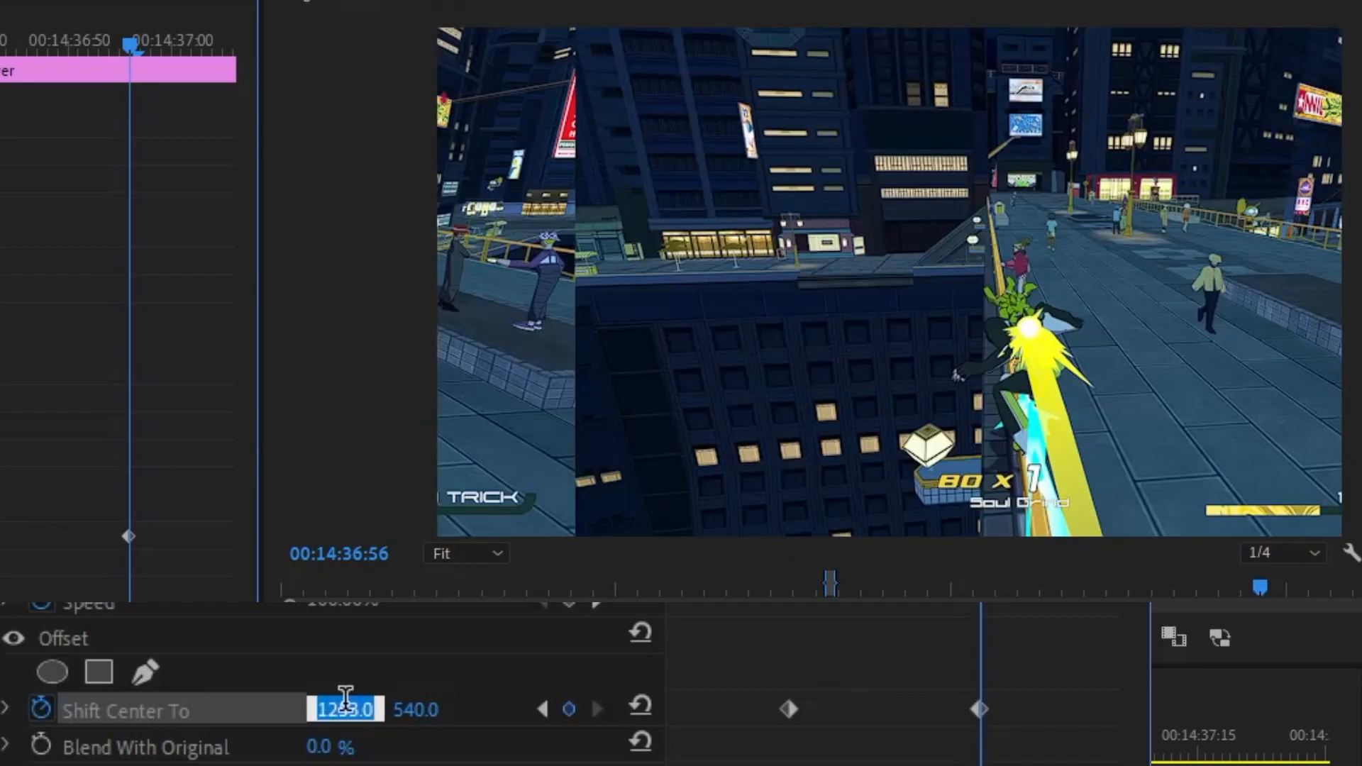
pyautogui.click(637, 706)
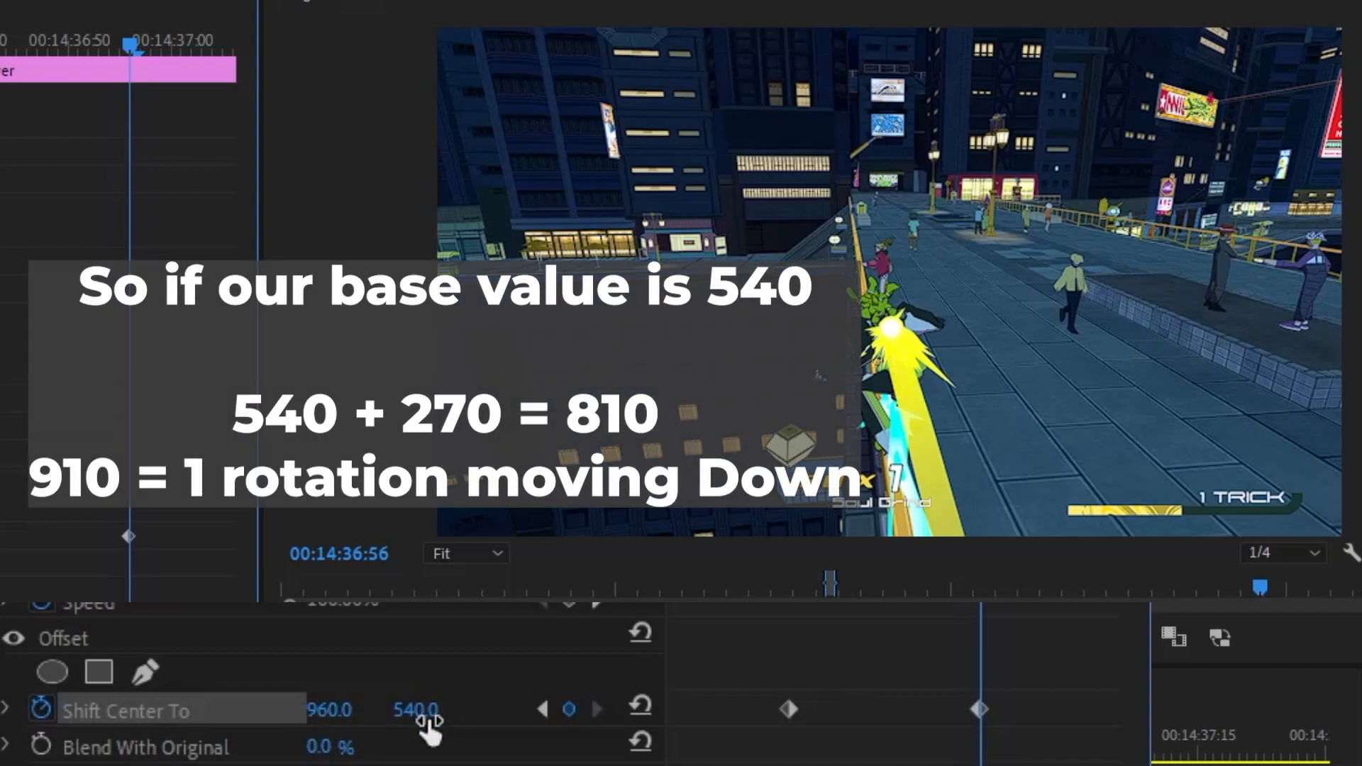
pyautogui.click(416, 710)
pyautogui.press('Return')
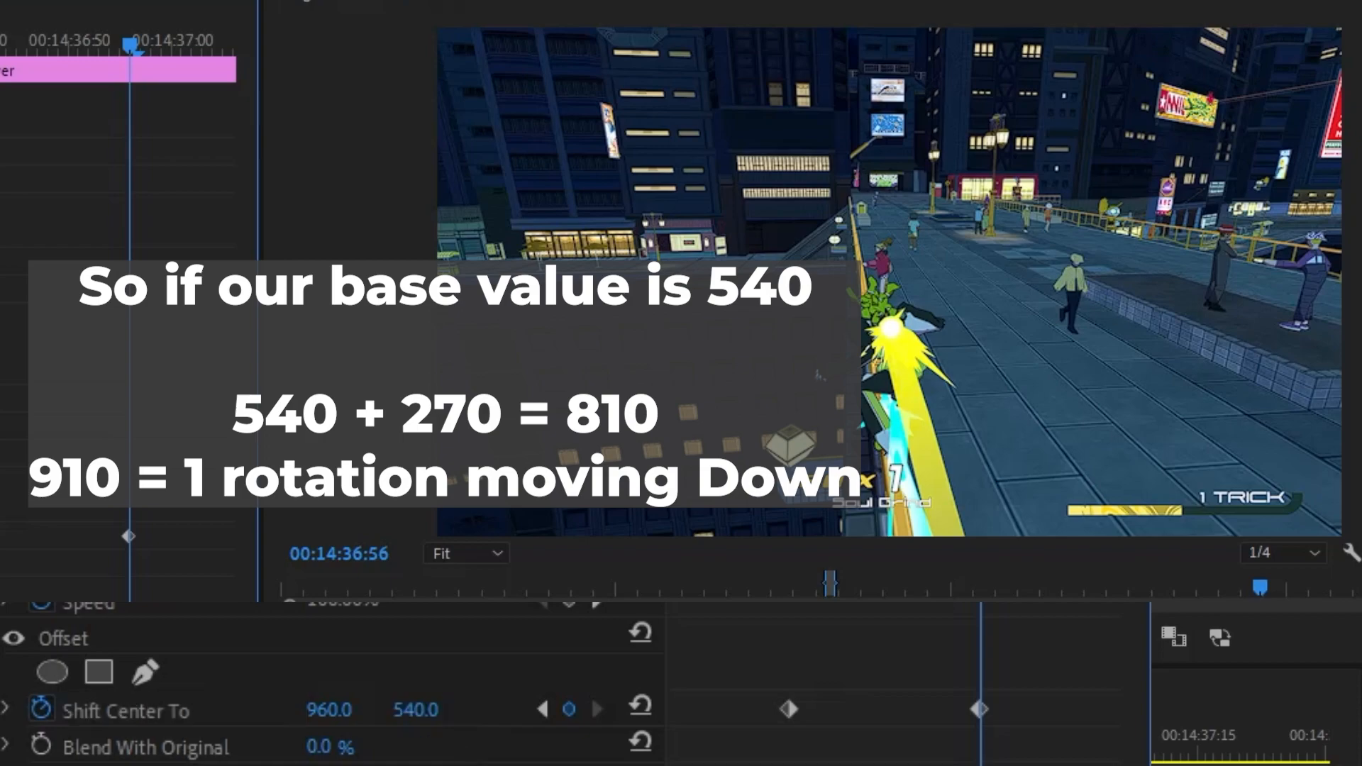
pyautogui.moveTo(440, 722)
pyautogui.mouseDown()
pyautogui.moveTo(454, 723)
pyautogui.moveTo(426, 709)
pyautogui.moveTo(459, 709)
pyautogui.moveTo(414, 709)
pyautogui.moveTo(459, 709)
pyautogui.mouseUp()
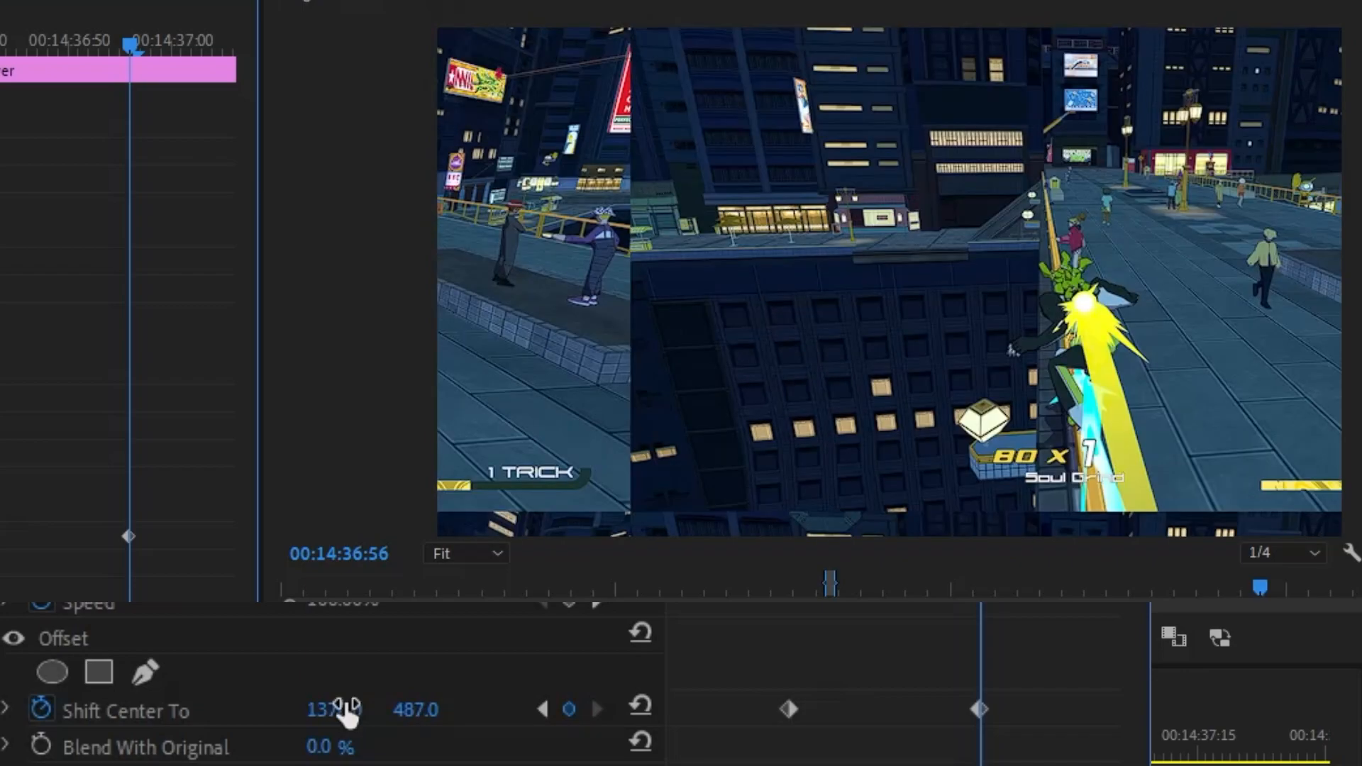
pyautogui.click(643, 706)
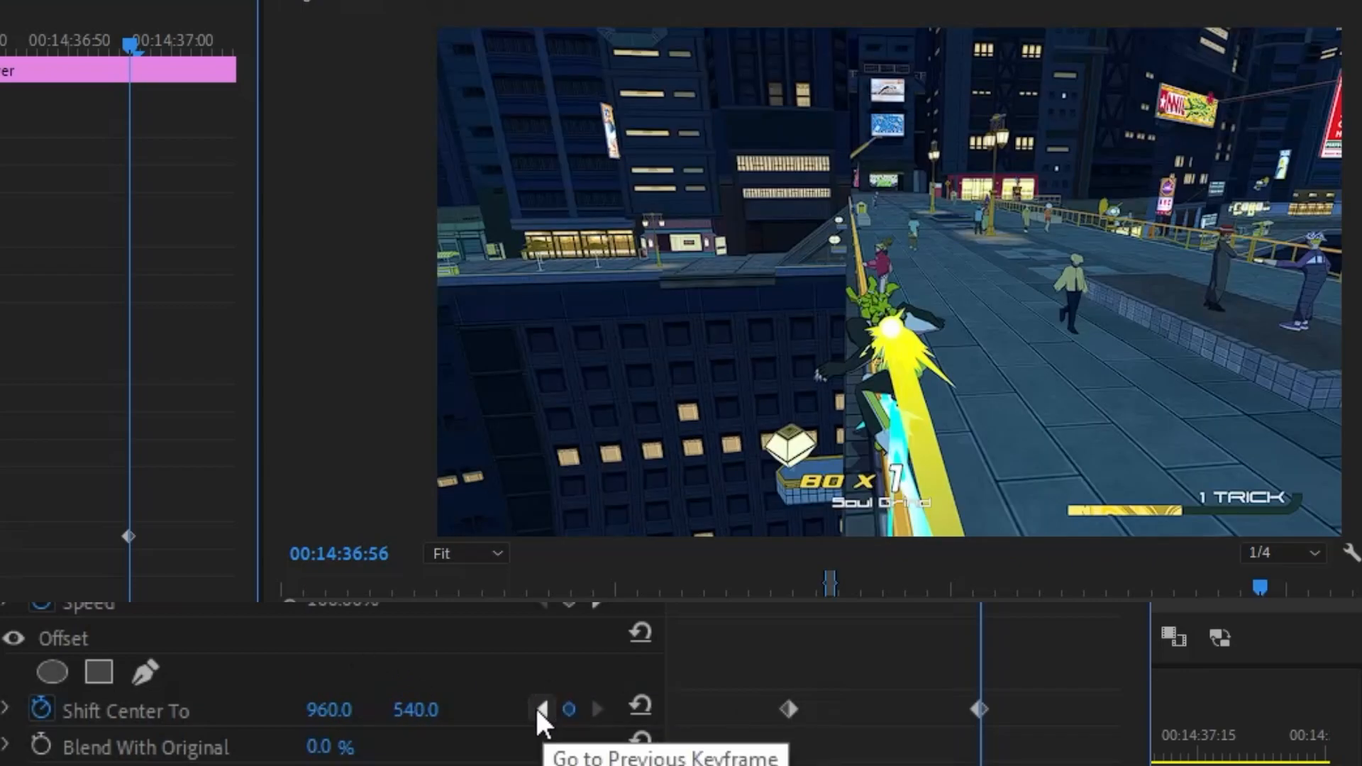
# Set the vertical Shift Center To value to 1350 at 00:14:36:56 and scrub through the resulting movement.
pyautogui.click(438, 712)
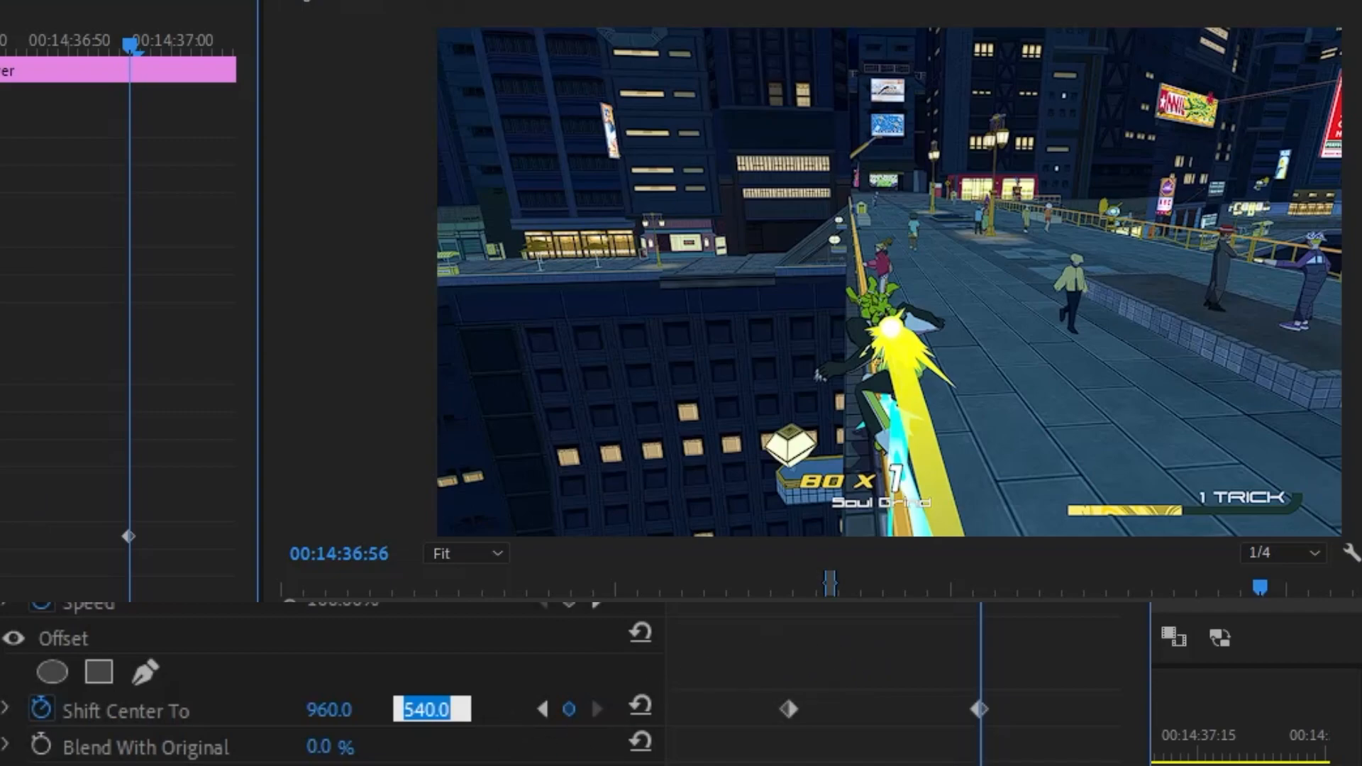
pyautogui.write('1350')
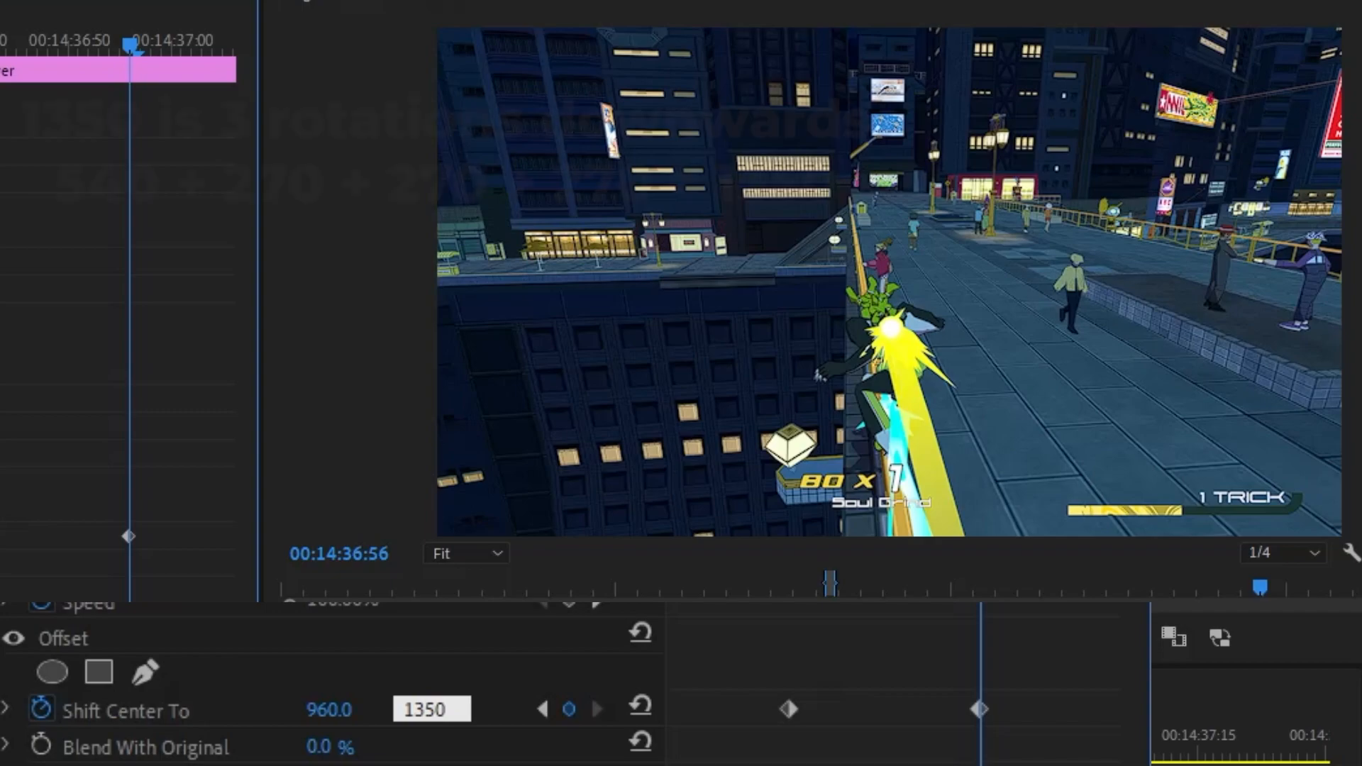
pyautogui.press('Return')
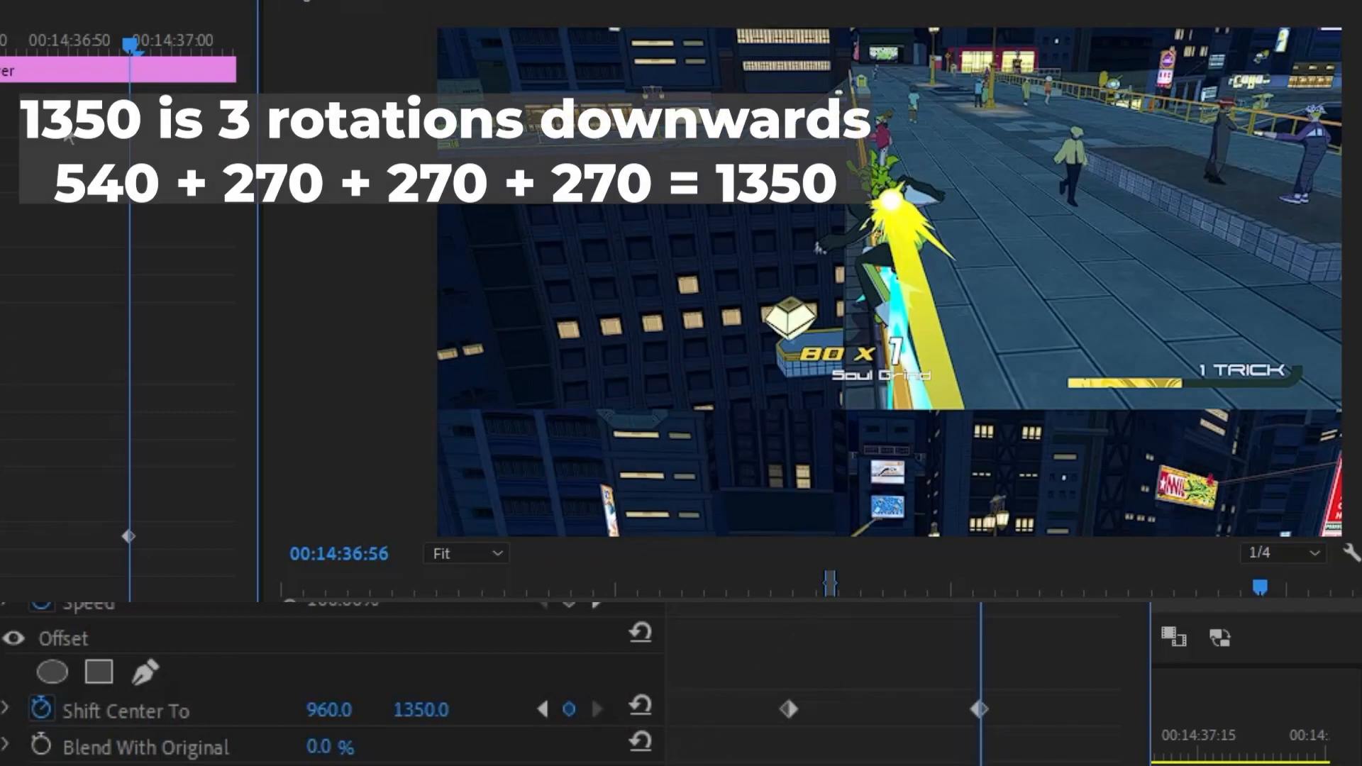
pyautogui.moveTo(126, 41); pyautogui.dragTo(90, 45)
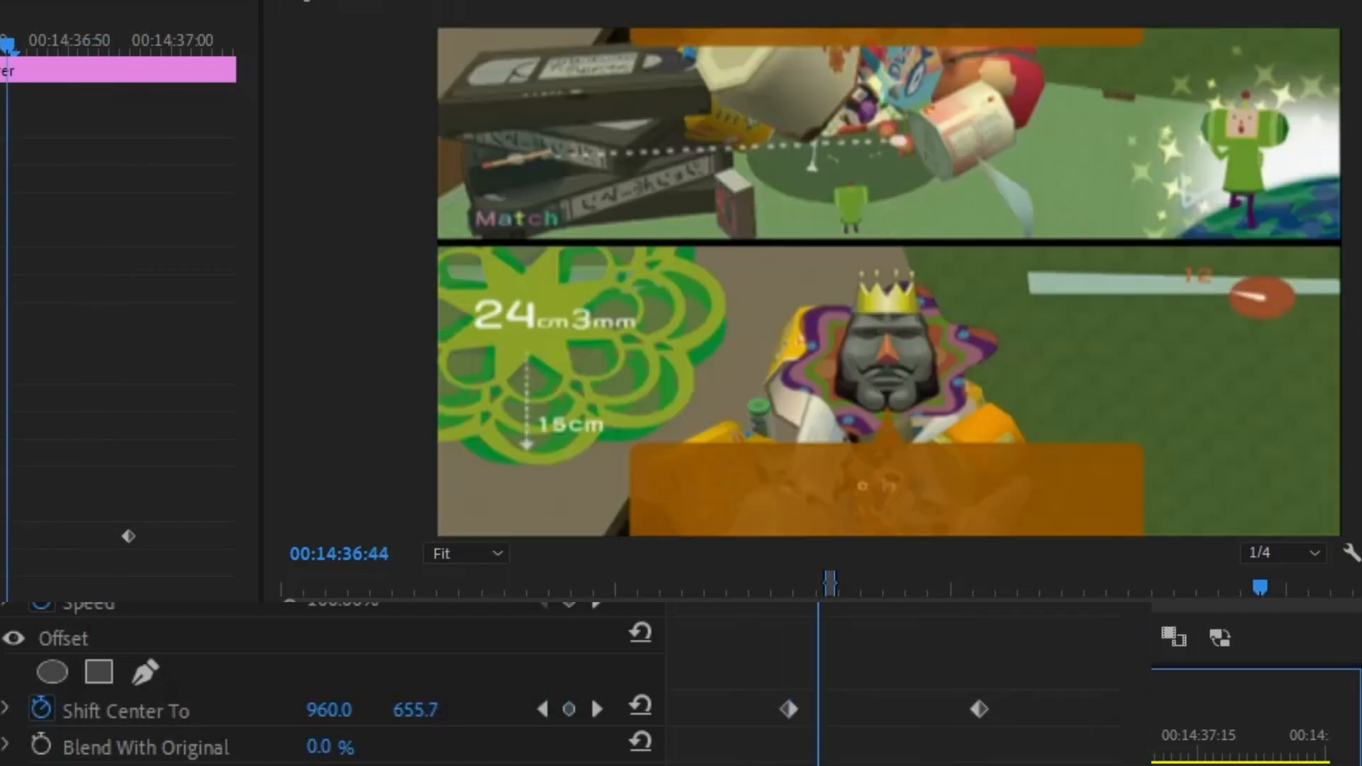
# Apply eased temporal interpolation to both Shift Center To keyframes.
pyautogui.rightClick(979, 709)
pyautogui.moveTo(756, 561)
pyautogui.click(899, 702)
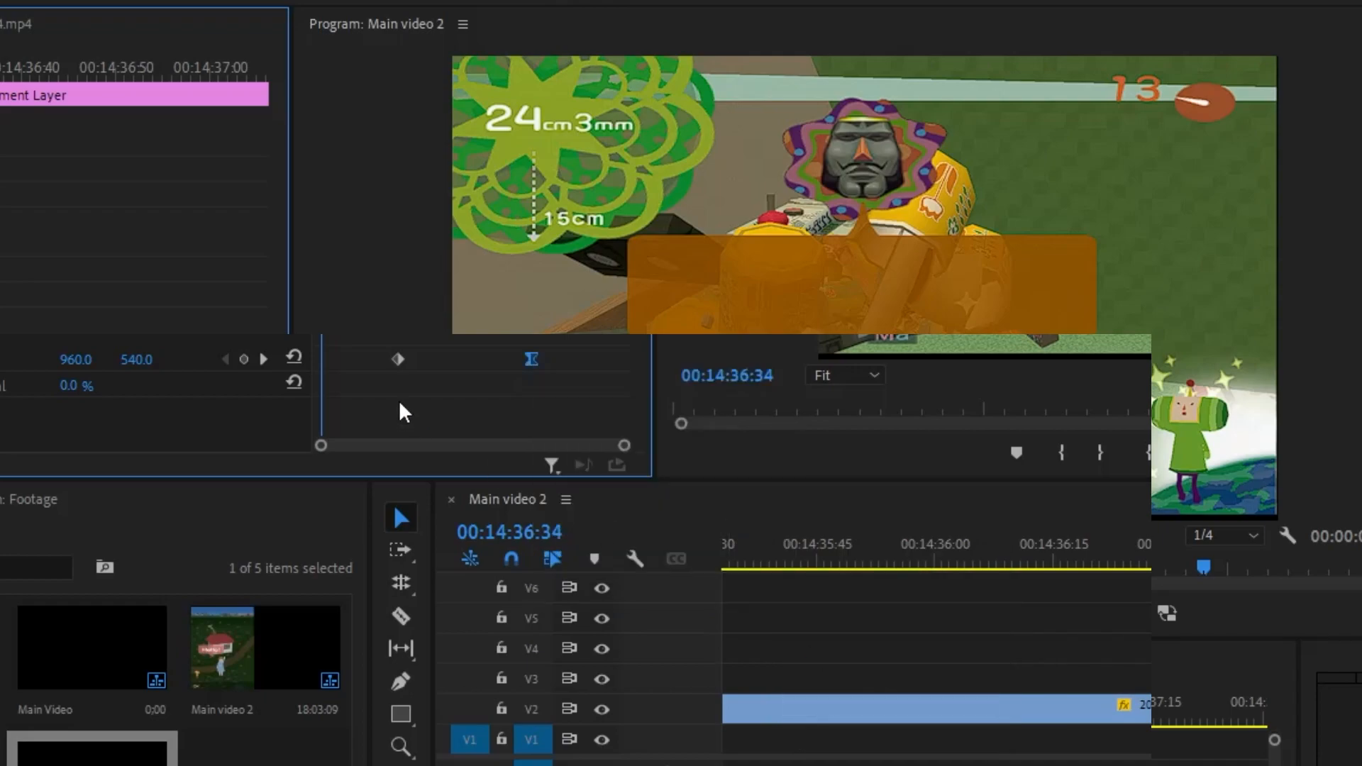
pyautogui.rightClick(397, 362)
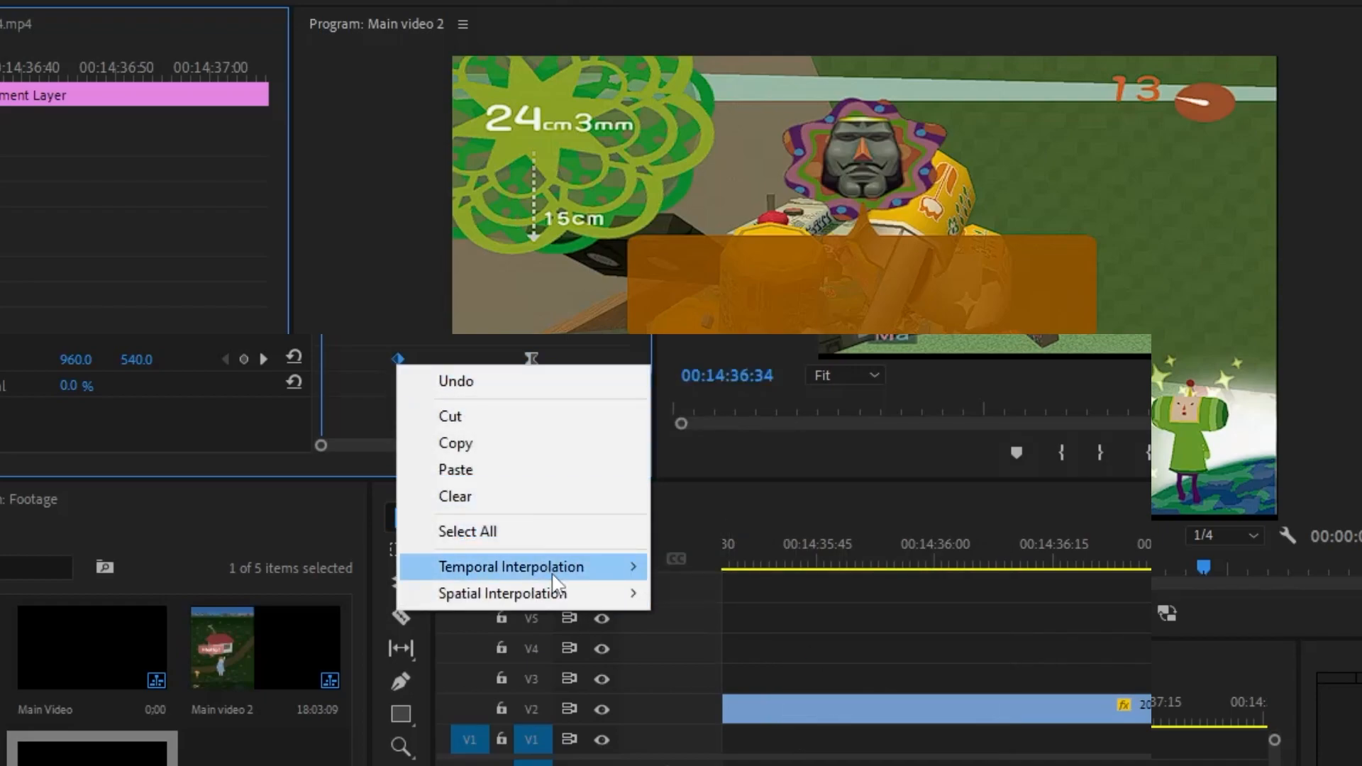
pyautogui.moveTo(553, 566)
pyautogui.click(767, 738)
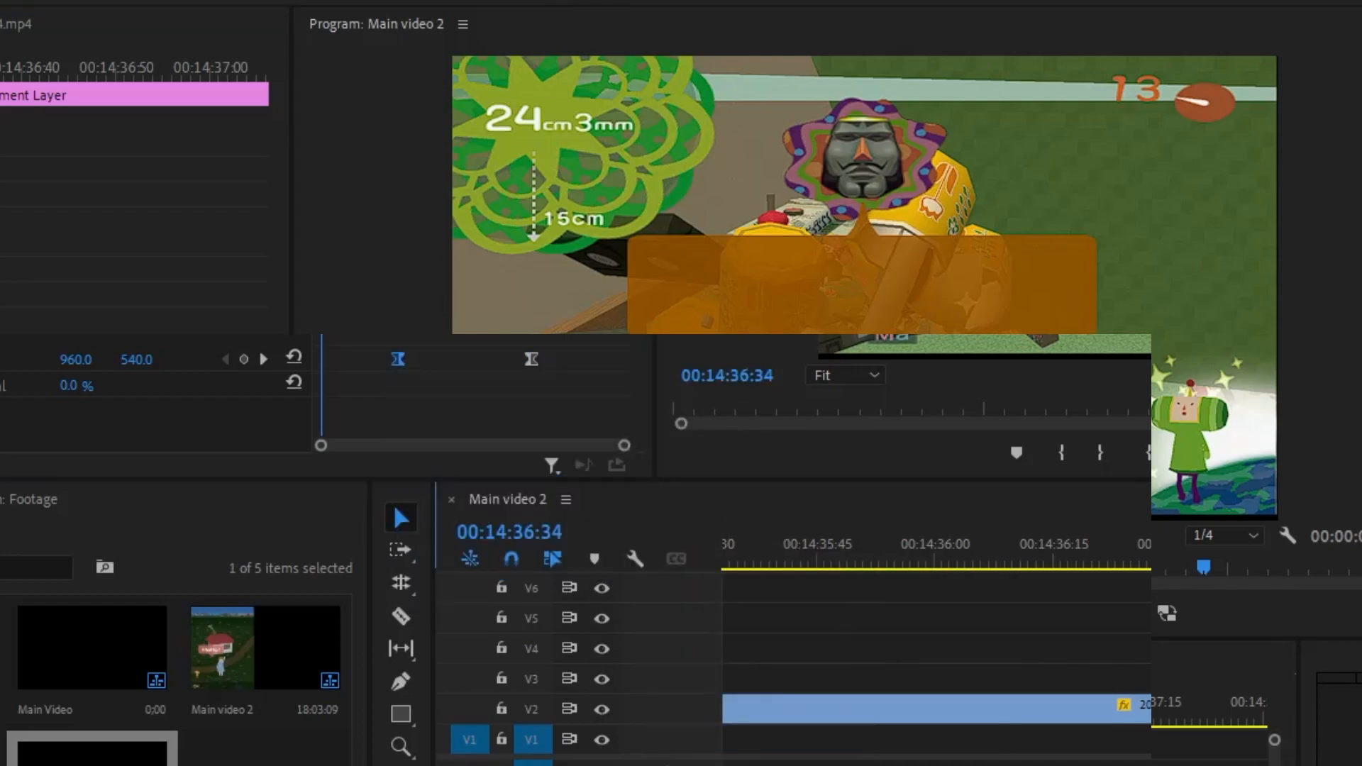
# Play back the eased offset transition across the cut between the two clips.
pyautogui.moveTo(803, 723); pyautogui.dragTo(786, 726)
pyautogui.click(867, 616)
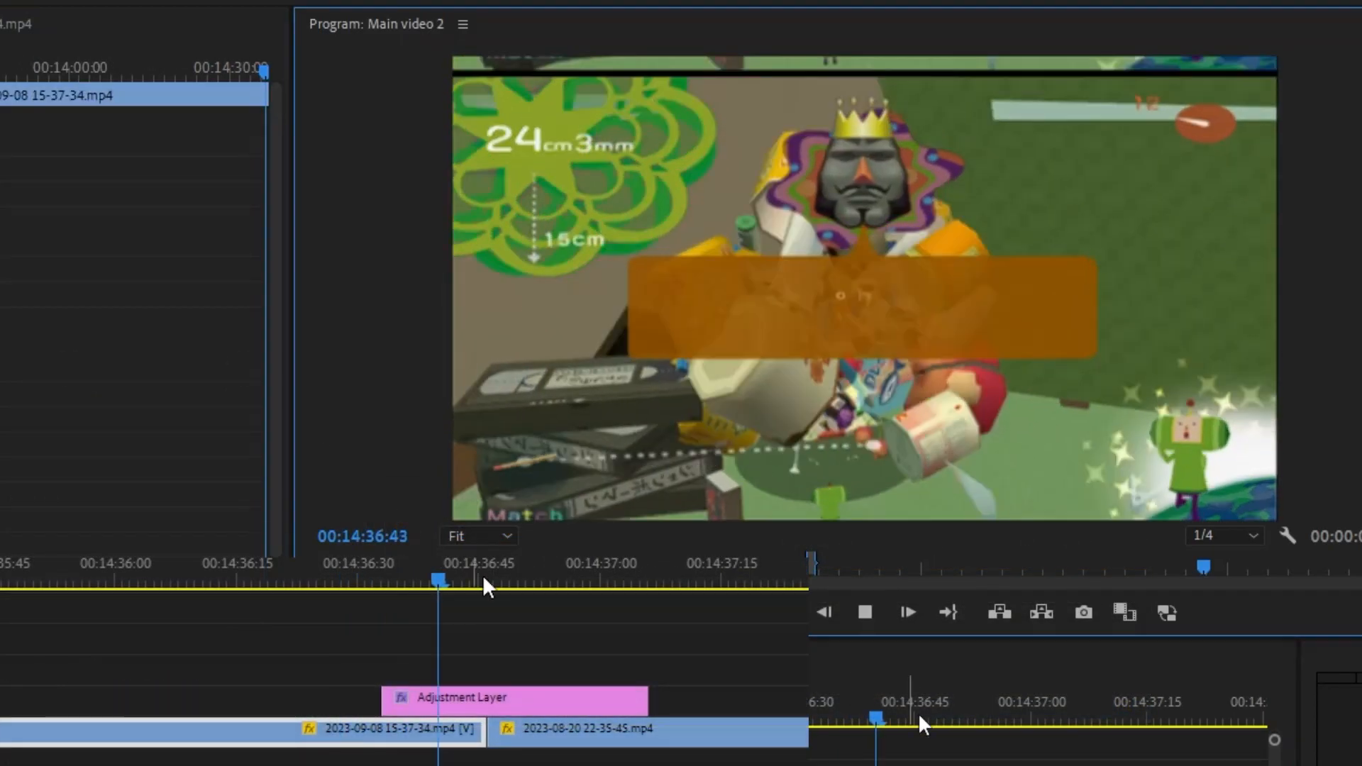
pyautogui.click(867, 614)
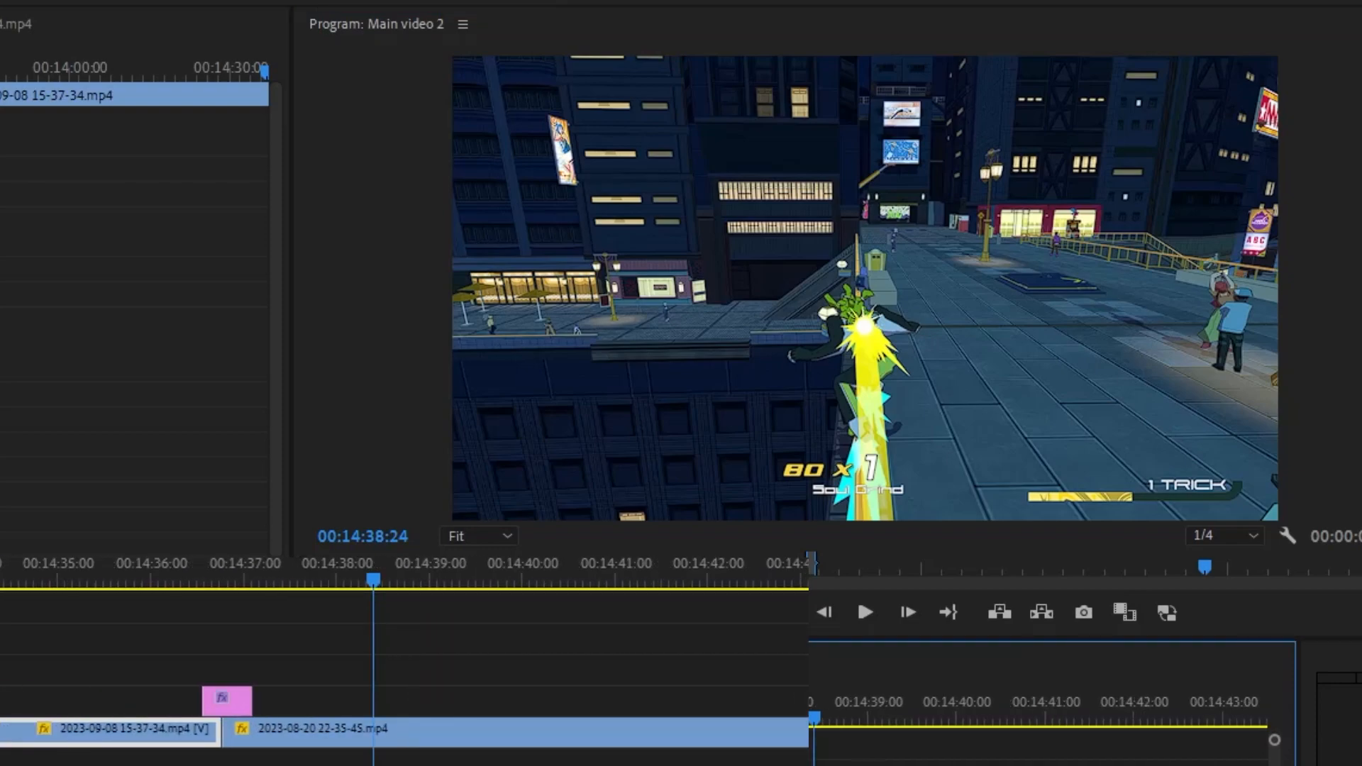
# Create a second 1920 x 1080, 60 fps adjustment layer and place it on track V4 above the first one.
pyautogui.click(700, 715)
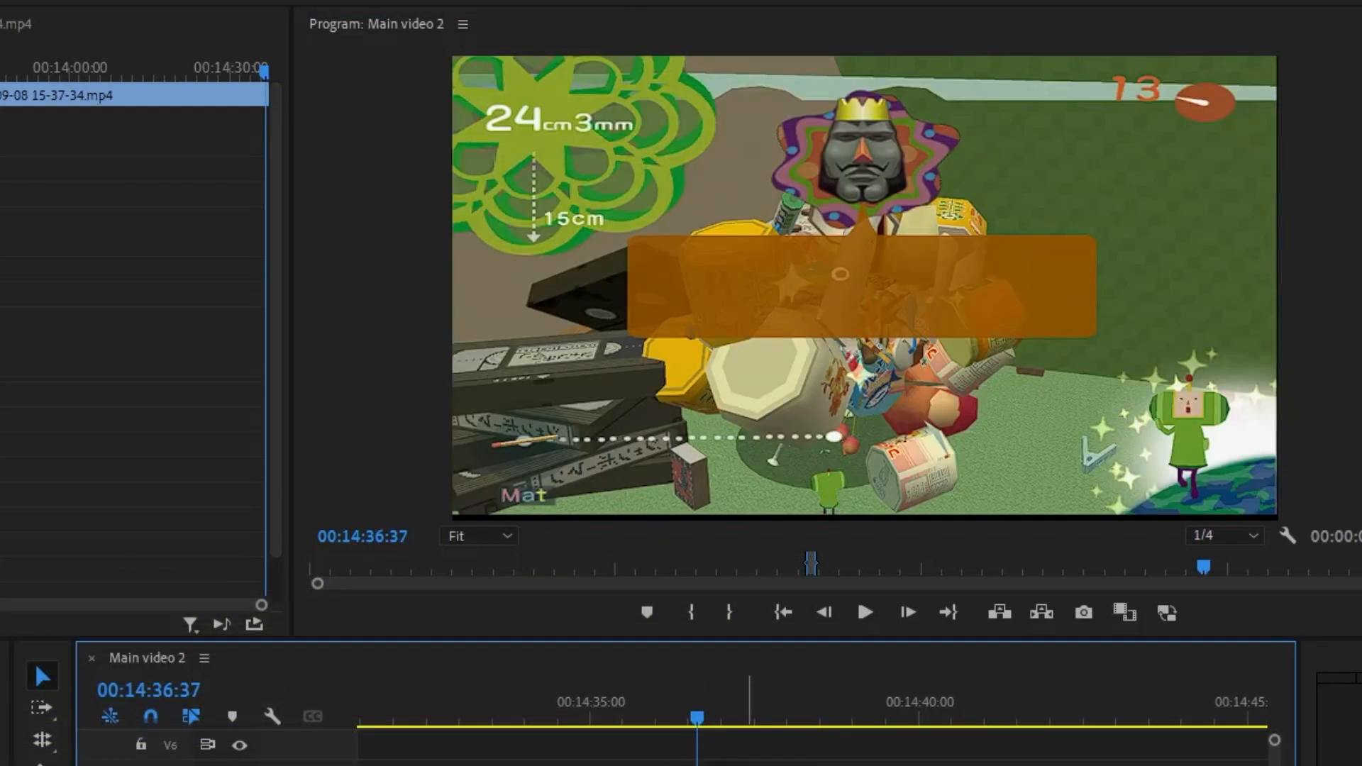
pyautogui.press('=')
pyautogui.press('=')
pyautogui.press('=')
pyautogui.press('=')
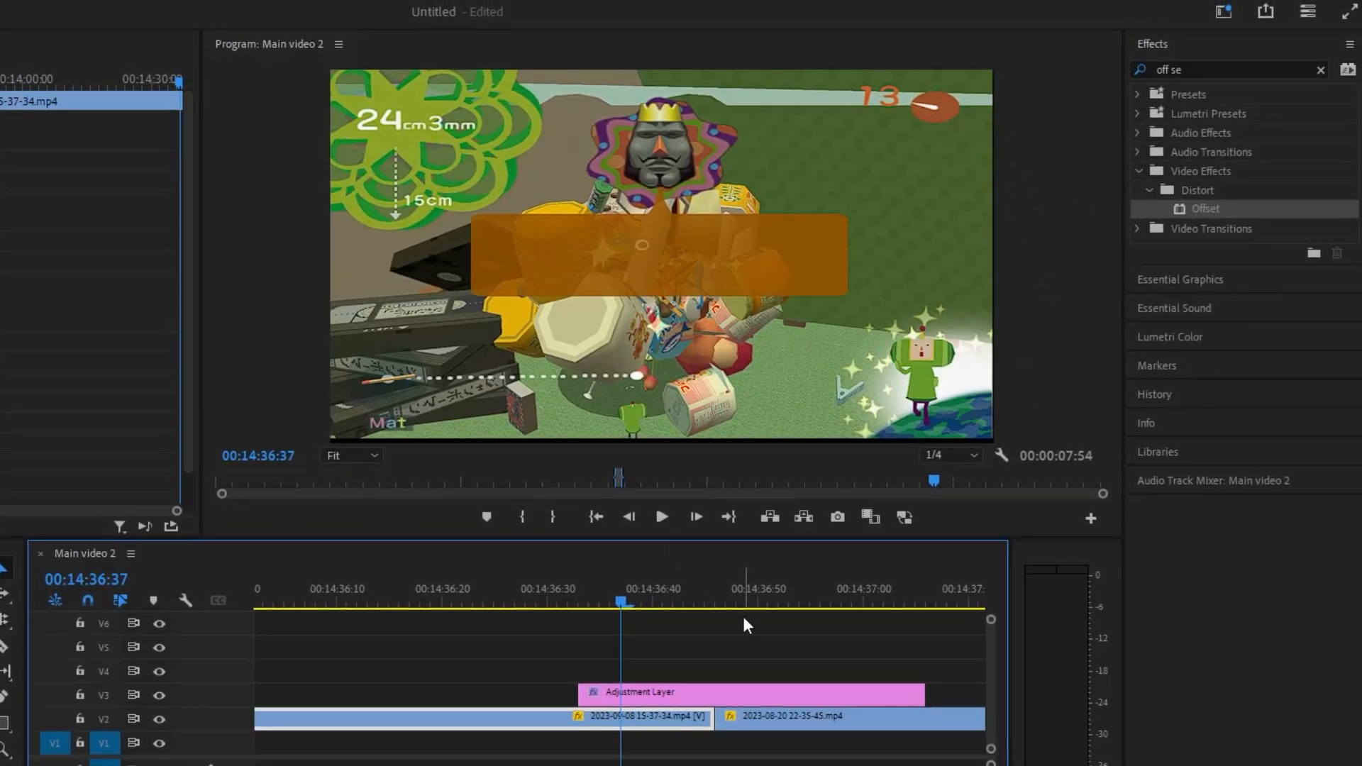
pyautogui.rightClick(2, 707)
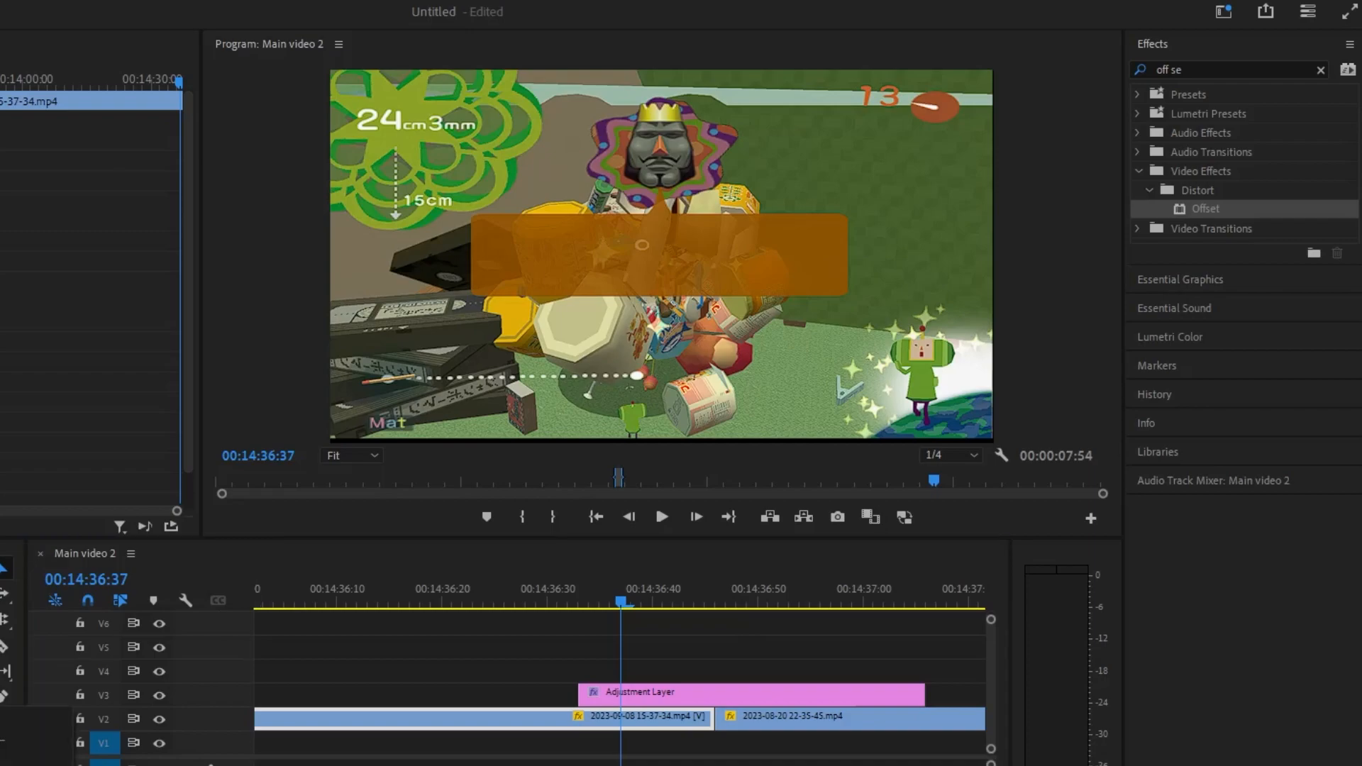
pyautogui.click(290, 756)
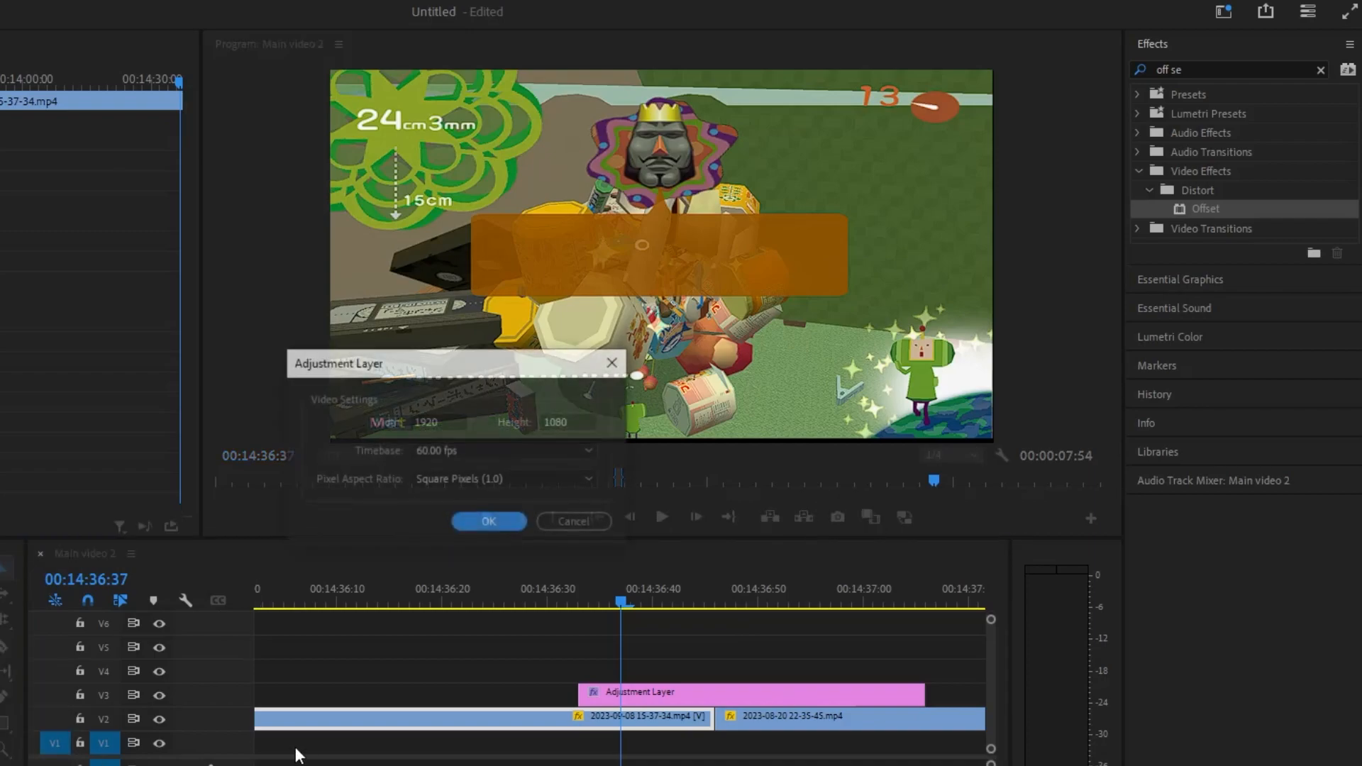
pyautogui.click(474, 532)
pyautogui.moveTo(2, 681); pyautogui.dragTo(532, 673)
# Cut the V4 adjustment layer down to a short section around the clip cut, deleting both outer pieces.
pyautogui.click(2, 646)
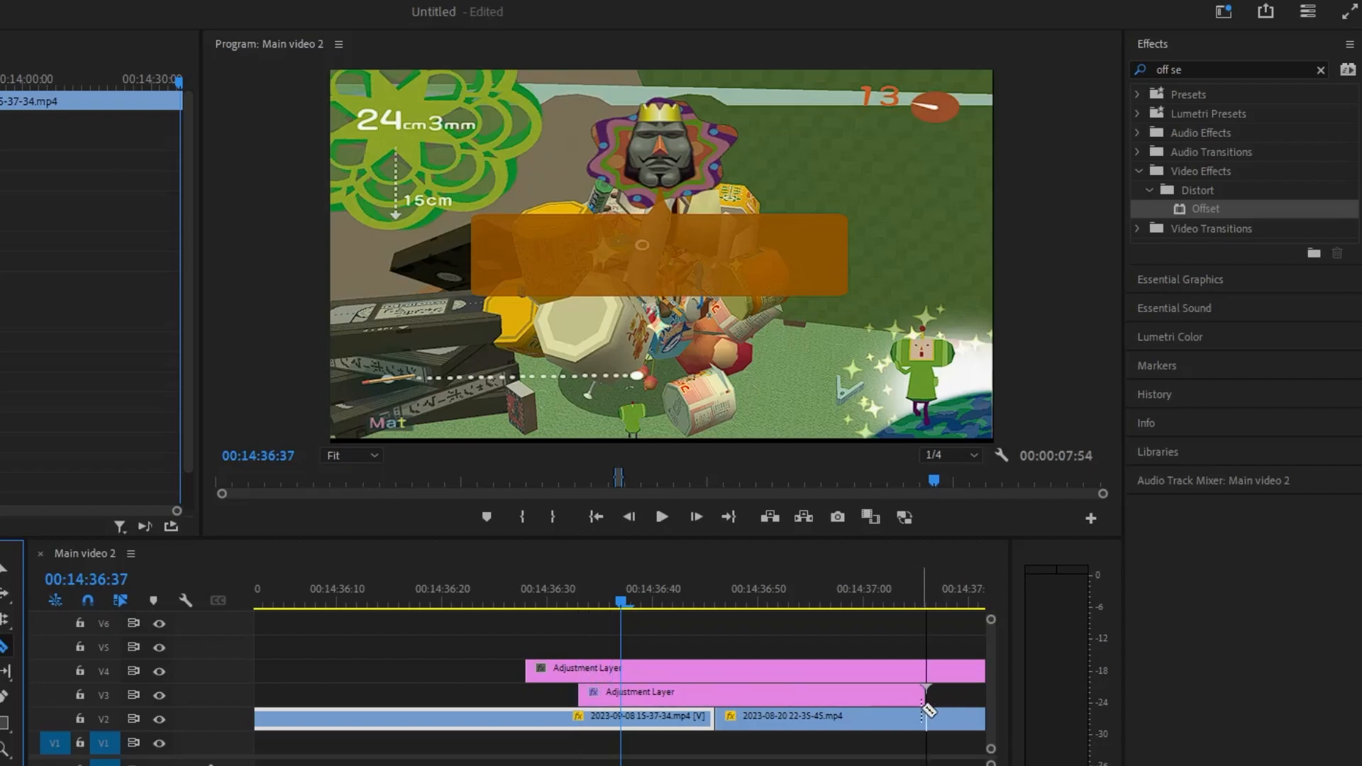
pyautogui.click(674, 671)
pyautogui.click(779, 671)
pyautogui.click(4, 568)
pyautogui.click(604, 673)
pyautogui.press('Delete')
pyautogui.click(840, 669)
pyautogui.press('Delete')
# Clear the effects search and apply the Distort effect Wave Warp to the short adjustment layer on track V4.
pyautogui.click(715, 667)
pyautogui.moveTo(642, 589); pyautogui.dragTo(738, 603)
pyautogui.doubleClick(766, 616)
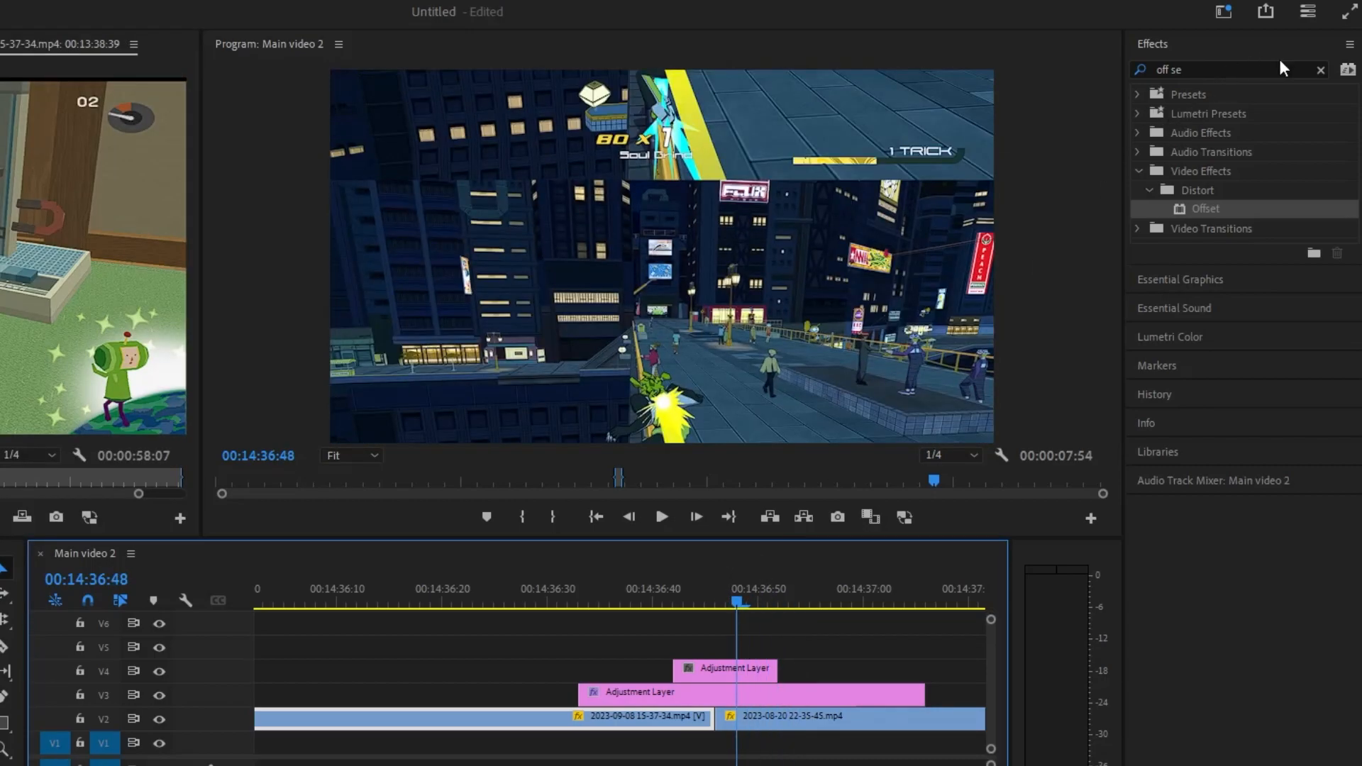
pyautogui.click(1320, 70)
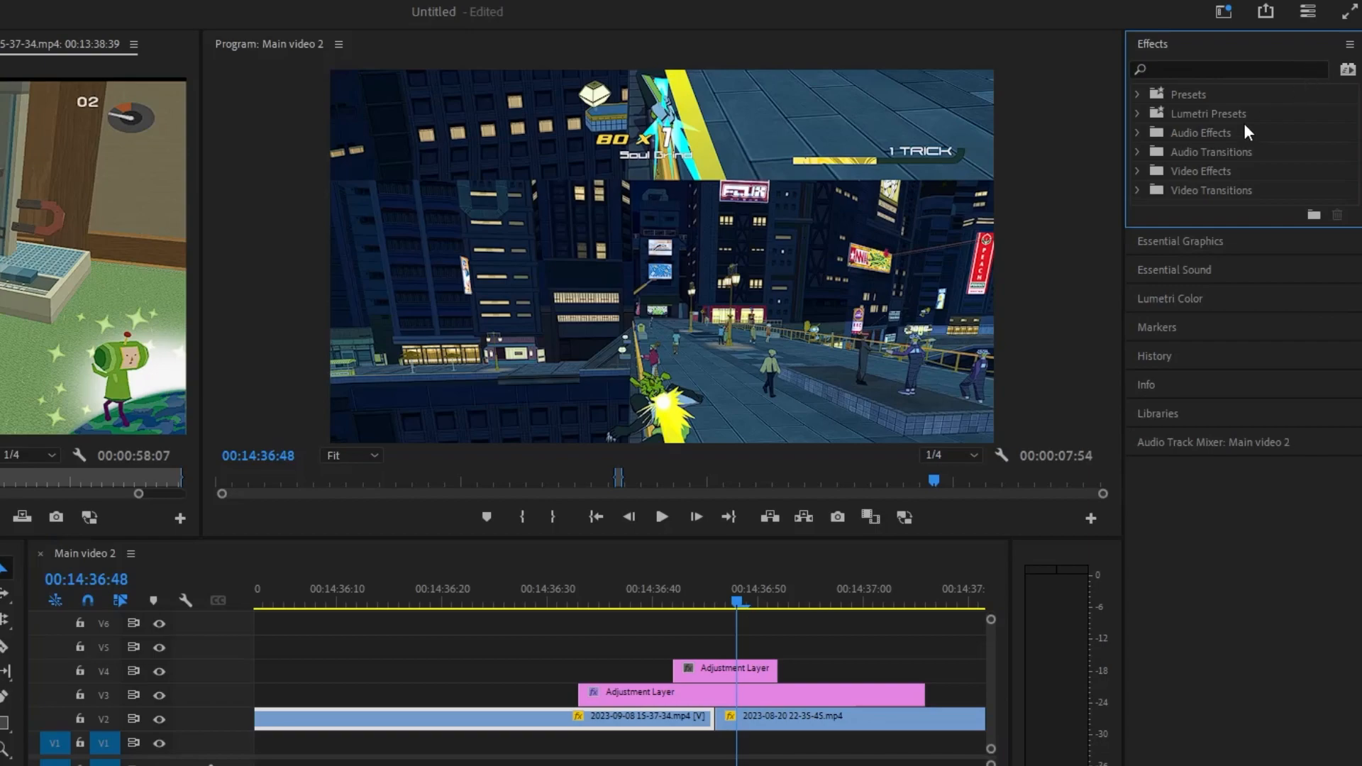
pyautogui.click(1138, 170)
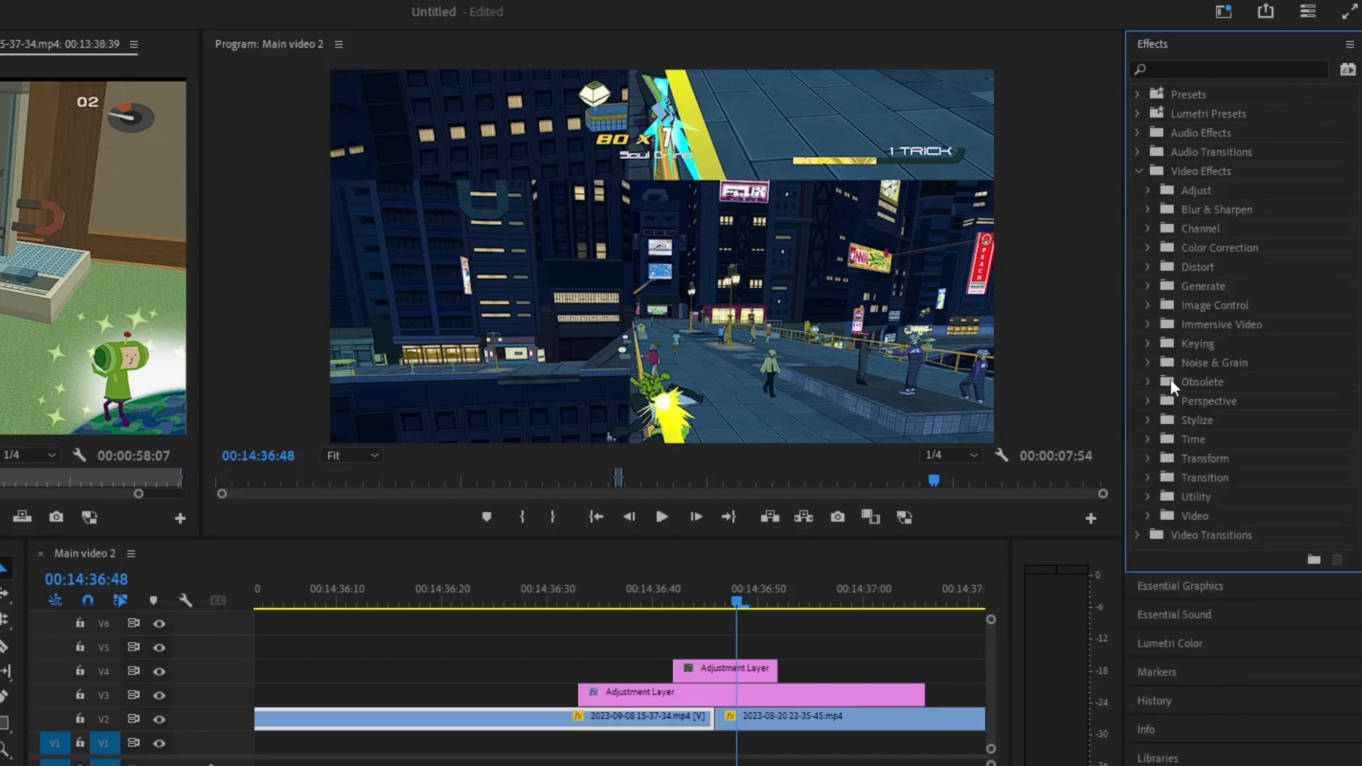
pyautogui.click(1148, 421)
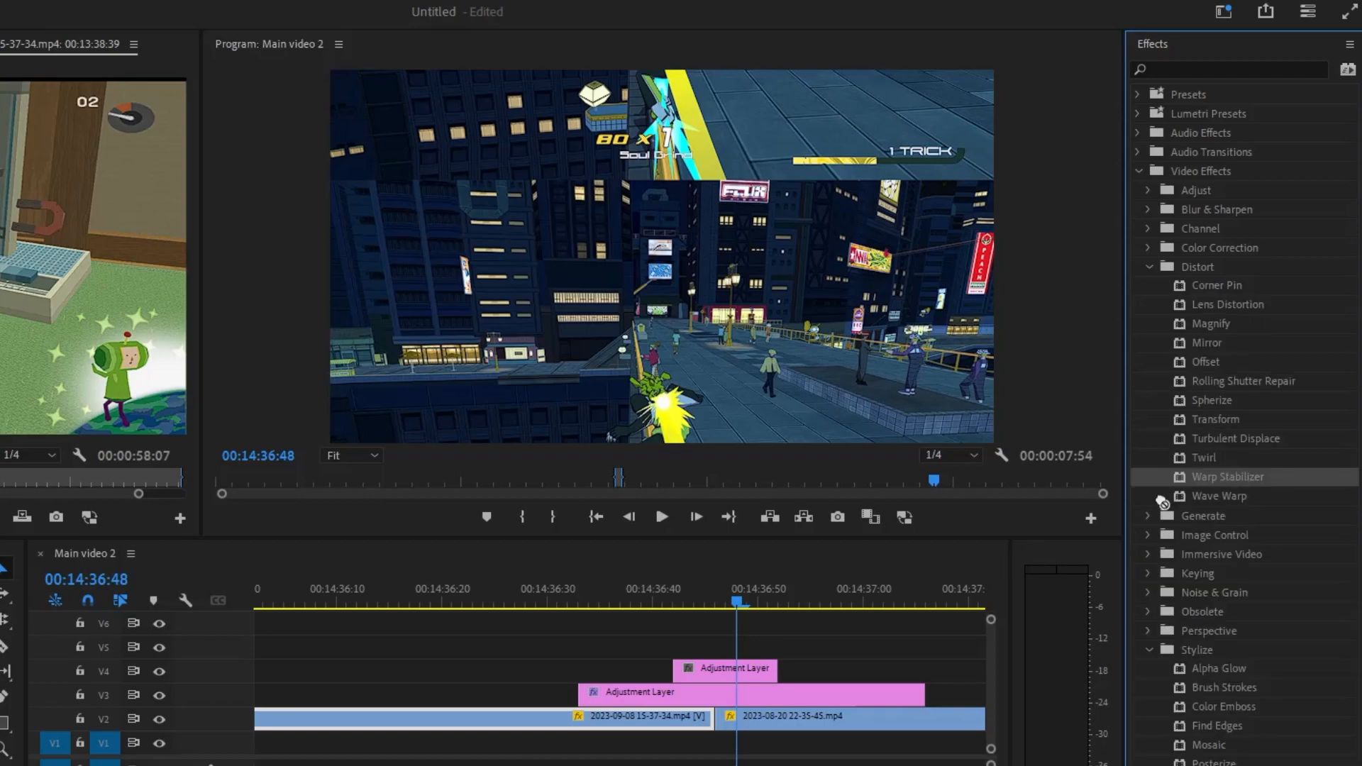
pyautogui.moveTo(1235, 499); pyautogui.dragTo(727, 671)
# Hide the output of track V3 and scrub through the Wave Warp section around the clip cut.
pyautogui.moveTo(719, 600); pyautogui.dragTo(696, 600)
pyautogui.click(158, 695)
pyautogui.moveTo(683, 601); pyautogui.dragTo(741, 610)
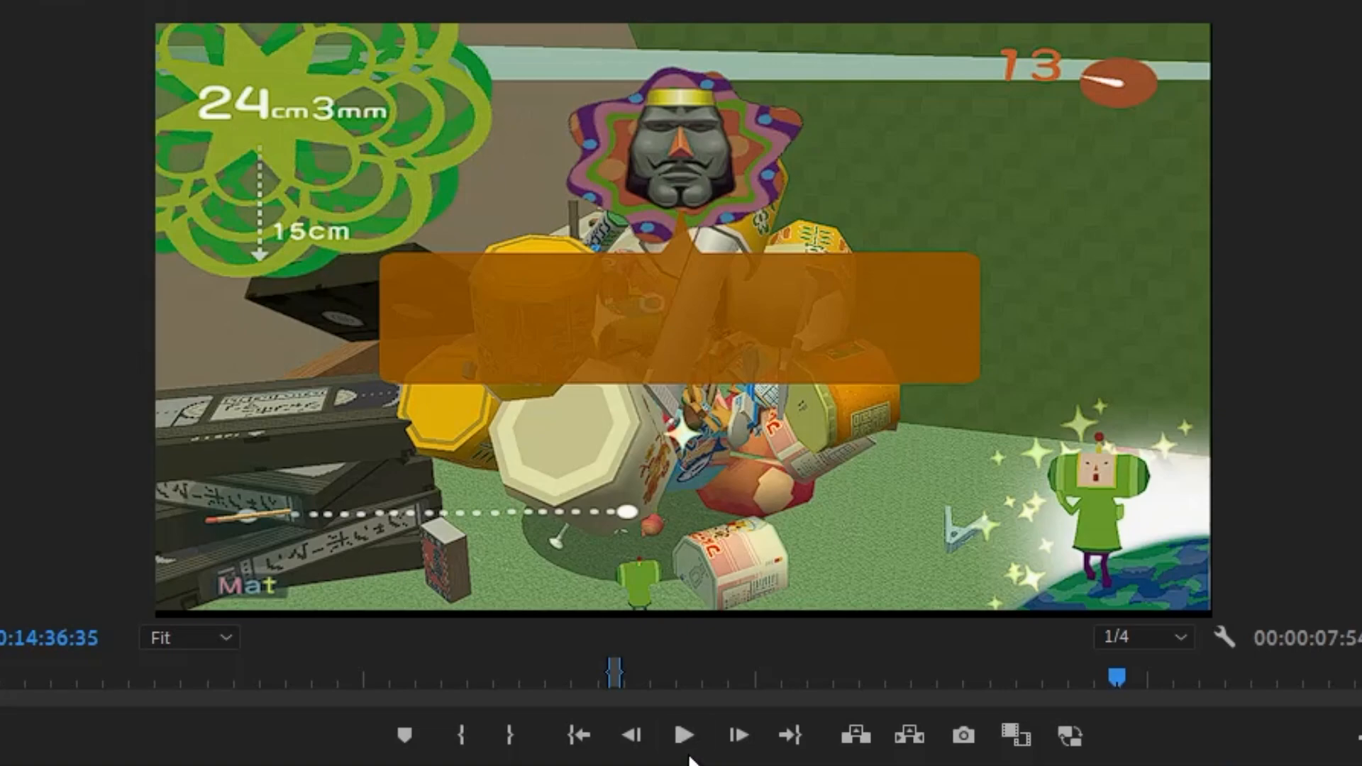
# Play across the clip cut and step frame by frame through the section covered by the Wave Warp effect.
pyautogui.click(686, 744)
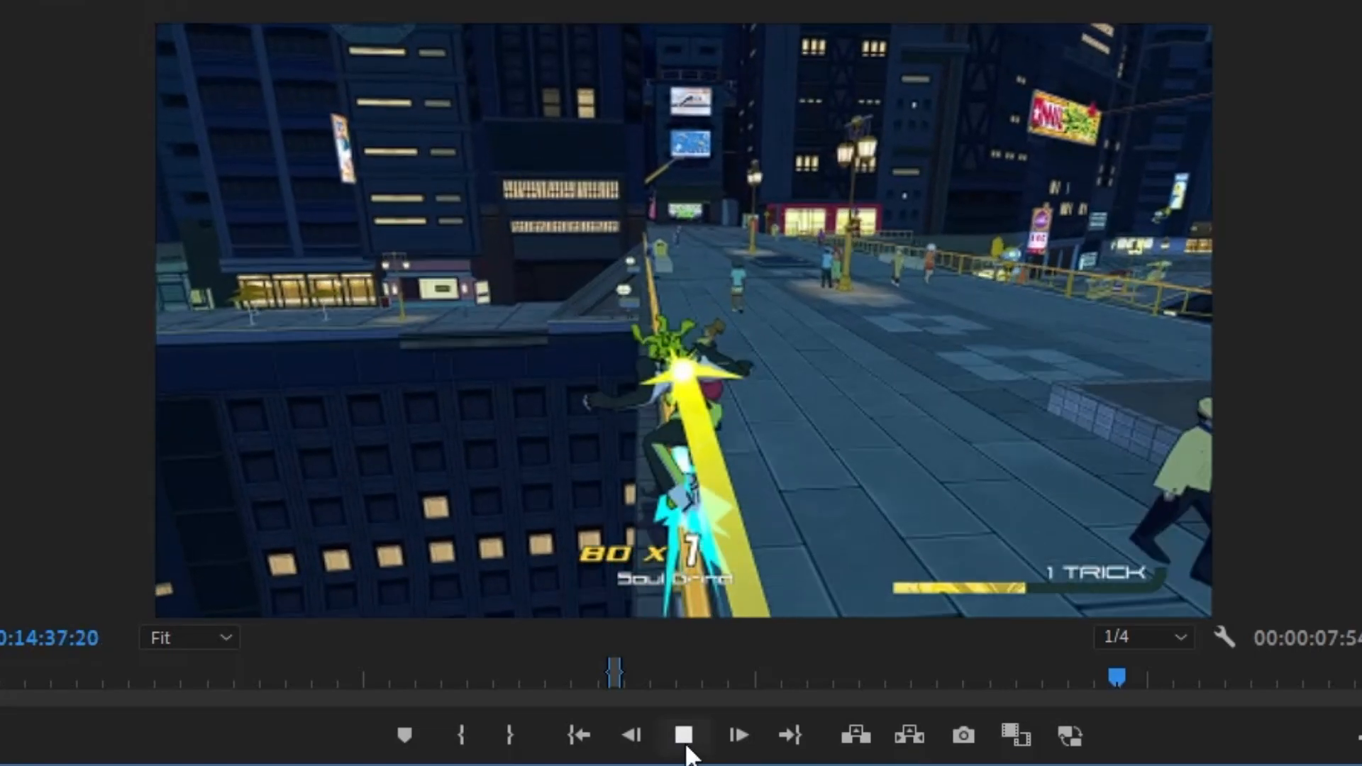
pyautogui.click(686, 744)
pyautogui.press('Left')
pyautogui.press('Left')
pyautogui.press('Left')
pyautogui.press('Left')
pyautogui.press('Left')
pyautogui.press('Left')
pyautogui.press('Left')
pyautogui.press('Left')
pyautogui.press('Left')
pyautogui.press('Left')
pyautogui.press('Left')
pyautogui.press('Left')
pyautogui.press('Left')
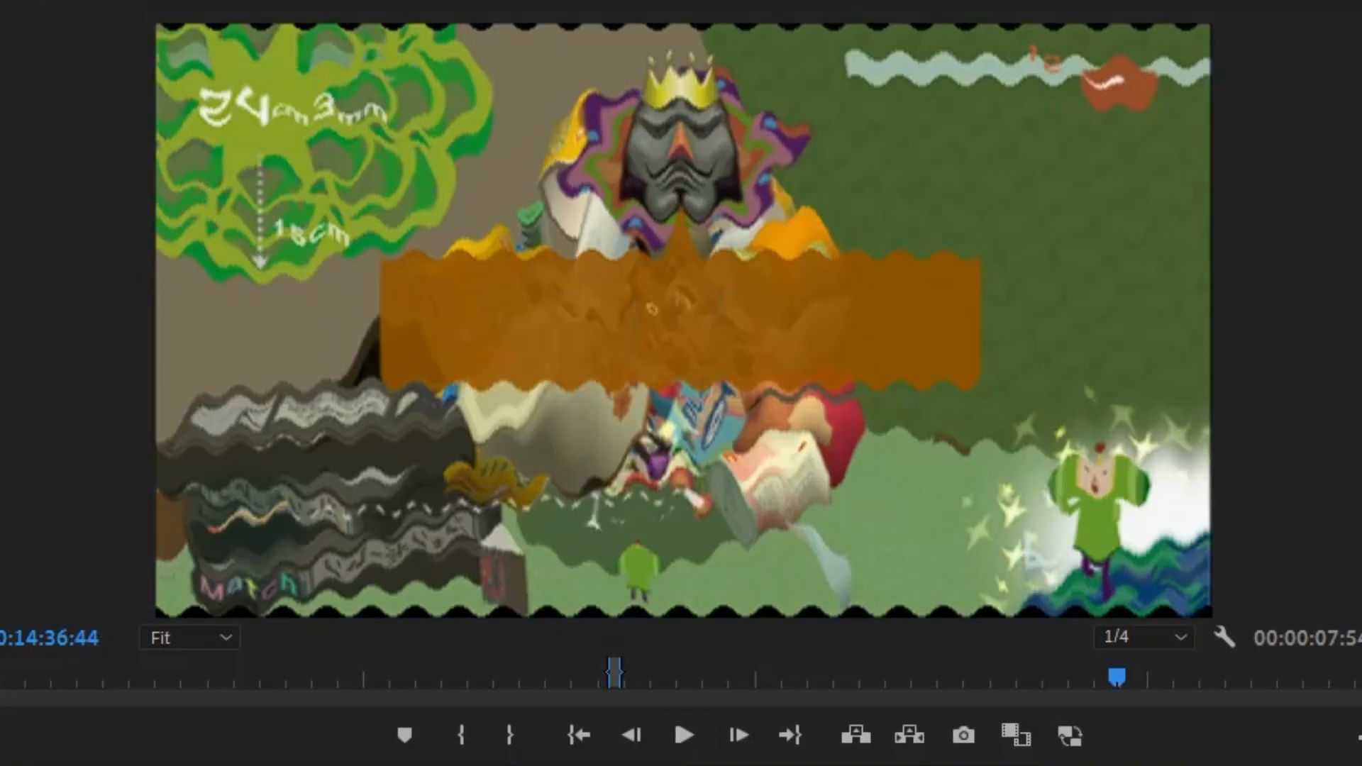
pyautogui.press('Right')
pyautogui.press('Right')
pyautogui.press('Right')
pyautogui.press('Left')
pyautogui.press('Left')
pyautogui.press('Left')
pyautogui.press('Right')
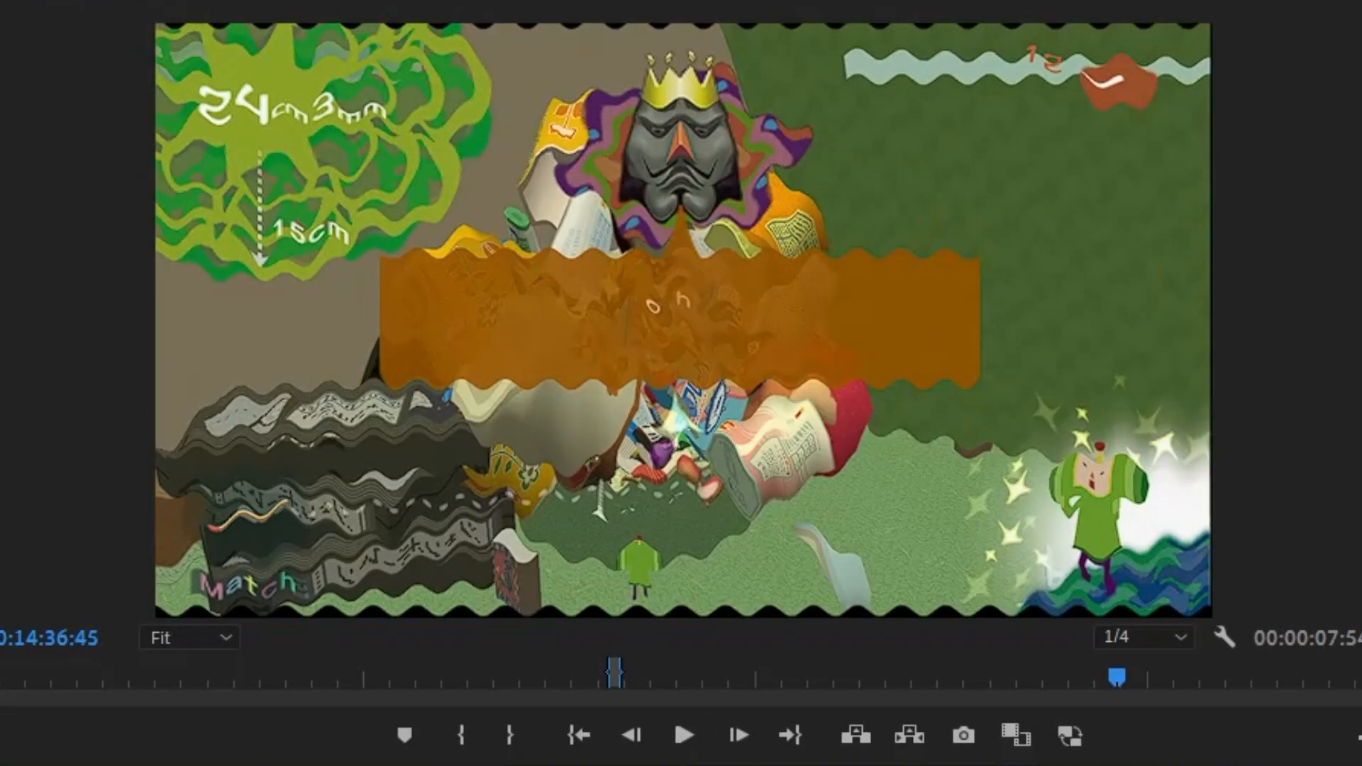
pyautogui.press('Right')
pyautogui.press('Right')
pyautogui.press('Left')
pyautogui.press('Left')
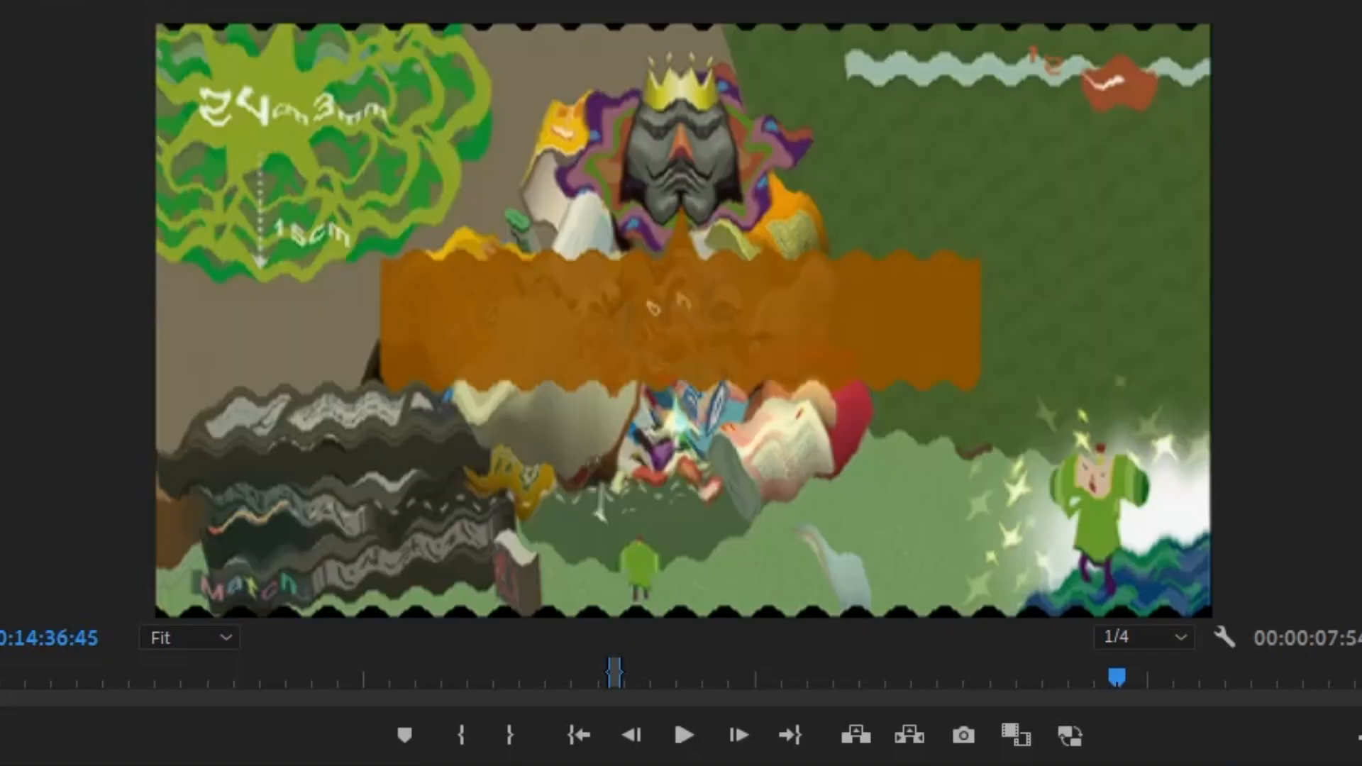
pyautogui.press('Right')
pyautogui.press('Right')
pyautogui.press('Right')
pyautogui.press('Right')
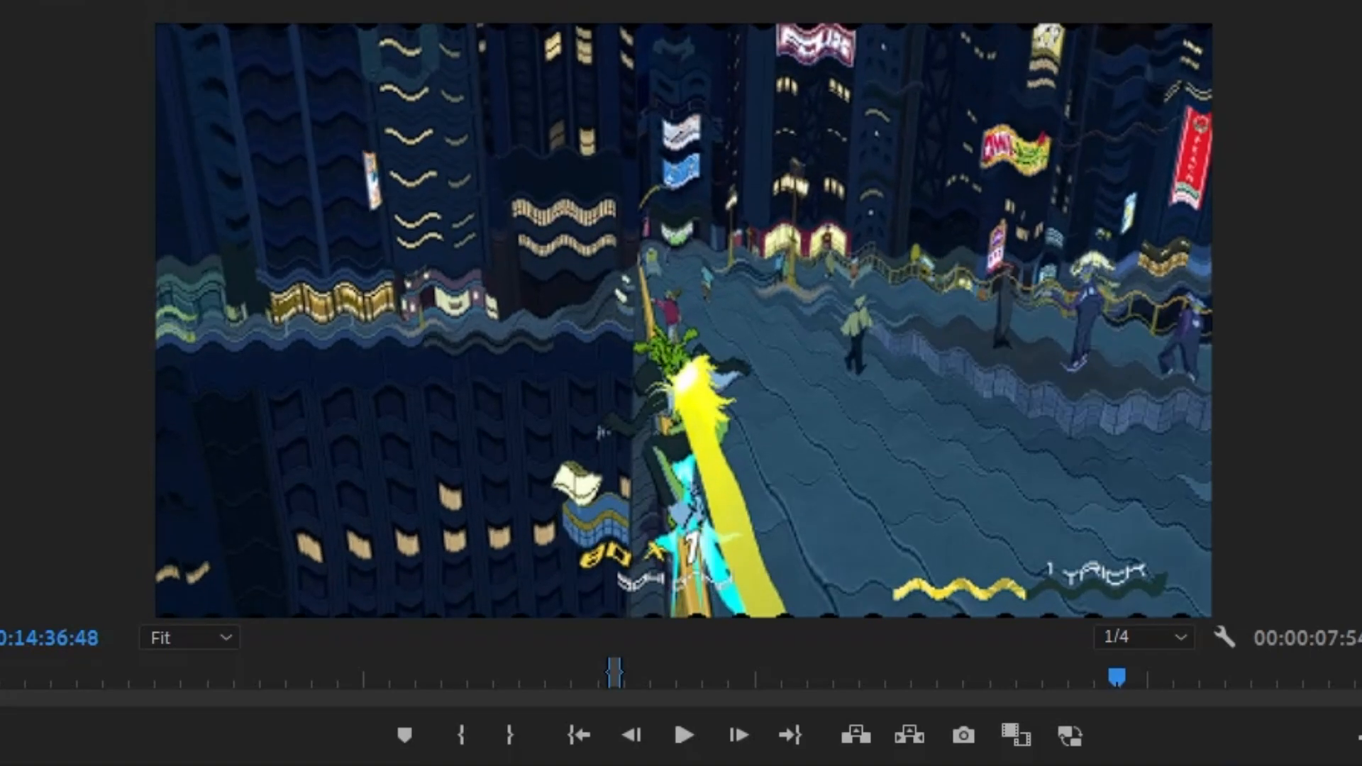
pyautogui.press('Left')
pyautogui.press('Left')
pyautogui.press('Left')
pyautogui.press('Left')
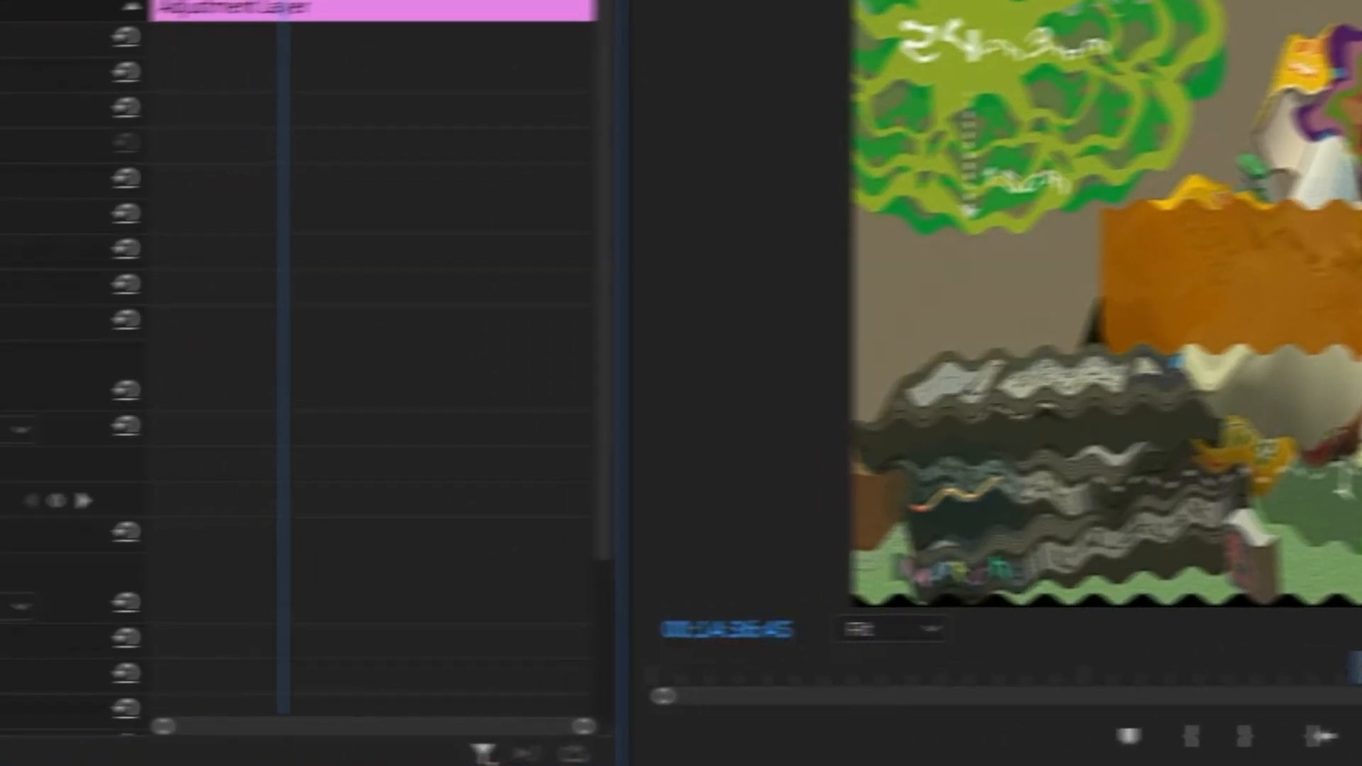
# Try the Square wave type for Wave Warp and set it to Triangle.
pyautogui.scroll(-5, 1090, 401)
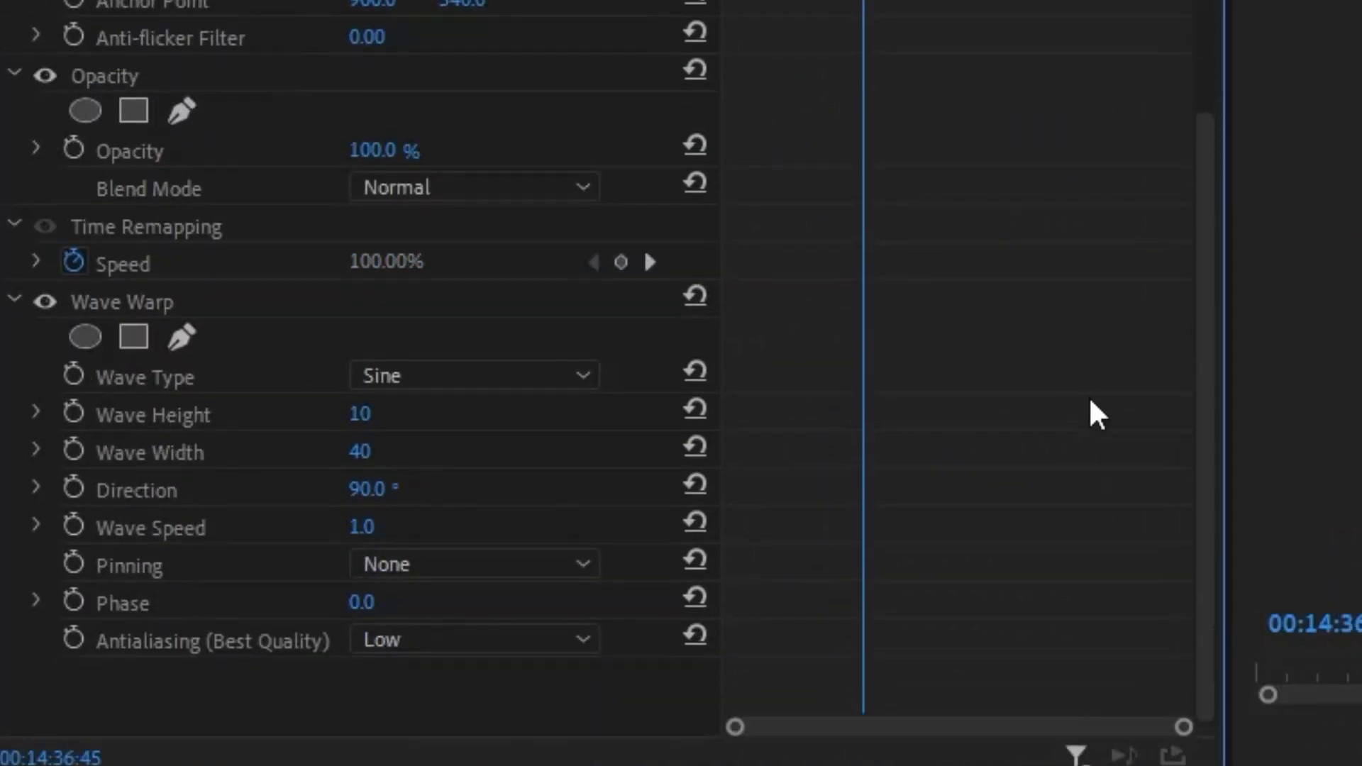
pyautogui.click(411, 376)
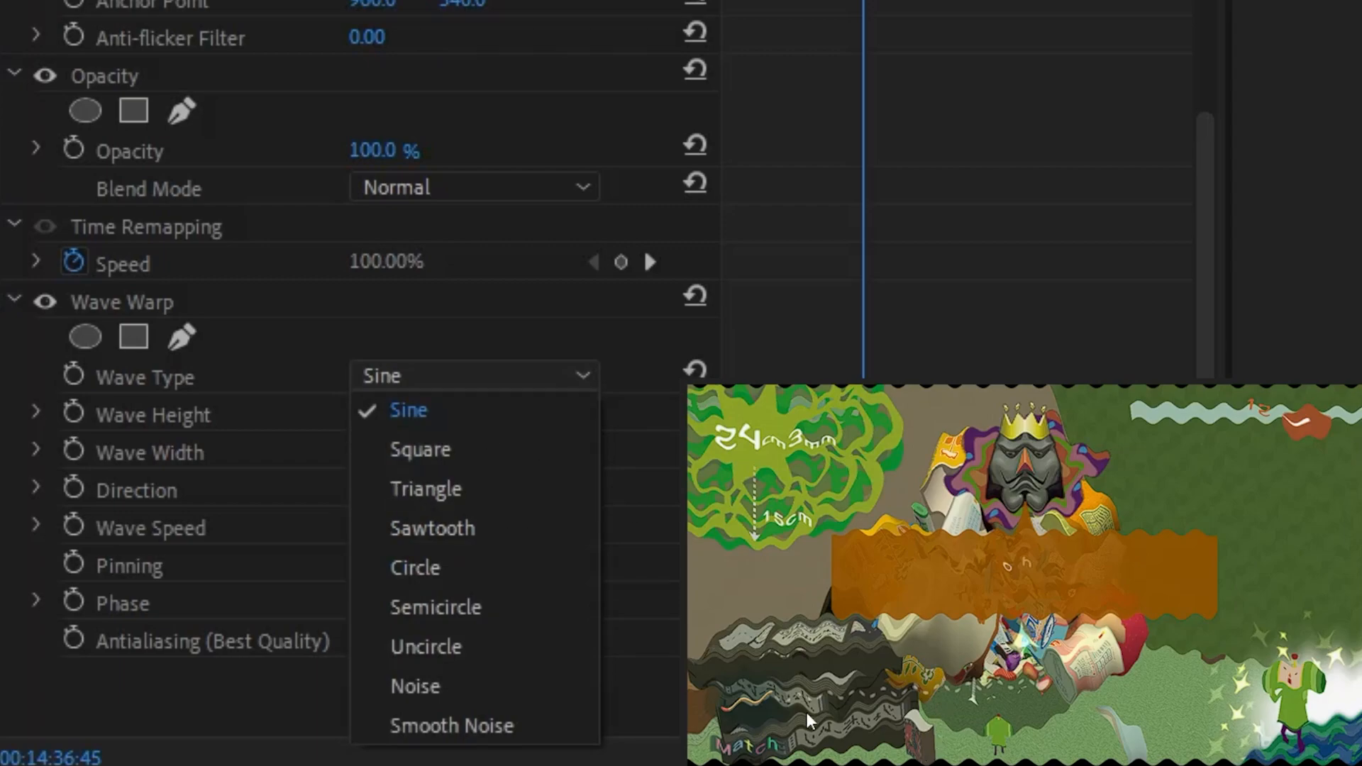
pyautogui.click(565, 449)
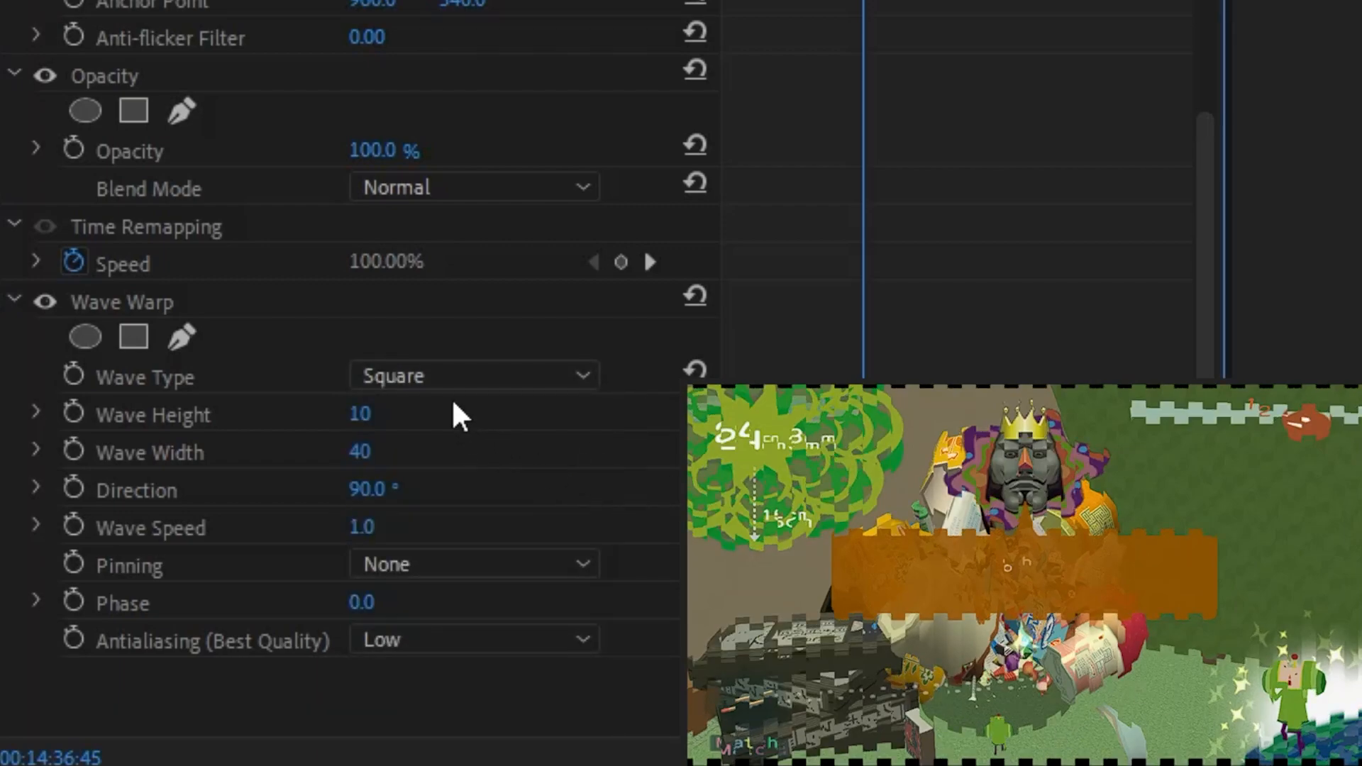
pyautogui.click(451, 378)
pyautogui.click(471, 486)
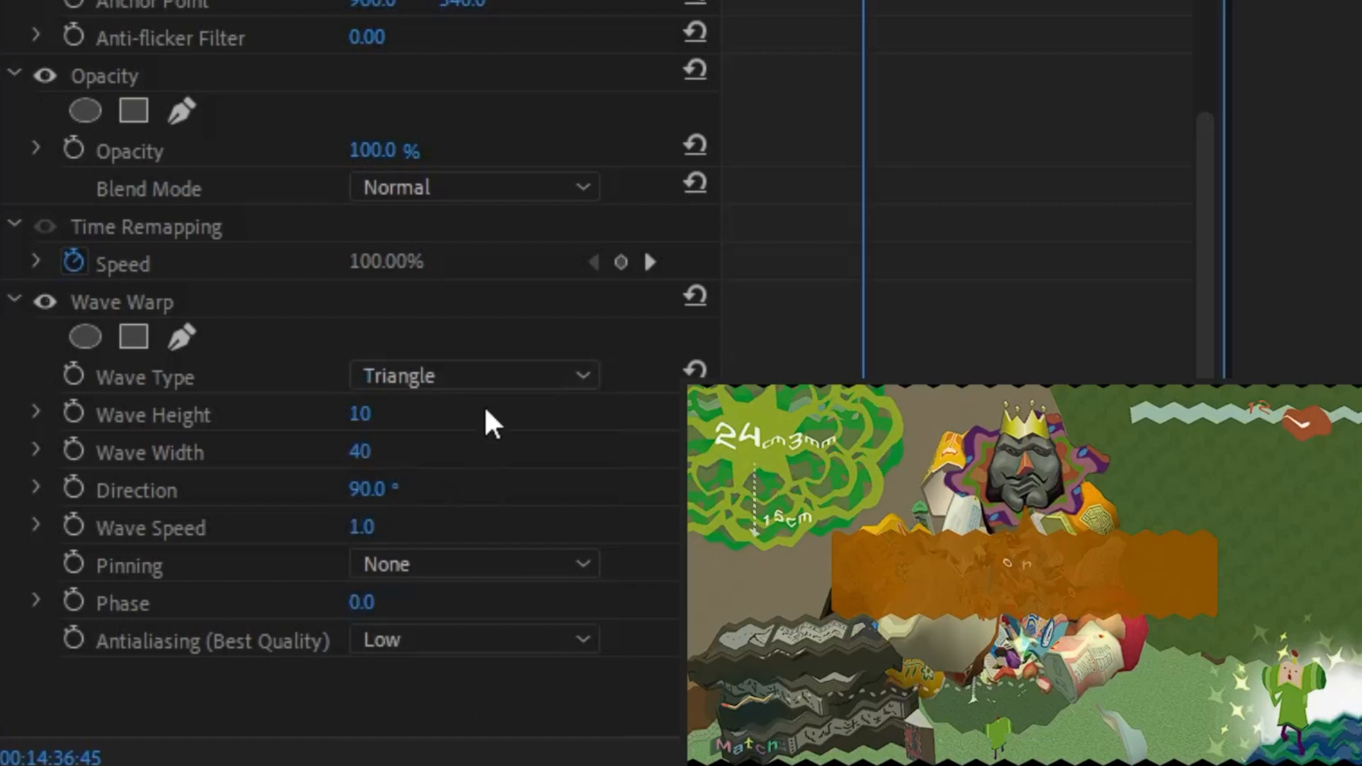
# Set the Wave Height to 104 and the Wave Width to 13, and increase the Wave Speed.
pyautogui.moveTo(358, 413); pyautogui.dragTo(426, 413)
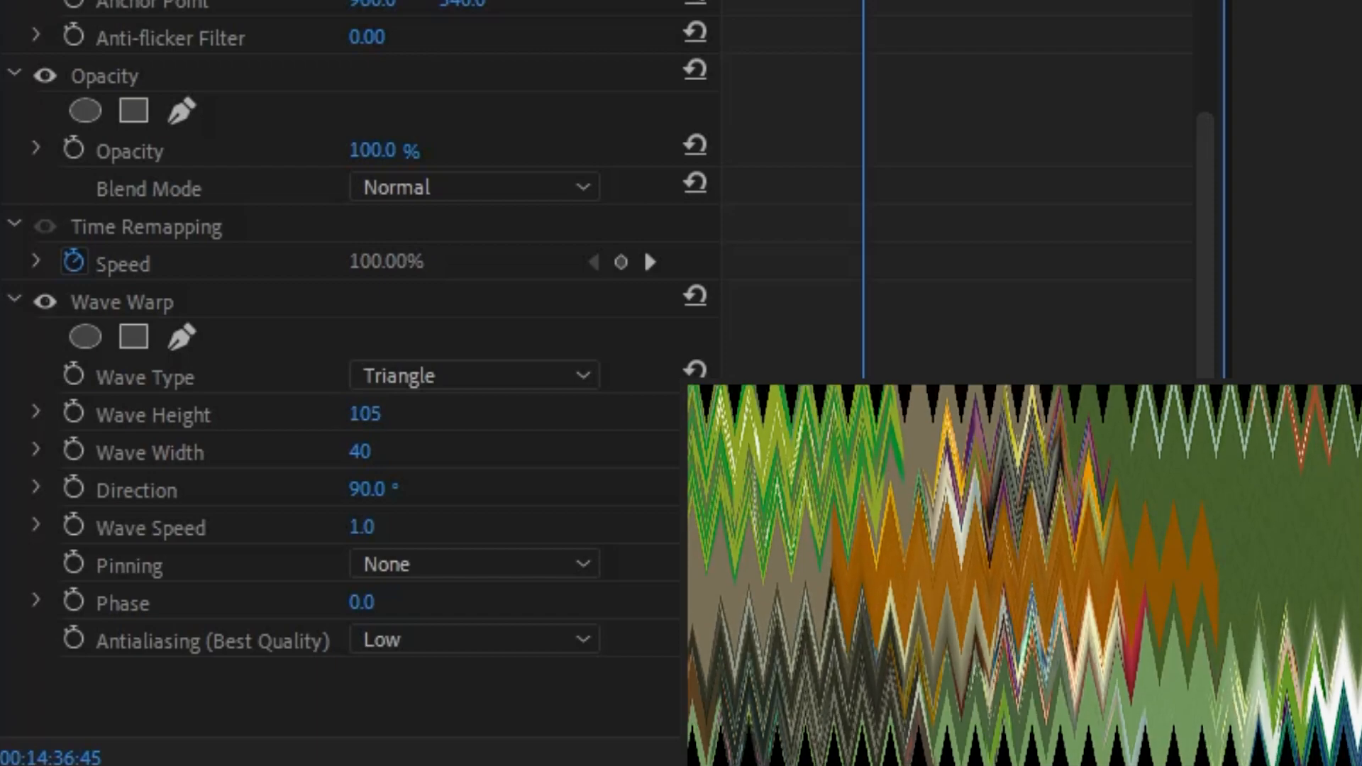
pyautogui.moveTo(359, 451)
pyautogui.mouseDown()
pyautogui.moveTo(457, 451)
pyautogui.moveTo(340, 451)
pyautogui.mouseUp()
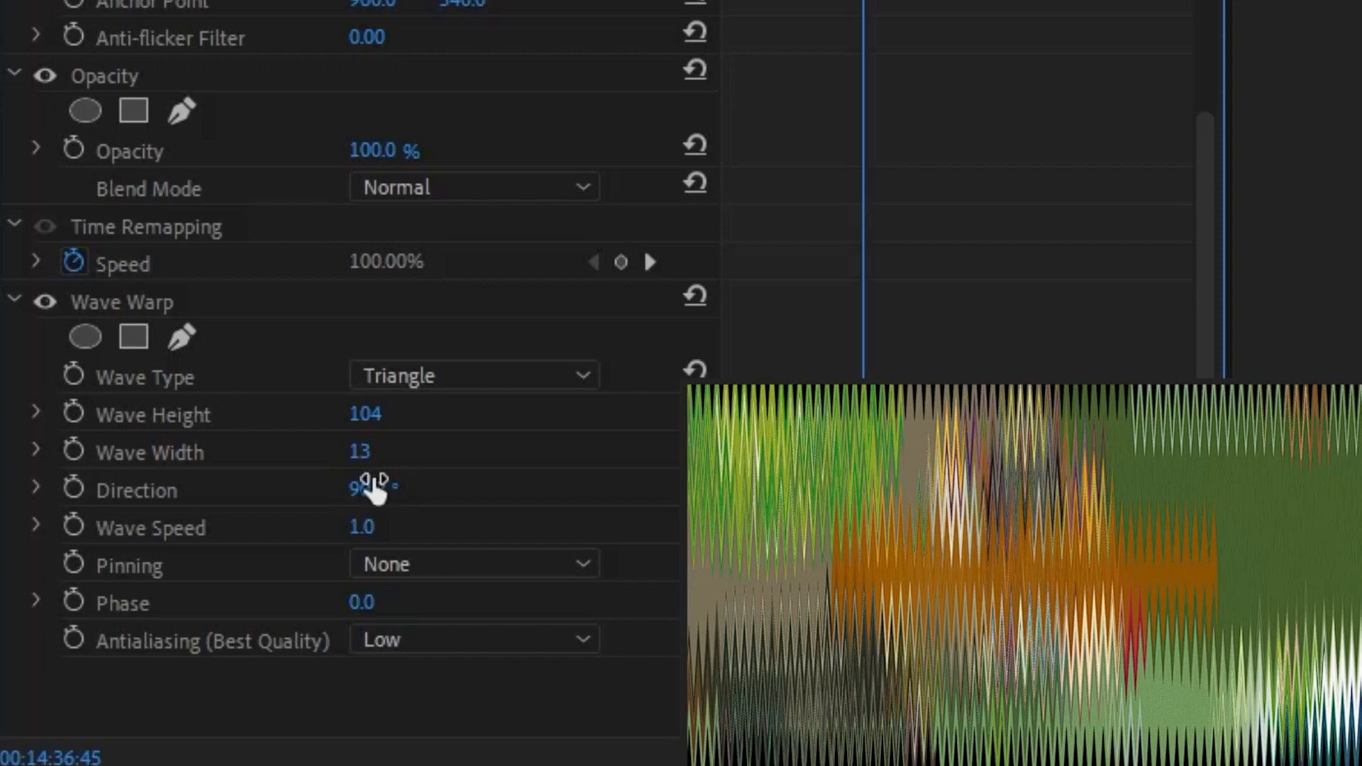
pyautogui.moveTo(366, 525); pyautogui.dragTo(398, 528)
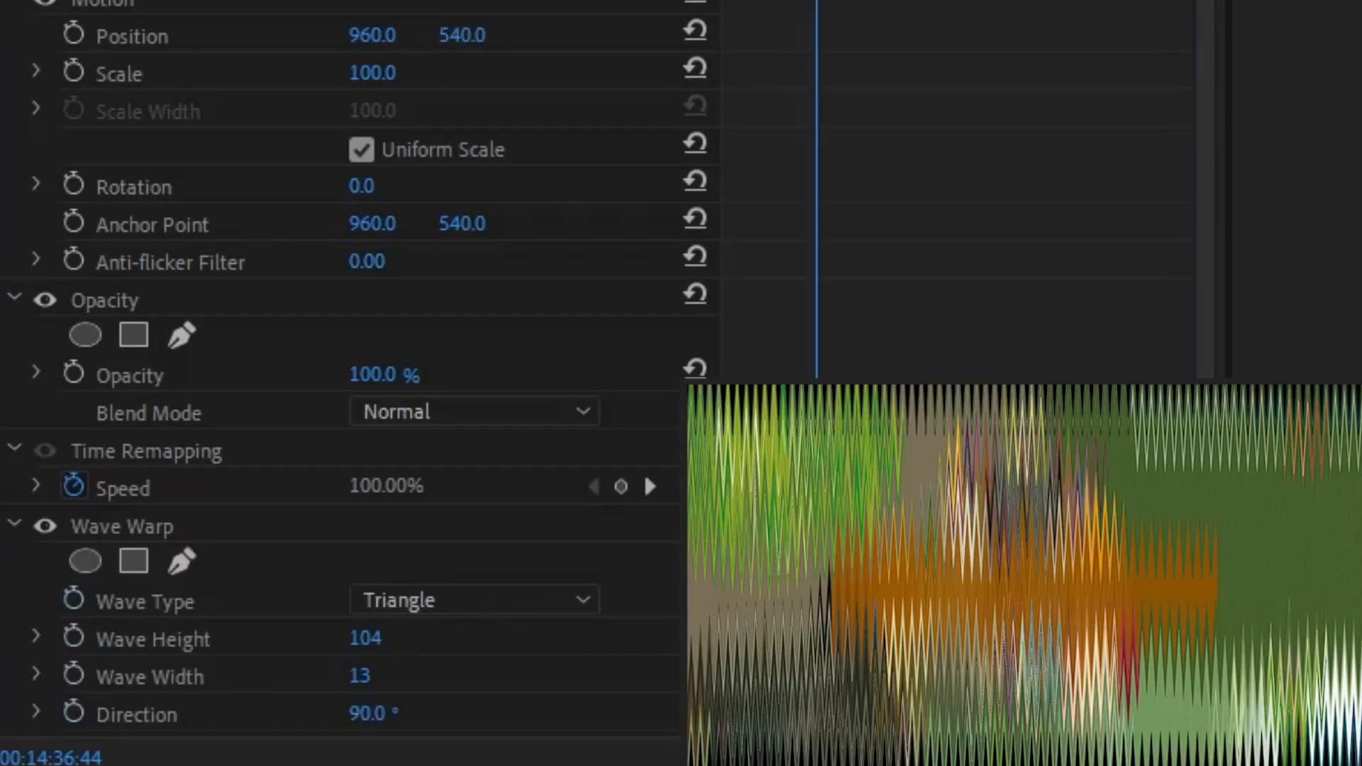
# Play the sequence across the cut to review the combined Offset and Wave Warp transition.
pyautogui.scroll(-2, 644, 425)
pyautogui.scroll(-2, 593, 511)
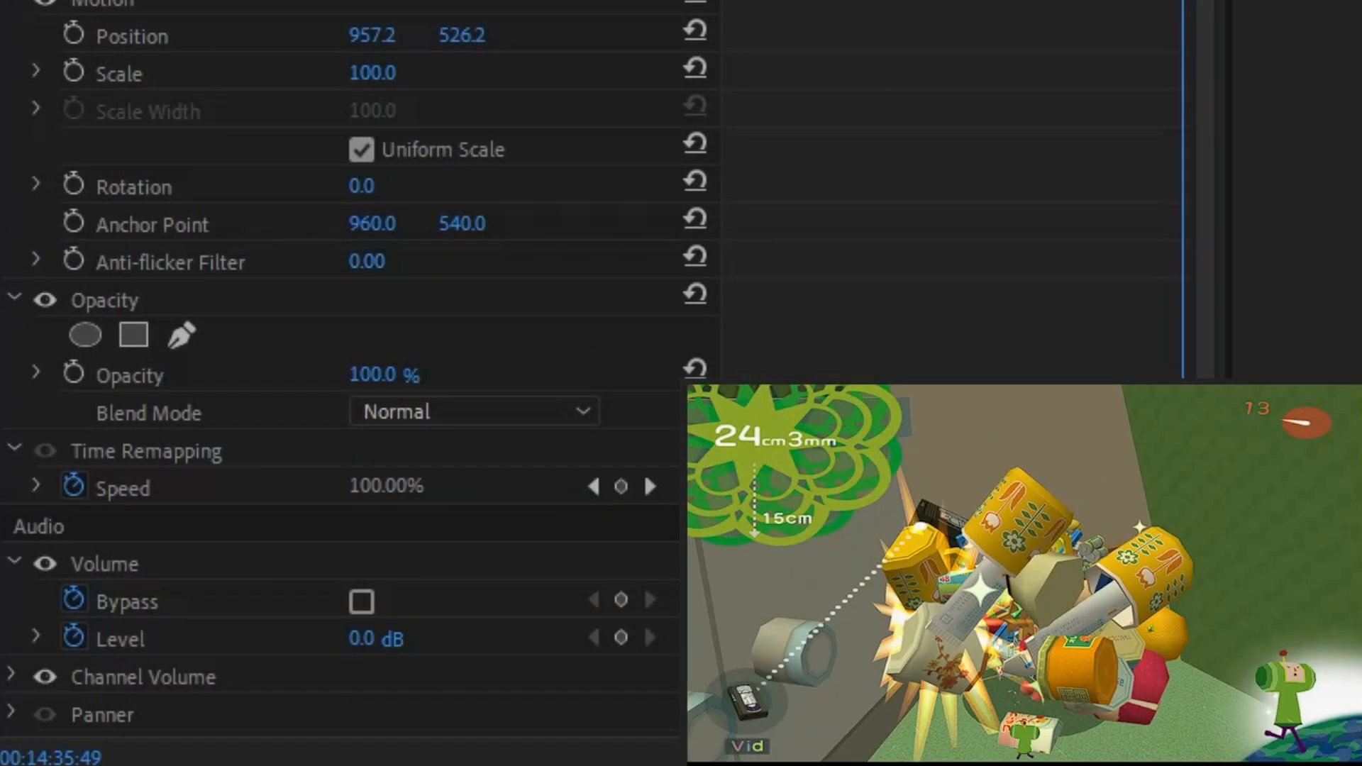
pyautogui.press('space')
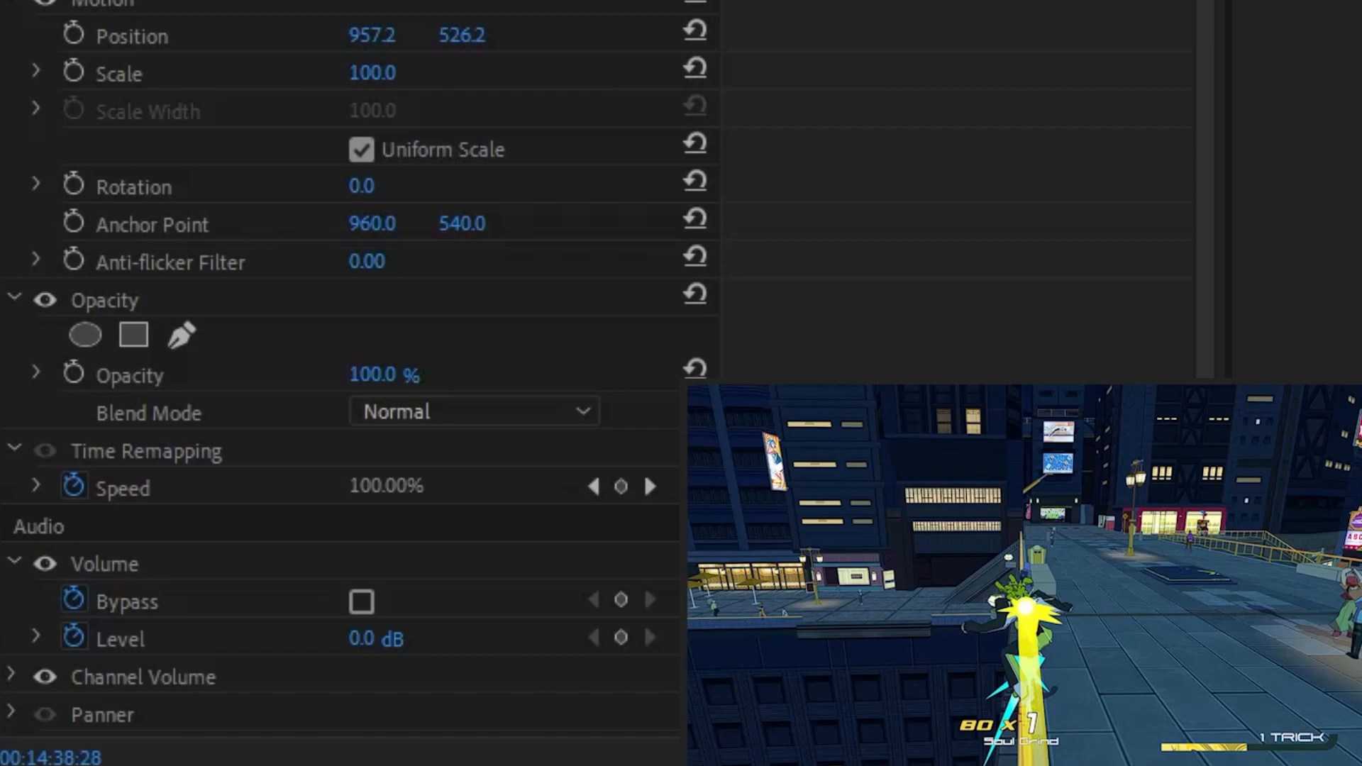
pyautogui.press('space')
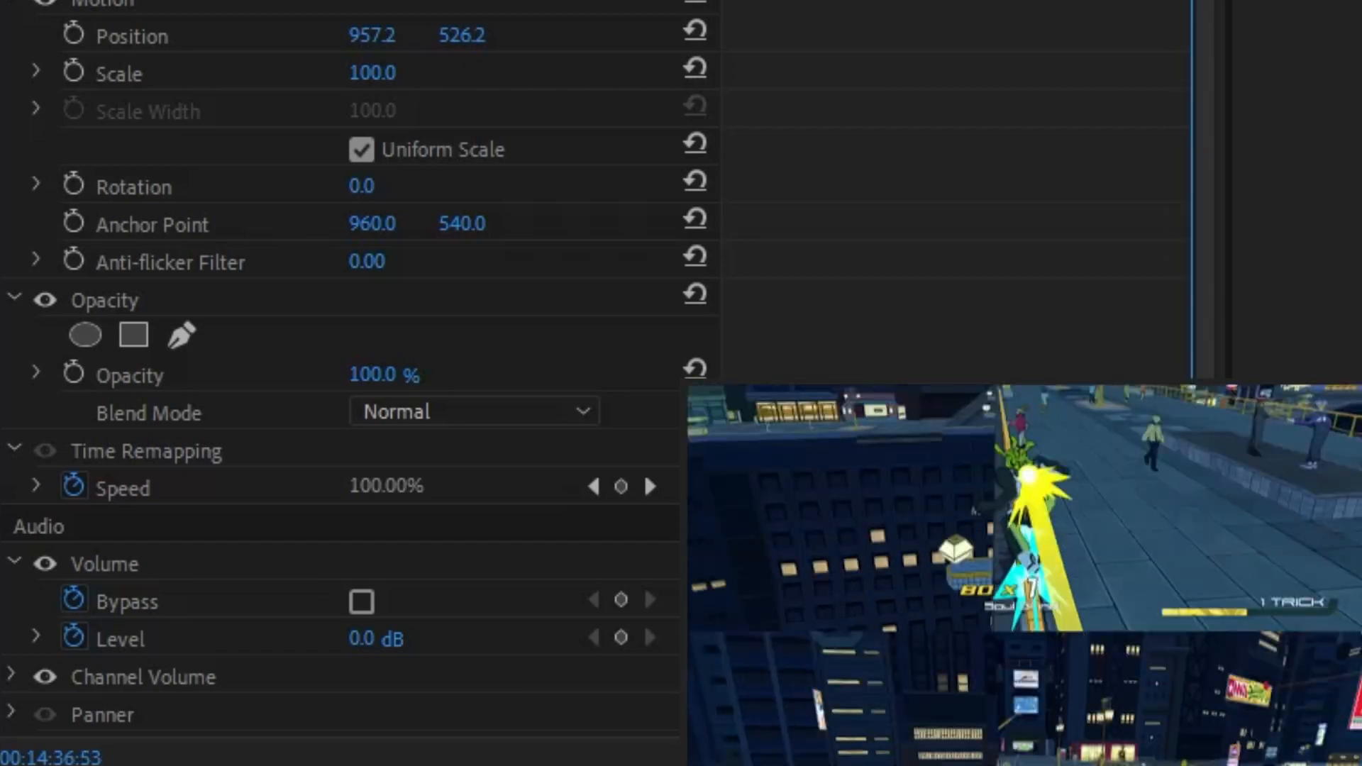
# Delete all Scale keyframes of the 20230817_160519.mp4 clip and reset its scale to 100.
pyautogui.moveTo(770, 486); pyautogui.dragTo(769, 489)
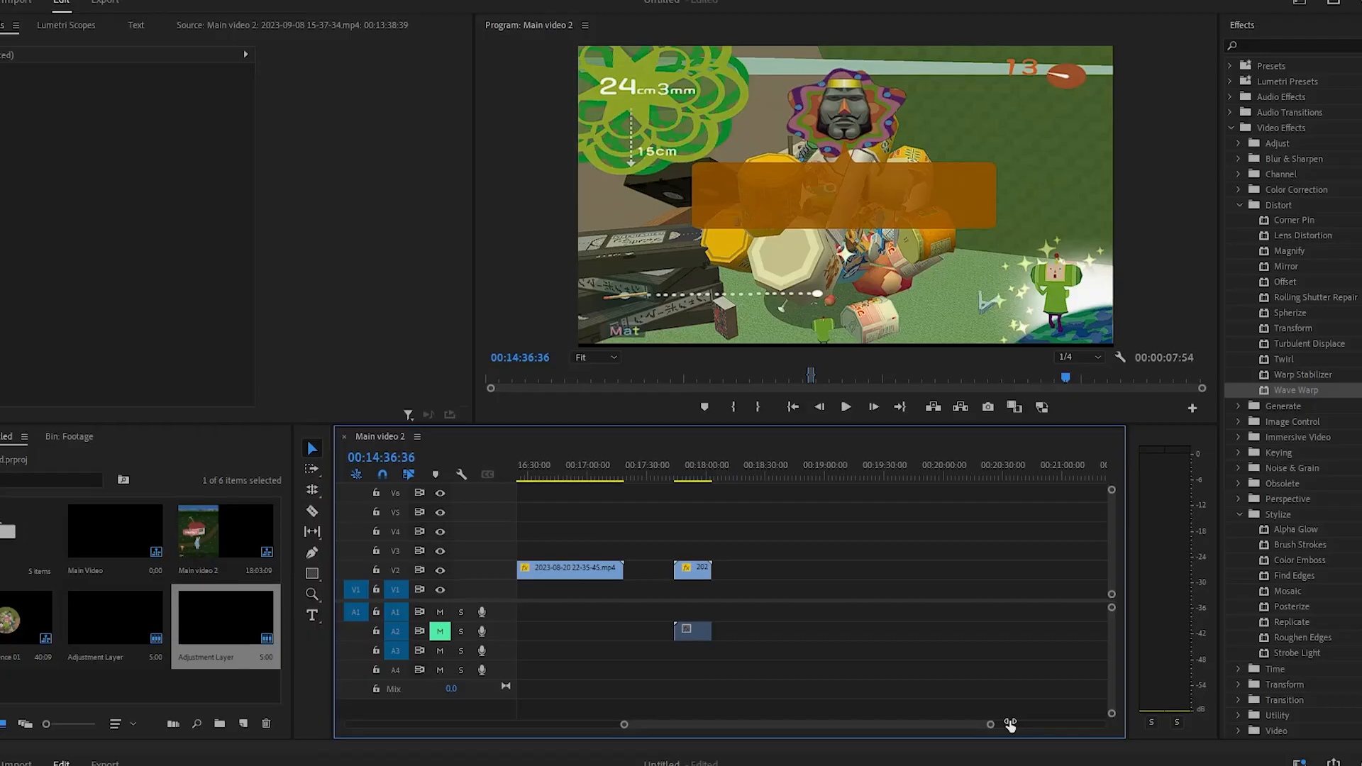
pyautogui.click(964, 490)
pyautogui.moveTo(1003, 740); pyautogui.dragTo(845, 717)
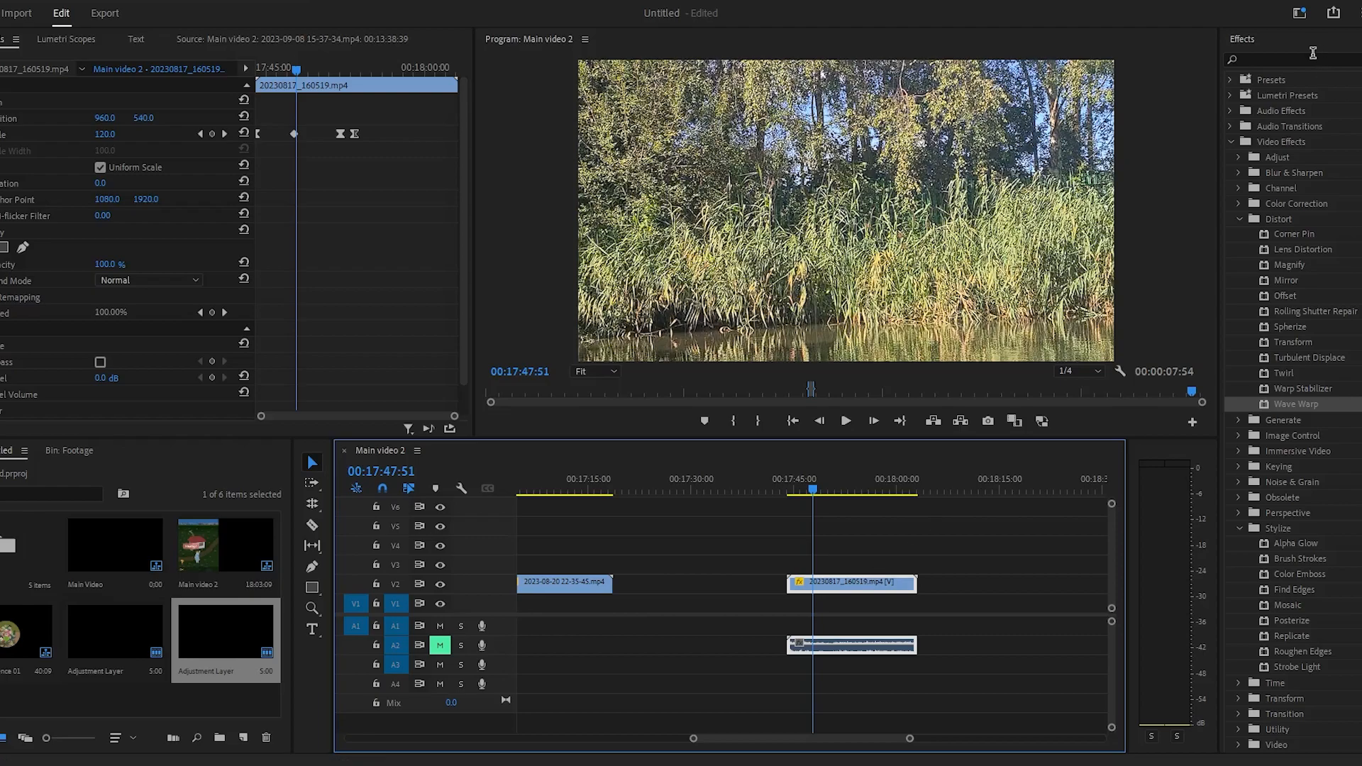
pyautogui.click(2, 132)
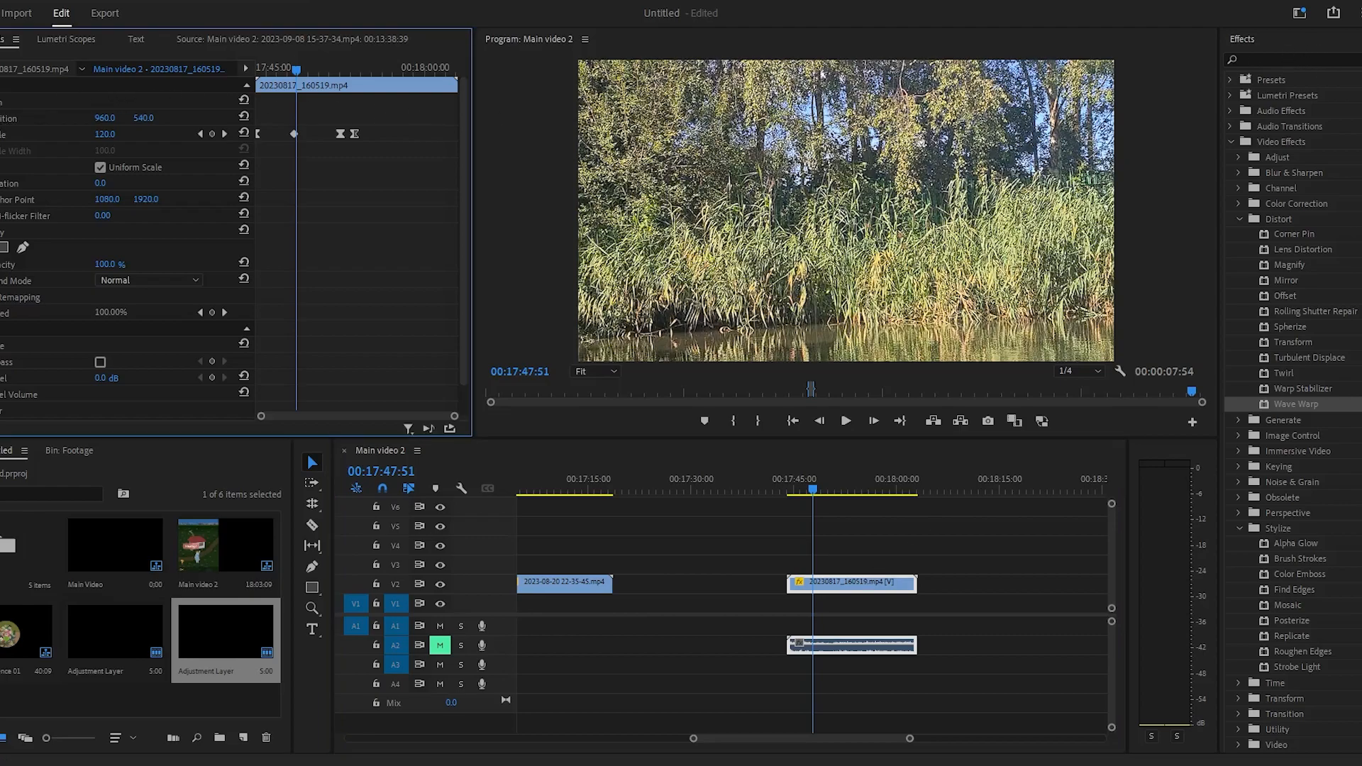
pyautogui.click(244, 134)
pyautogui.click(753, 397)
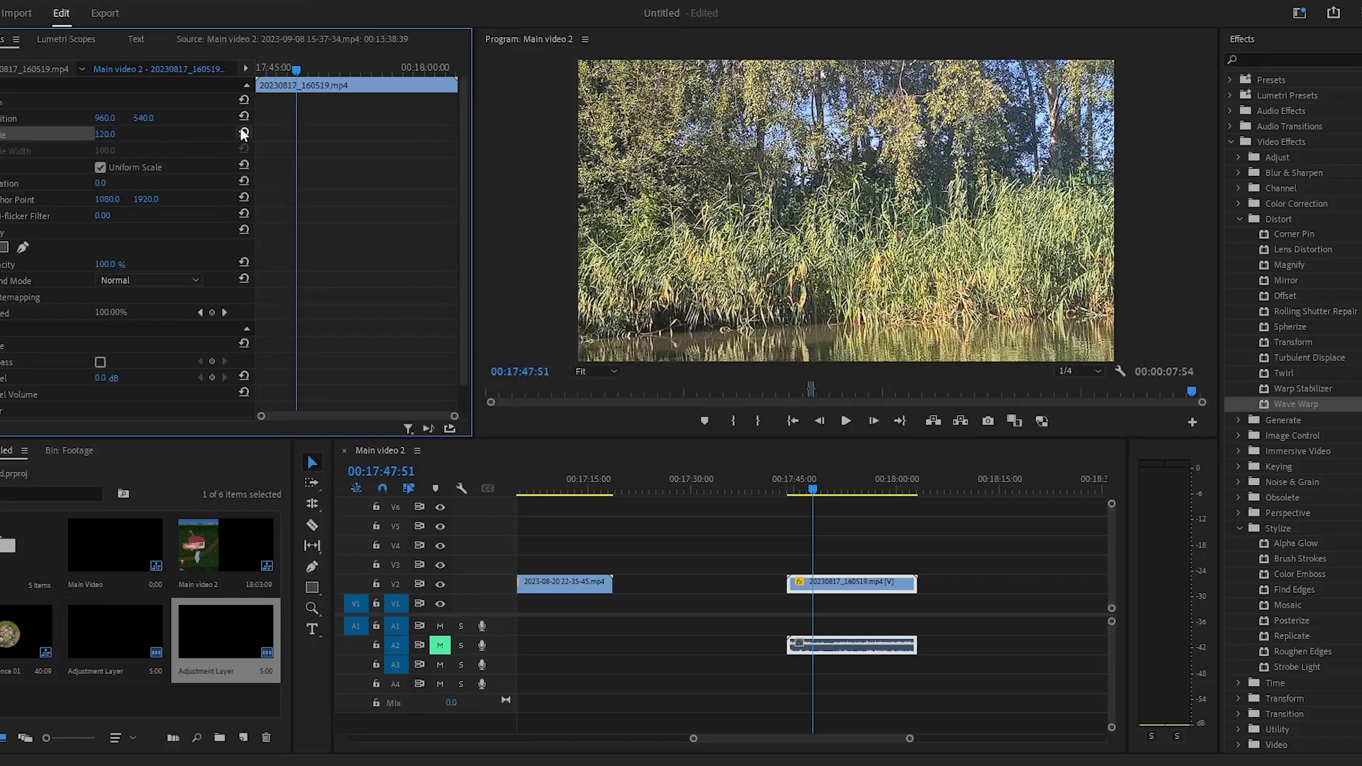
pyautogui.click(244, 133)
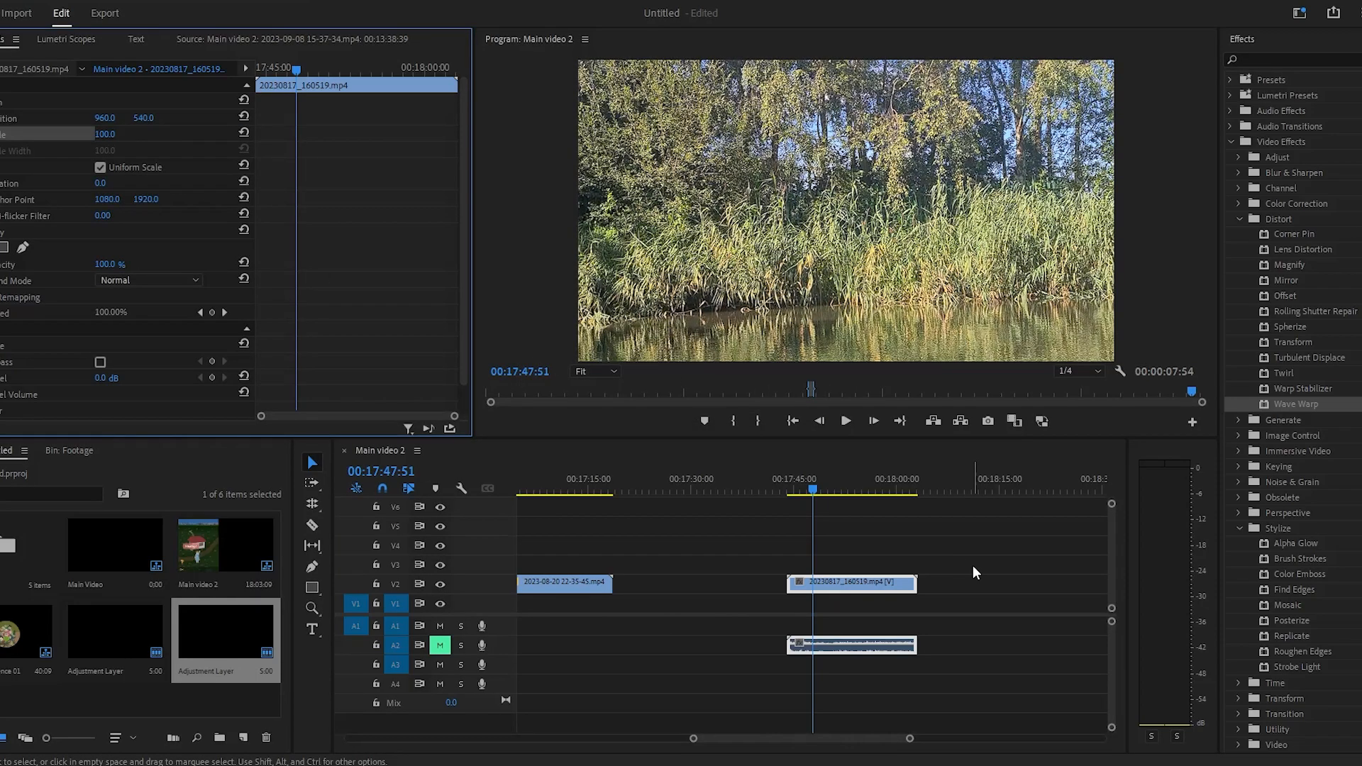
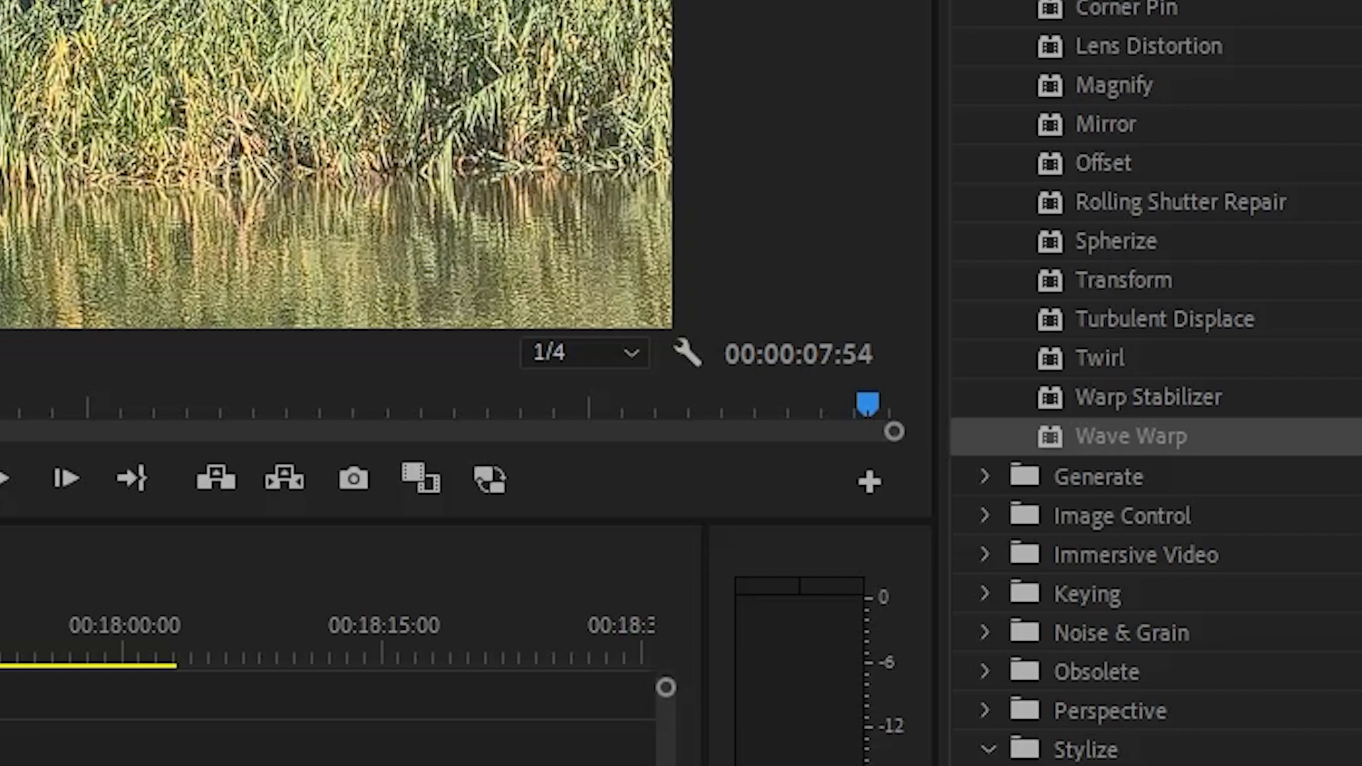
# Apply the Warp Stabilizer effect to the 20230817_160519.mp4 clip and open its stabilization Result options.
pyautogui.click(1180, 402)
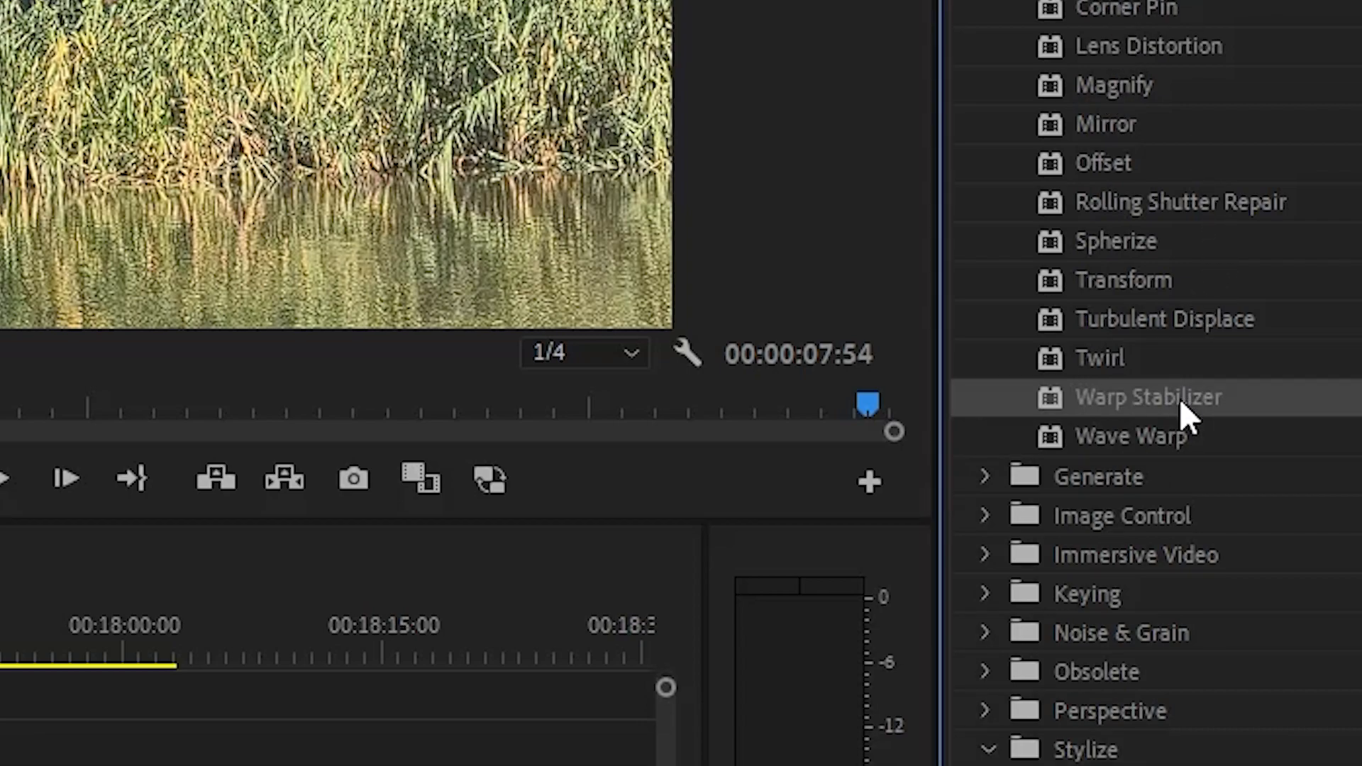
pyautogui.moveTo(1180, 398); pyautogui.dragTo(920, 684)
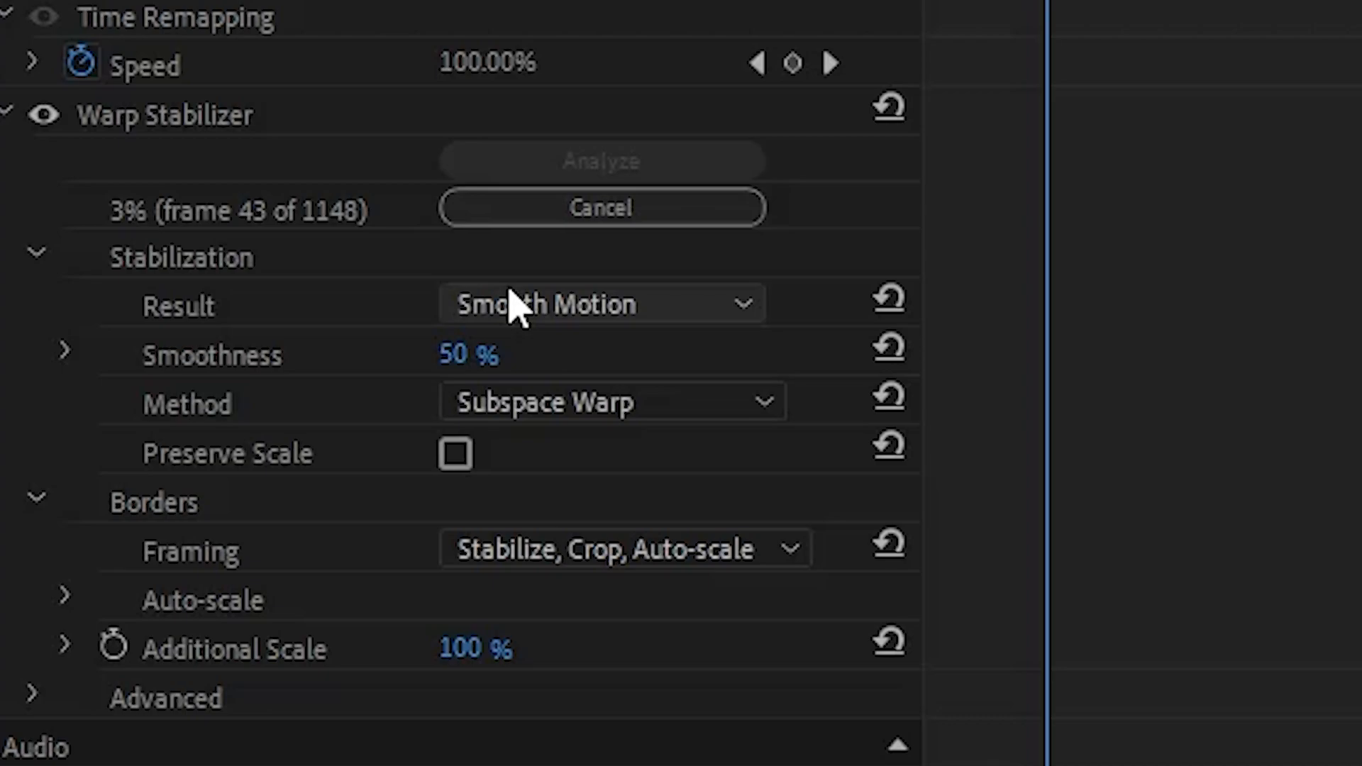
pyautogui.click(516, 307)
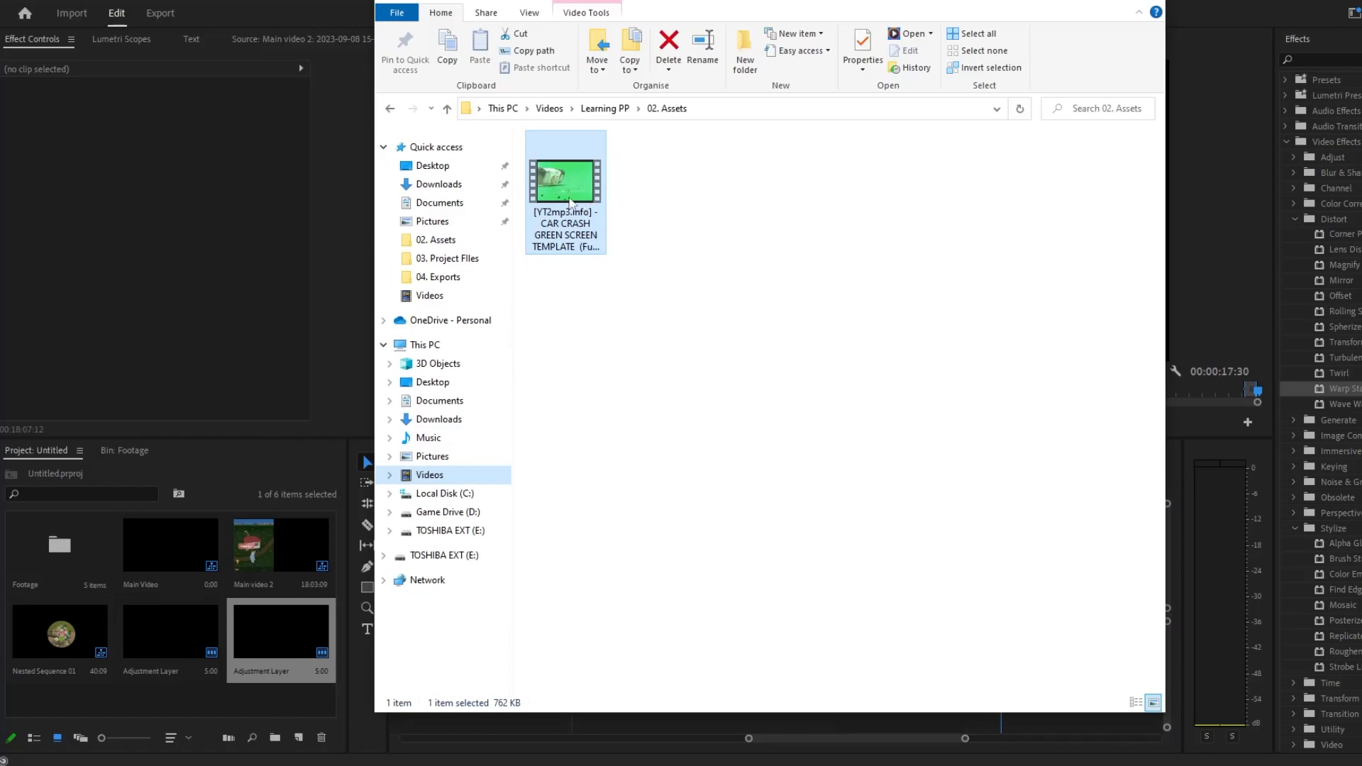
# Import the CAR CRASH GREEN SCREEN TEMPLATE video from the 02. Assets folder and place it on track V2 after the last clip.
pyautogui.moveTo(572, 204); pyautogui.dragTo(648, 229)
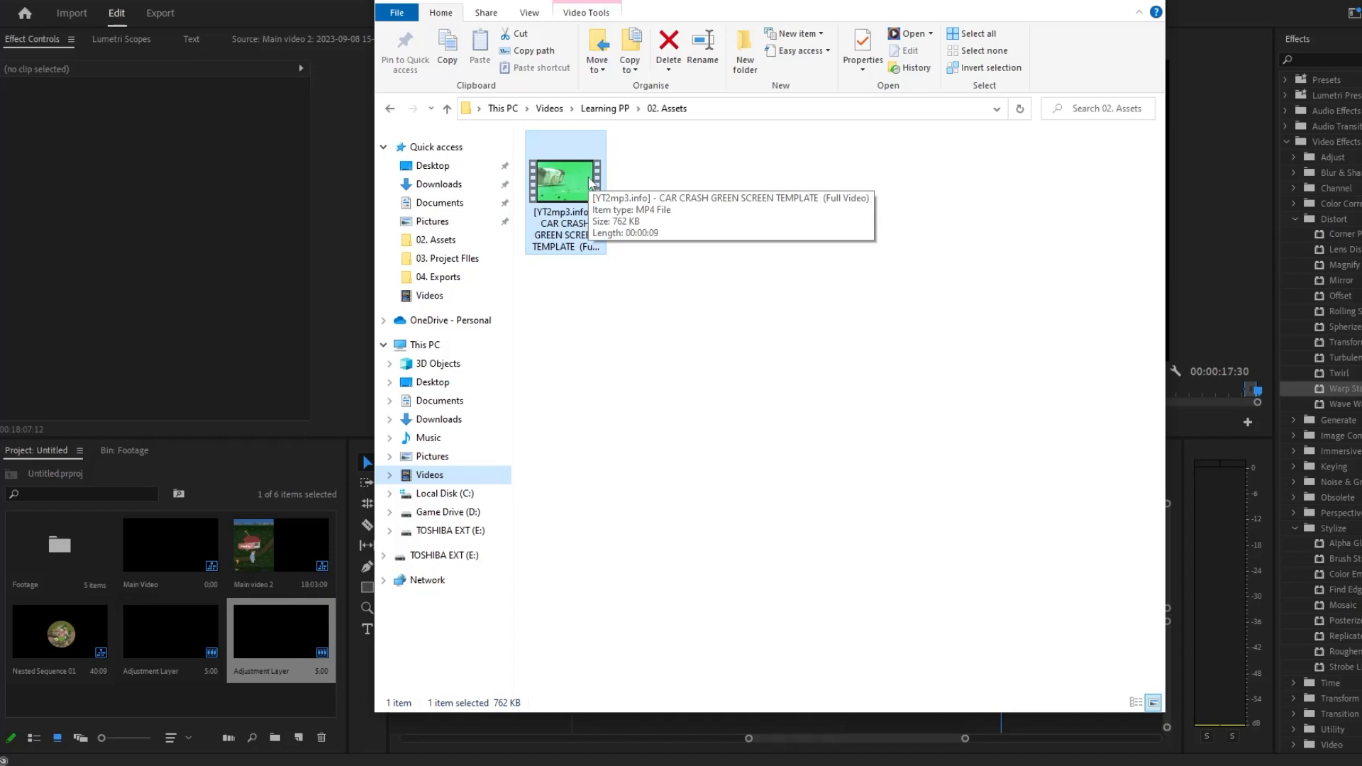
pyautogui.moveTo(589, 183); pyautogui.dragTo(222, 705)
pyautogui.click(223, 693)
pyautogui.moveTo(29, 670); pyautogui.dragTo(1051, 642)
# Move the playhead onto the green screen clip and set the clip to frame size.
pyautogui.click(1042, 490)
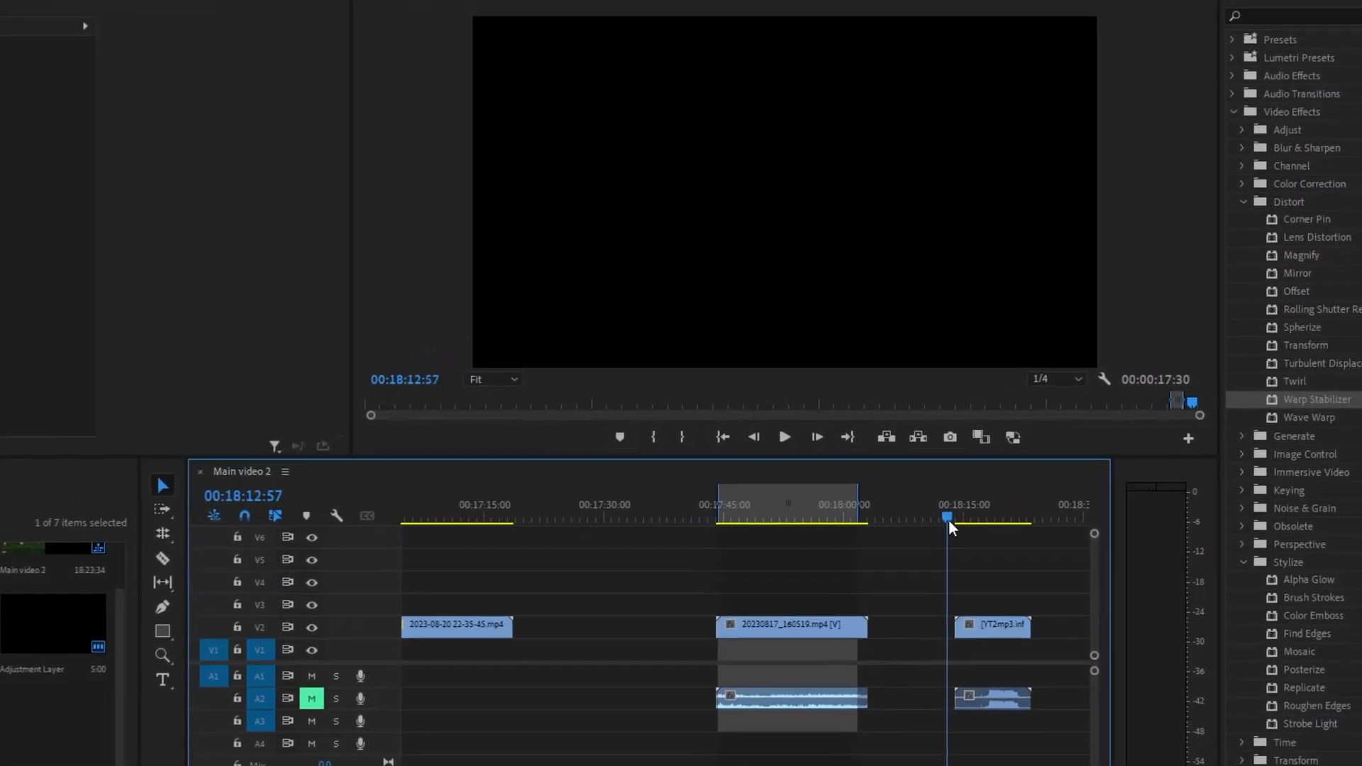
pyautogui.moveTo(956, 507); pyautogui.dragTo(964, 510)
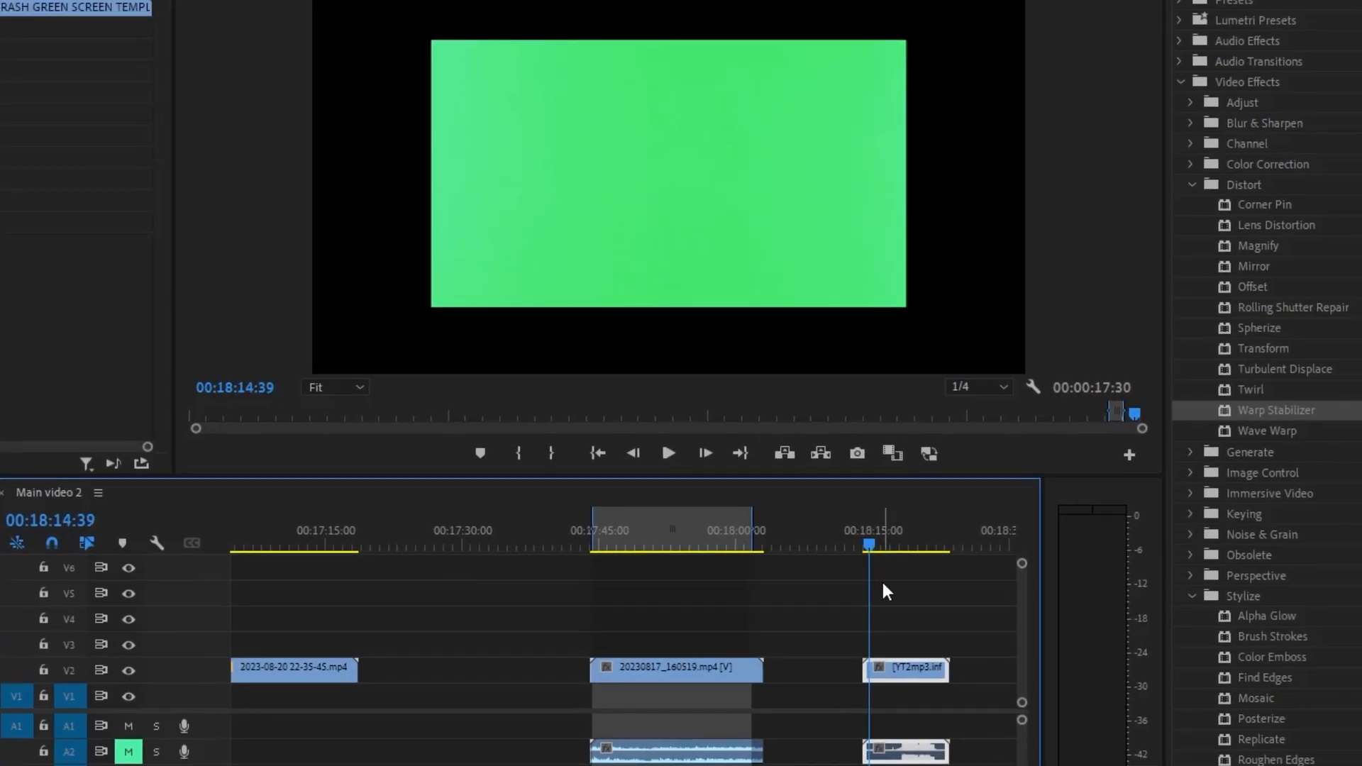
pyautogui.rightClick(896, 671)
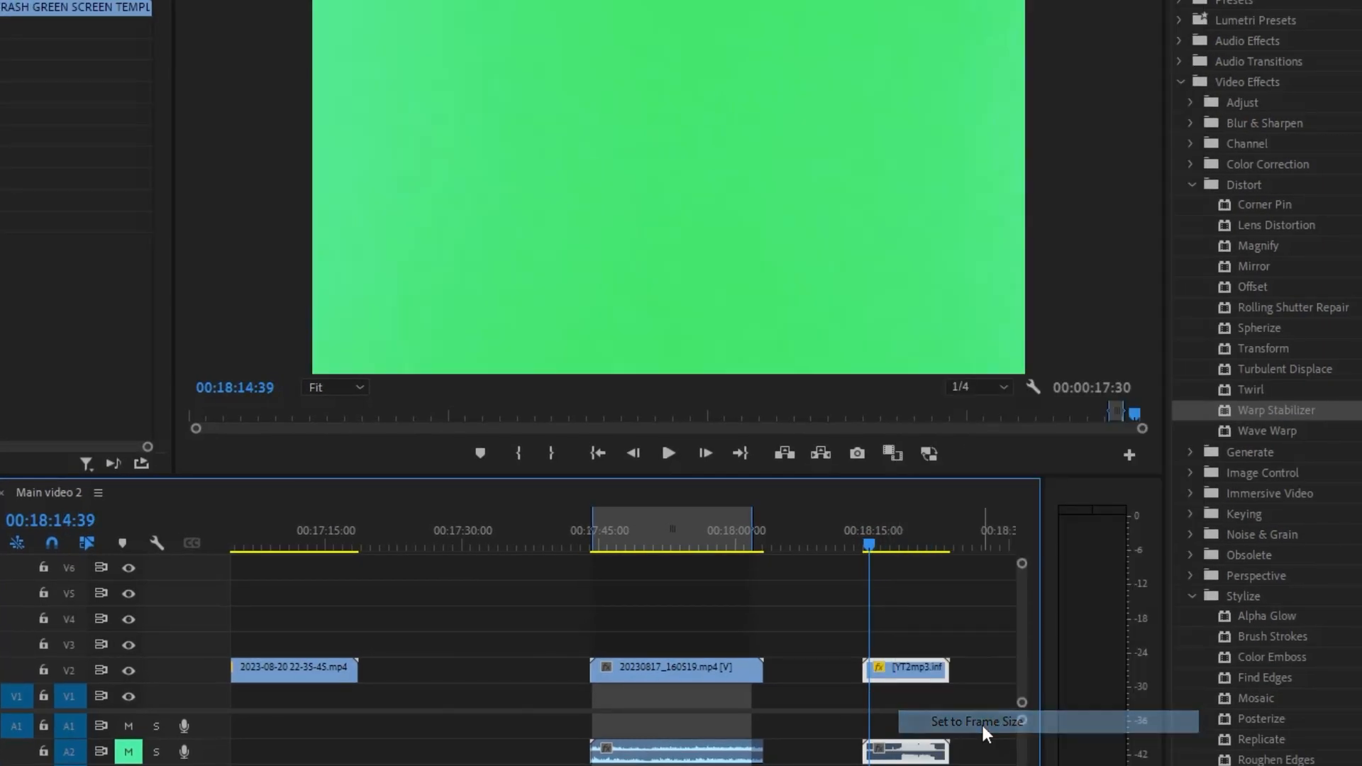
pyautogui.click(983, 724)
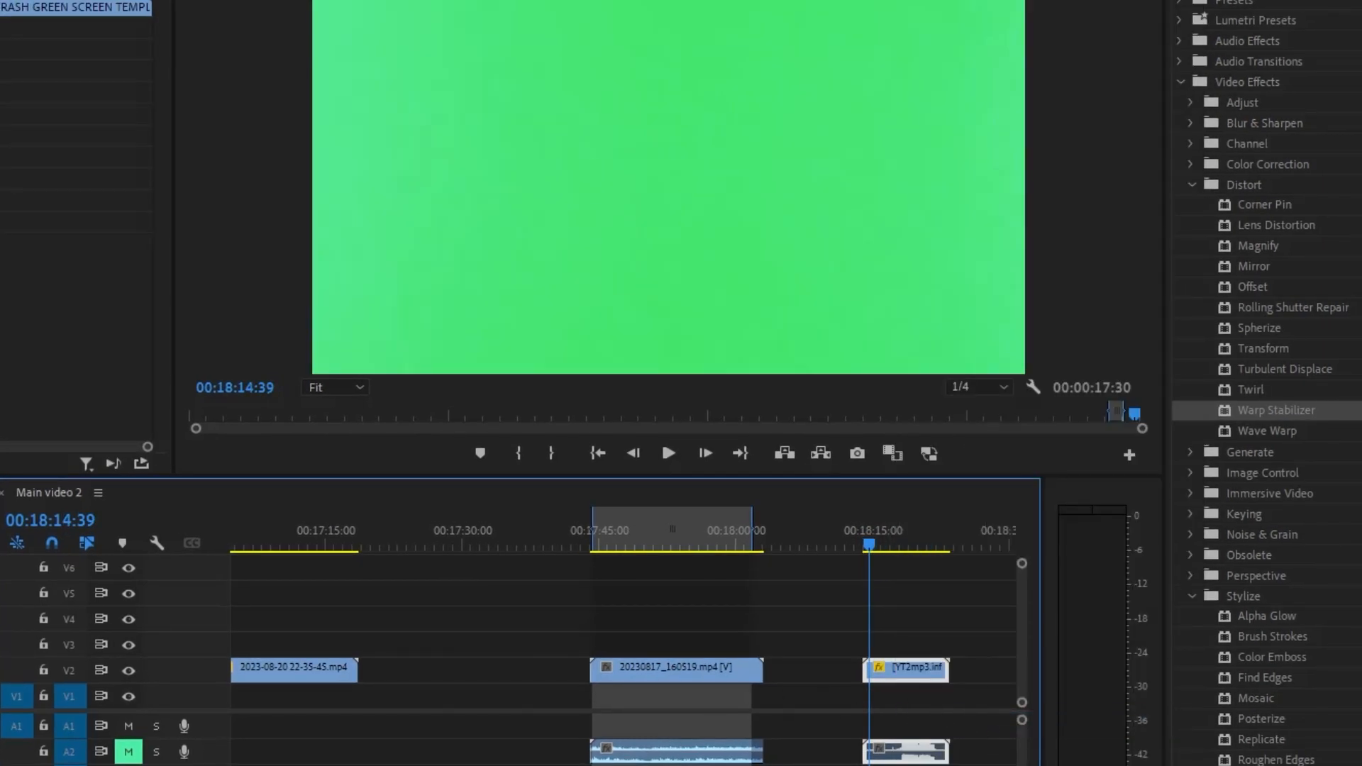
# Play back the car crash green screen clip in the sequence up to the scattered debris.
pyautogui.press('-')
pyautogui.press('-')
pyautogui.press('-')
pyautogui.press('=')
pyautogui.press('=')
pyautogui.press('=')
pyautogui.press('=')
pyautogui.press('=')
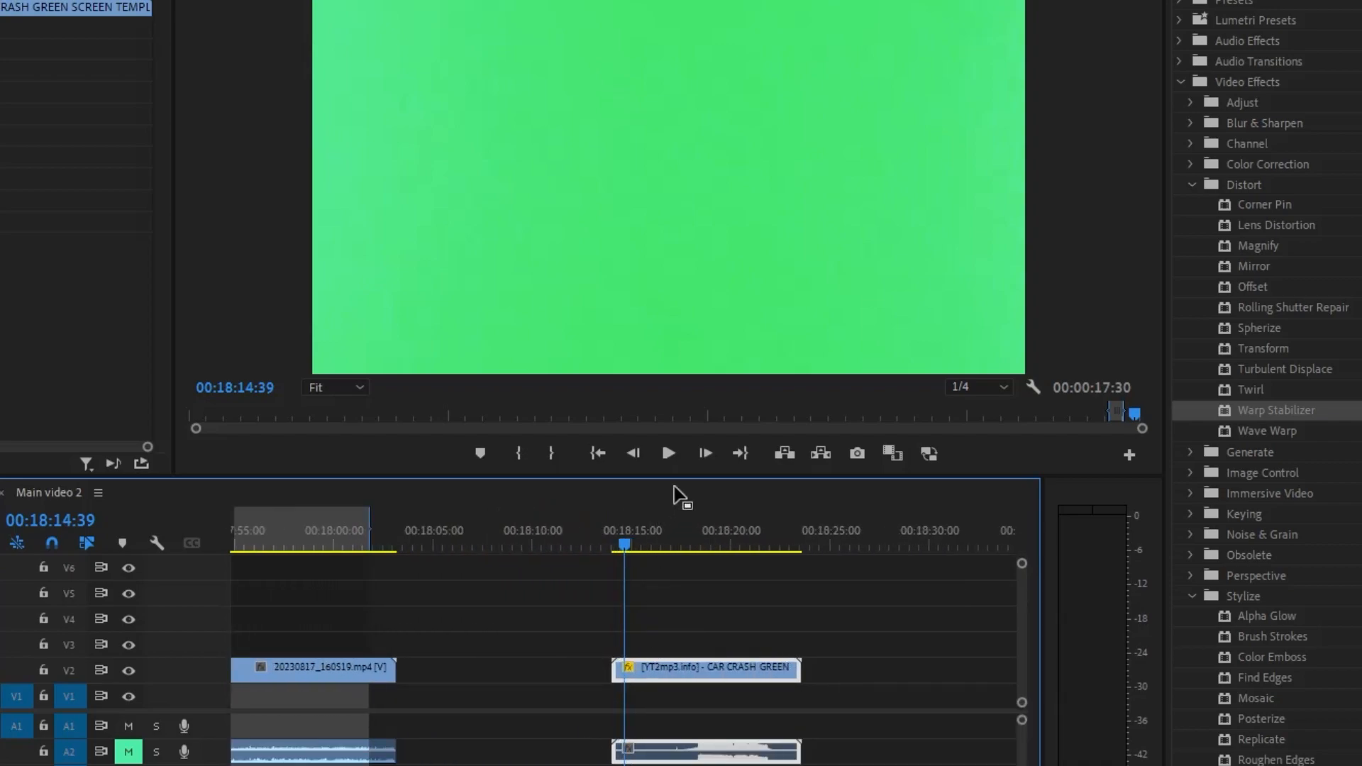
pyautogui.click(671, 451)
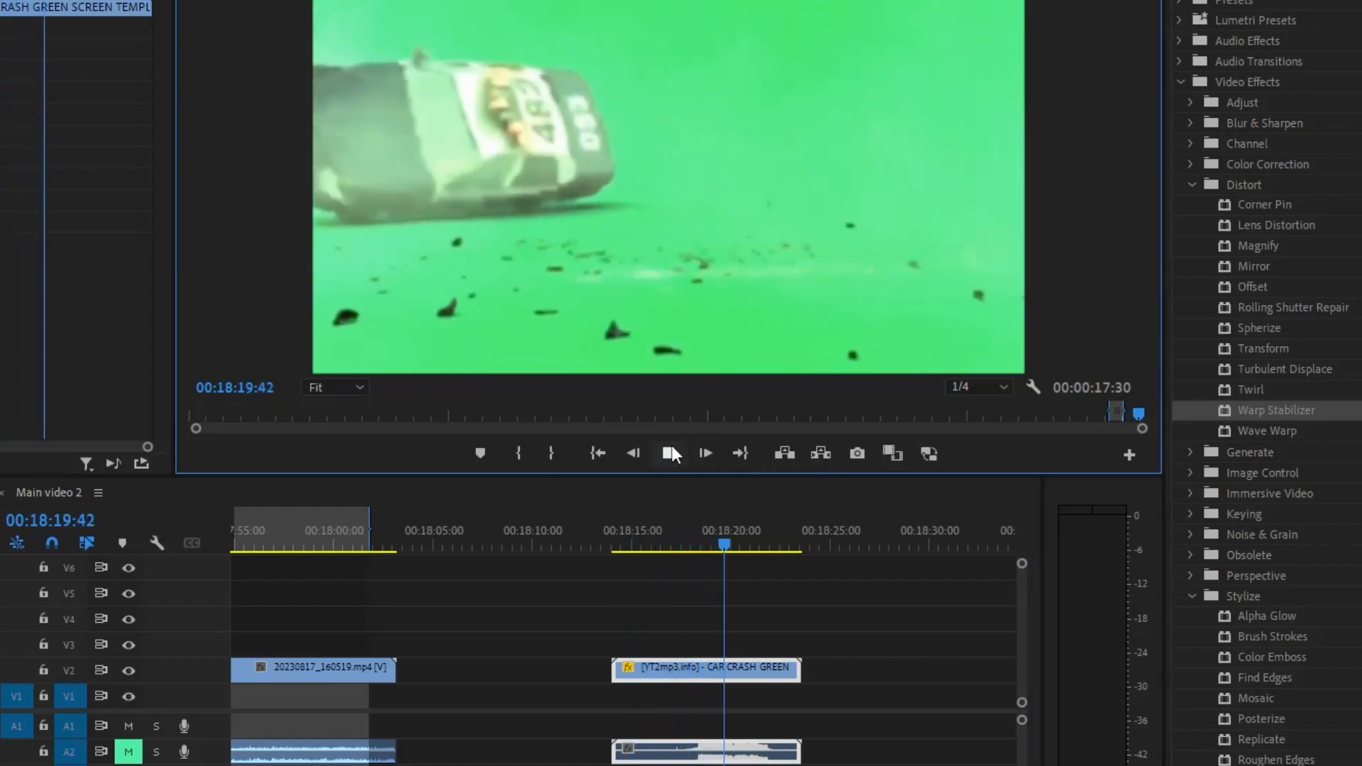
pyautogui.click(671, 452)
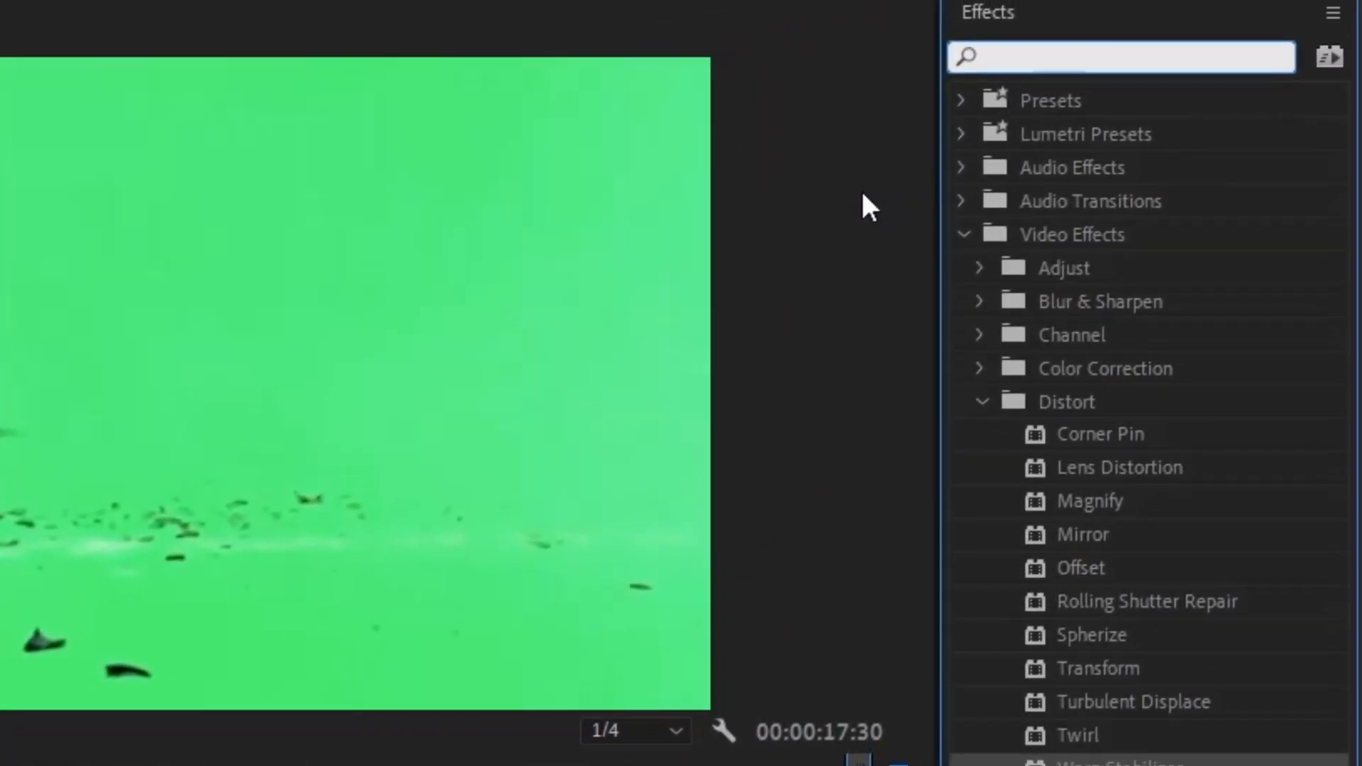
# Apply the Ultra Key effect to the green screen clip and sample the green background as its Key Color.
pyautogui.write('ultra')
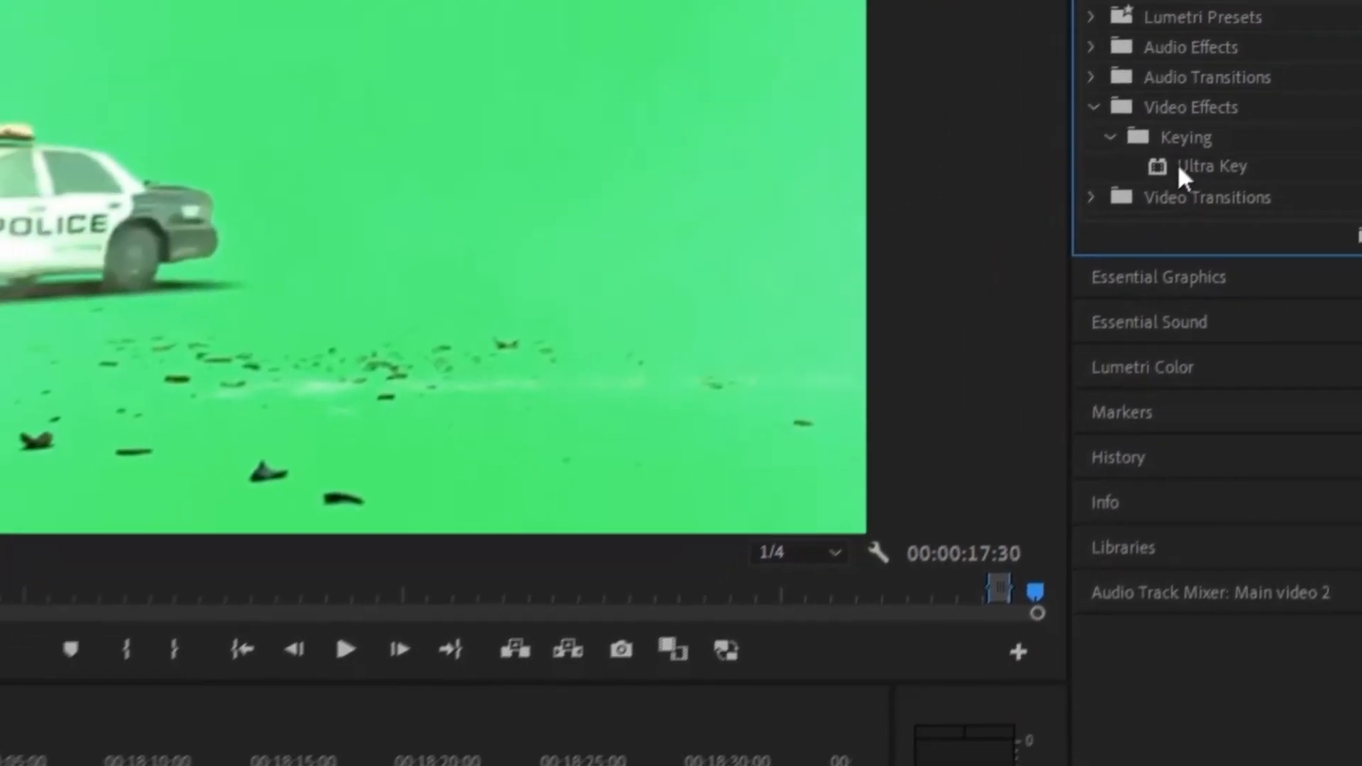
pyautogui.moveTo(1060, 301); pyautogui.dragTo(725, 623)
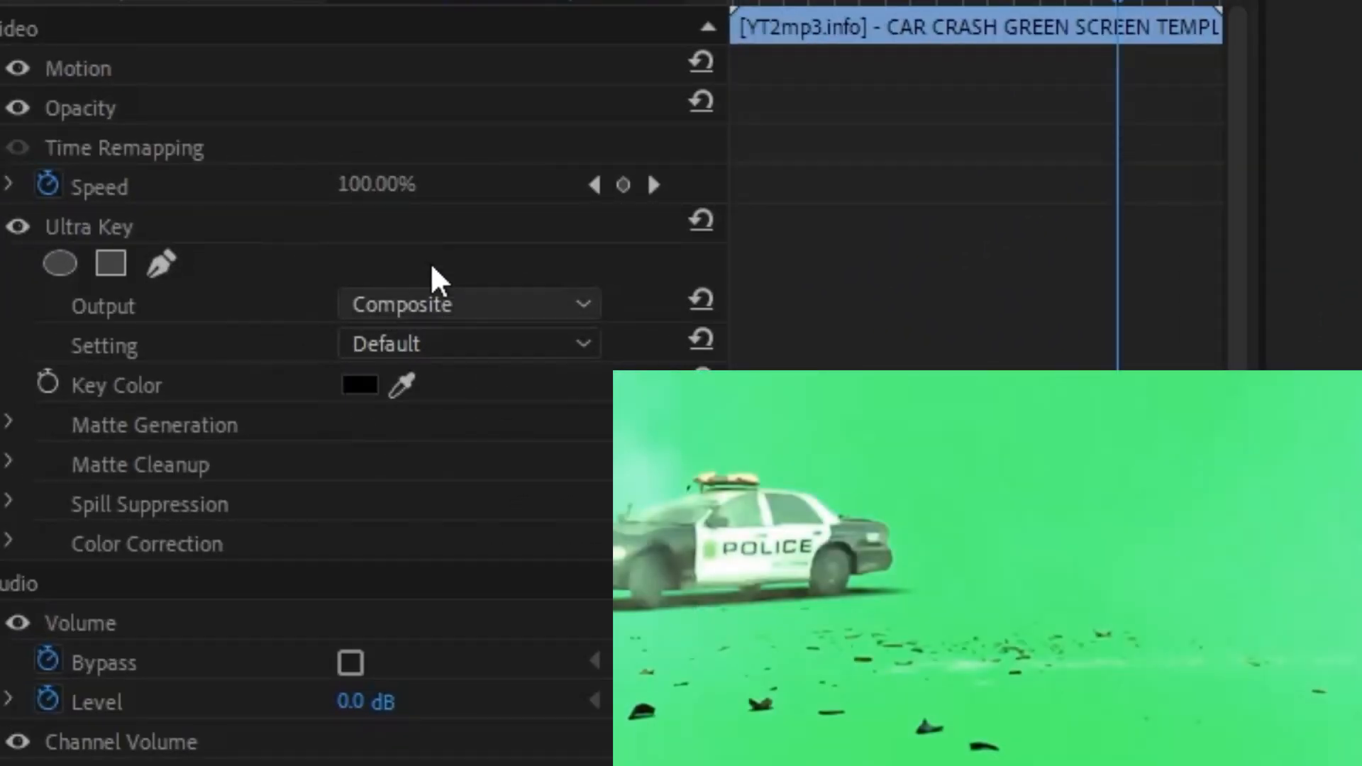
pyautogui.click(403, 384)
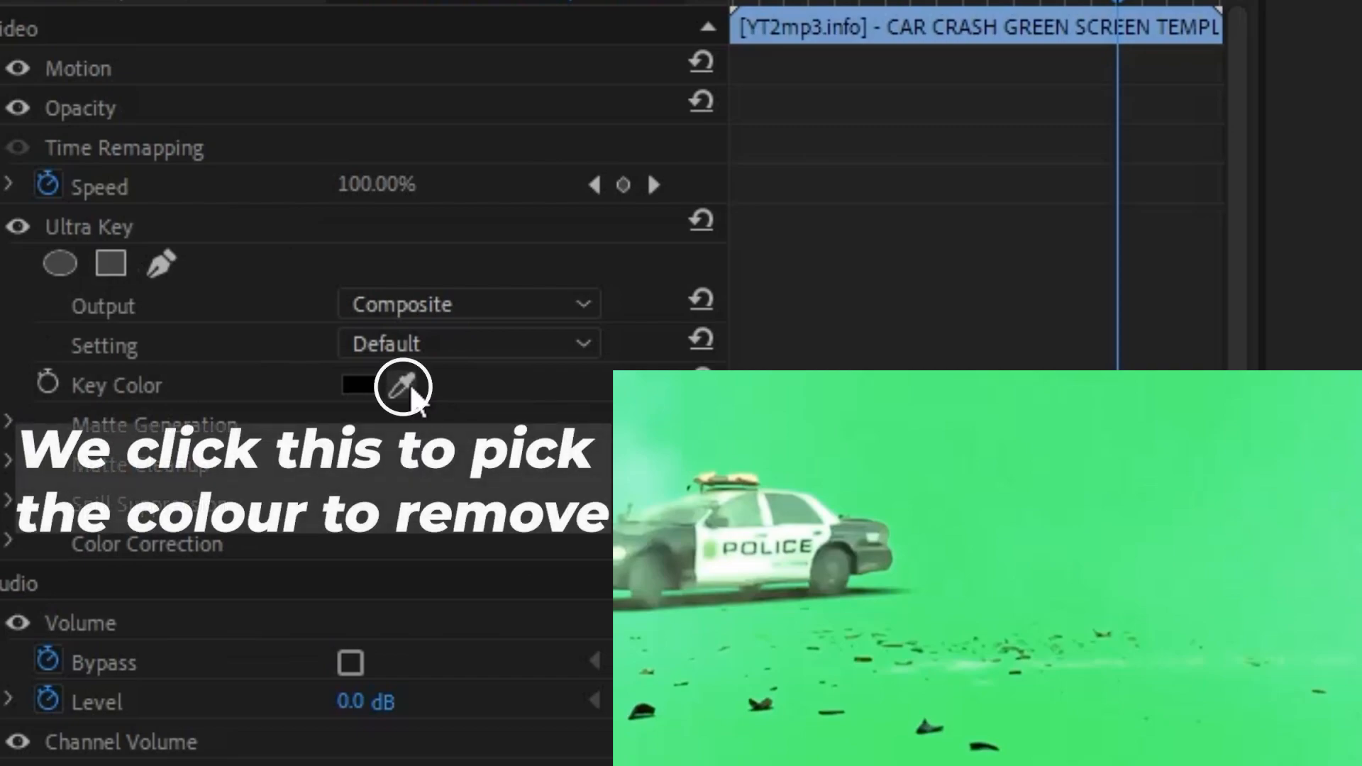
pyautogui.click(935, 520)
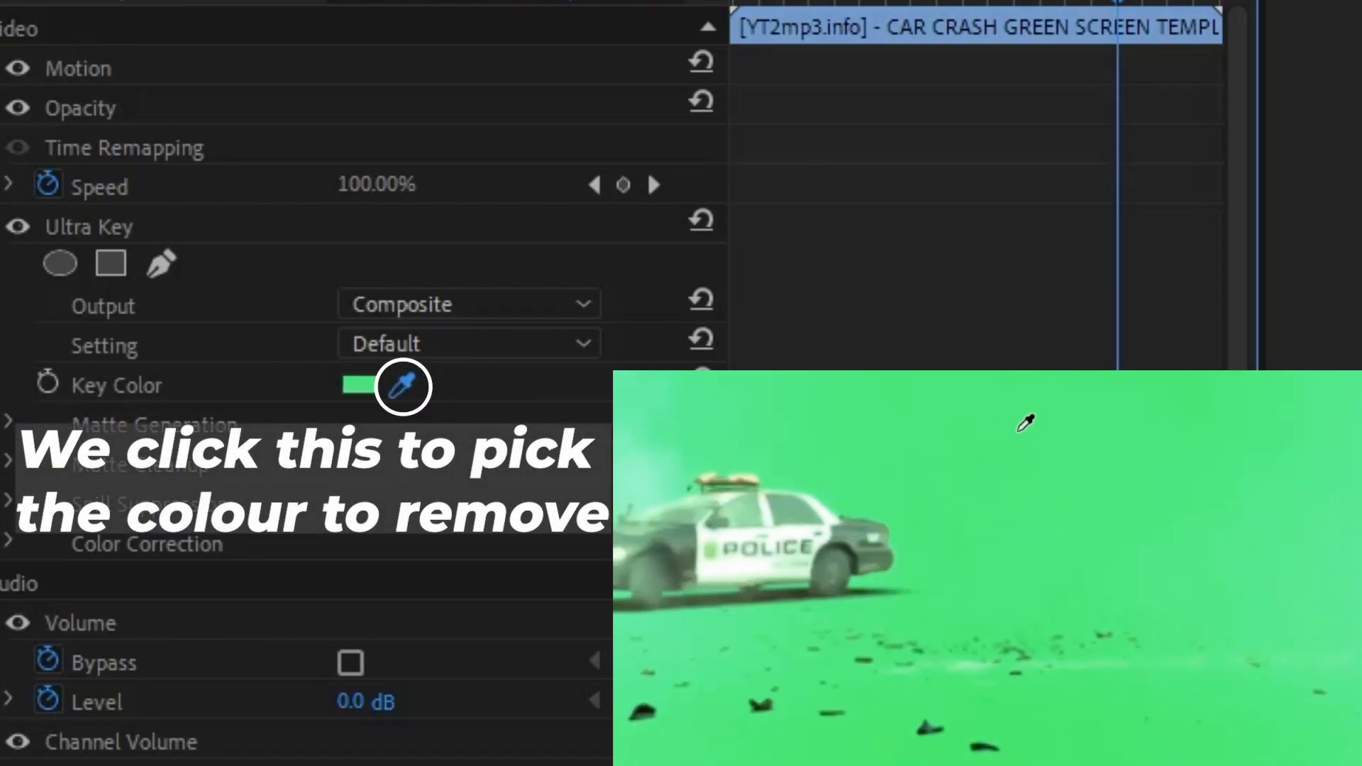
pyautogui.click(1085, 466)
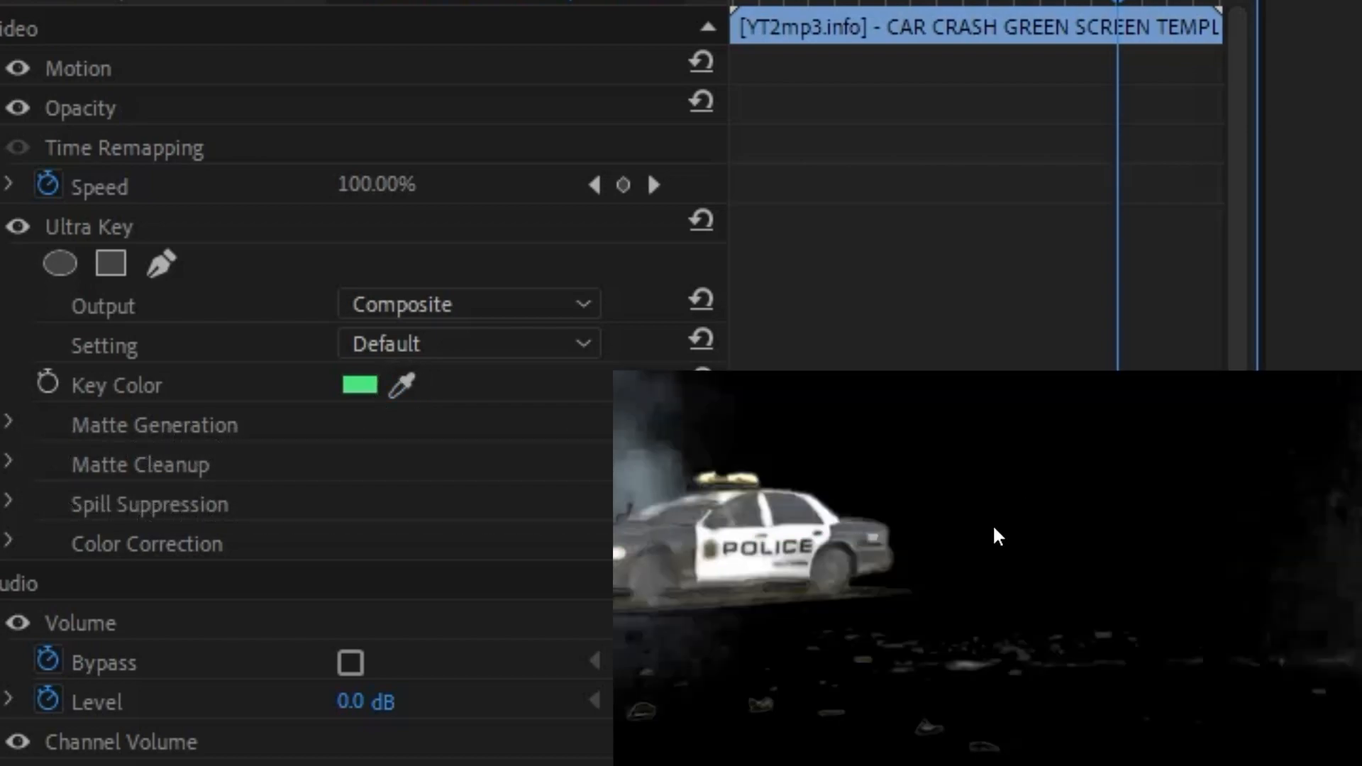
# Compare the Aggressive and Relaxed settings of the Ultra Key effect and set it to Aggressive.
pyautogui.click(424, 354)
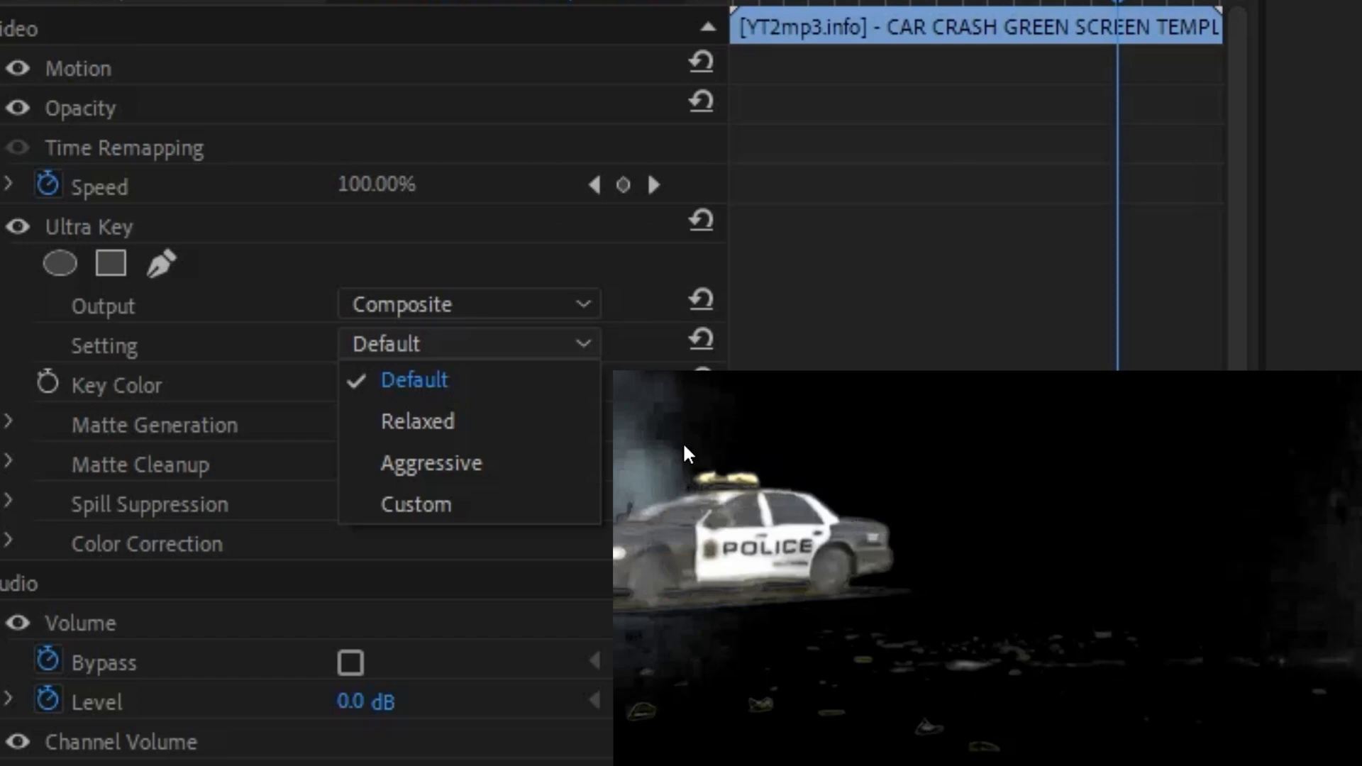
pyautogui.click(465, 465)
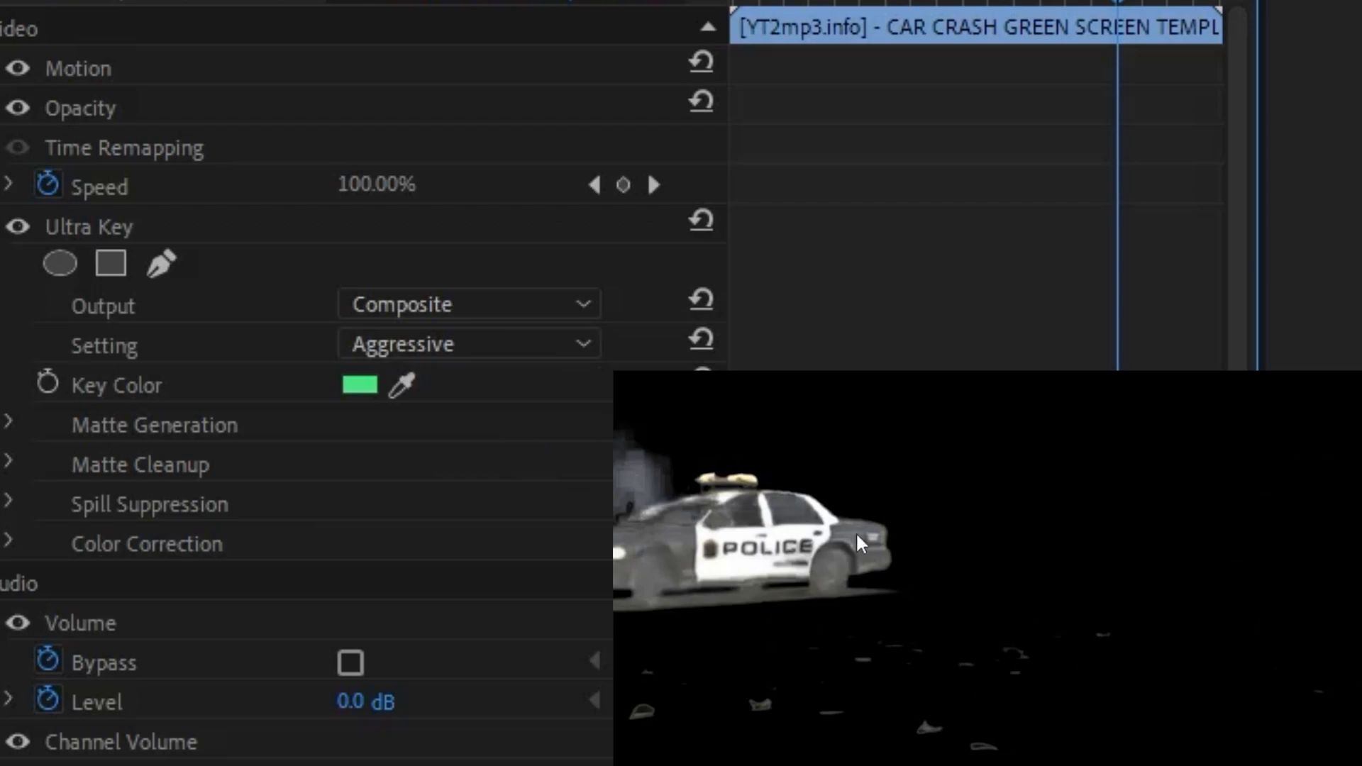
pyautogui.click(420, 347)
pyautogui.click(440, 410)
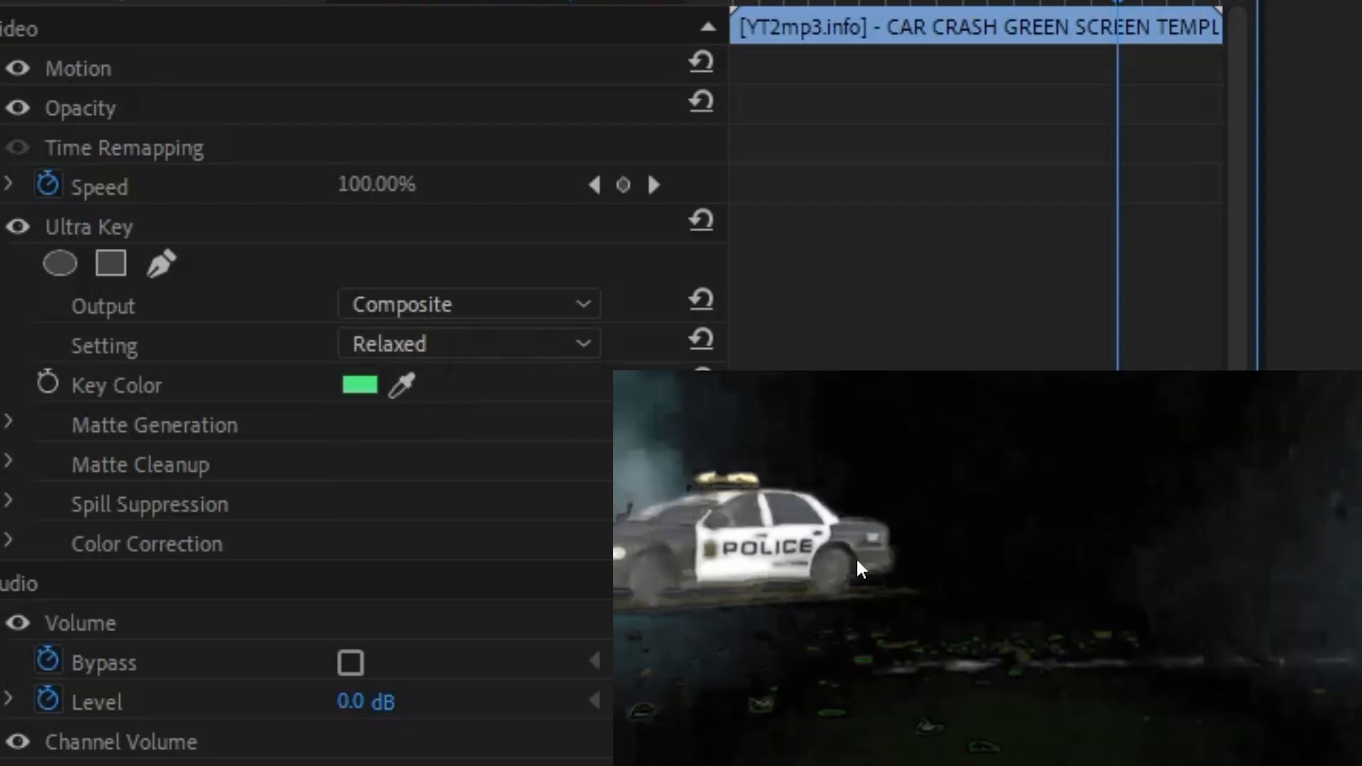
pyautogui.click(560, 352)
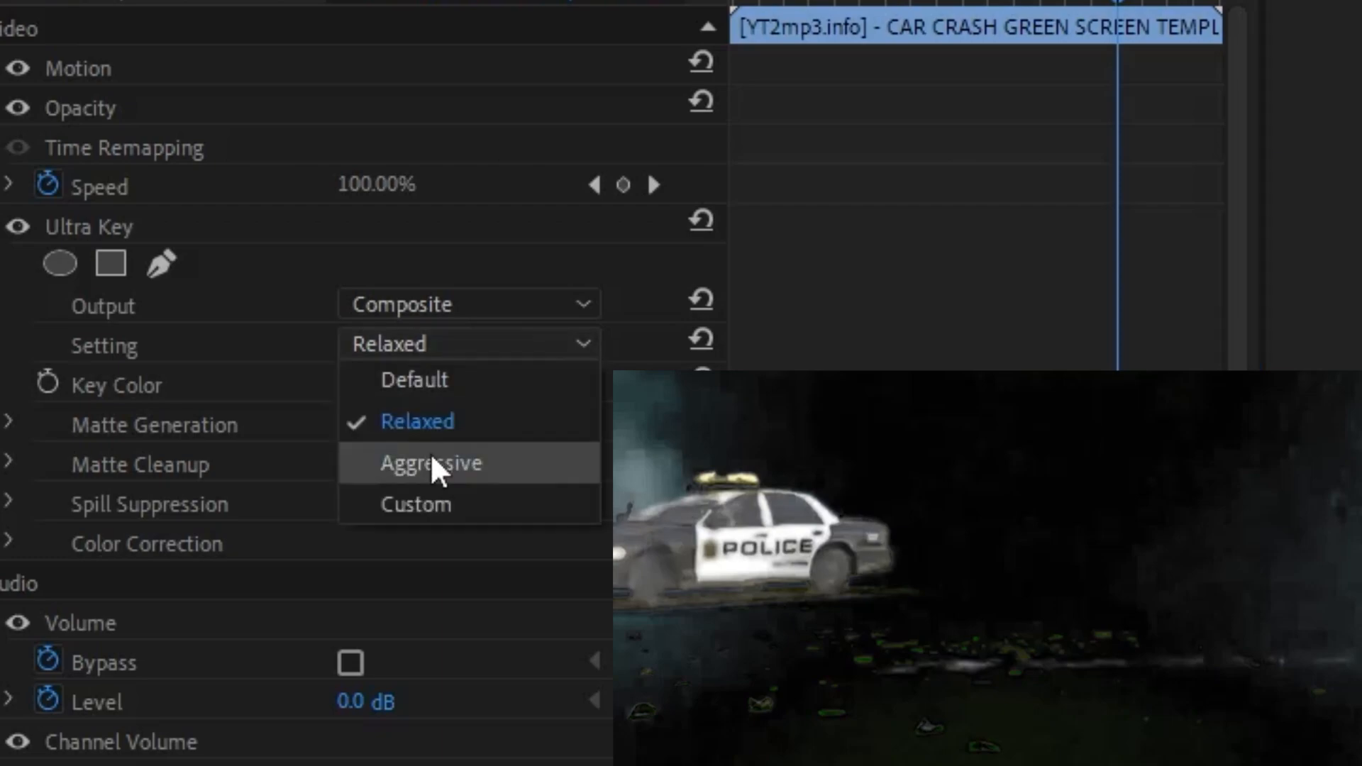
pyautogui.click(432, 457)
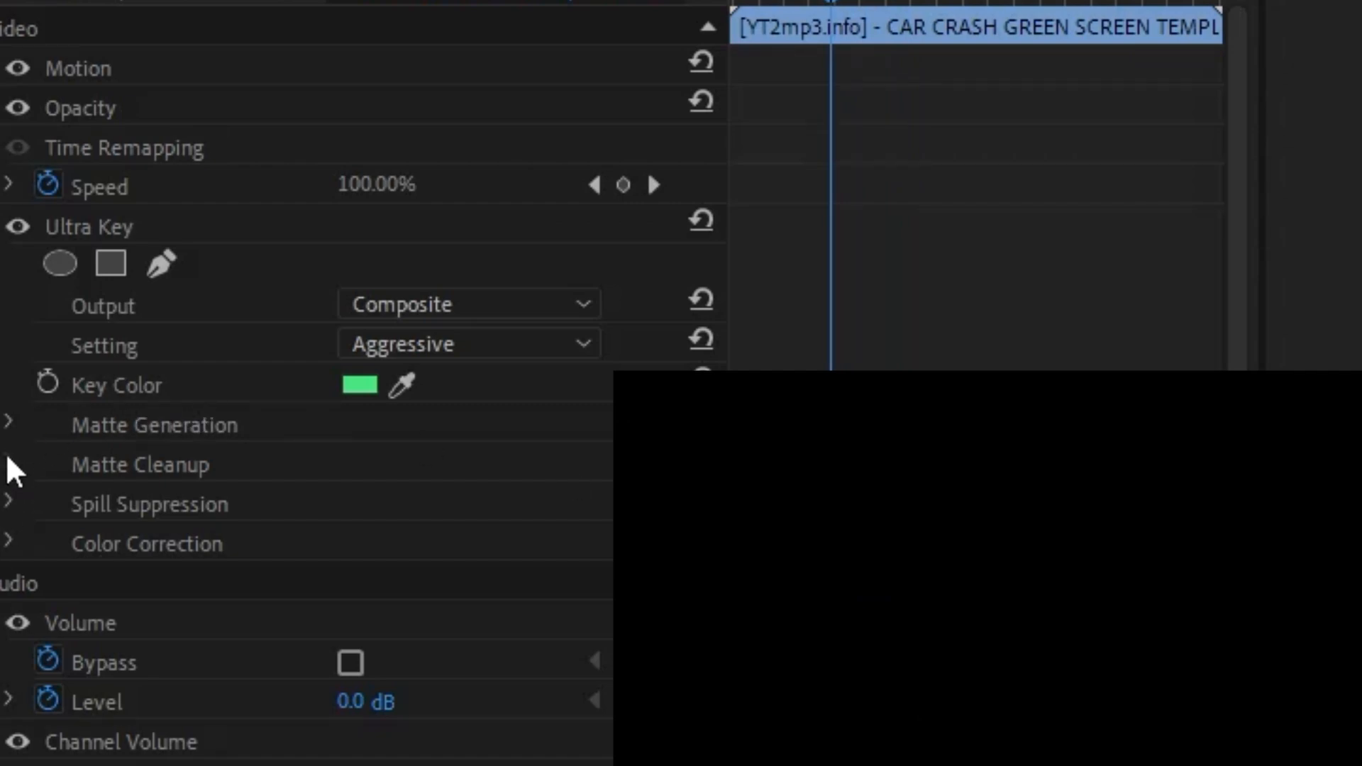
# Examine the Matte Generation and Matte Cleanup options of the Ultra Key effect and play back the keyed clip.
pyautogui.click(8, 424)
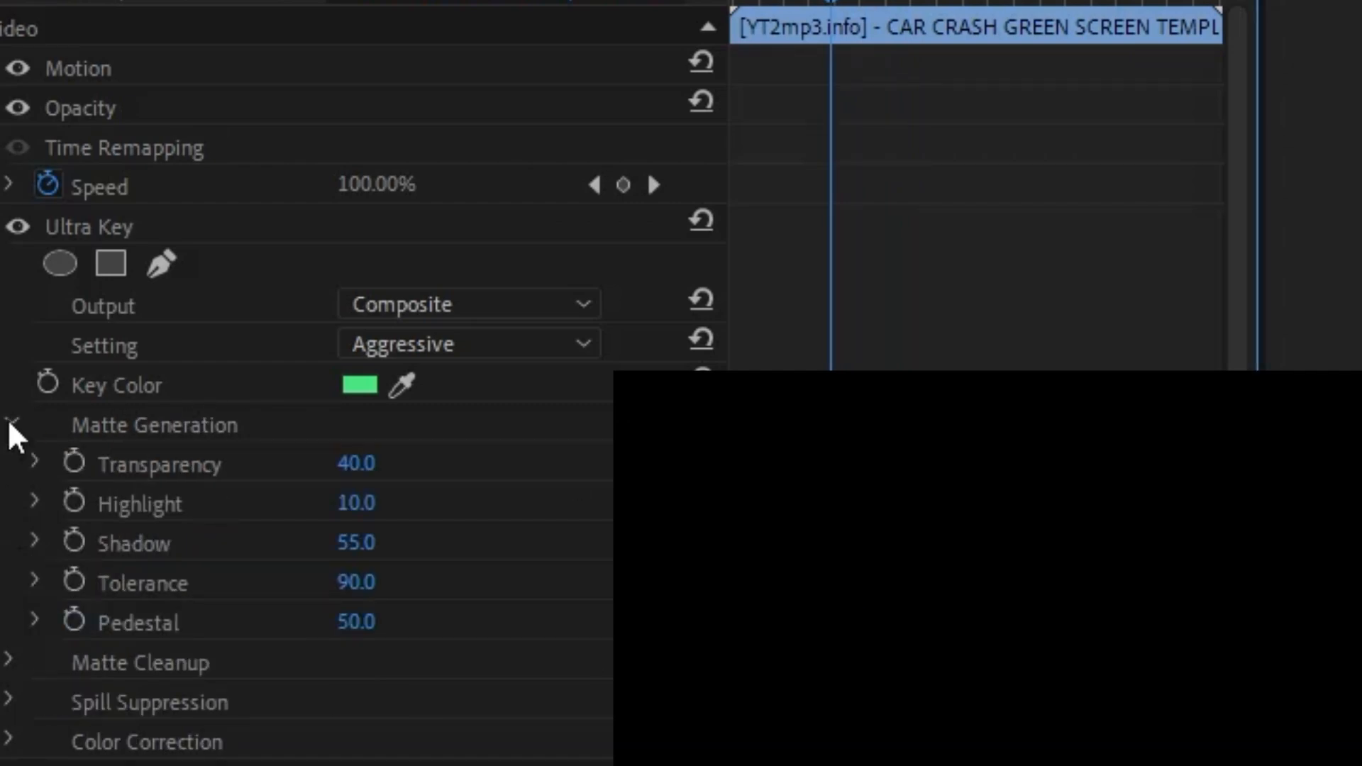
pyautogui.click(9, 423)
pyautogui.click(4, 465)
pyautogui.click(4, 466)
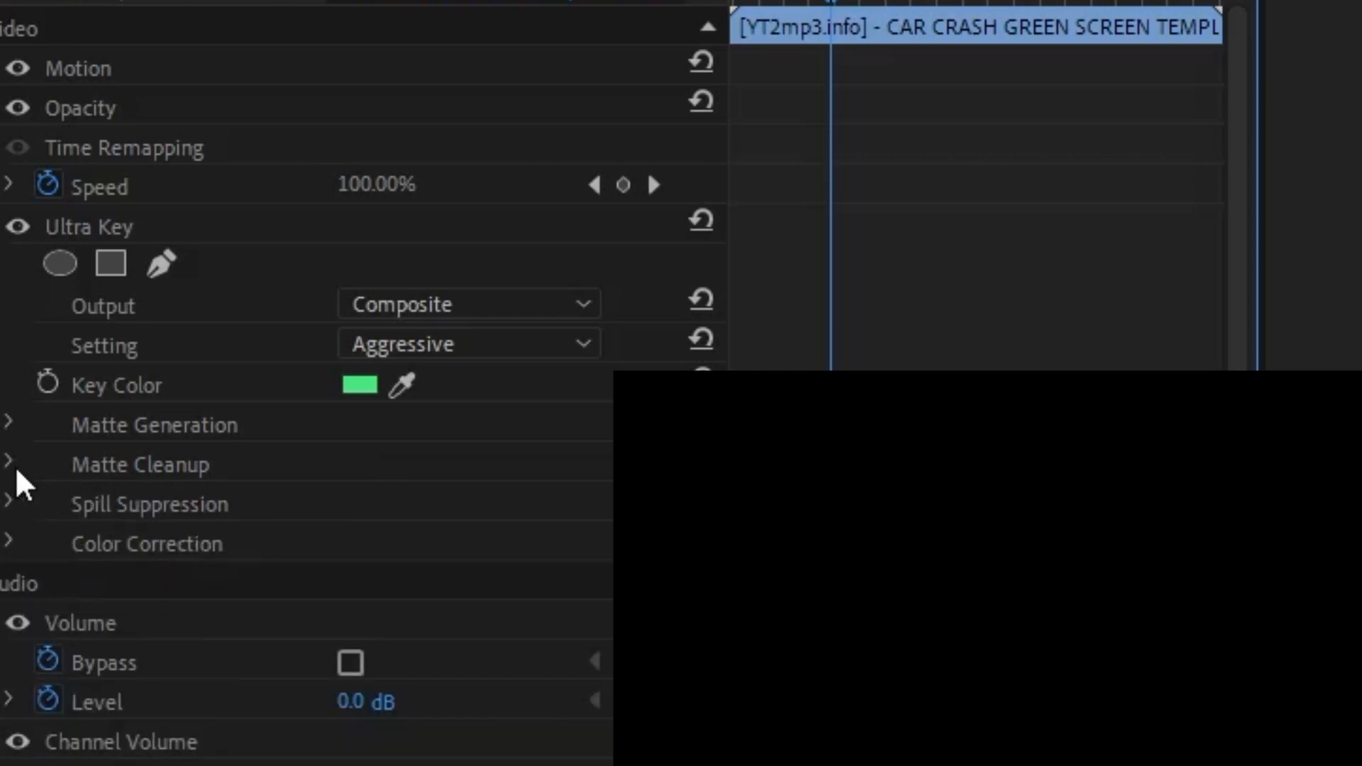
pyautogui.press('space')
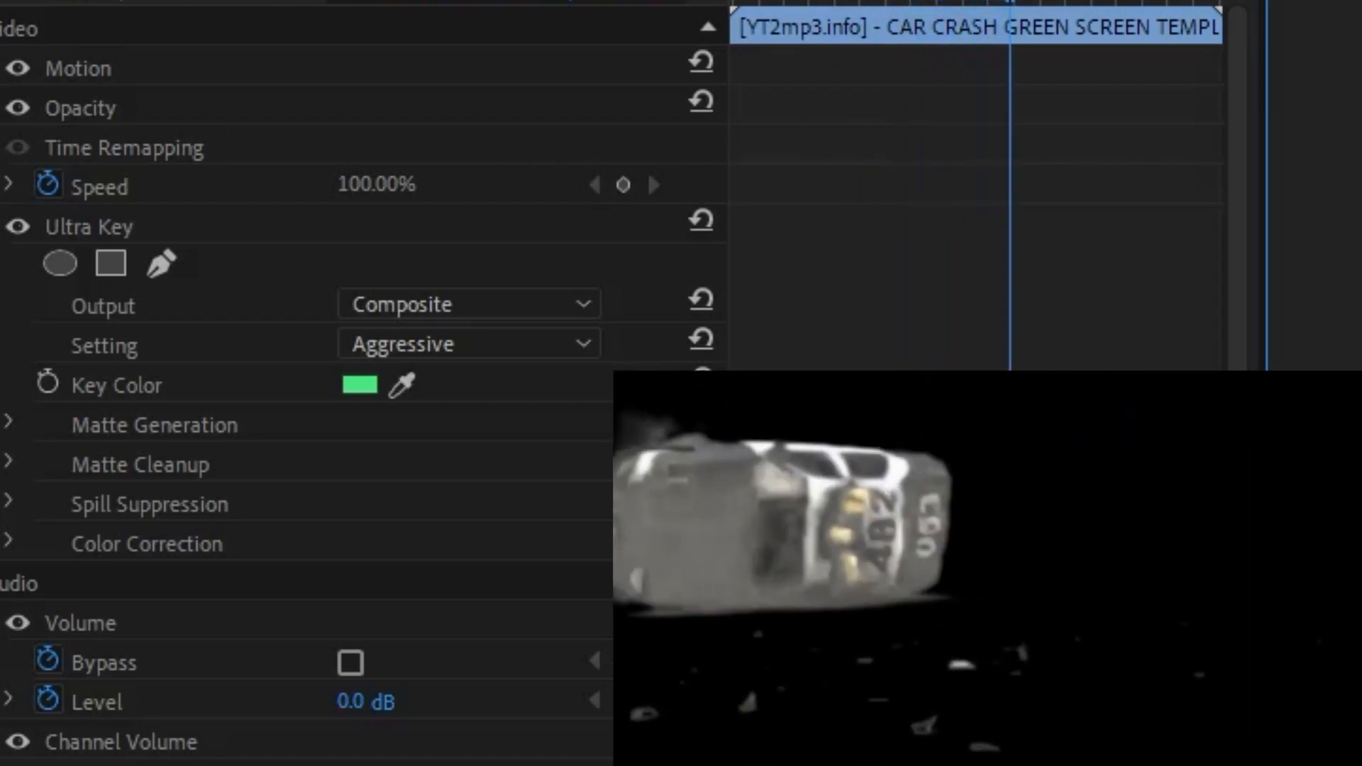
pyautogui.press('space')
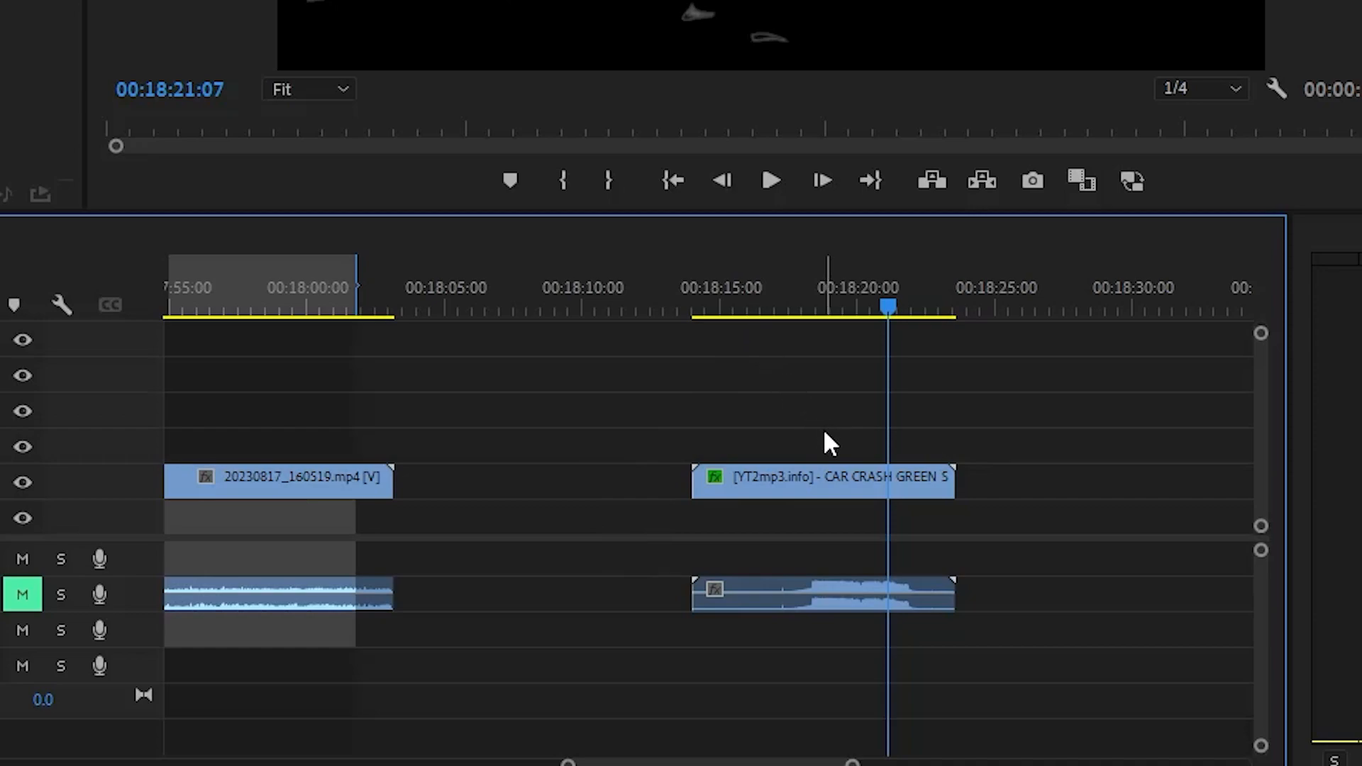
# Unlink the video of the car crash green screen clip from its audio.
pyautogui.click(816, 487)
pyautogui.rightClick(816, 487)
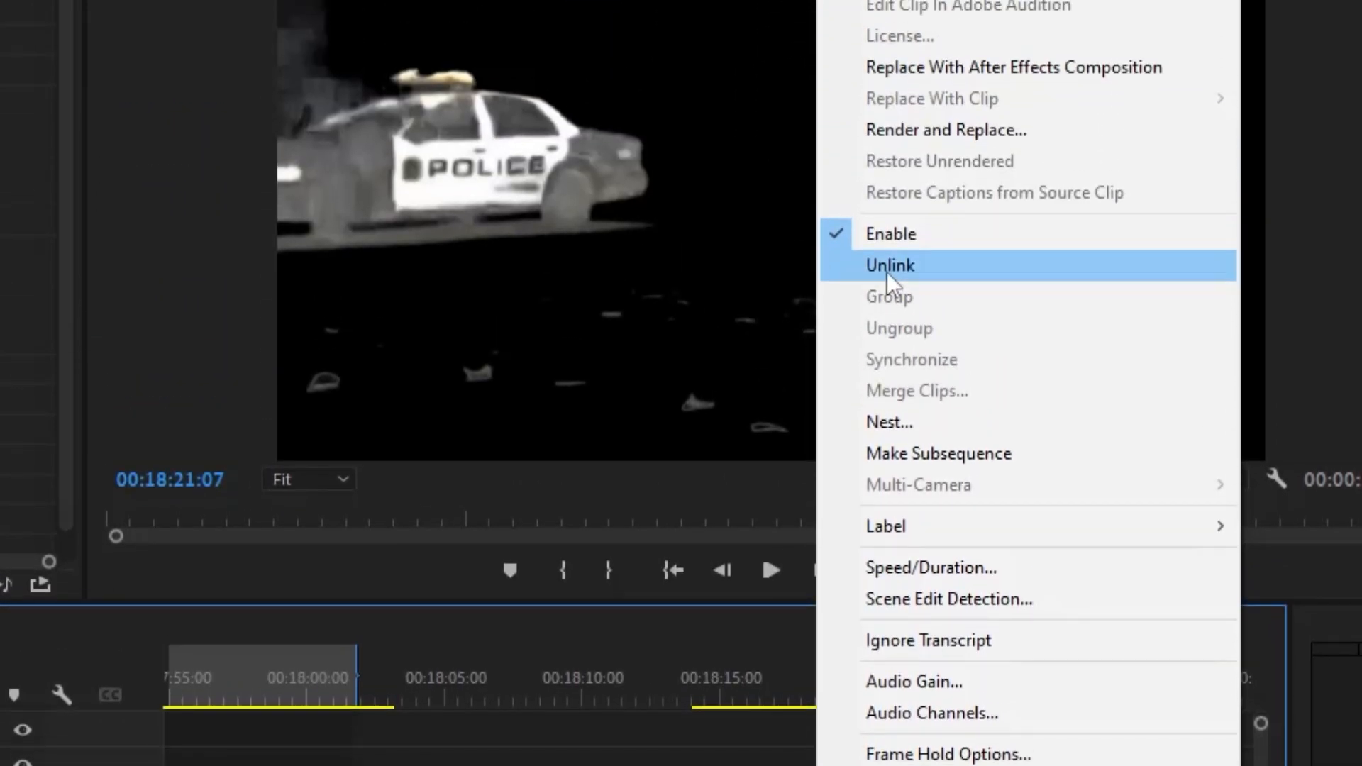
pyautogui.click(887, 271)
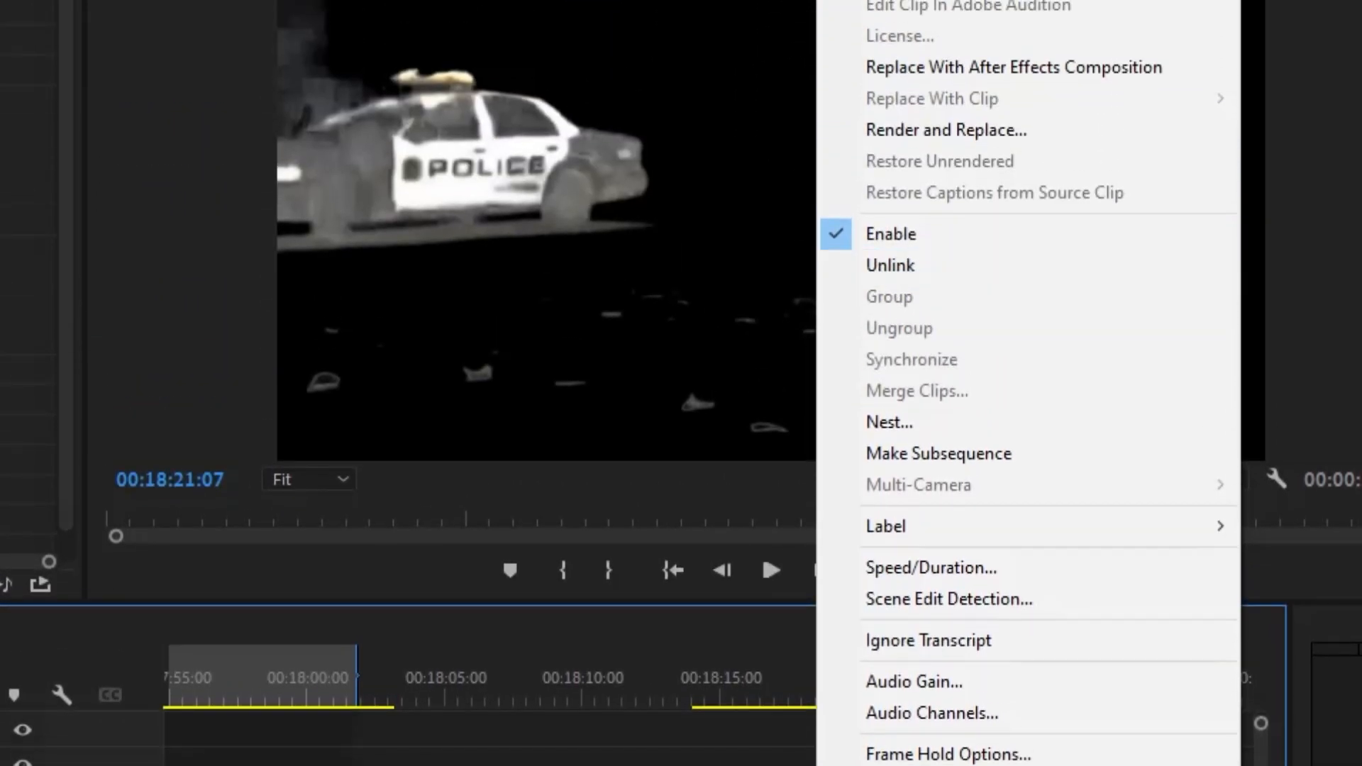
pyautogui.moveTo(762, 525)
pyautogui.mouseDown()
pyautogui.moveTo(617, 540)
pyautogui.moveTo(754, 542)
pyautogui.mouseUp()
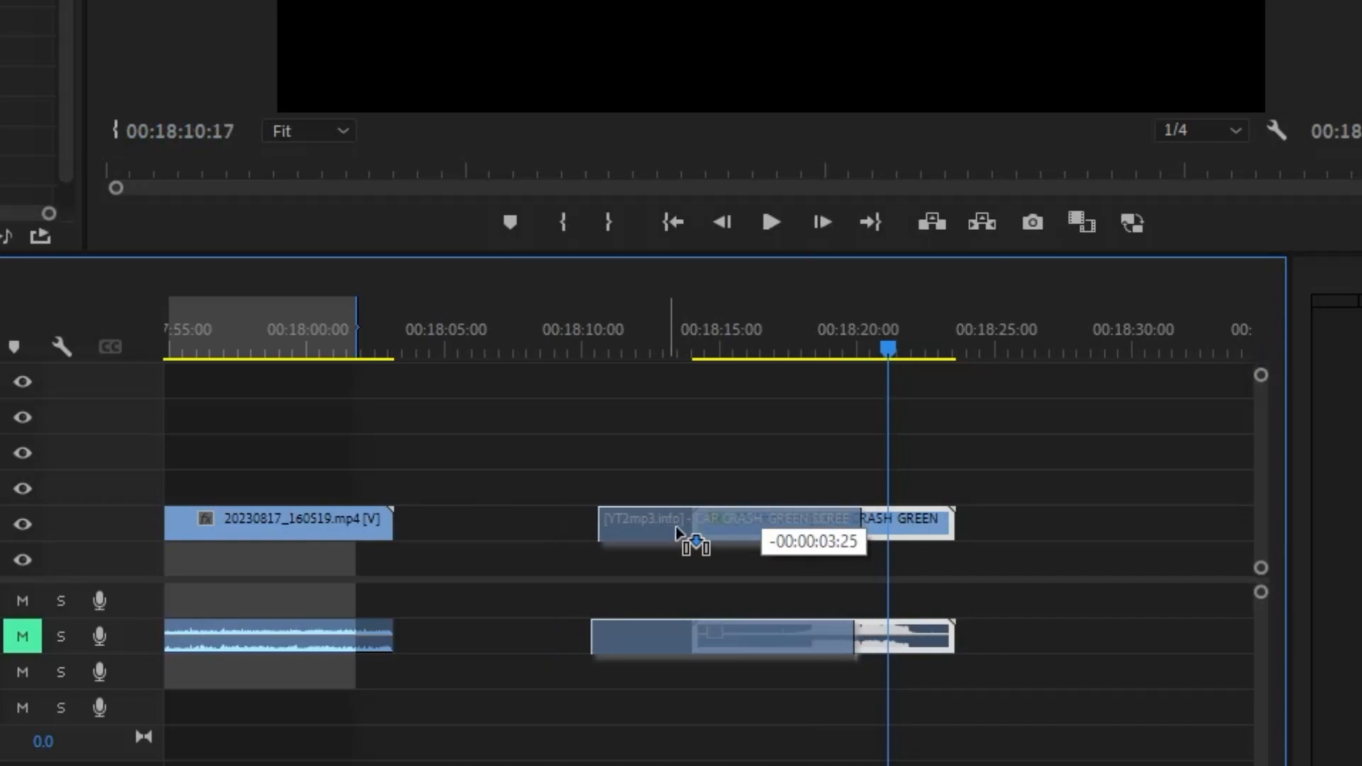
pyautogui.rightClick(788, 529)
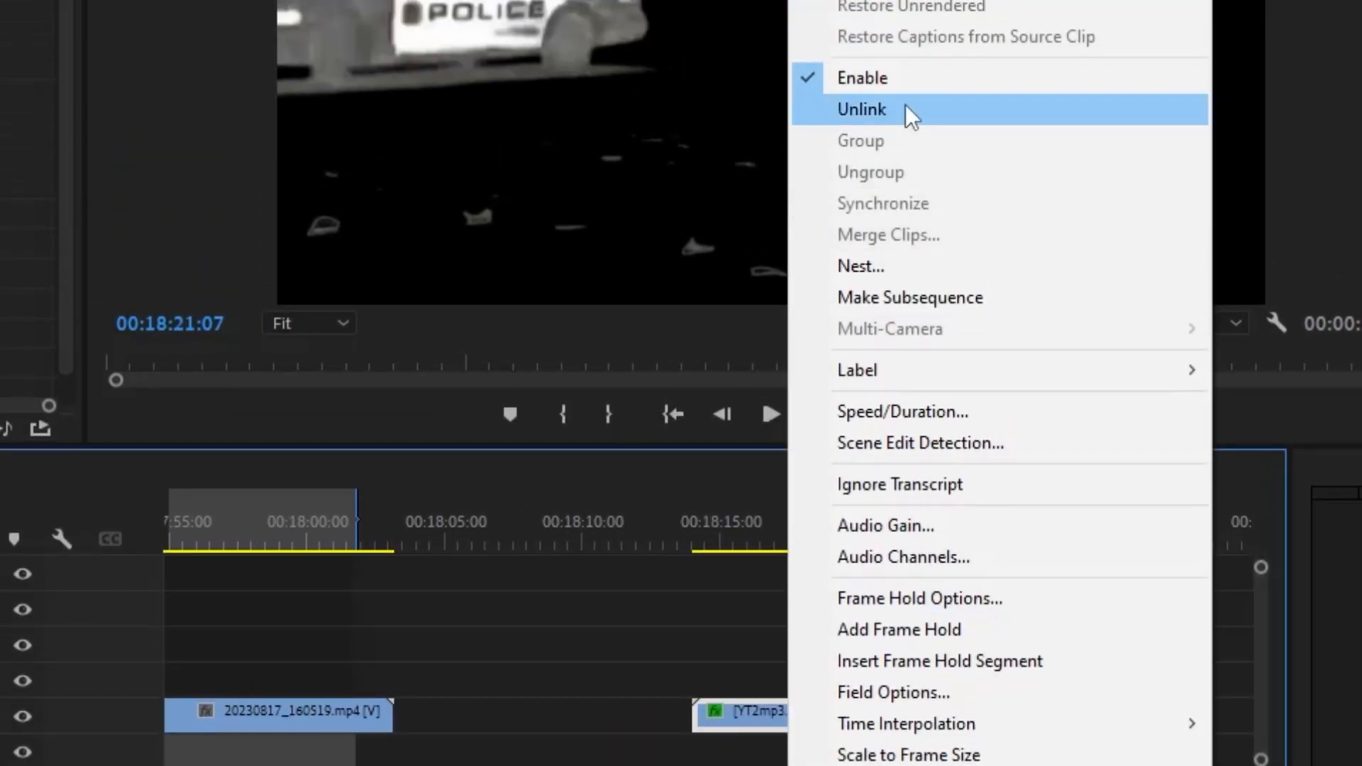
pyautogui.click(905, 106)
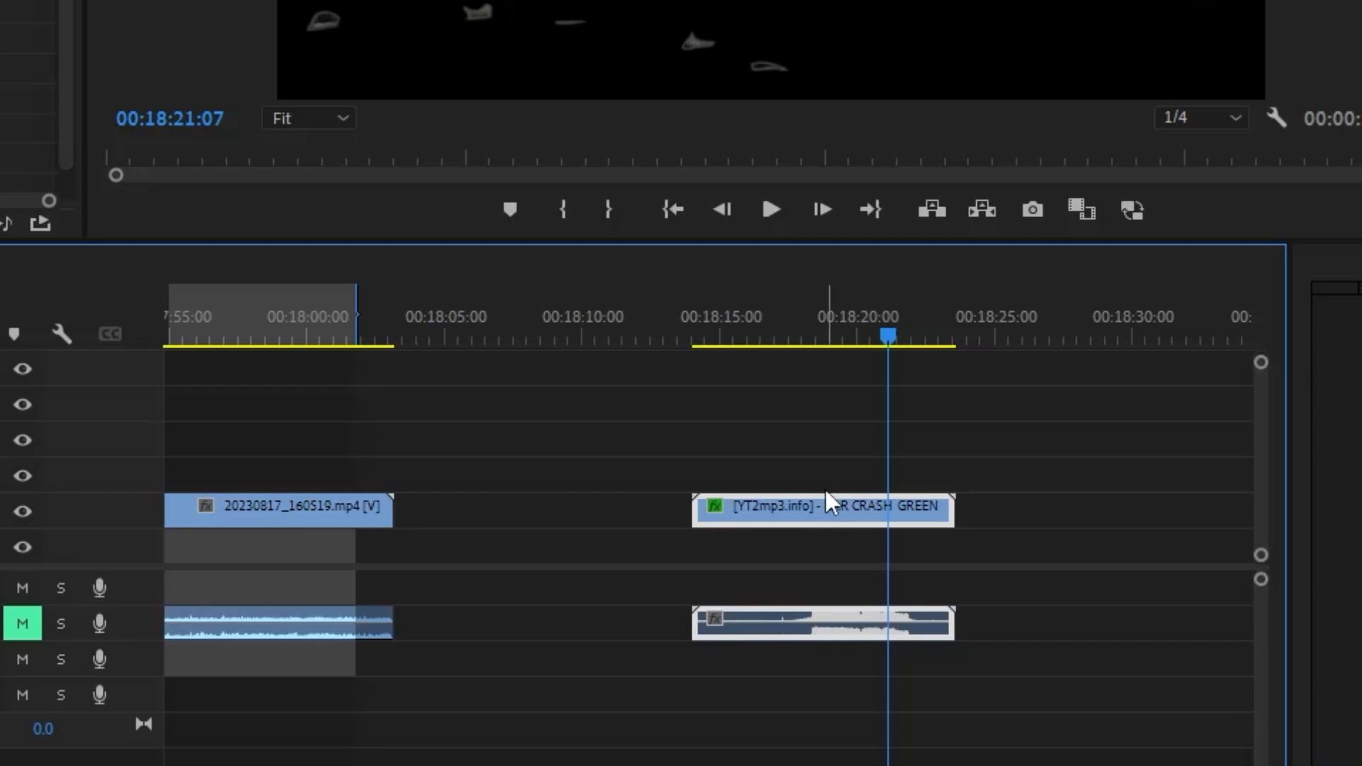
pyautogui.rightClick(815, 519)
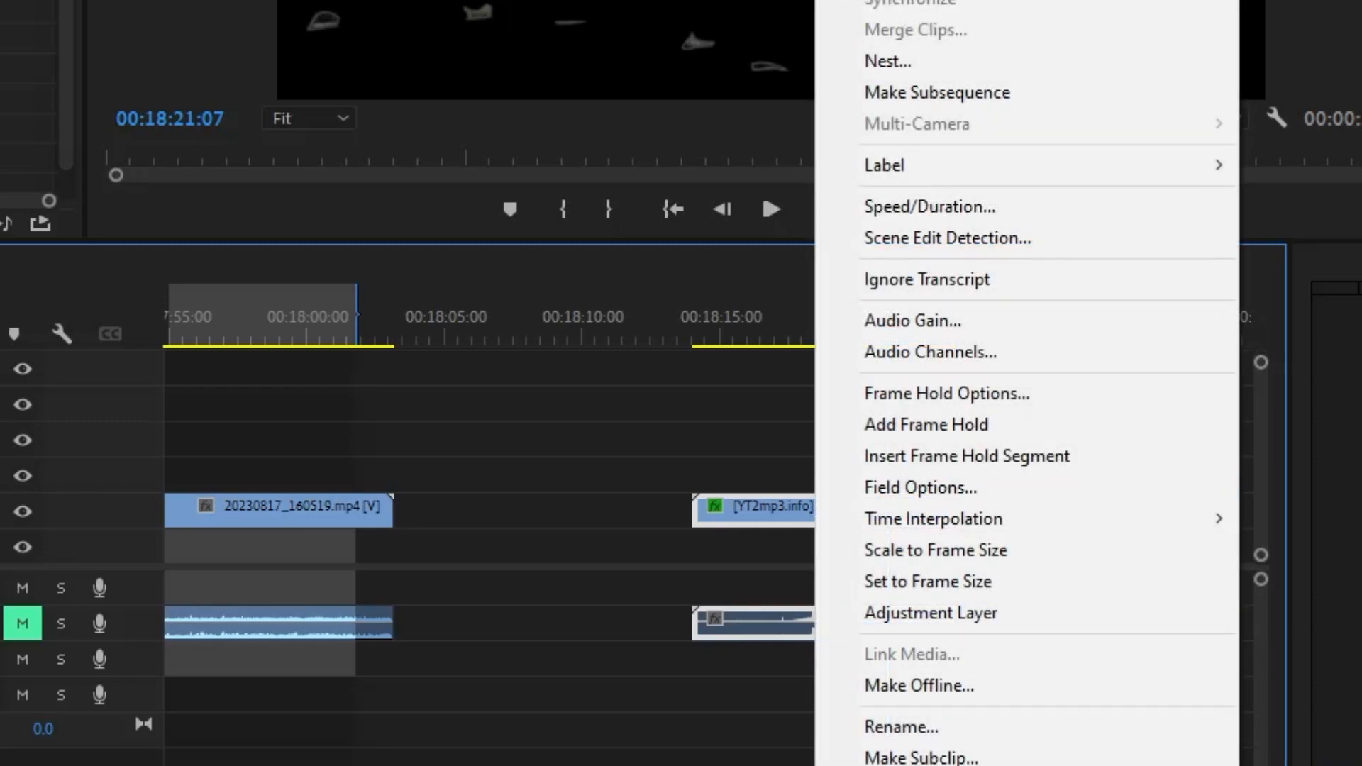
pyautogui.click(729, 391)
# Move the green screen clip's video and audio independently, placing the video on track V3.
pyautogui.moveTo(769, 508); pyautogui.dragTo(1037, 470)
pyautogui.moveTo(821, 624); pyautogui.dragTo(861, 638)
pyautogui.moveTo(1025, 474); pyautogui.dragTo(818, 445)
# Reverse the playback speed of the green screen clip's video.
pyautogui.rightClick(814, 480)
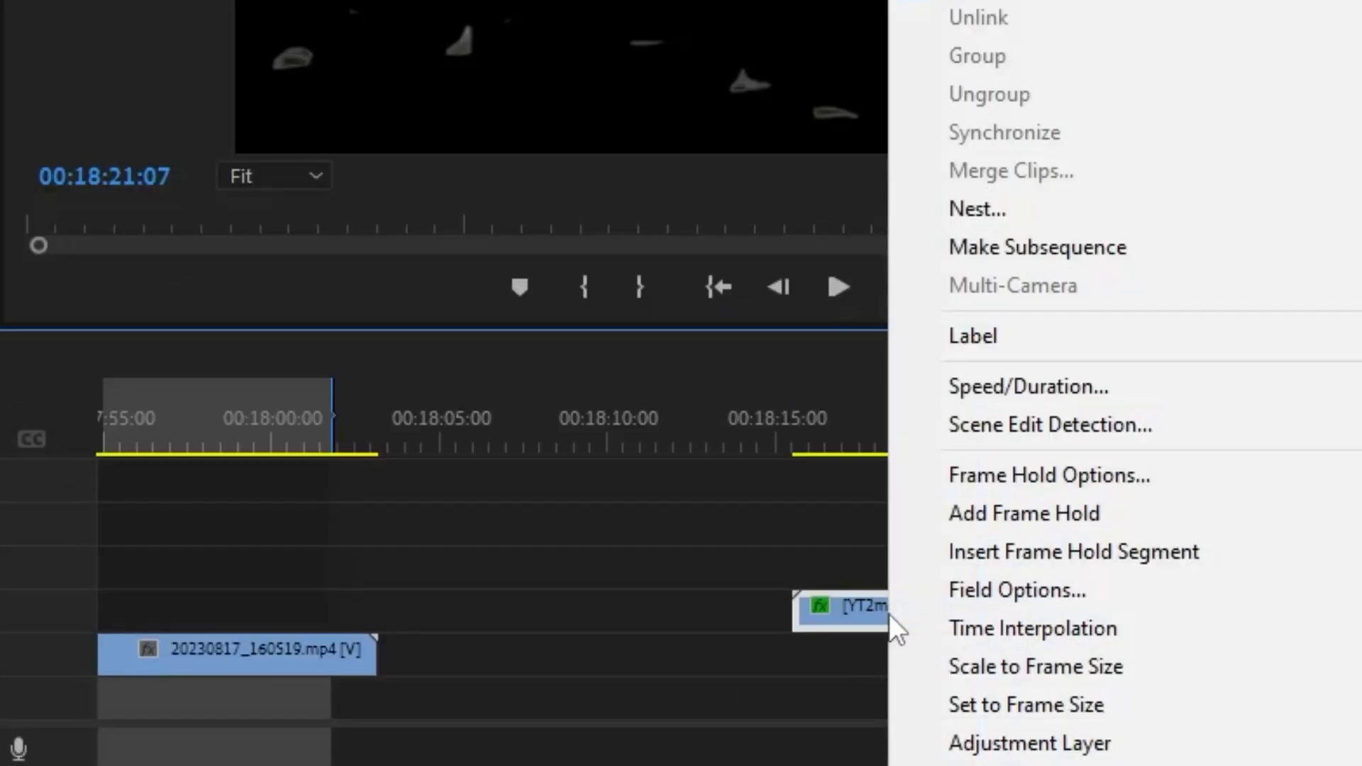
pyautogui.click(979, 386)
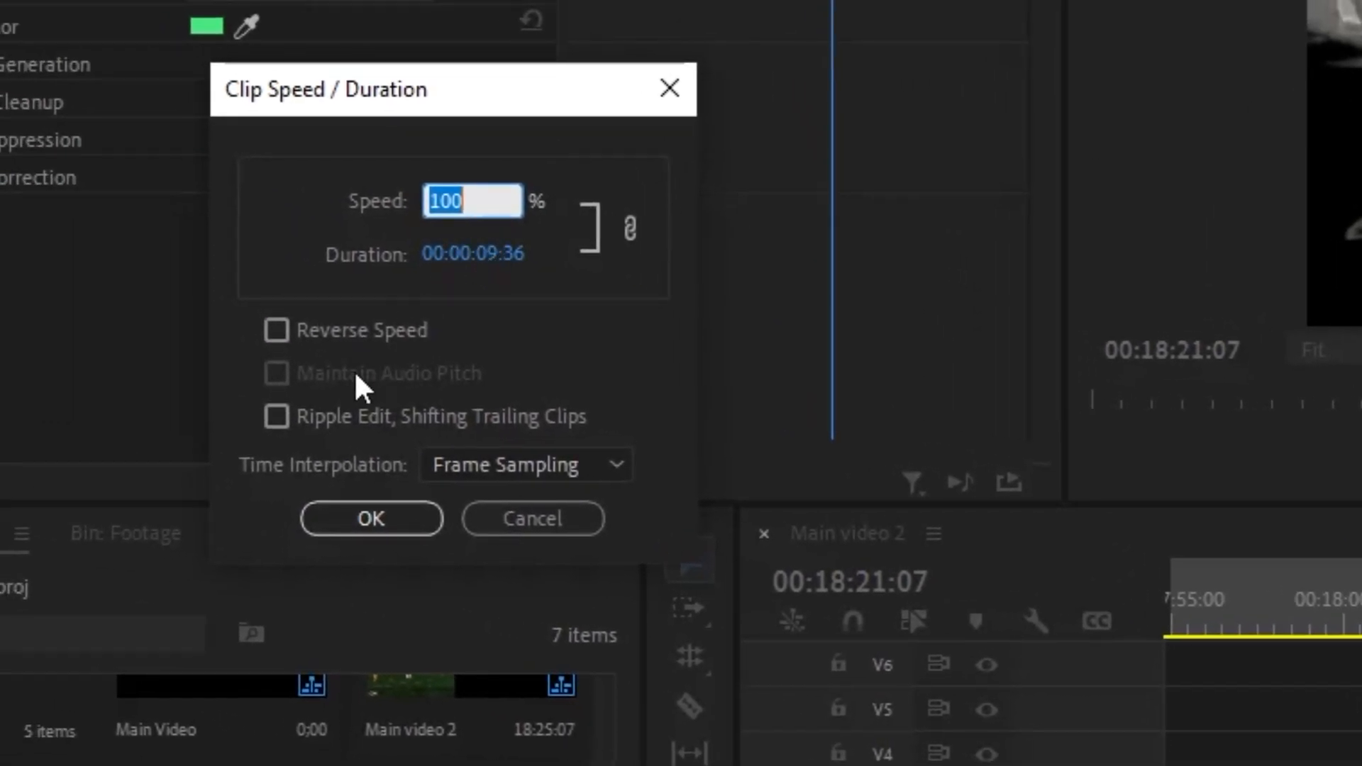
pyautogui.click(325, 323)
pyautogui.click(376, 521)
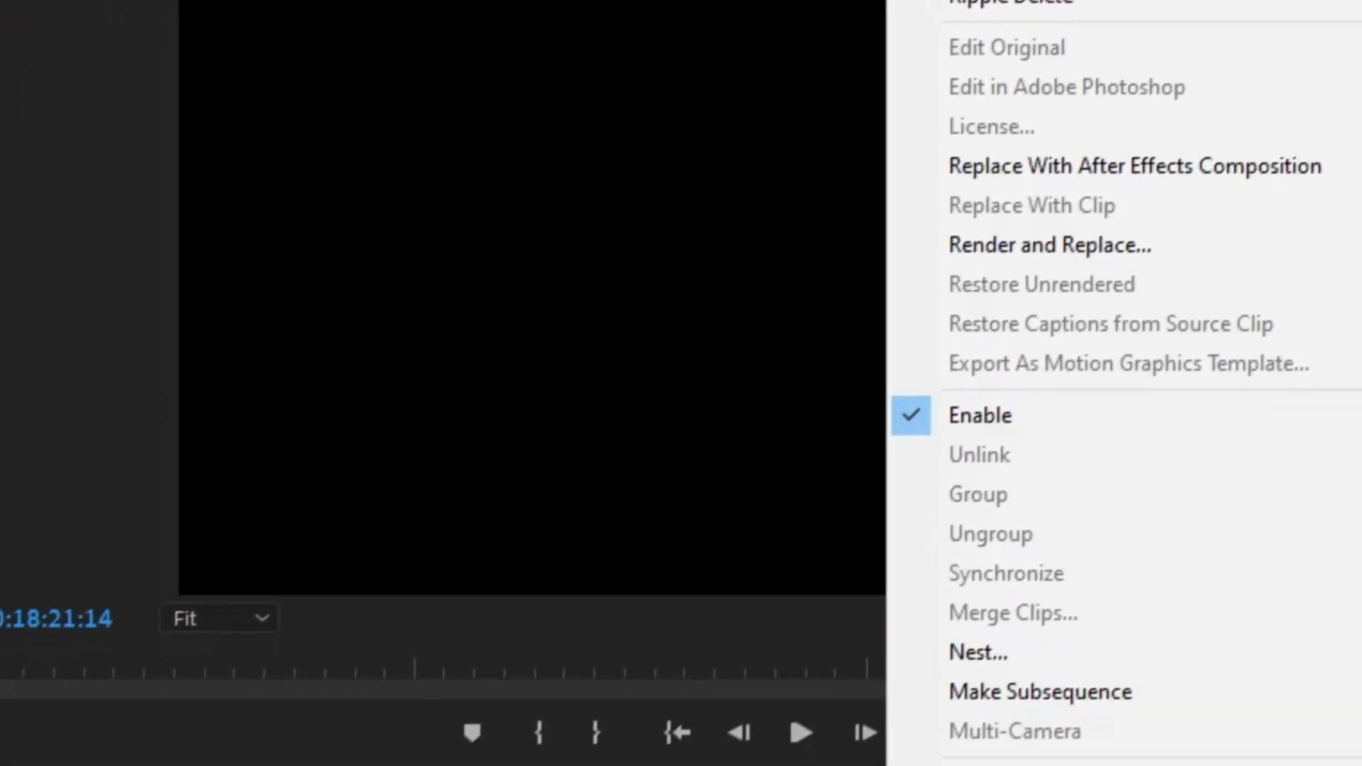
# Turn off Reverse Speed for the green screen clip and set its speed to 70%.
pyautogui.click(1001, 759)
pyautogui.click(505, 424)
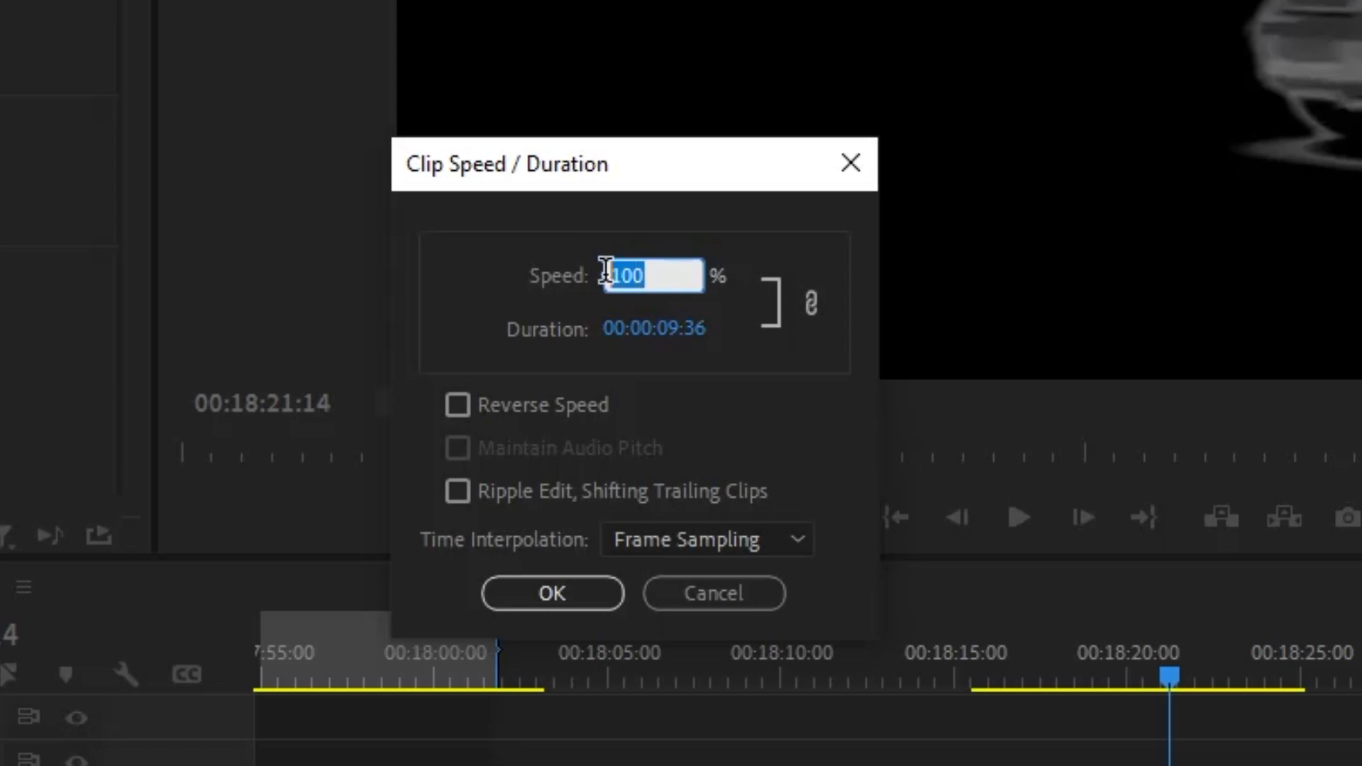
pyautogui.write('70')
pyautogui.click(667, 607)
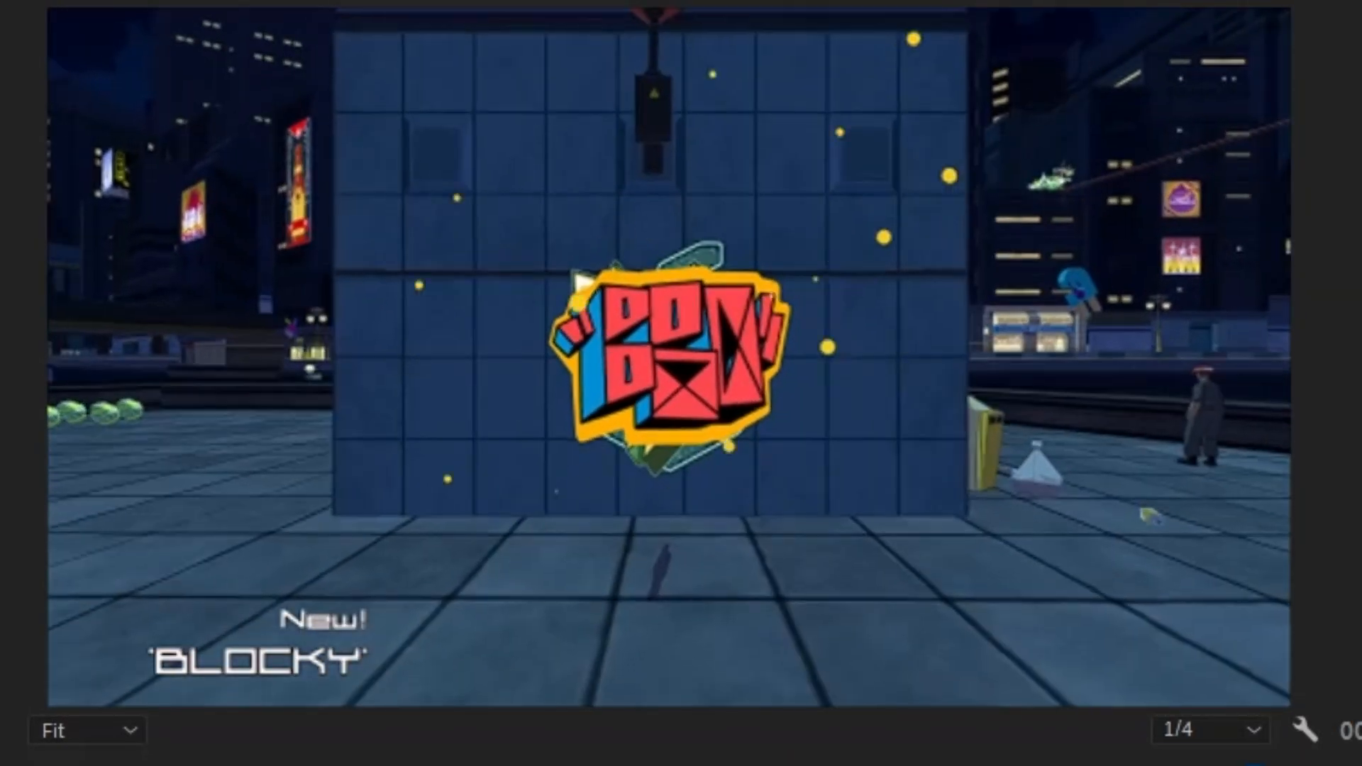
# Set the speed of the gameplay clip to 60%.
pyautogui.rightClick(368, 764)
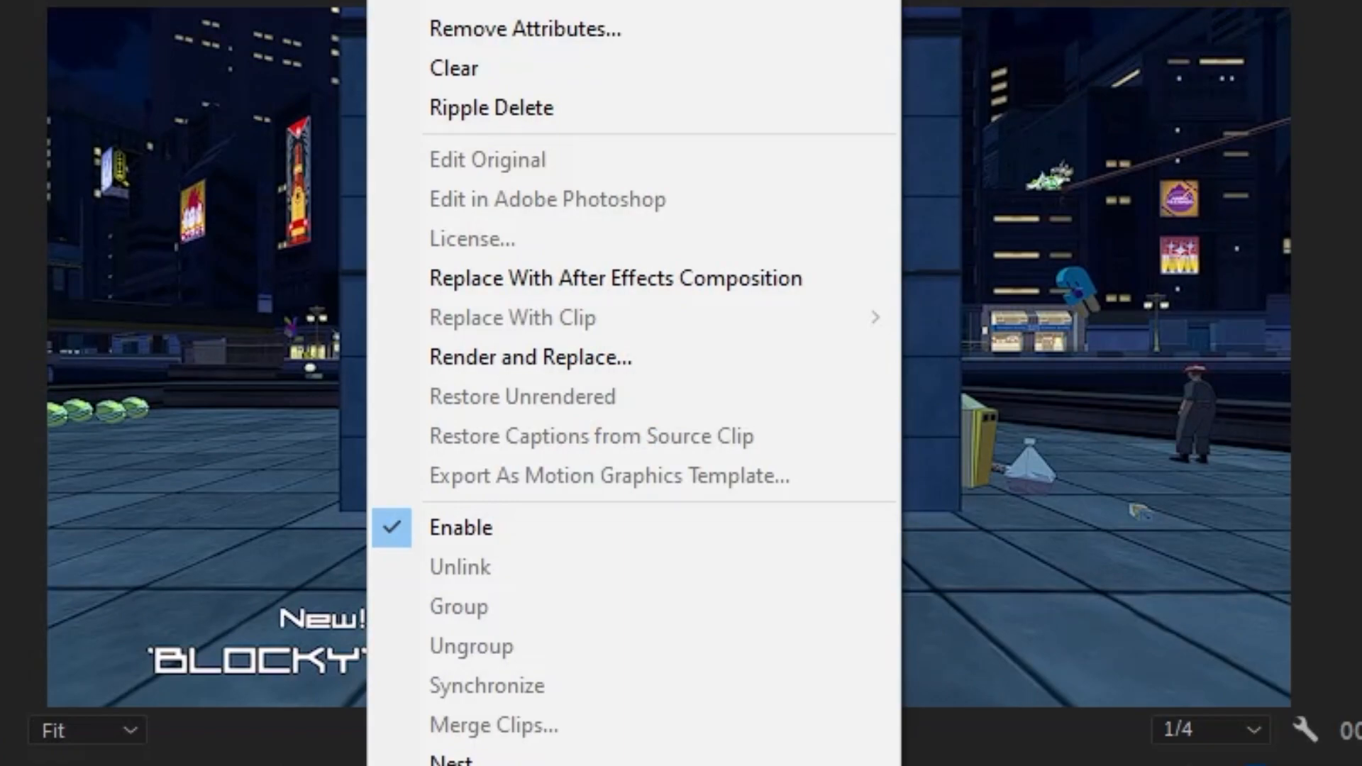
pyautogui.click(482, 765)
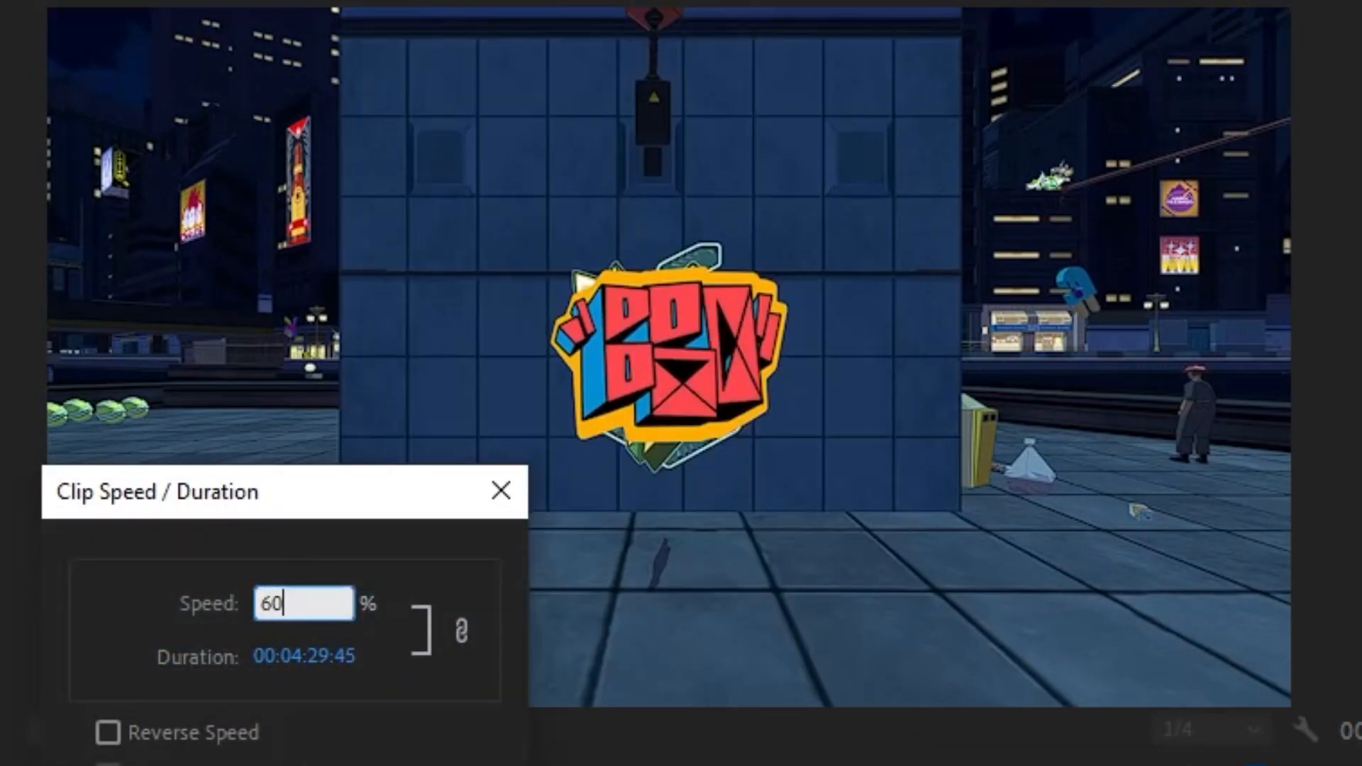
pyautogui.press('Return')
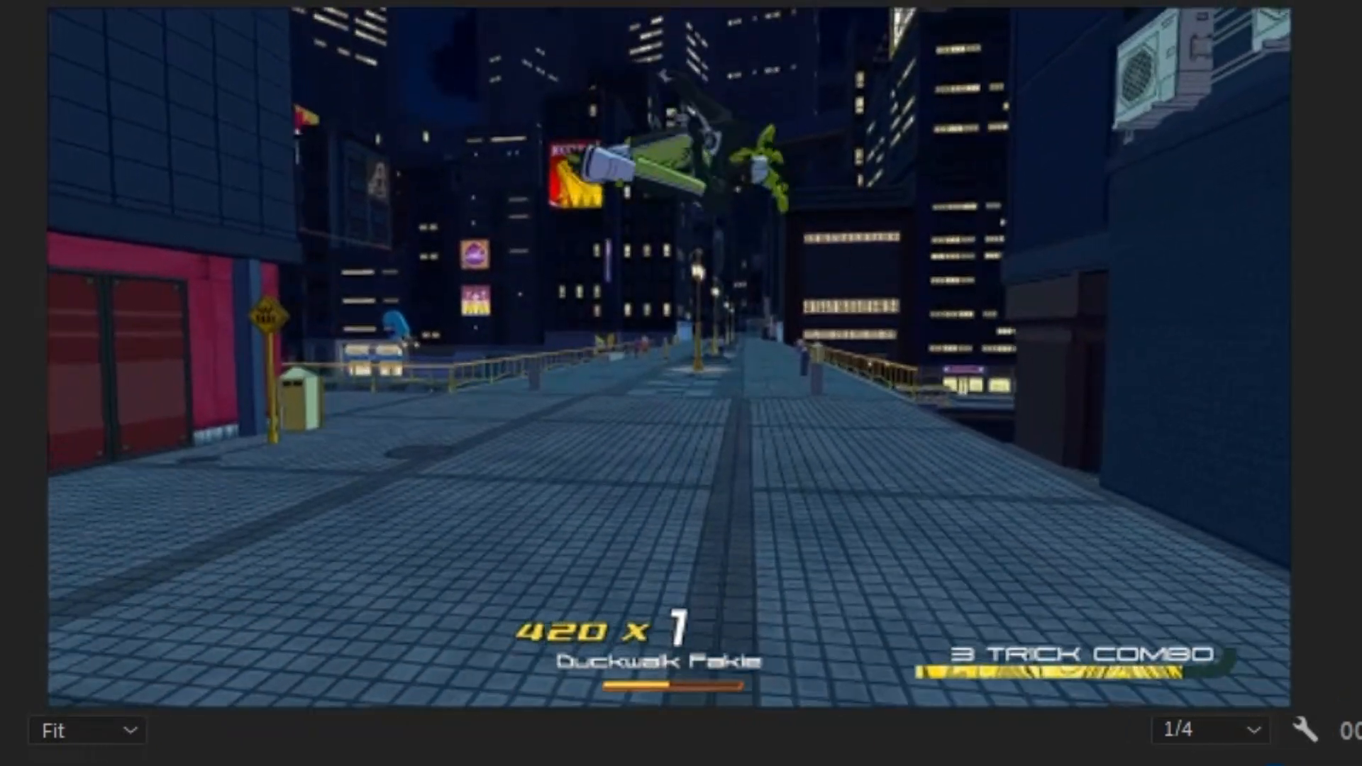
# Set the speed of the gameplay clip to 35%.
pyautogui.rightClick(755, 765)
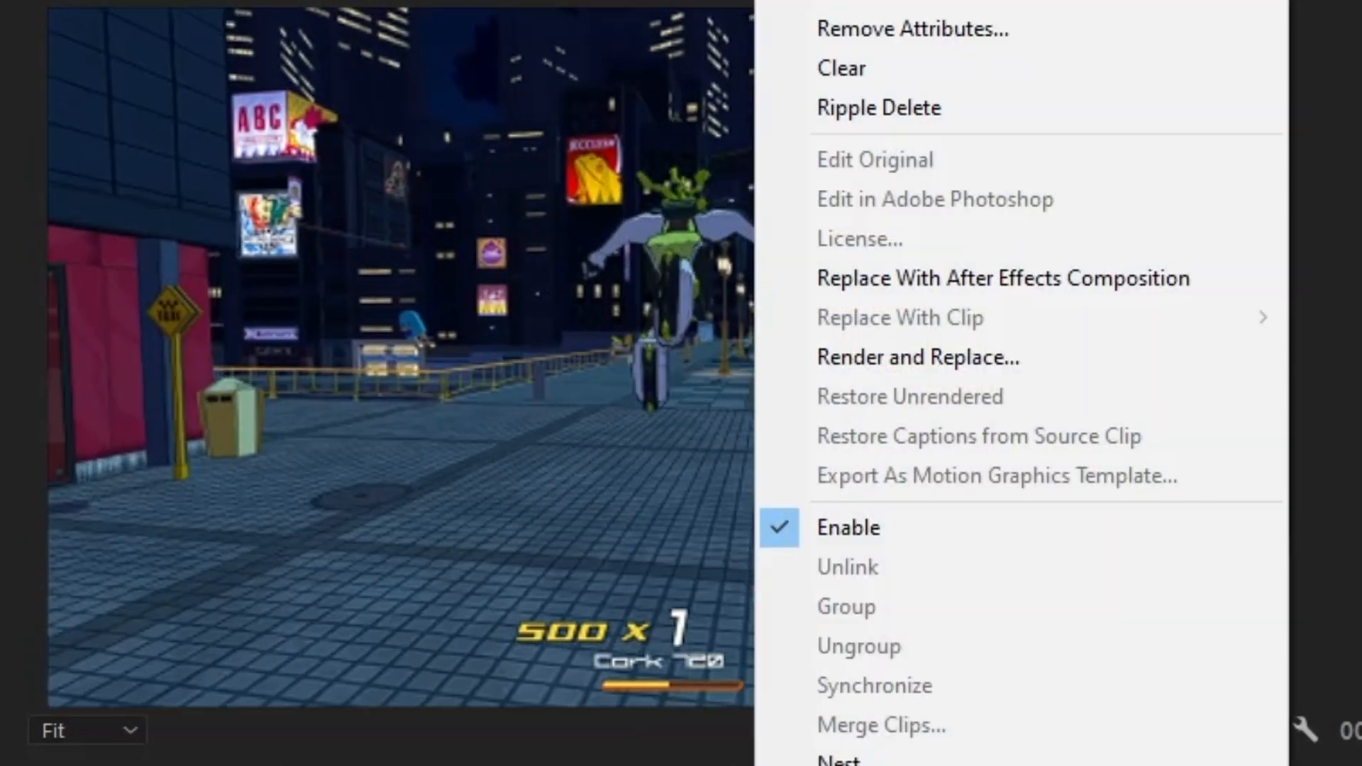
pyautogui.click(851, 765)
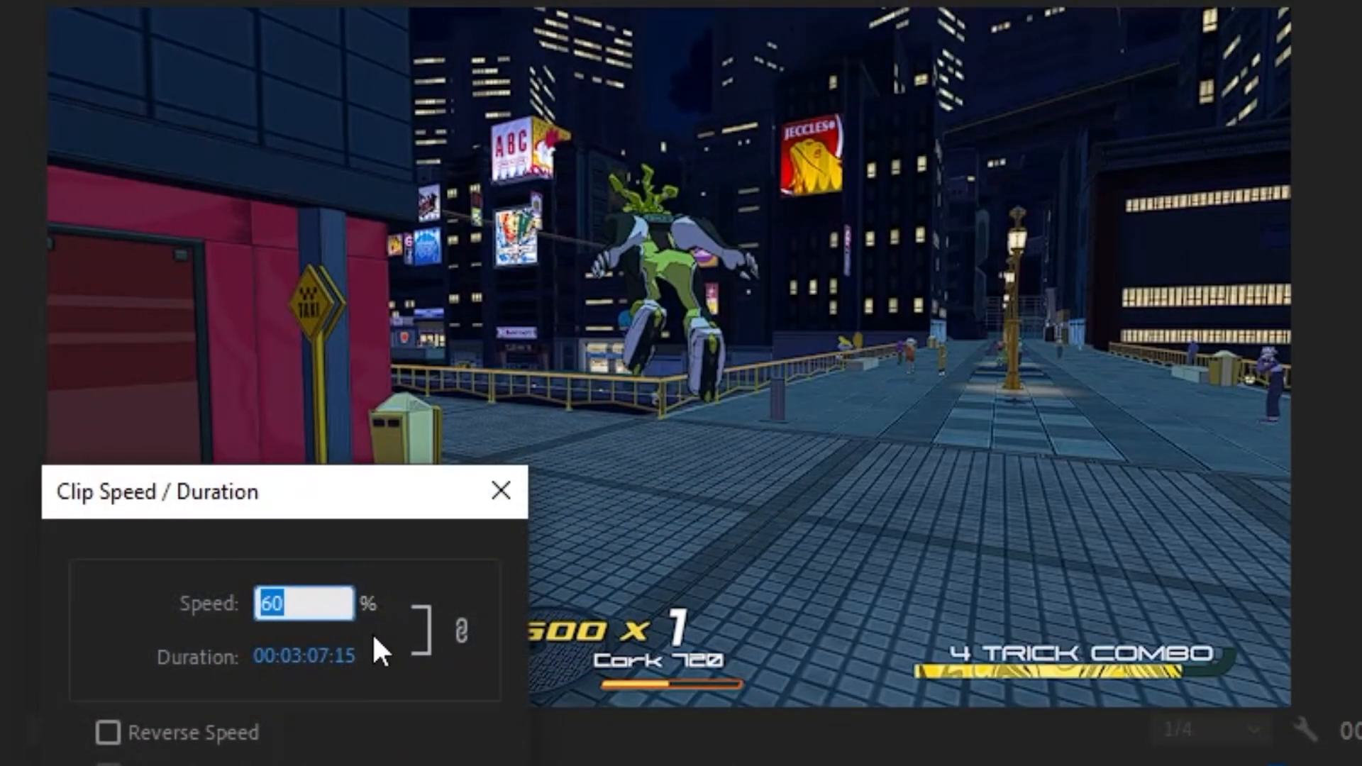
pyautogui.write('35')
pyautogui.press('Return')
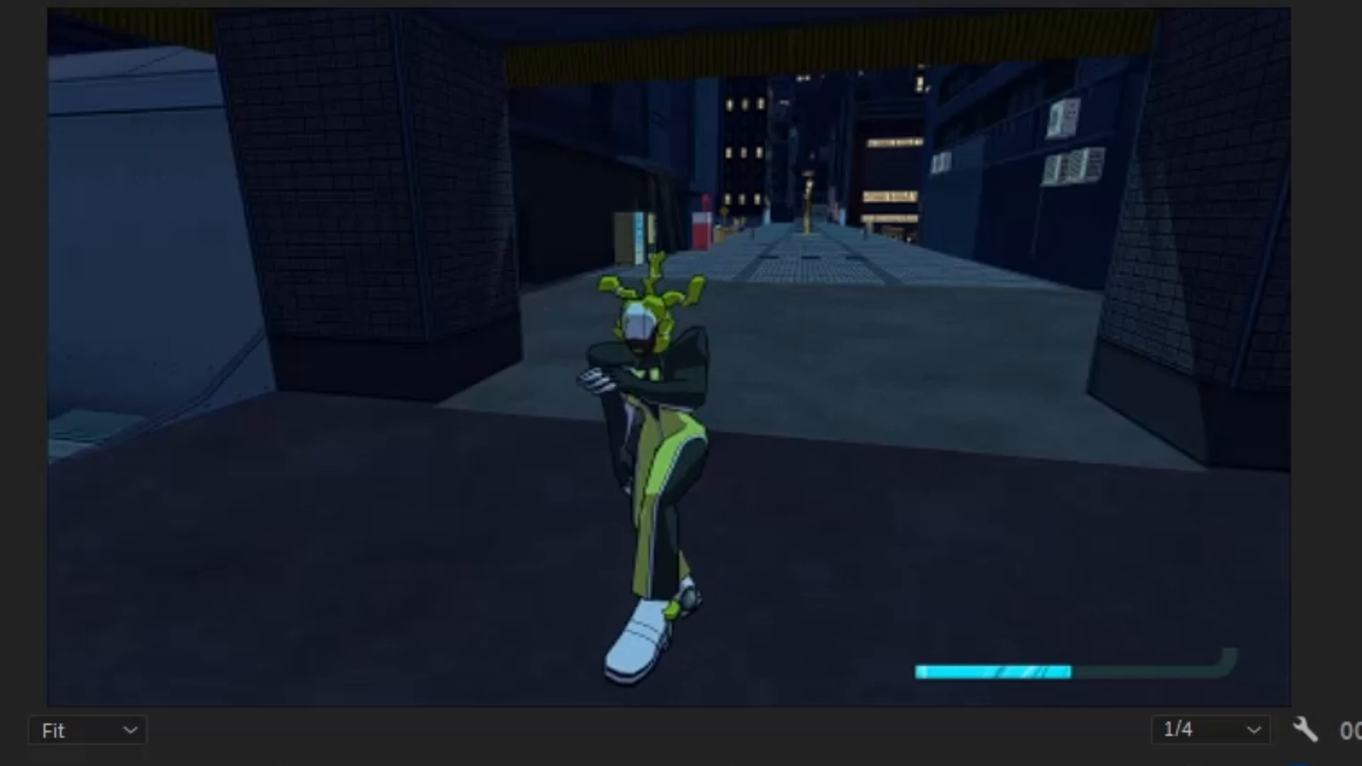
pyautogui.rightClick(642, 765)
pyautogui.click(738, 765)
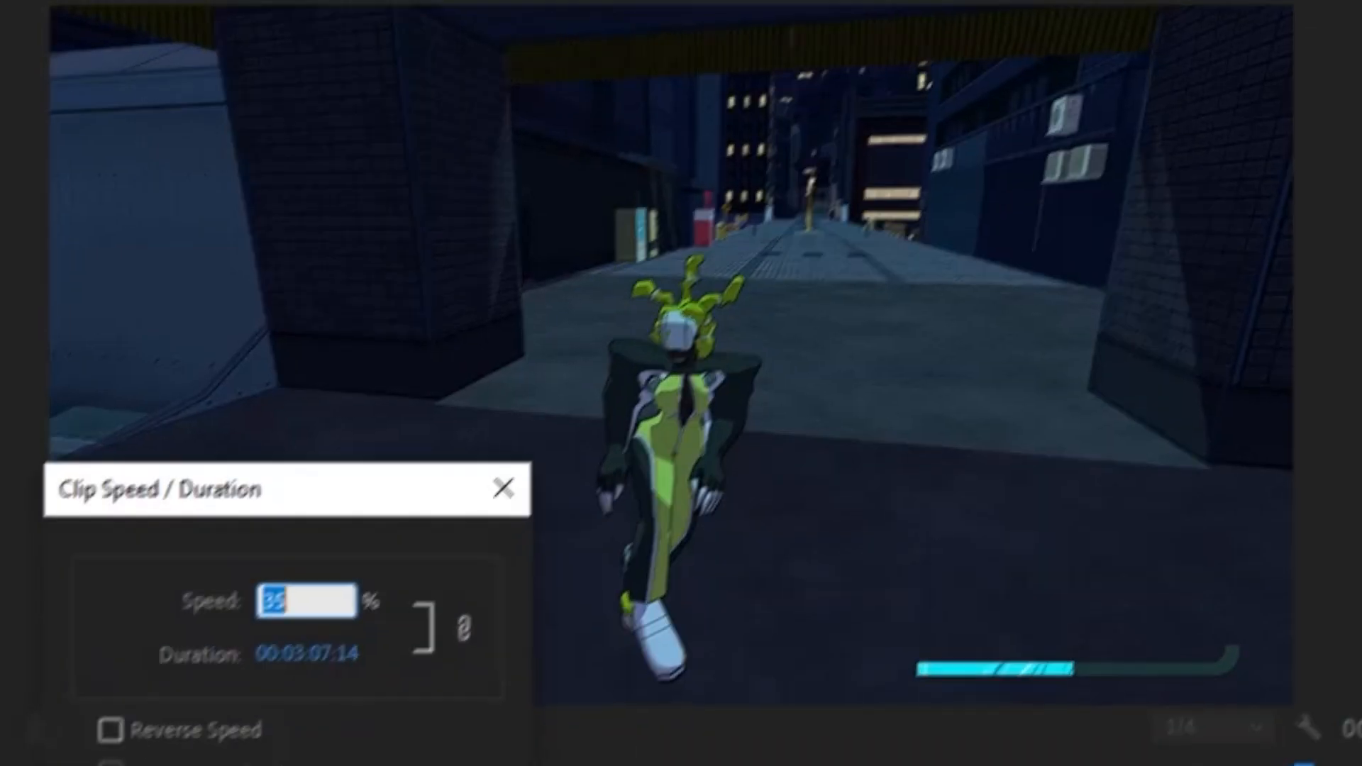
pyautogui.click(750, 482)
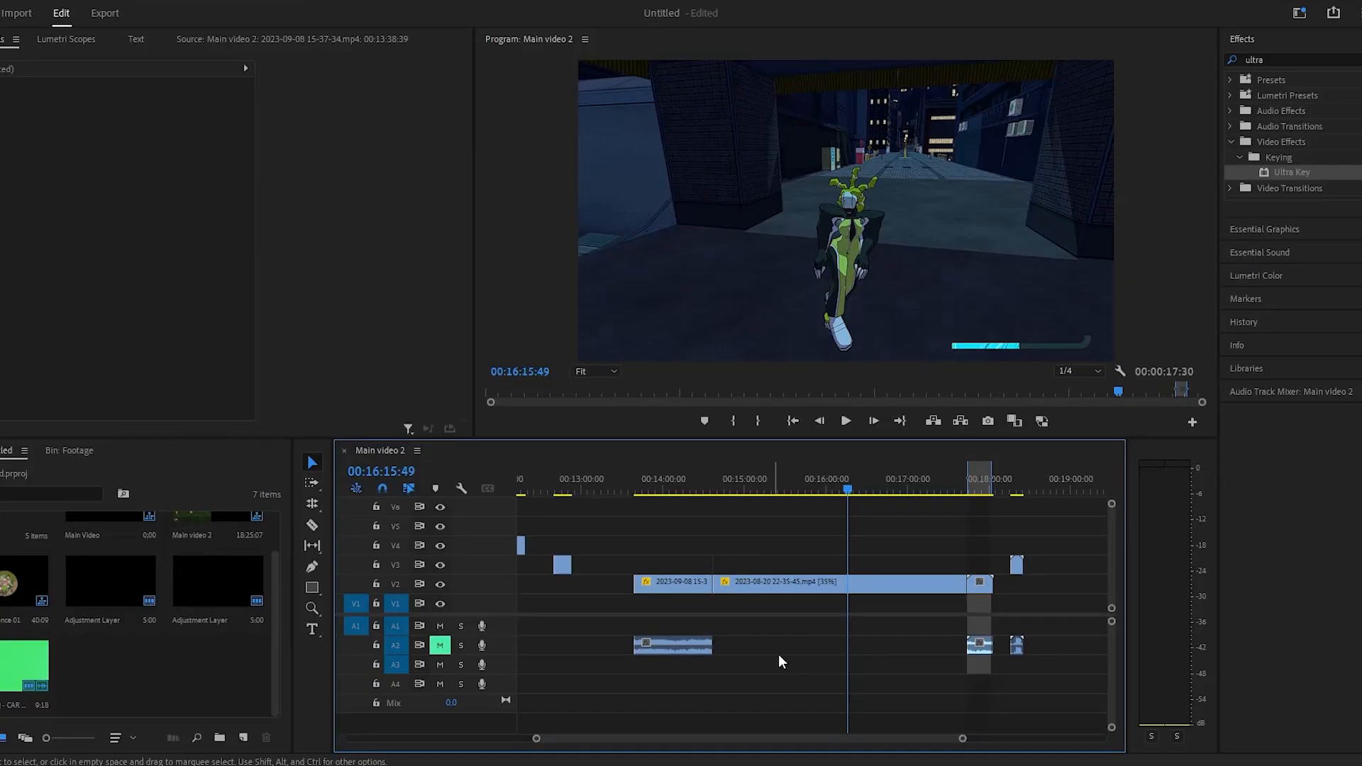
# Preview the slowed gameplay clip from near its start and try to add a frame hold at the playhead.
pyautogui.rightClick(827, 591)
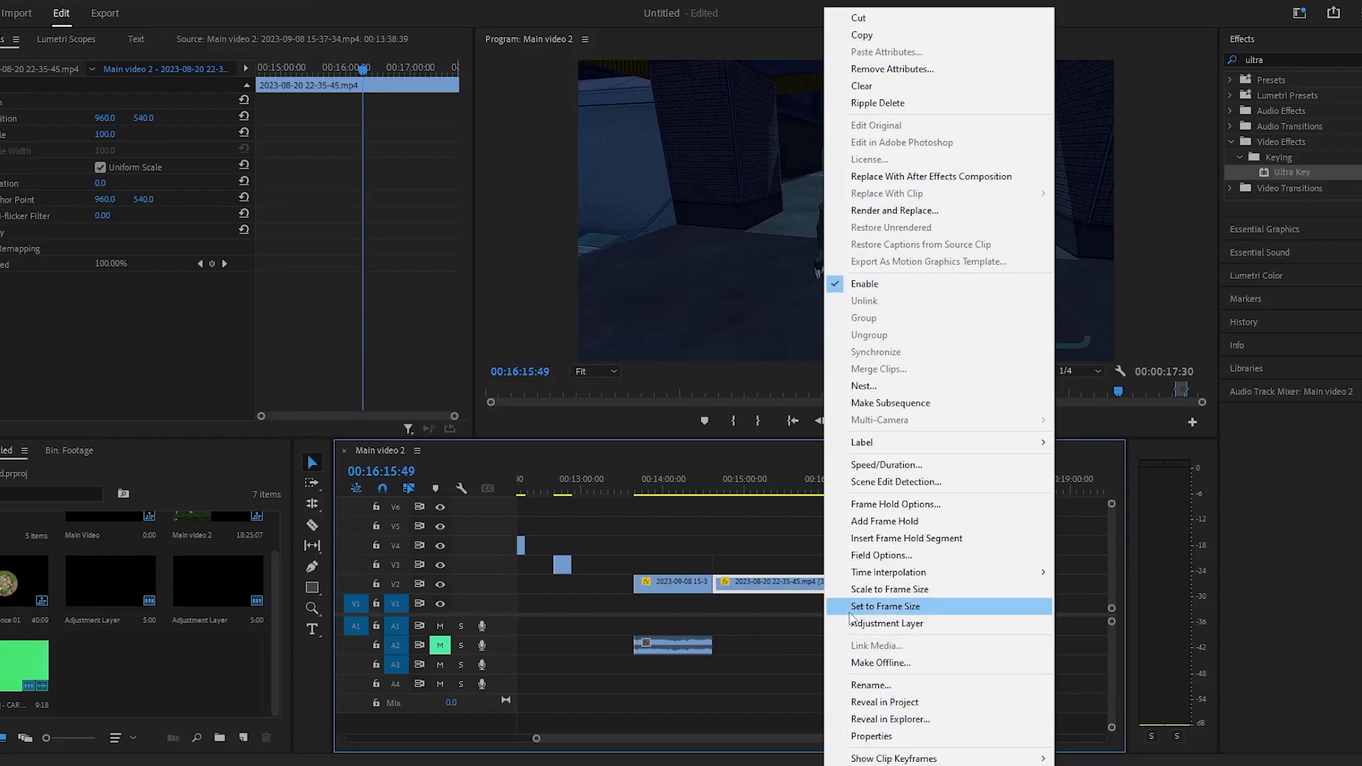
pyautogui.click(886, 522)
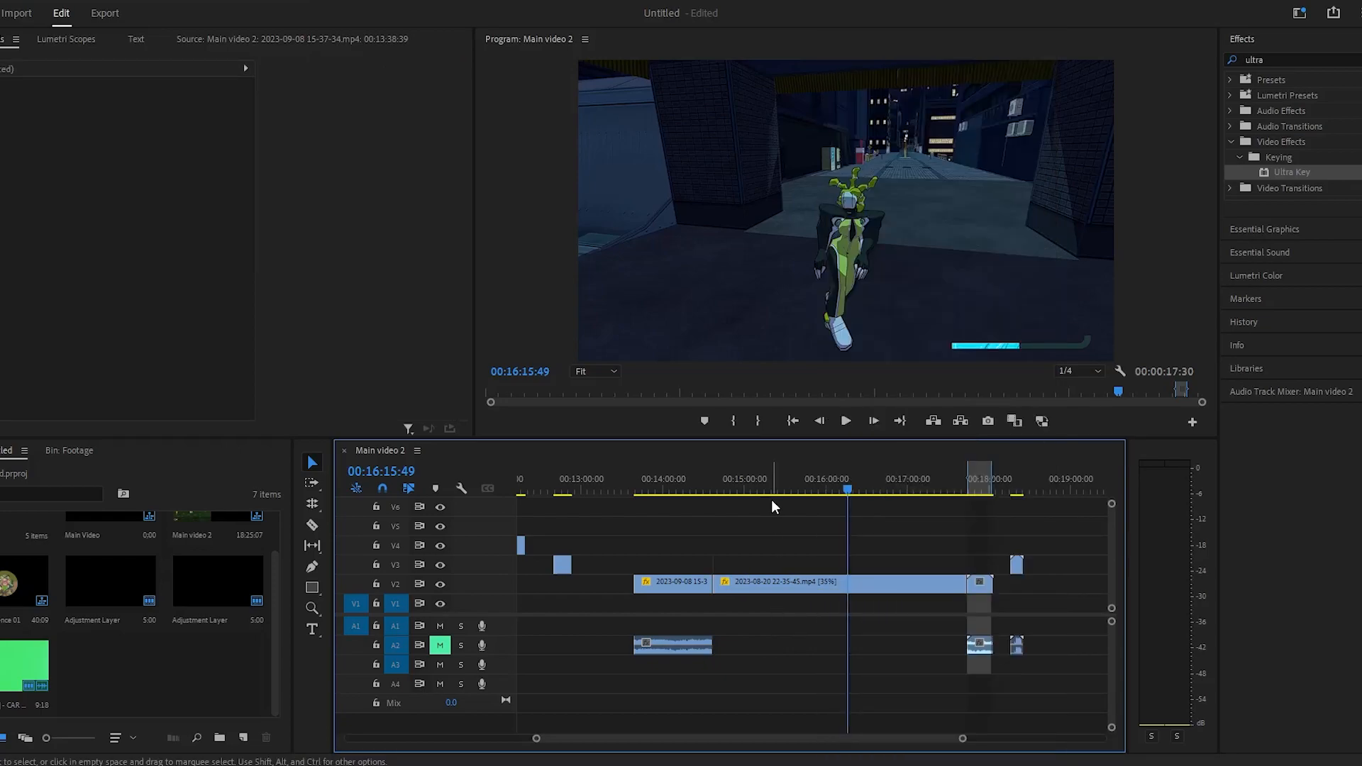
pyautogui.moveTo(774, 495); pyautogui.dragTo(730, 489)
pyautogui.click(846, 421)
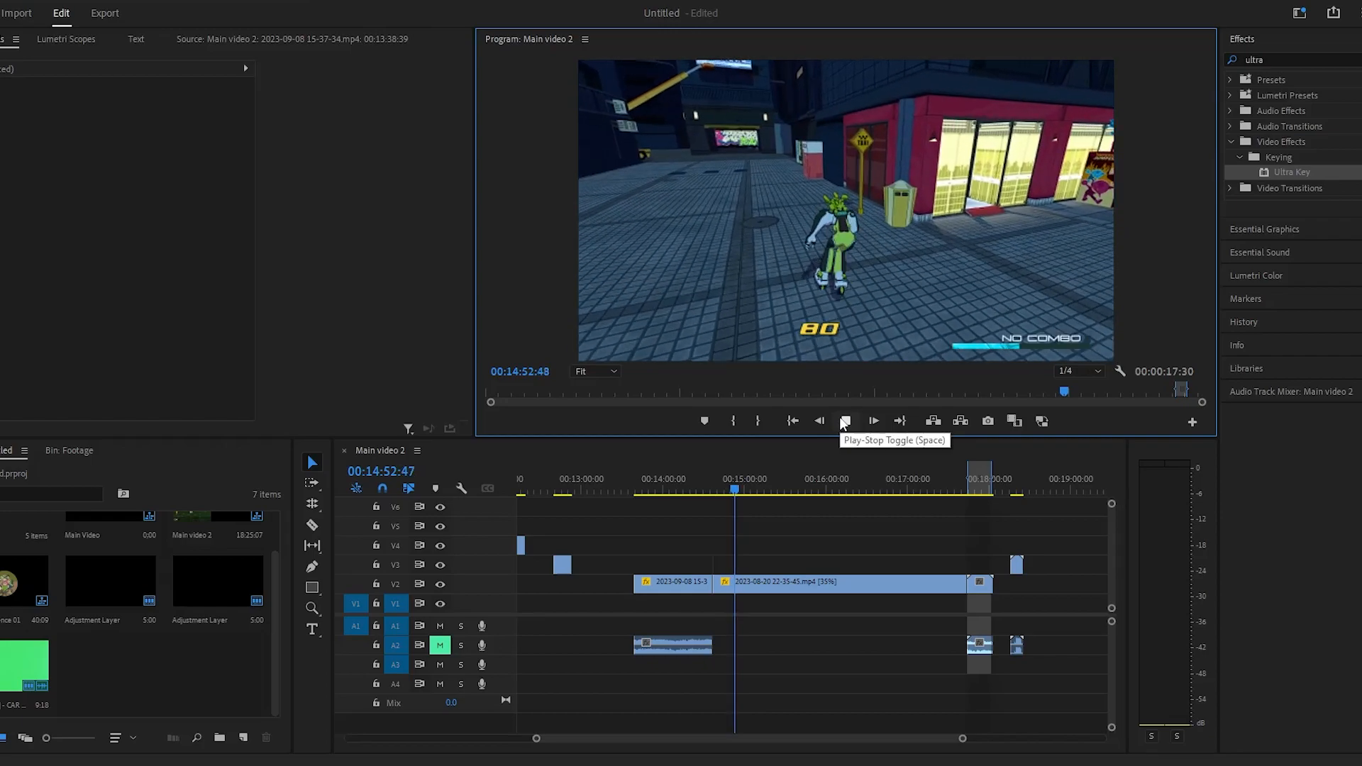
pyautogui.click(846, 421)
pyautogui.rightClick(810, 586)
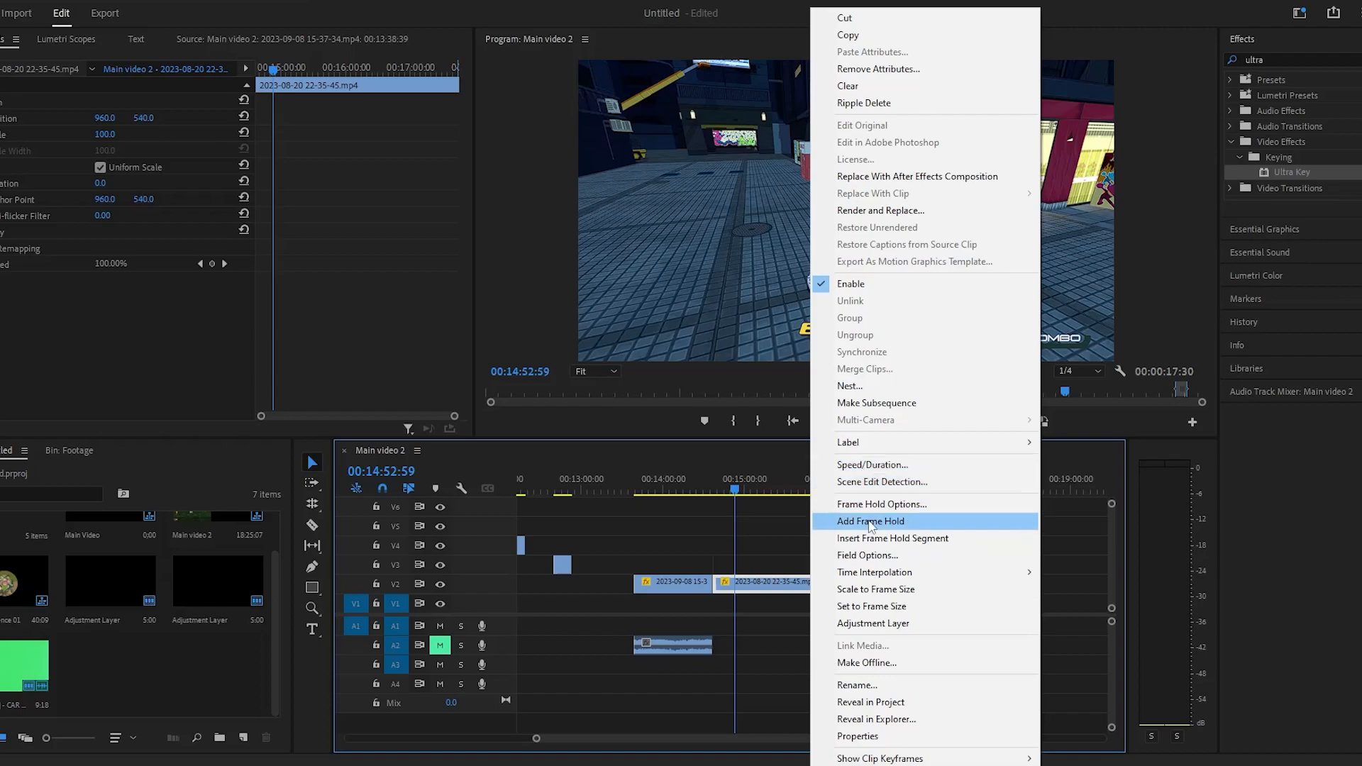
pyautogui.click(870, 521)
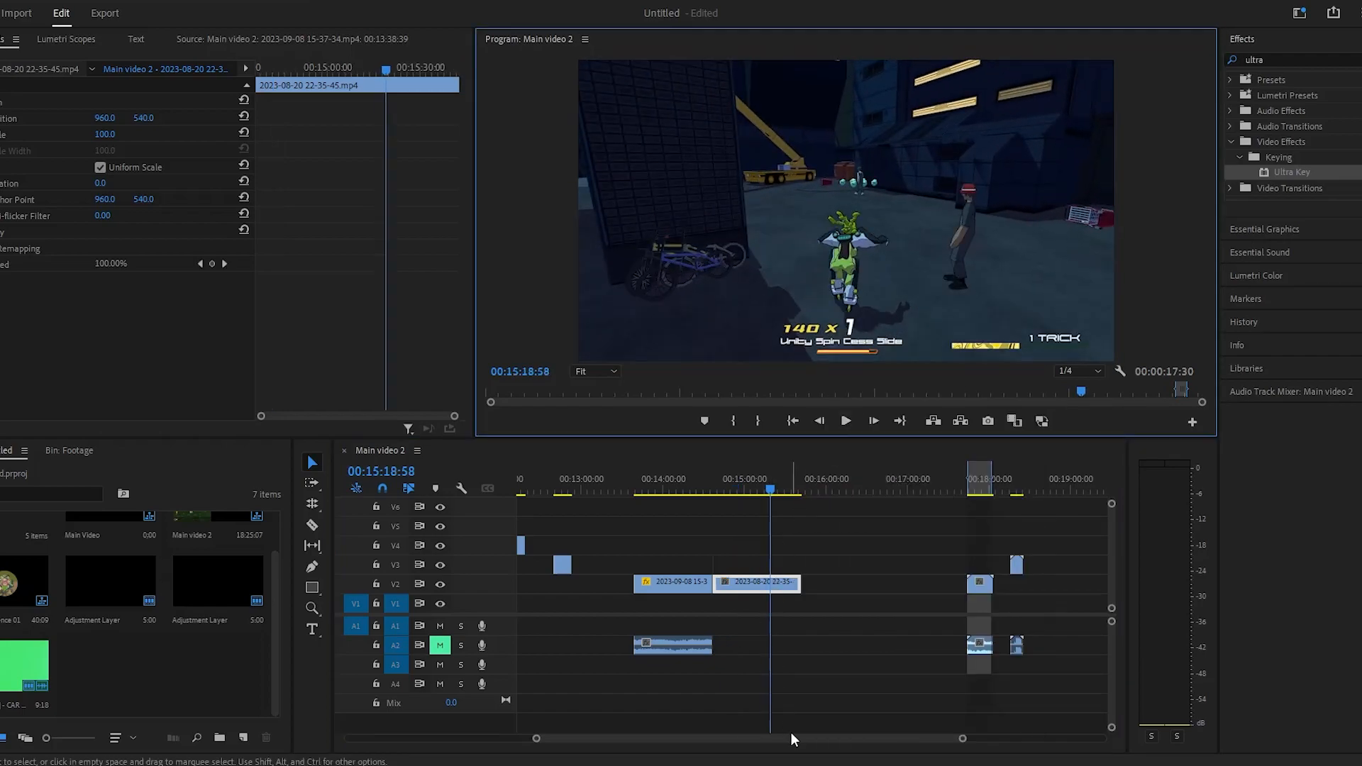
# Add a frame hold to the gameplay clip at 00:15:18:58.
pyautogui.moveTo(963, 740); pyautogui.dragTo(845, 739)
pyautogui.rightClick(828, 586)
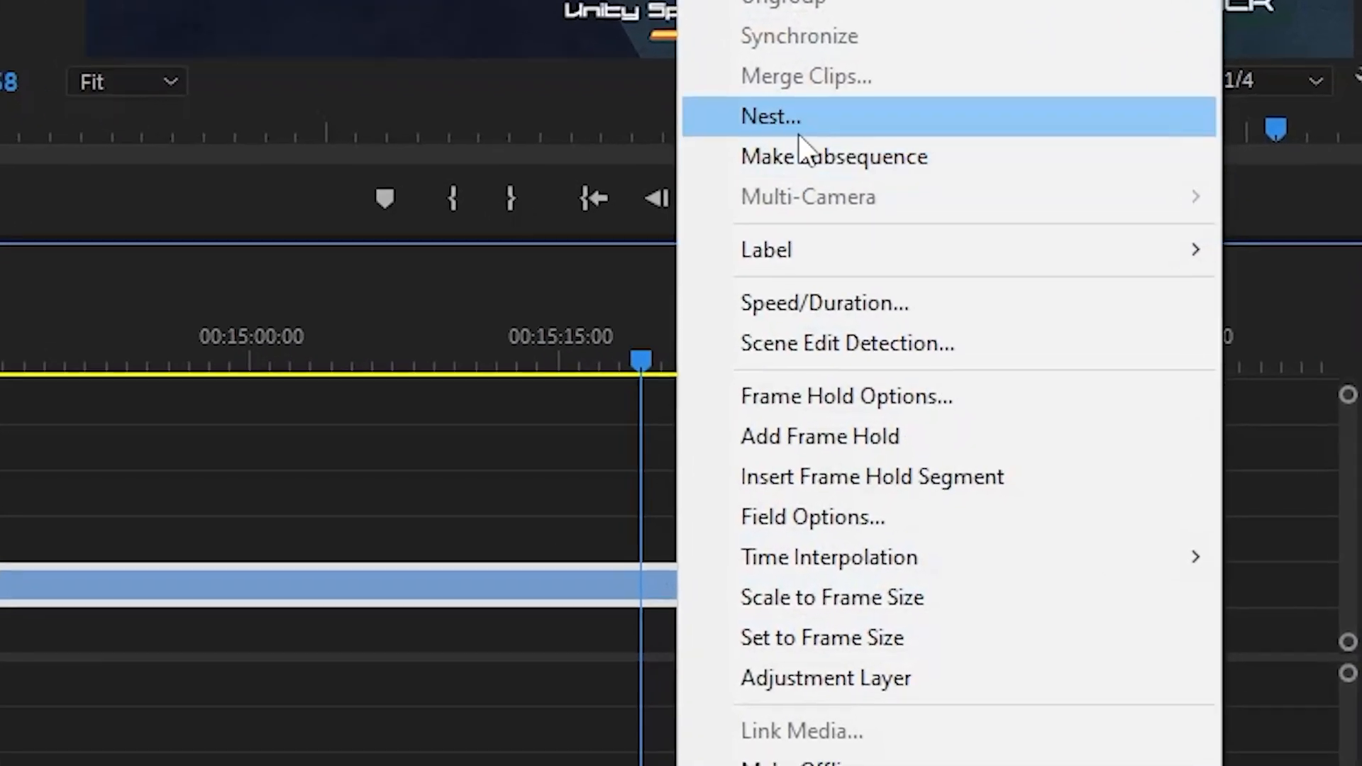
pyautogui.click(863, 431)
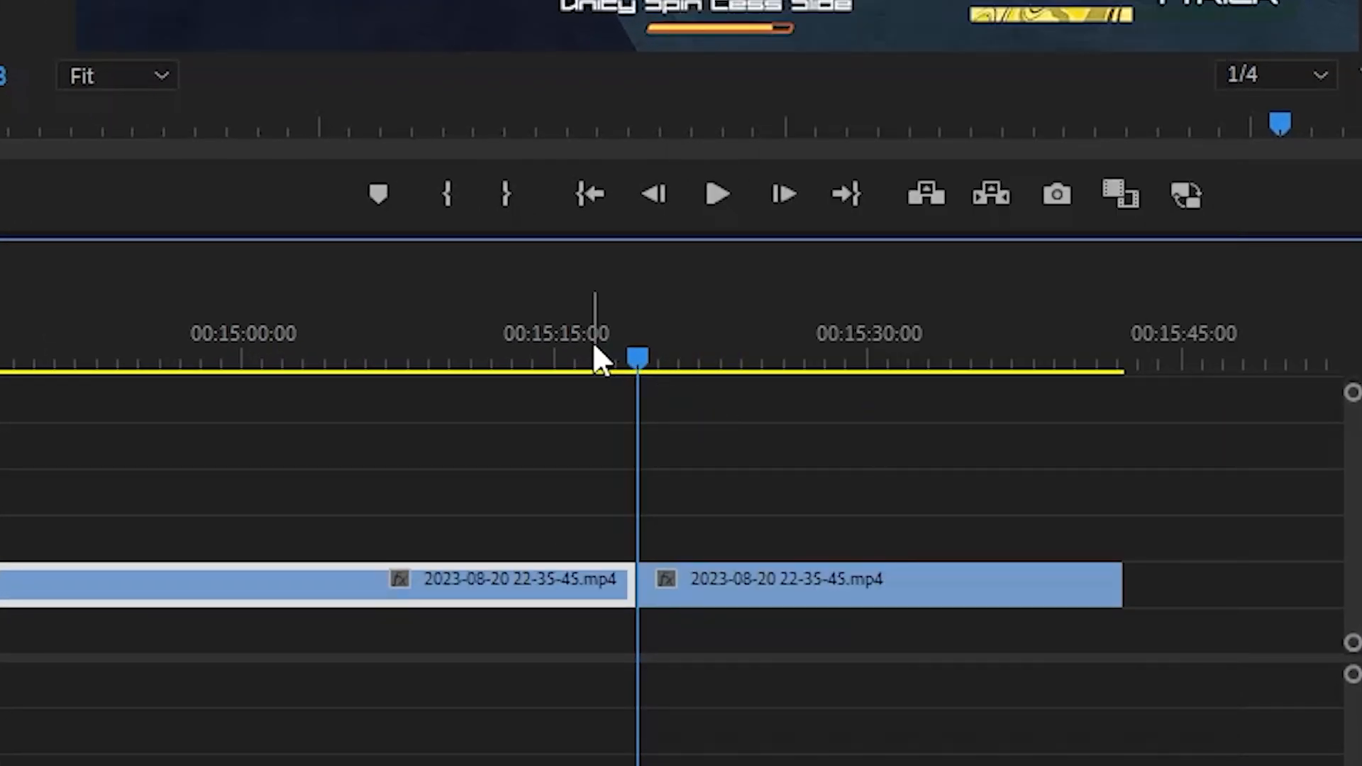
# Play the gameplay clip from about 00:15:10 across the frame hold cut, and replay the held segment.
pyautogui.click(444, 372)
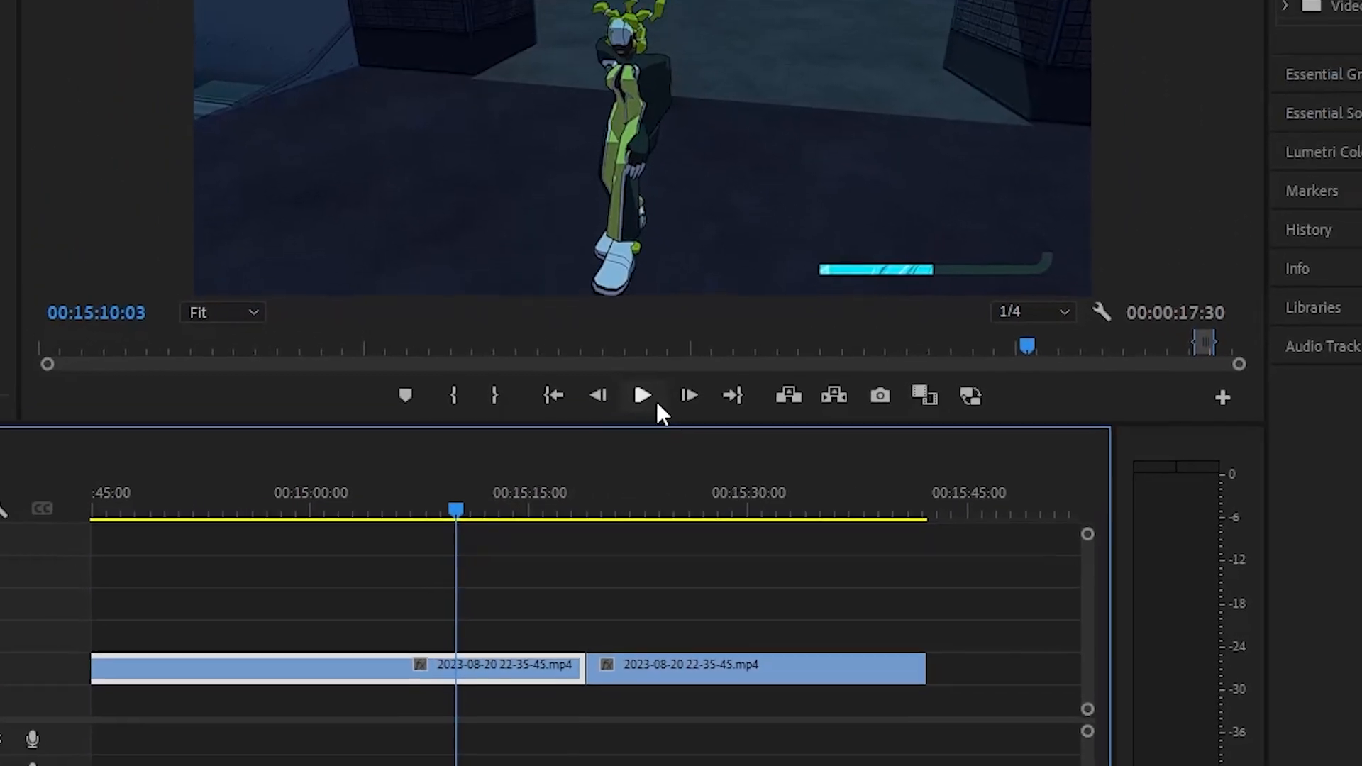
pyautogui.click(683, 277)
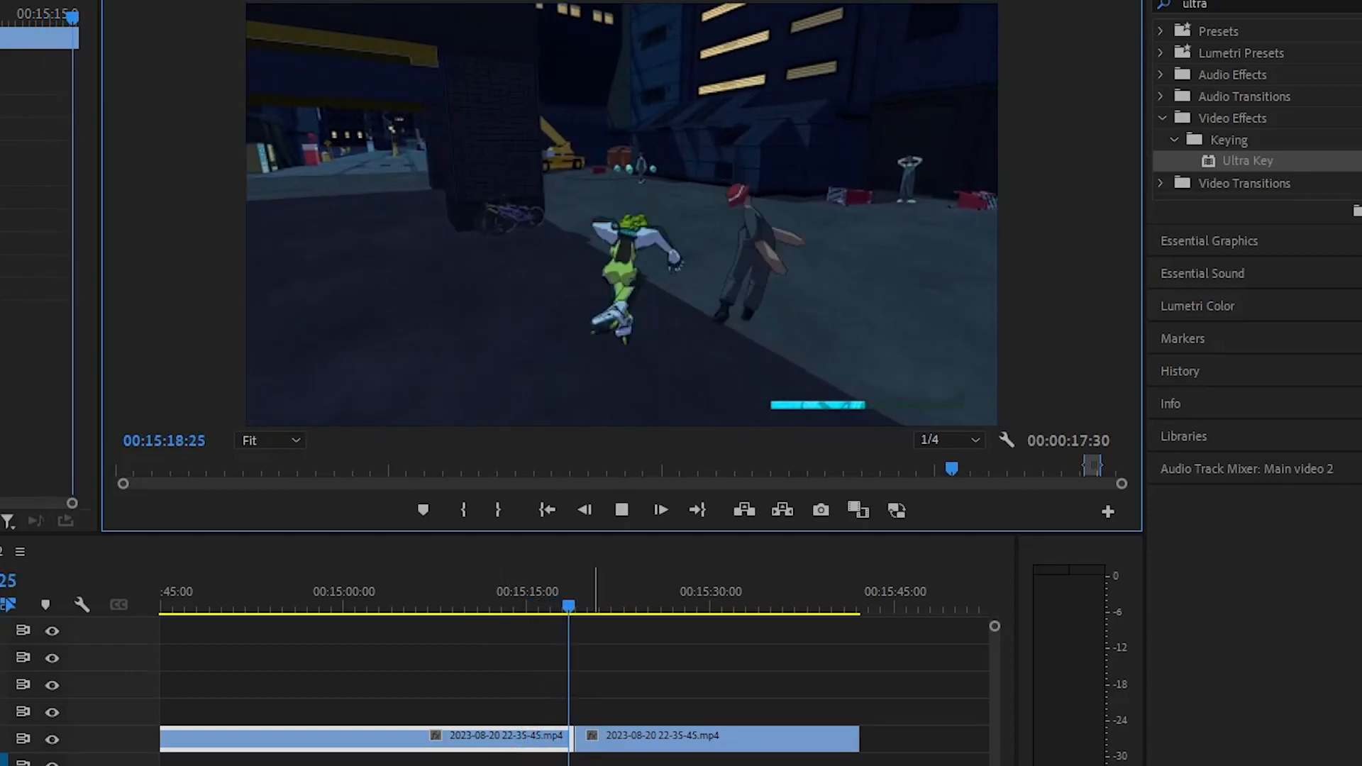
pyautogui.click(622, 511)
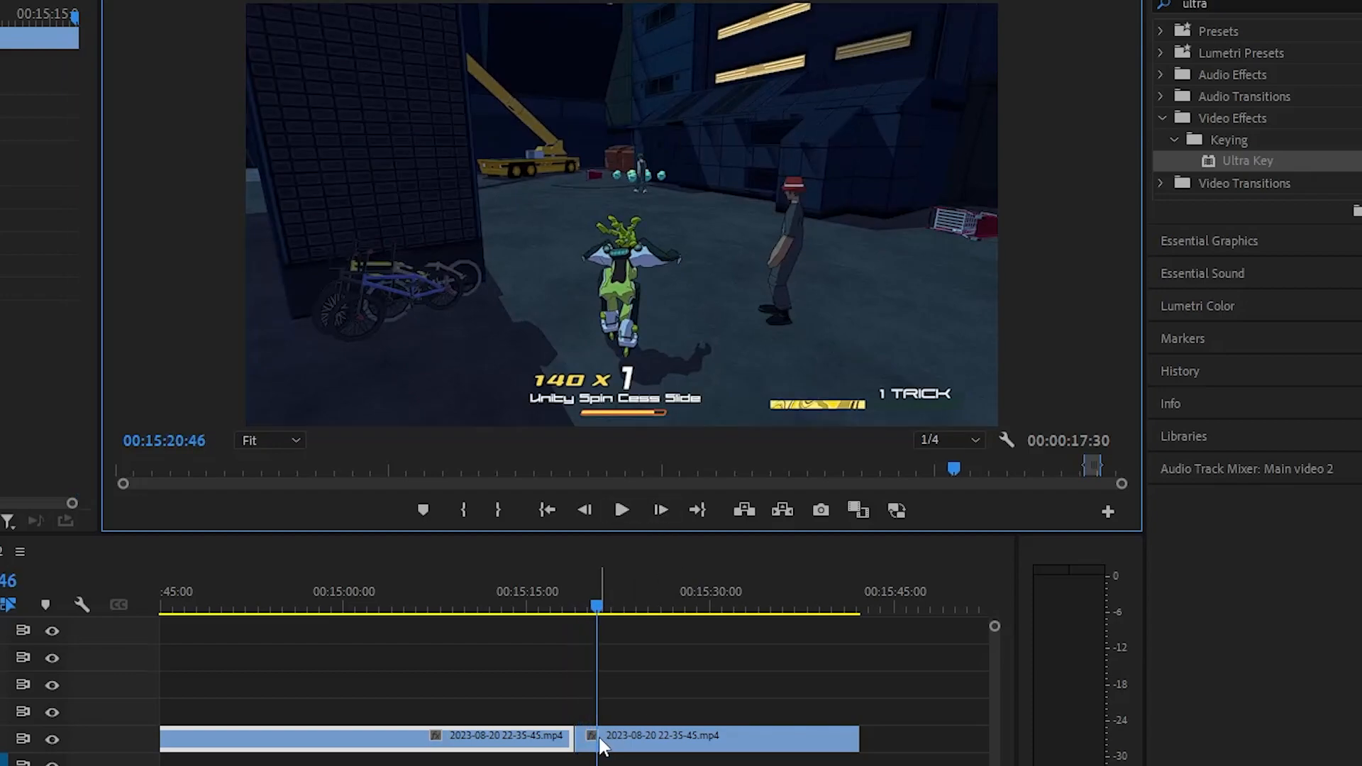
pyautogui.click(623, 510)
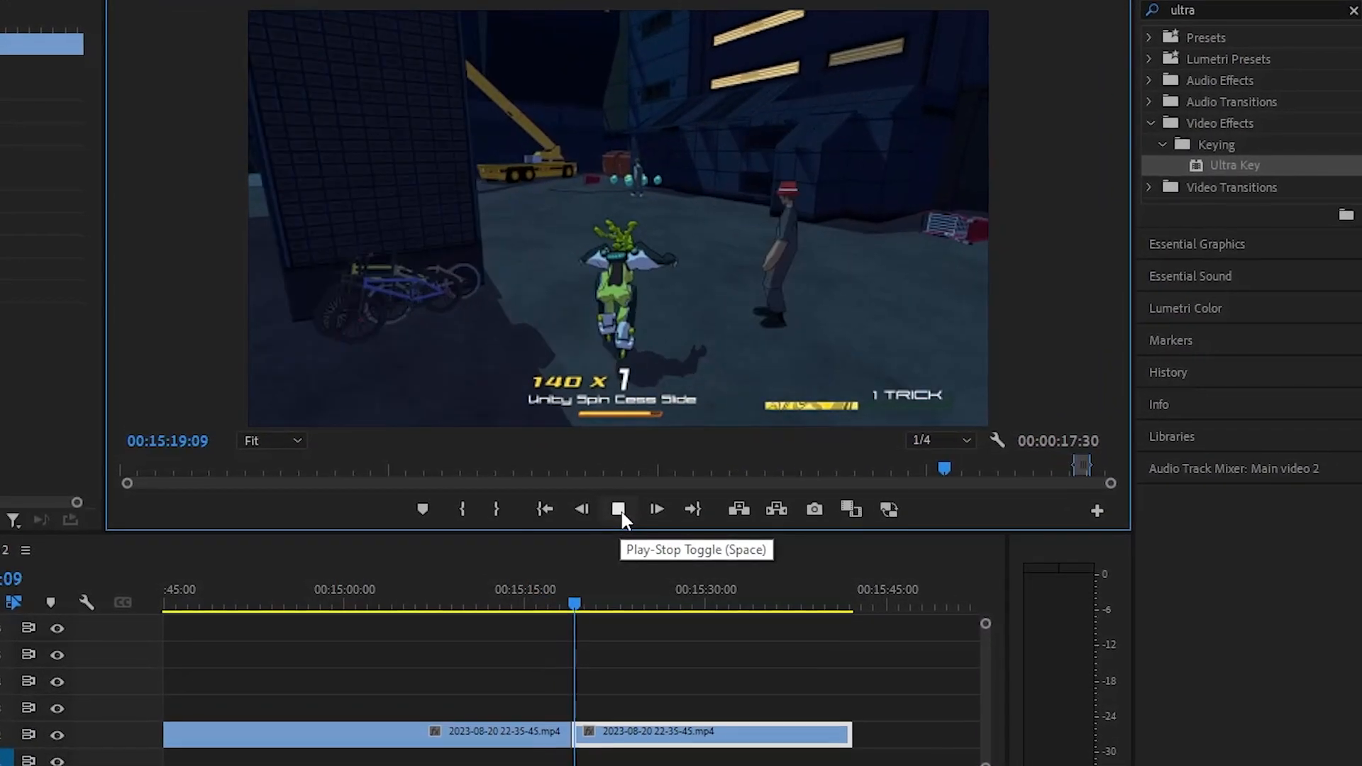
pyautogui.click(621, 509)
# Turn off Hold On in the Frame Hold Options of the segment after the cut and play it back.
pyautogui.rightClick(688, 730)
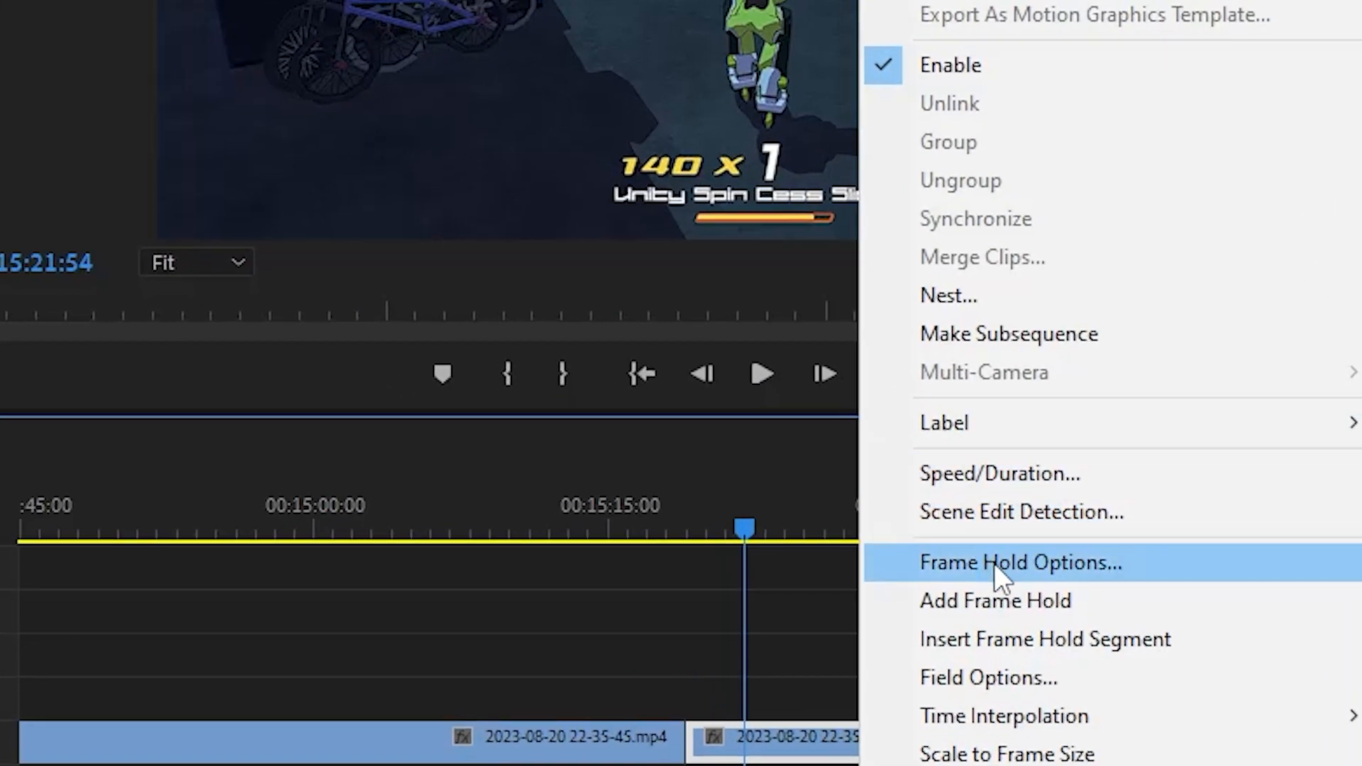
pyautogui.click(994, 563)
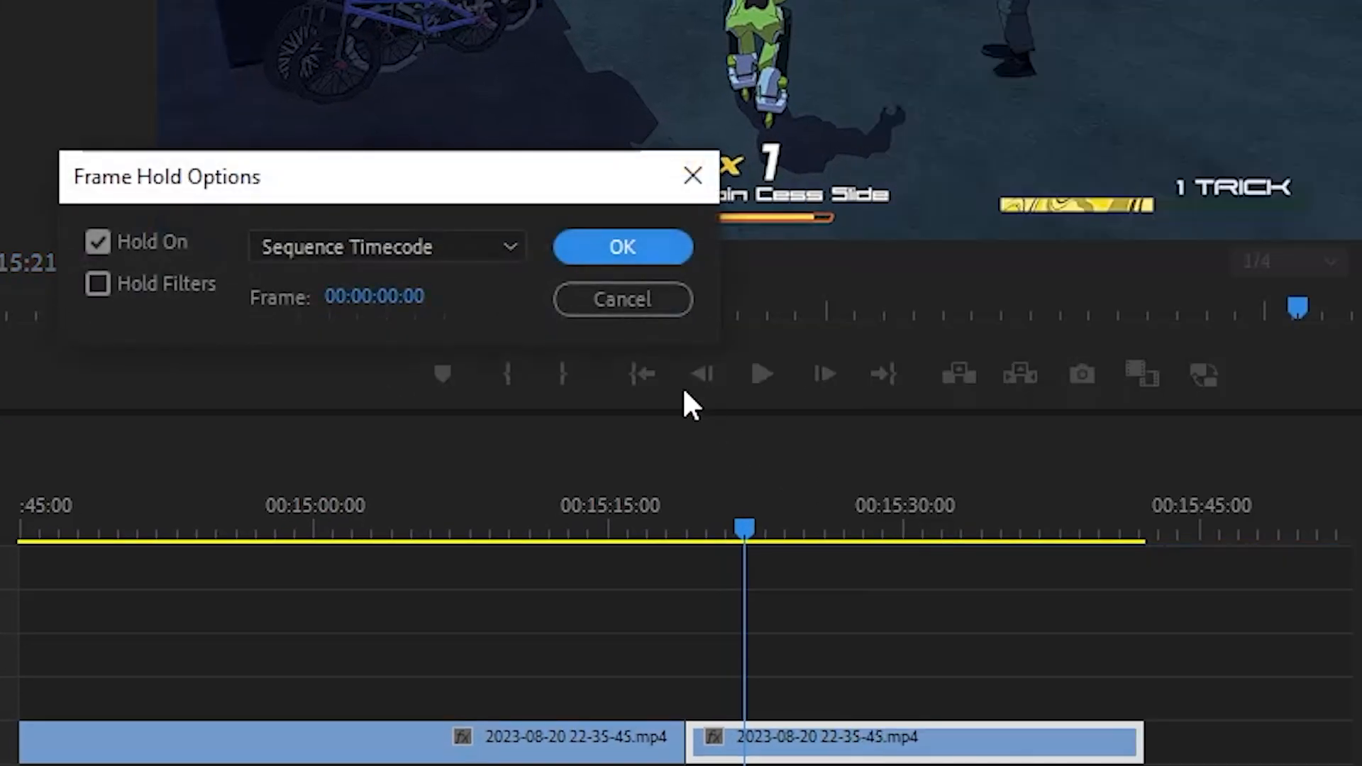
pyautogui.click(111, 245)
pyautogui.click(572, 254)
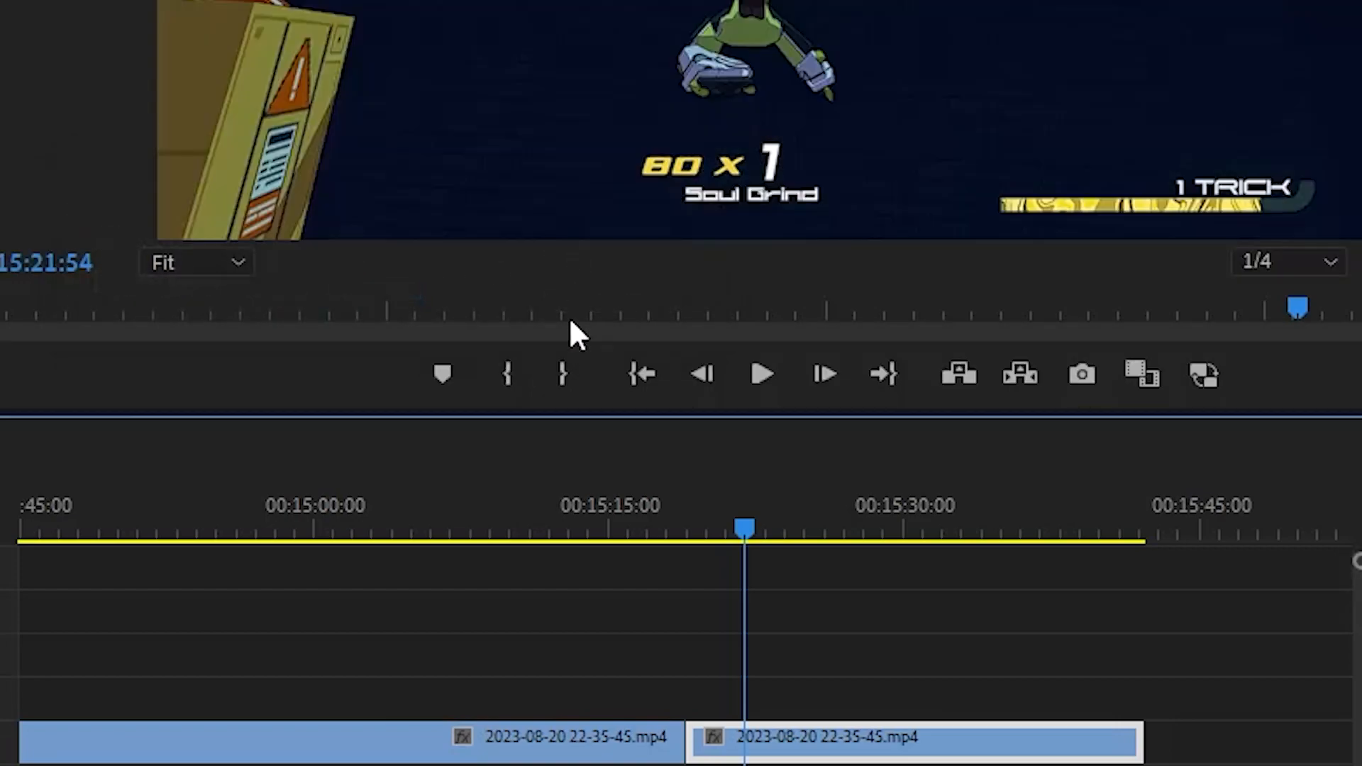
pyautogui.click(762, 374)
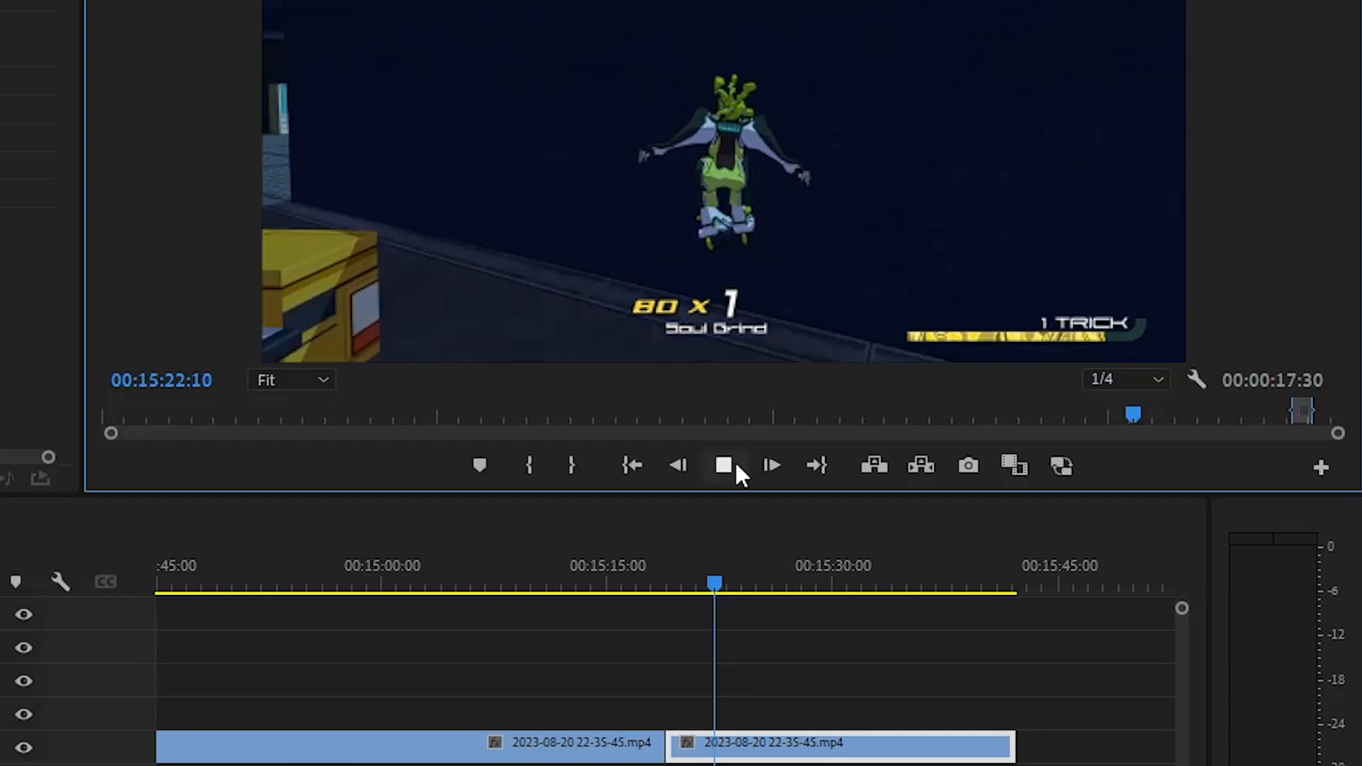